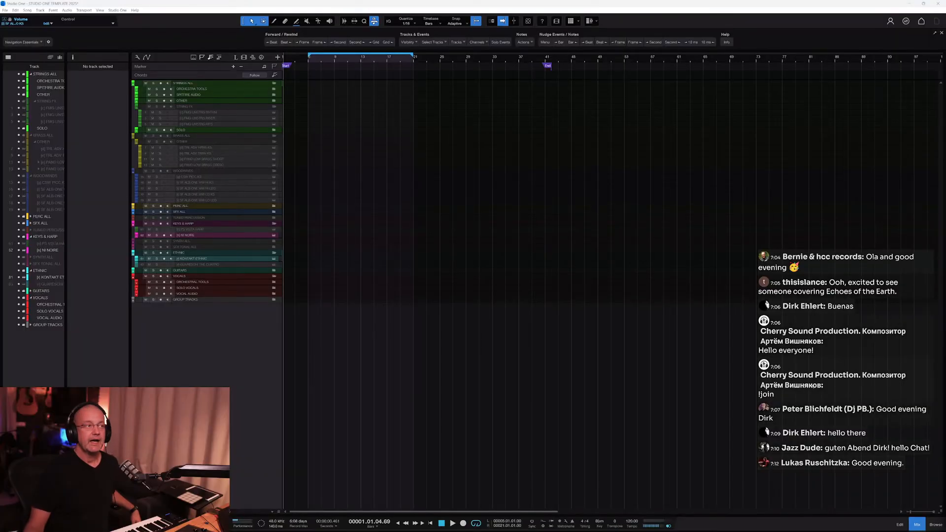
# Collapse the WOODWINDS folder, the OTHER subfolder under BRASS ALL and BRASS ALL itself, and increase the track height.
pyautogui.click(133, 173)
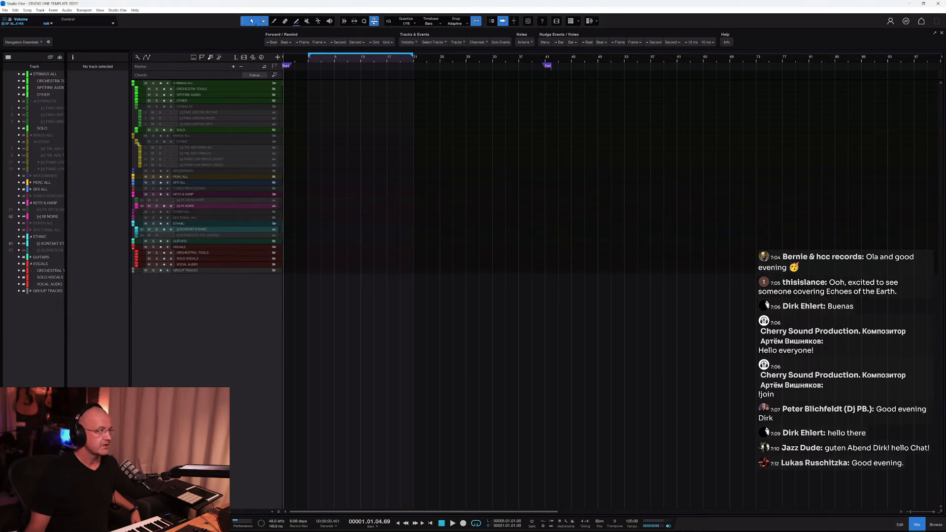
pyautogui.click(135, 143)
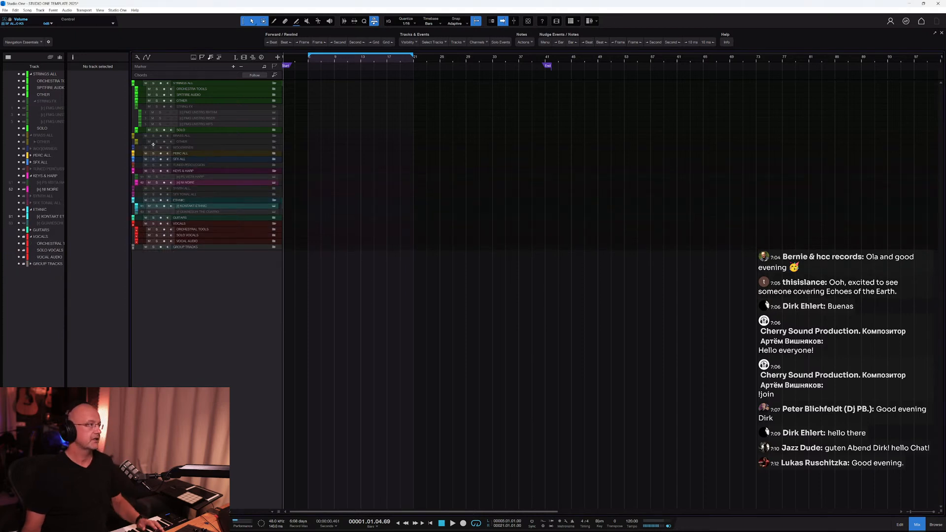
pyautogui.click(133, 137)
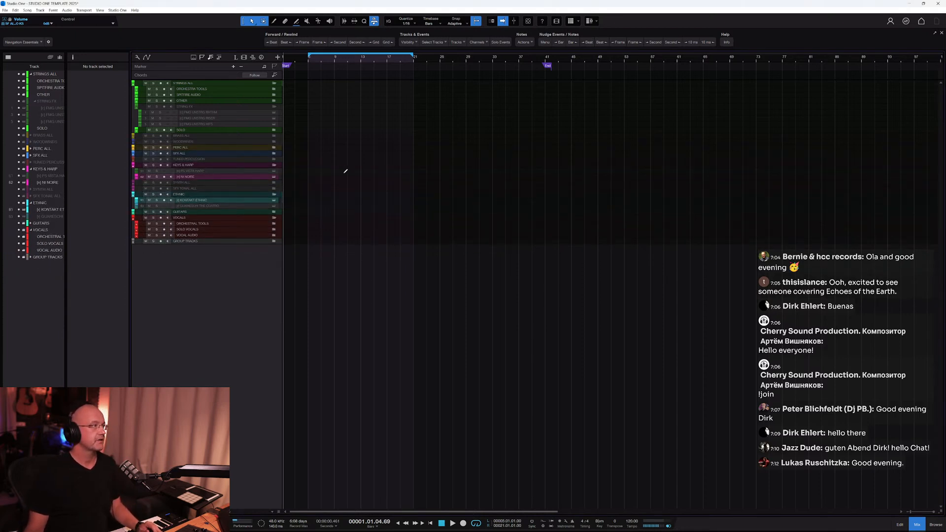
pyautogui.hotkey('shift', 'e')
pyautogui.press('e')
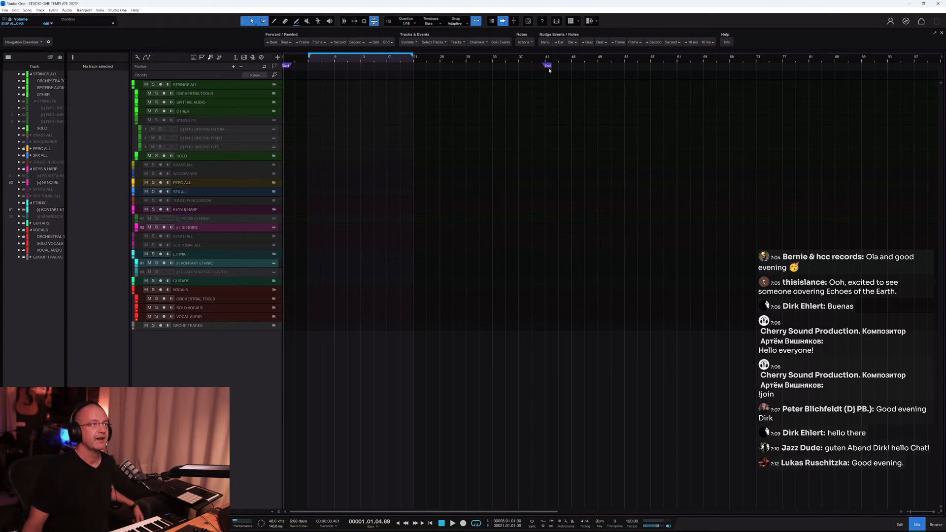
# Move the End marker one bar earlier, to about bar 40, and turn off looping.
pyautogui.moveTo(549, 68); pyautogui.dragTo(542, 69)
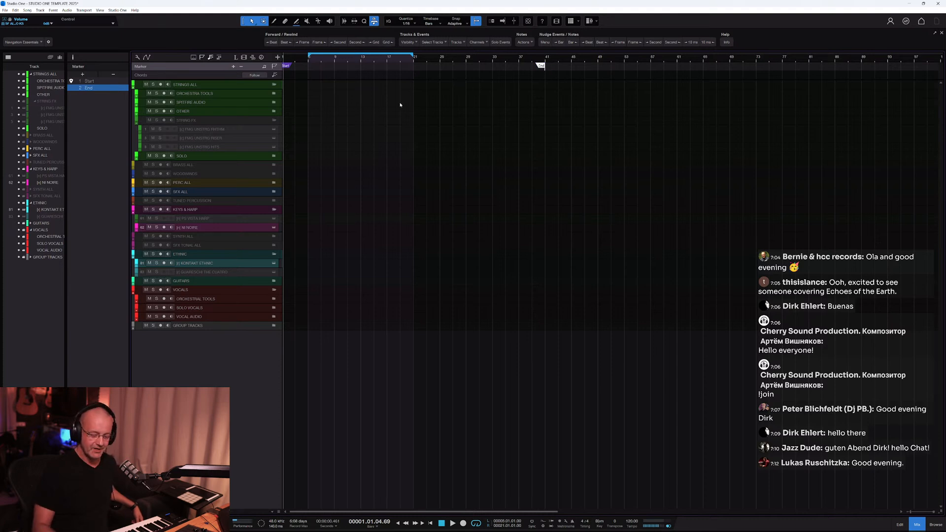
pyautogui.press('KP_Divide')
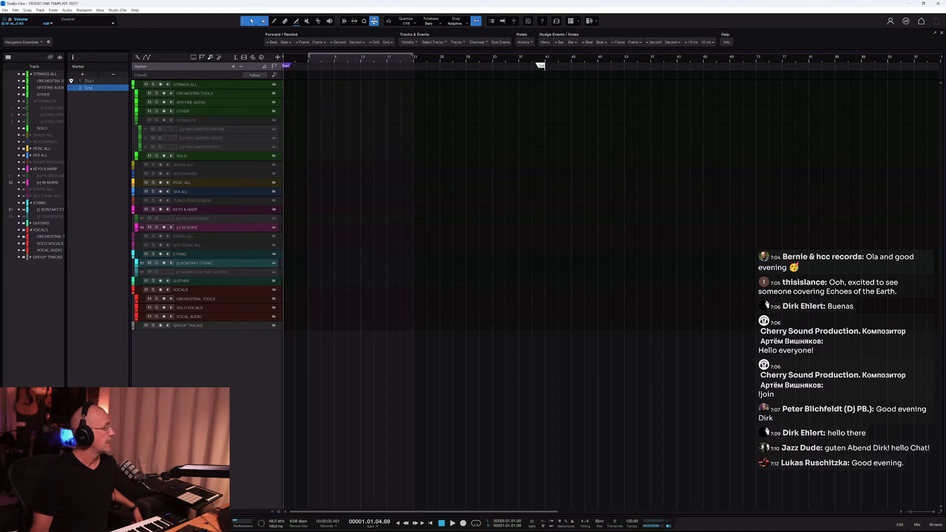
# Switch to the web browser, copy the String Contours product page address and post it in the stream chat.
pyautogui.hotkey('alt', 'Tab')
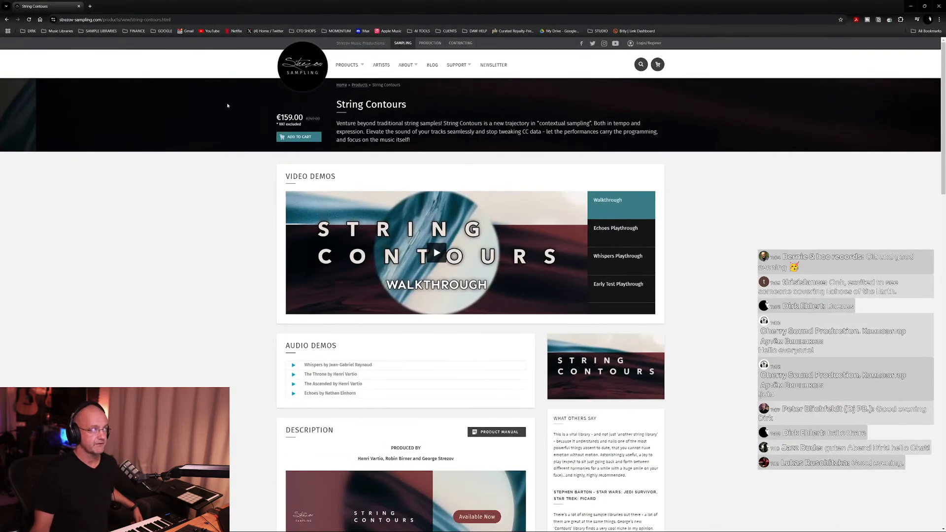
pyautogui.hotkey('ctrl', 'l')
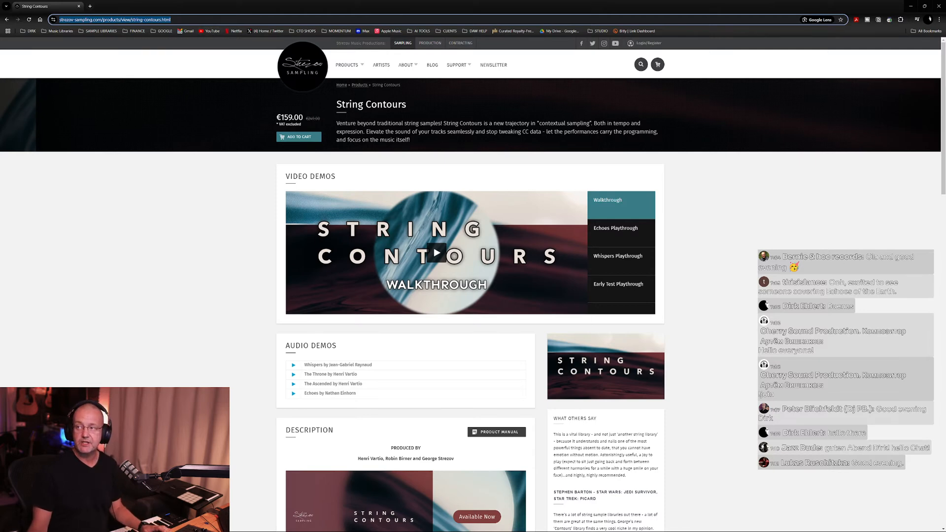
pyautogui.hotkey('ctrl', 'c')
pyautogui.hotkey('alt', 'Tab')
pyautogui.hotkey('ctrl', 'v')
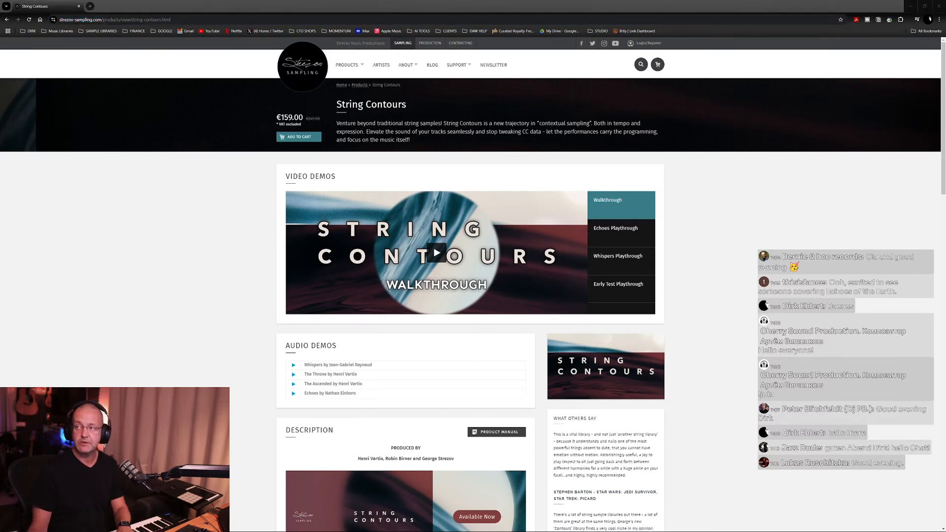
pyautogui.press('Return')
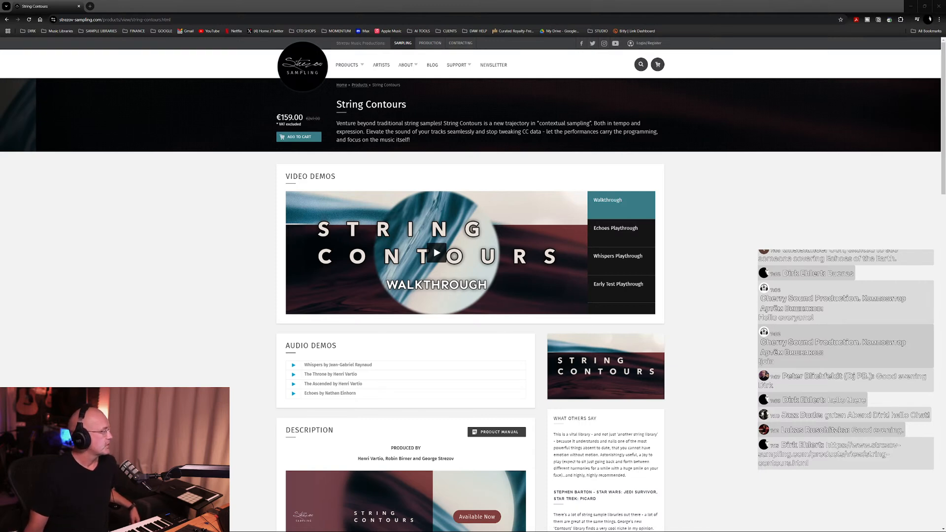
# Look over the Echoes of the Earth and Fever Dreams product pages and close both.
pyautogui.moveTo(3, 57); pyautogui.dragTo(131, 33)
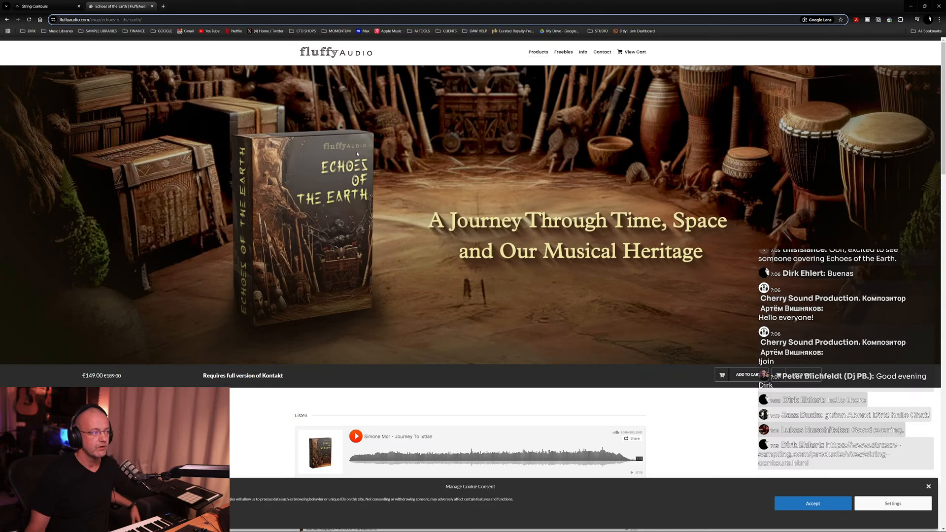
pyautogui.scroll(-5, 363, 155)
pyautogui.scroll(5, 467, 132)
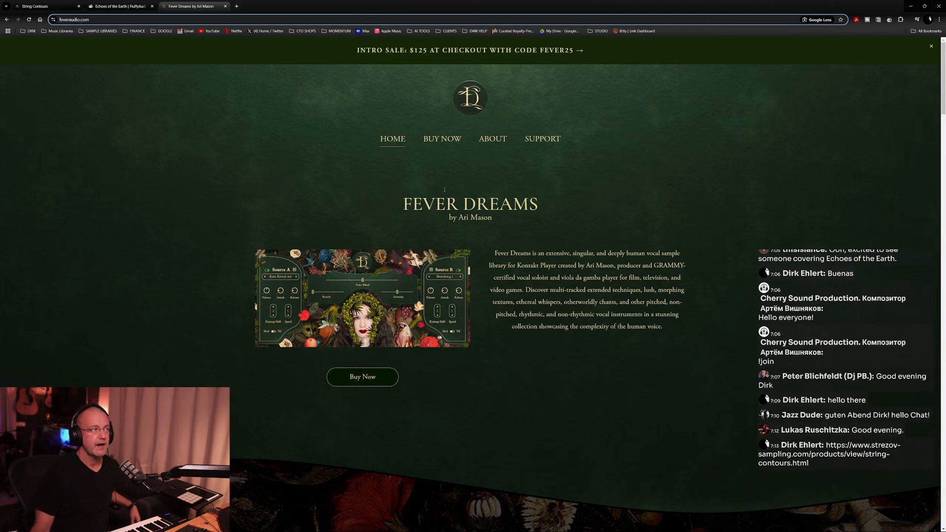
pyautogui.middleClick(194, 5)
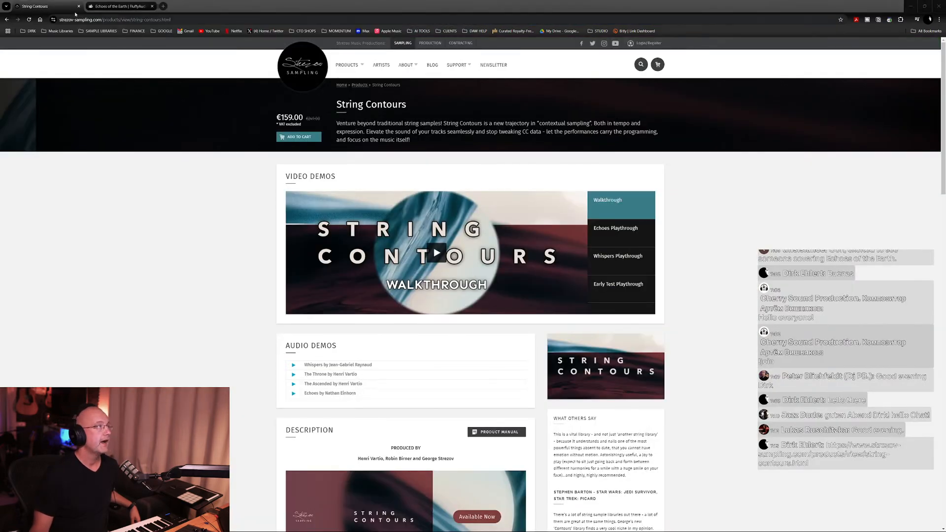
pyautogui.click(119, 6)
pyautogui.middleClick(118, 6)
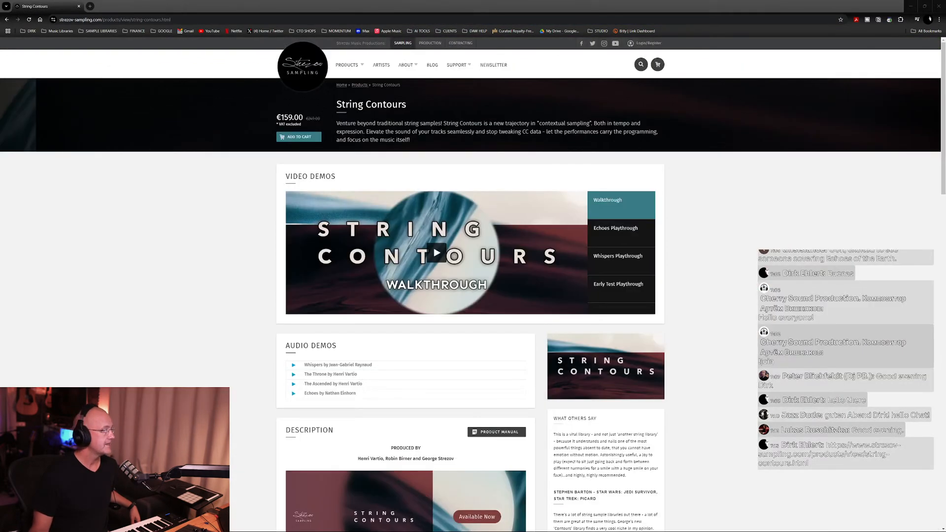
pyautogui.middleClick(67, 6)
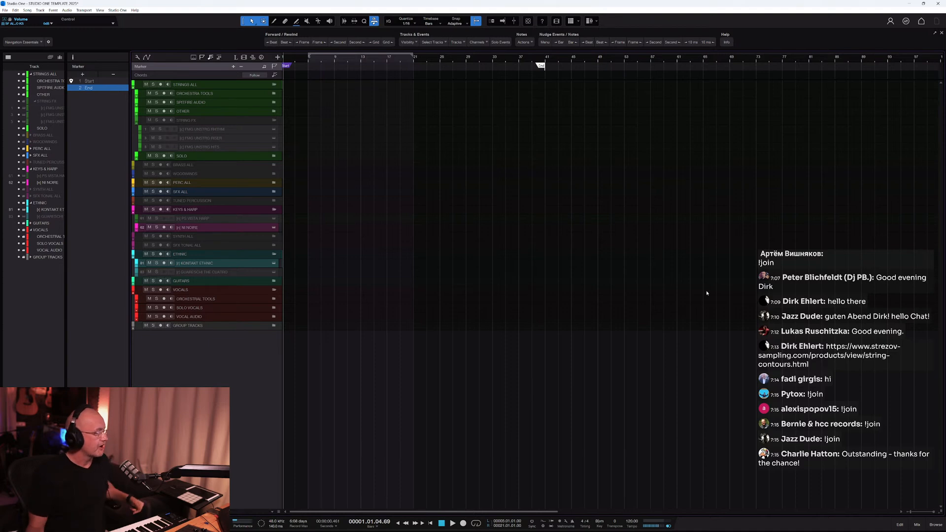
# Return to the web browser and read through the String Contours page, including its demos, description and contour explanation.
pyautogui.hotkey('alt', 'Tab')
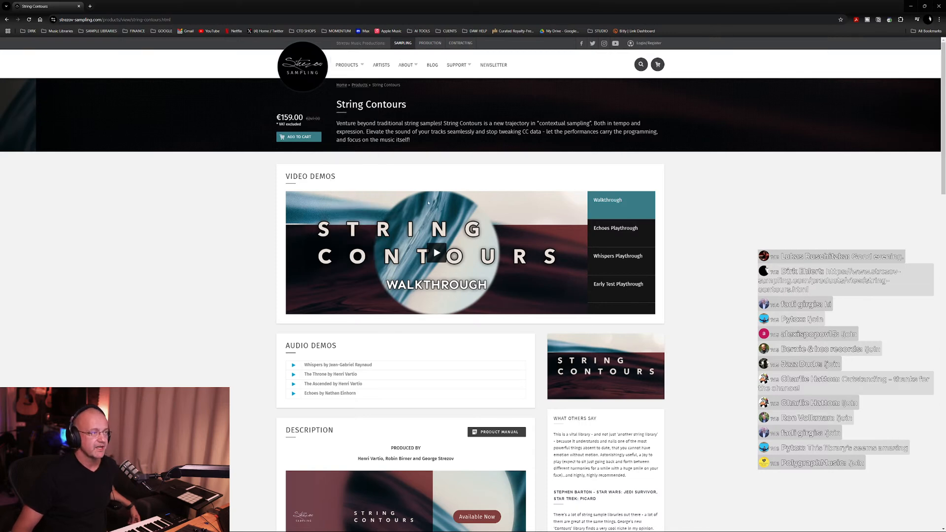
pyautogui.scroll(-3, 450, 345)
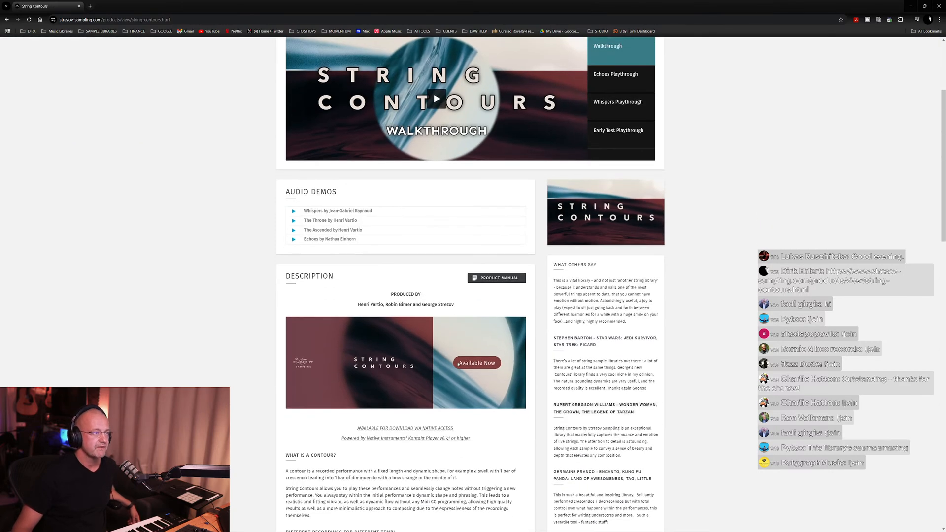
pyautogui.scroll(-3, 458, 364)
pyautogui.scroll(3, 459, 359)
pyautogui.scroll(2, 458, 357)
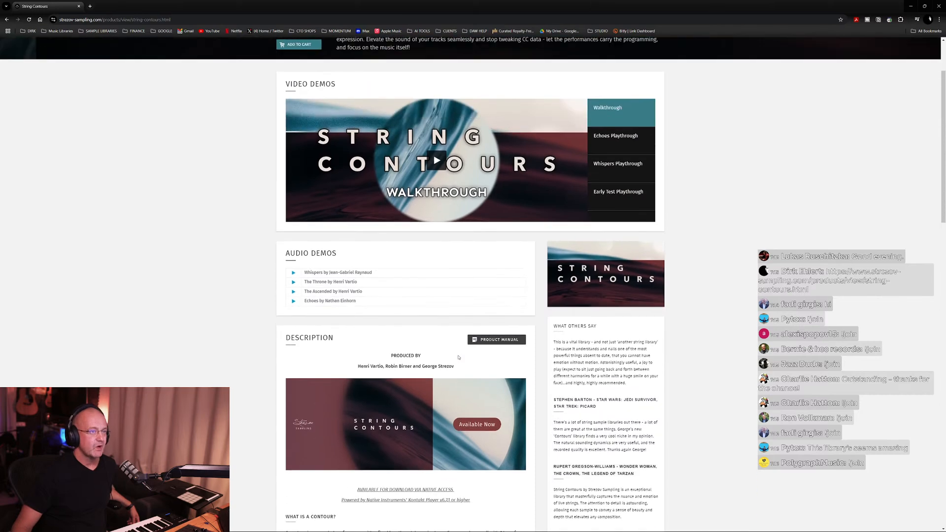
pyautogui.scroll(-7, 458, 357)
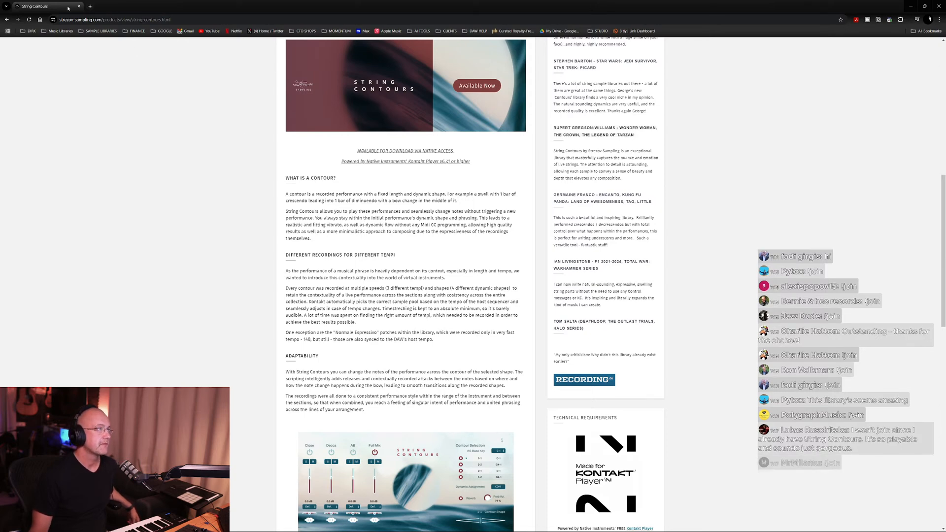
# Switch back to Studio One, select the KONTAKT ETHNIC track, and show the preset browser at a narrower width.
pyautogui.hotkey('alt', 'Tab')
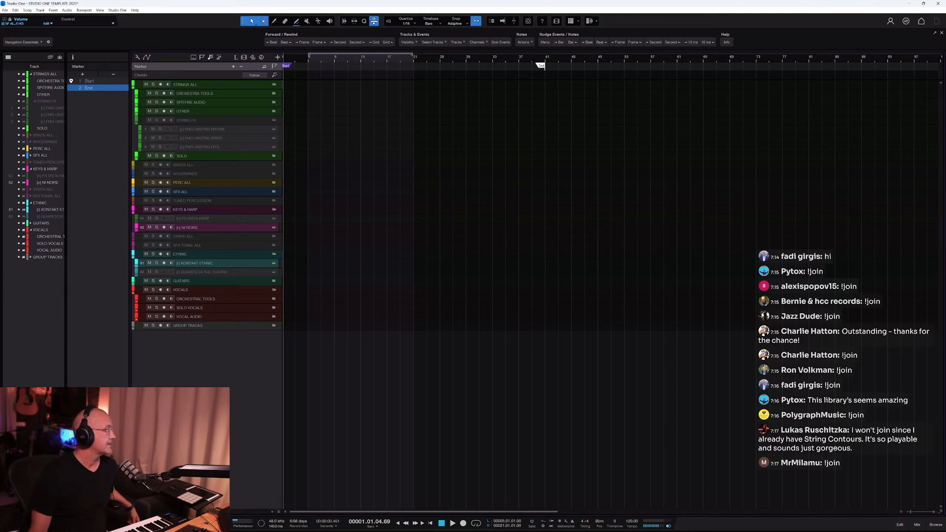
pyautogui.click(212, 266)
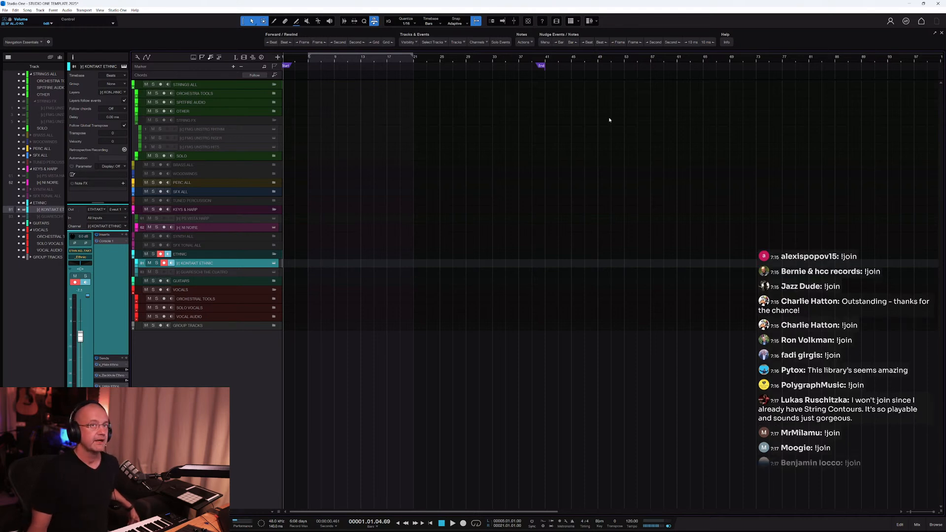
pyautogui.click(935, 524)
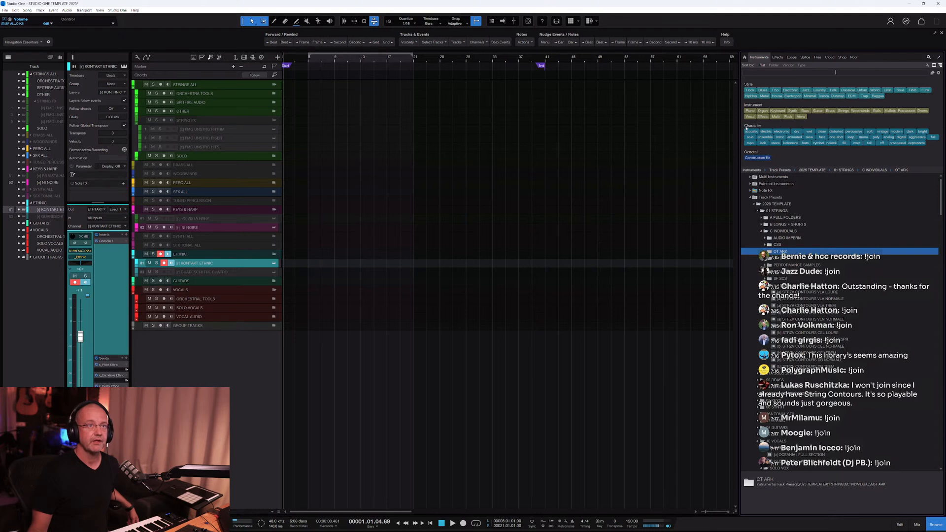
pyautogui.moveTo(739, 130); pyautogui.dragTo(796, 131)
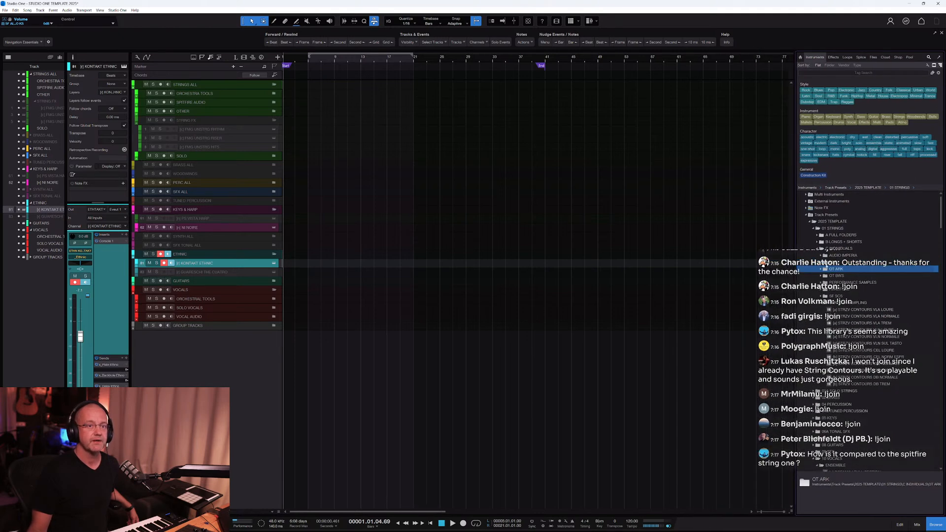
# Add the STRZV CONTOURS CEL LOURE track preset from C INDIVIDUALS to the strings tracks, below the SOLO folder.
pyautogui.press('Left')
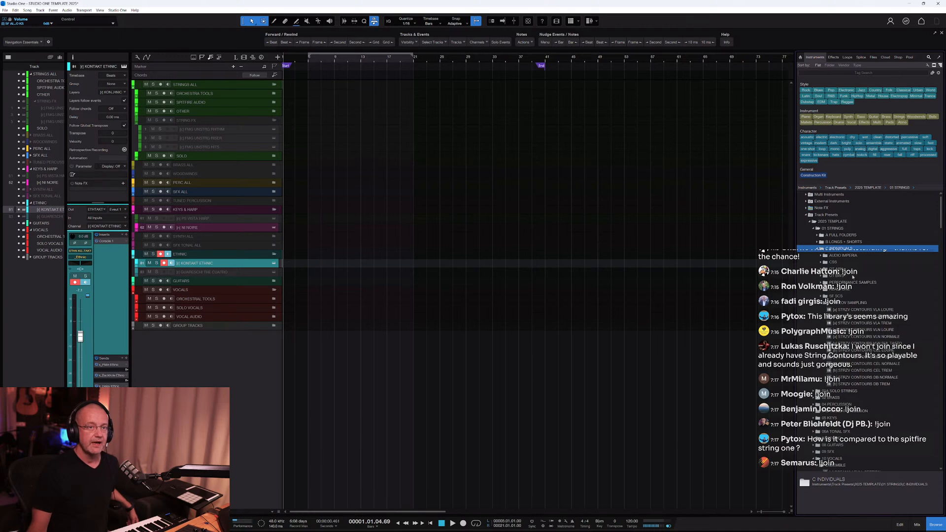
pyautogui.scroll(-3, 847, 277)
pyautogui.scroll(3, 844, 272)
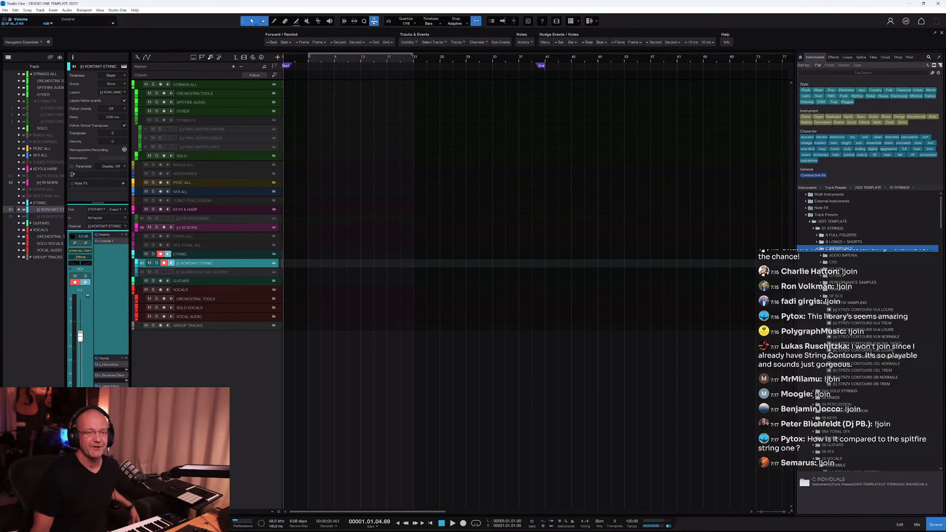
pyautogui.click(871, 350)
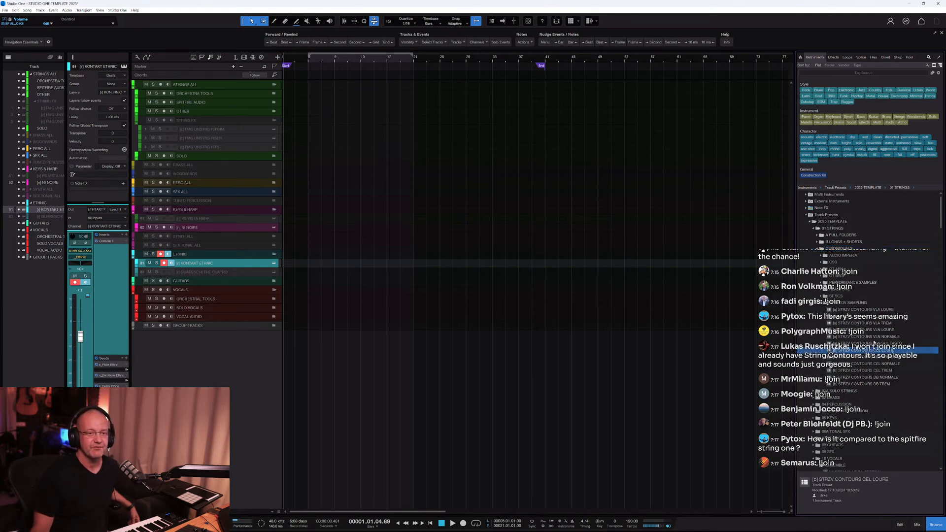
pyautogui.moveTo(871, 350); pyautogui.dragTo(226, 111)
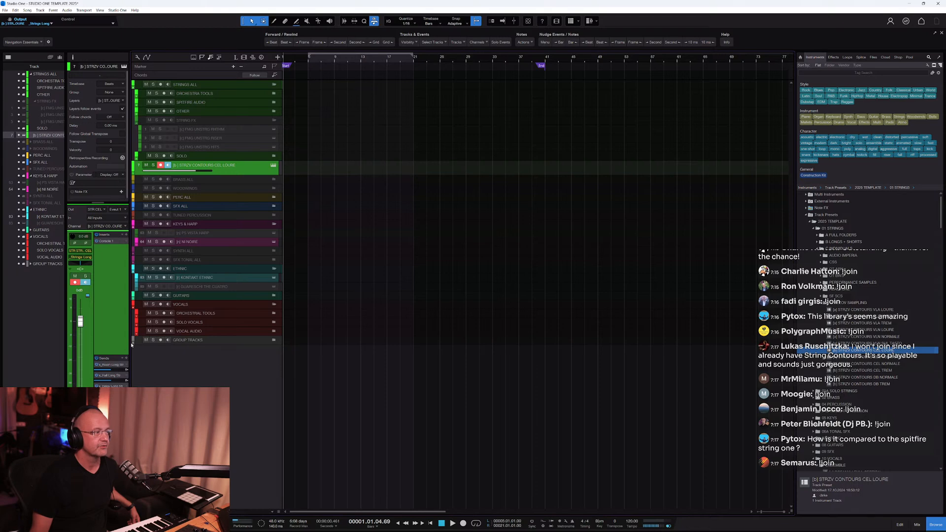
# Inspect the contents of the GROUP TRACKS folder and the CSS preset folder, collapsing each again.
pyautogui.click(132, 345)
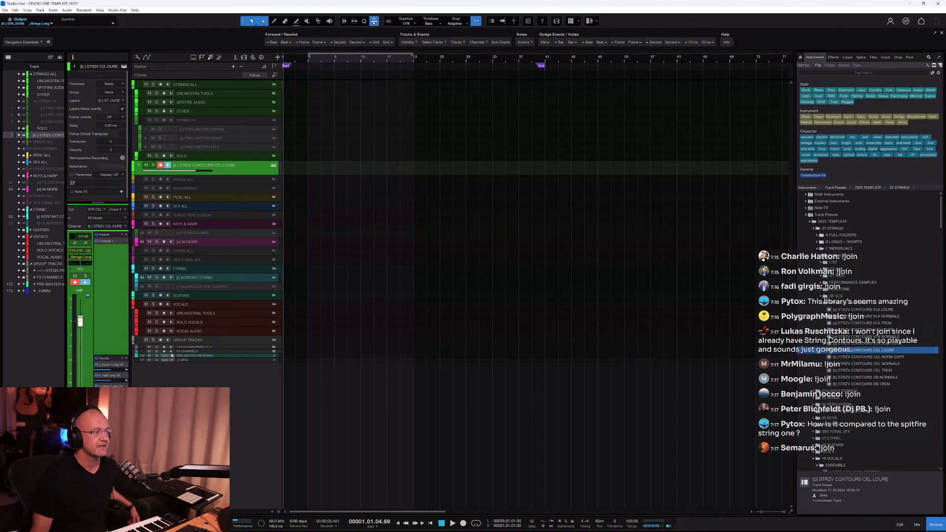
pyautogui.click(133, 344)
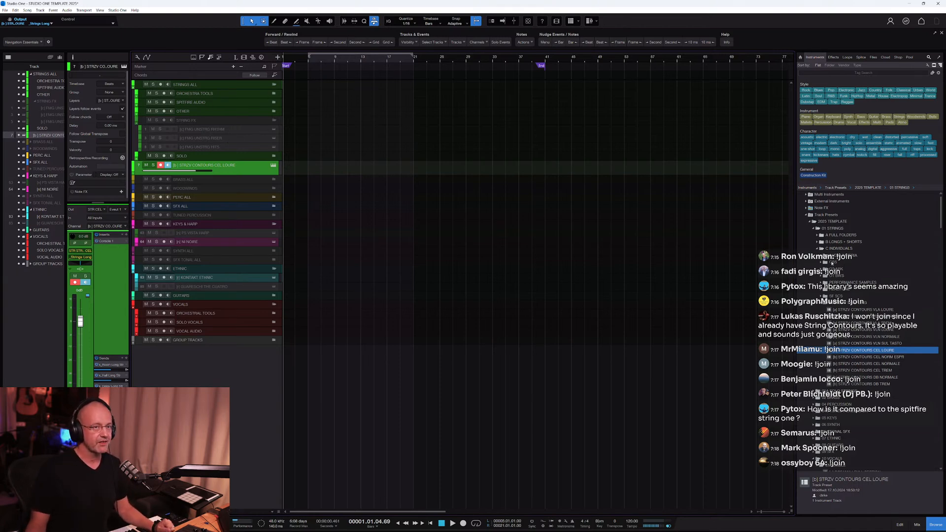
pyautogui.doubleClick(833, 262)
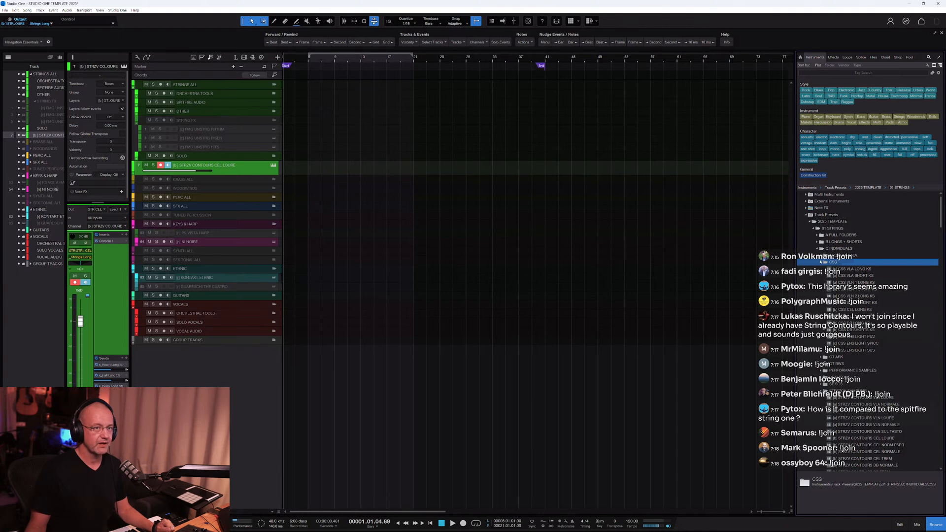
pyautogui.click(821, 262)
pyautogui.scroll(-7, 829, 308)
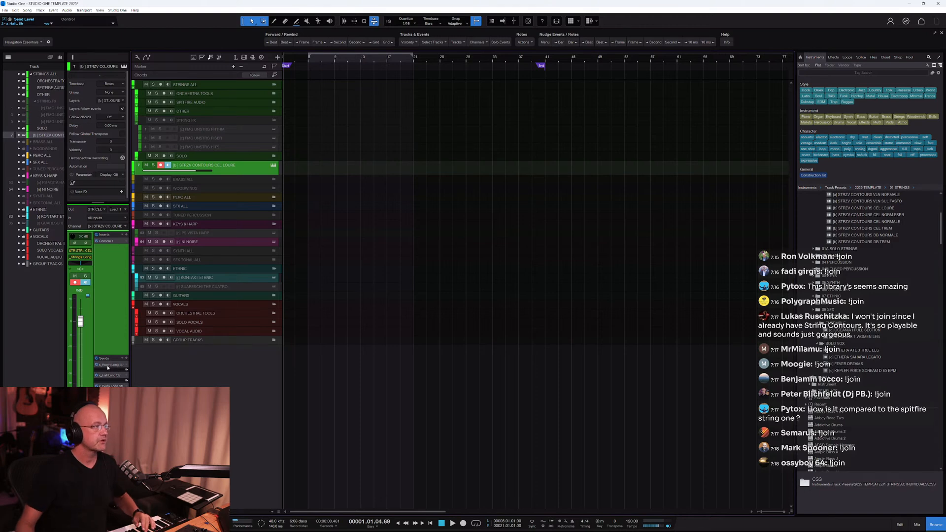
# Open the Kontakt instrument of the STRZV CONTOURS CEL LOURE track and look through the String Contours preset list.
pyautogui.click(273, 166)
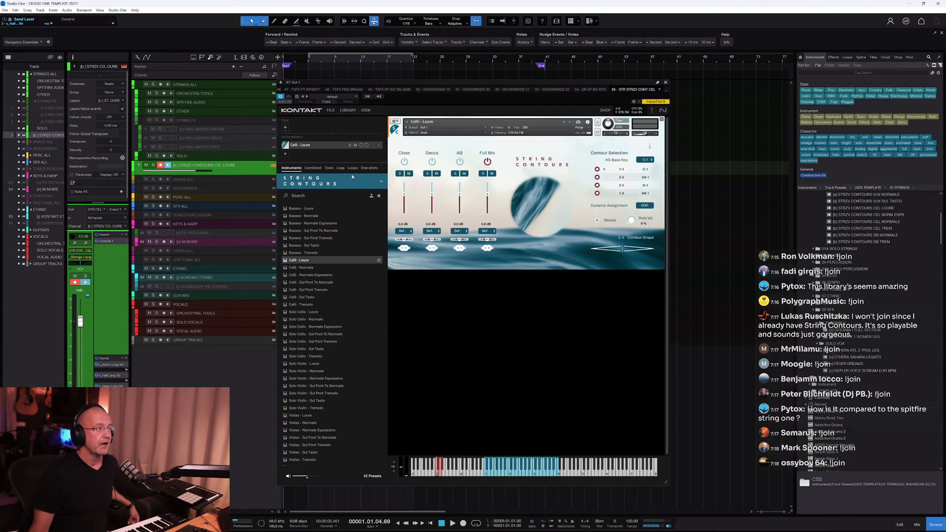
pyautogui.scroll(-3, 325, 265)
pyautogui.scroll(3, 319, 241)
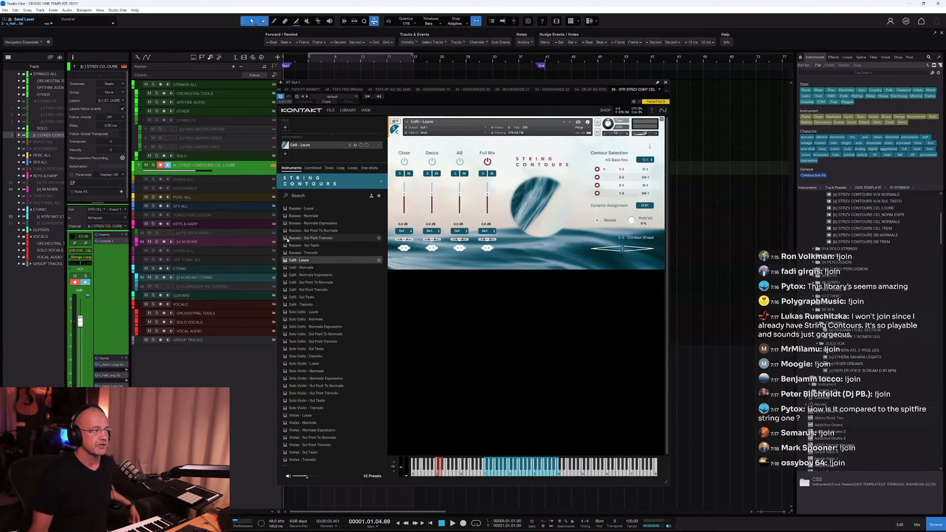
pyautogui.scroll(-2, 307, 356)
pyautogui.scroll(-1, 307, 356)
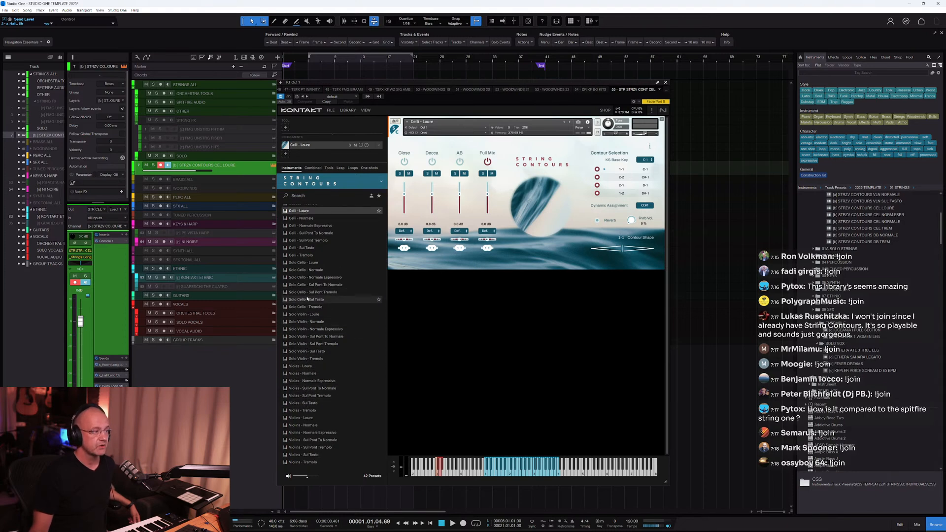
pyautogui.scroll(3, 306, 321)
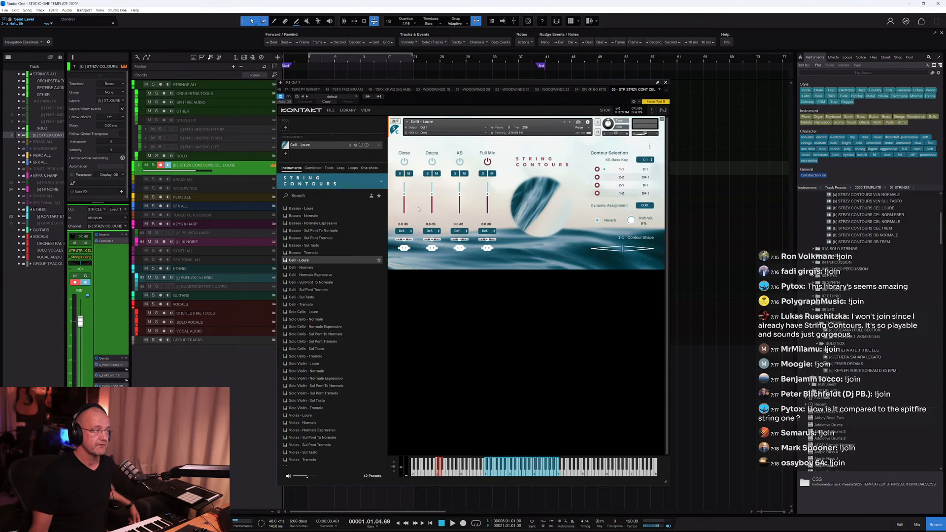
# Route the STRZV CONTOURS CEL LOURE track's output to Main and replace its Kontakt patch with Violins - Normale.
pyautogui.click(81, 258)
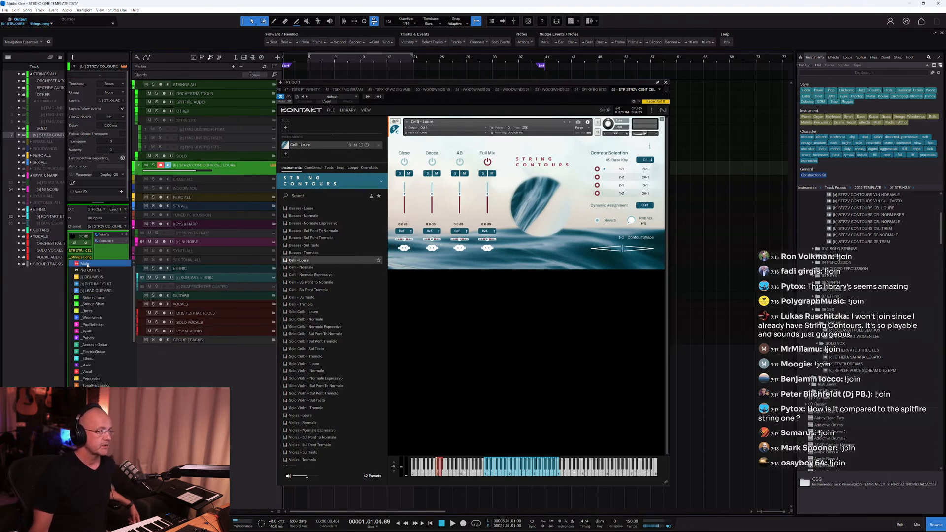
pyautogui.click(85, 264)
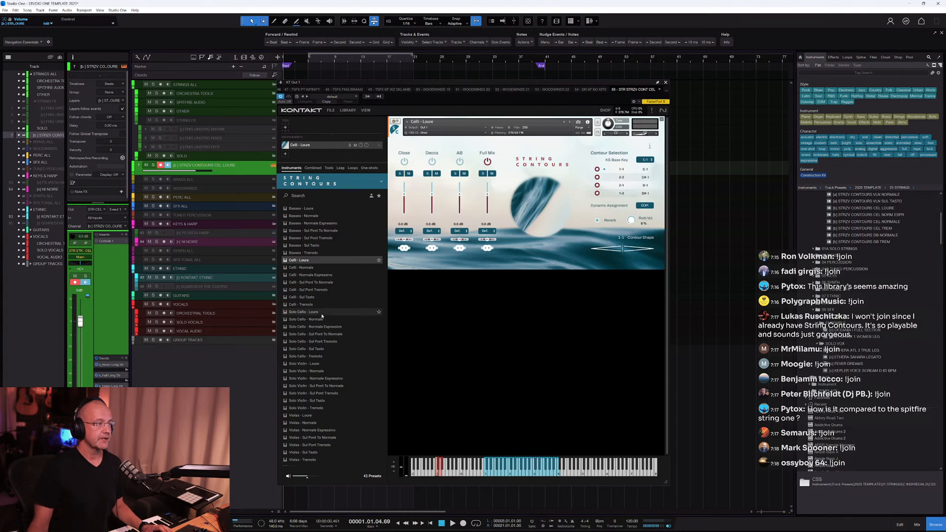
pyautogui.scroll(-3, 320, 335)
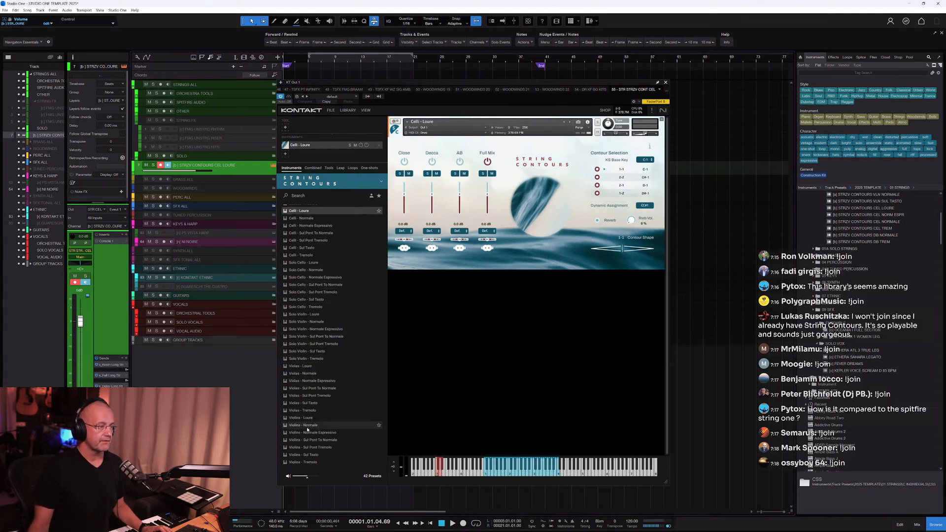
pyautogui.moveTo(301, 426); pyautogui.dragTo(539, 249)
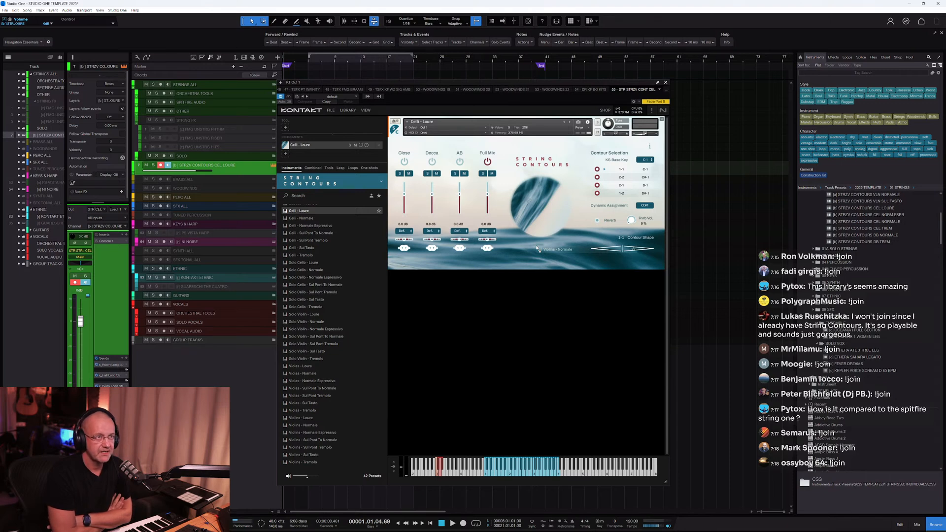
pyautogui.moveTo(538, 249); pyautogui.dragTo(537, 248)
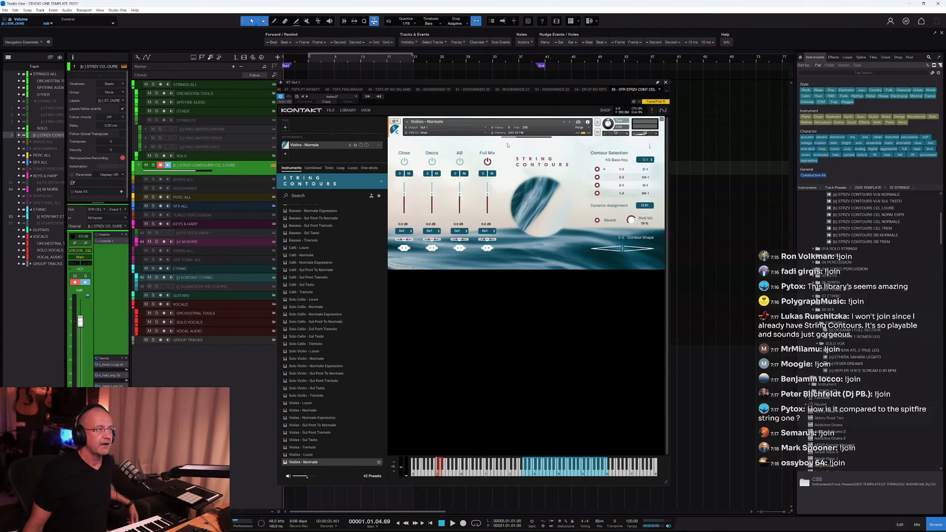
# Search the instrument browser for "kont" and add the plain Kontakt plug-in as a new track below GROUP TRACKS.
pyautogui.click(867, 73)
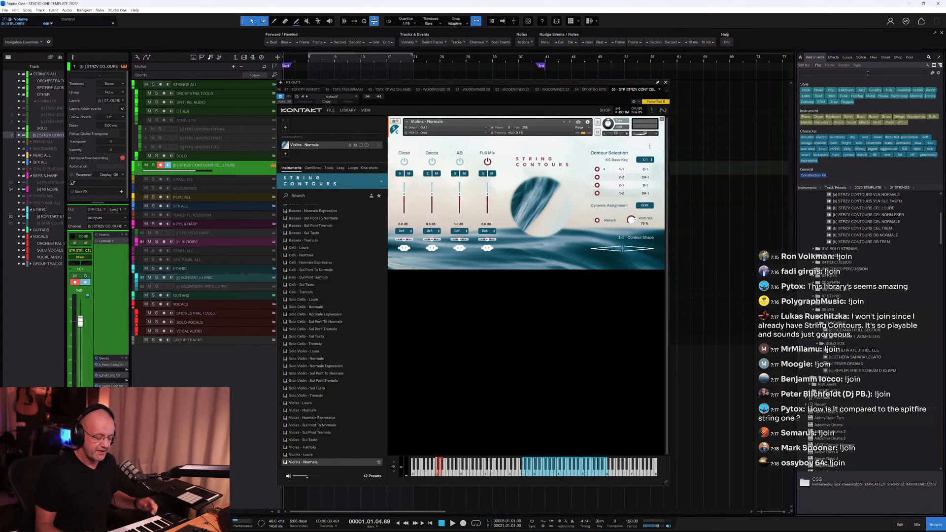
pyautogui.write('kont')
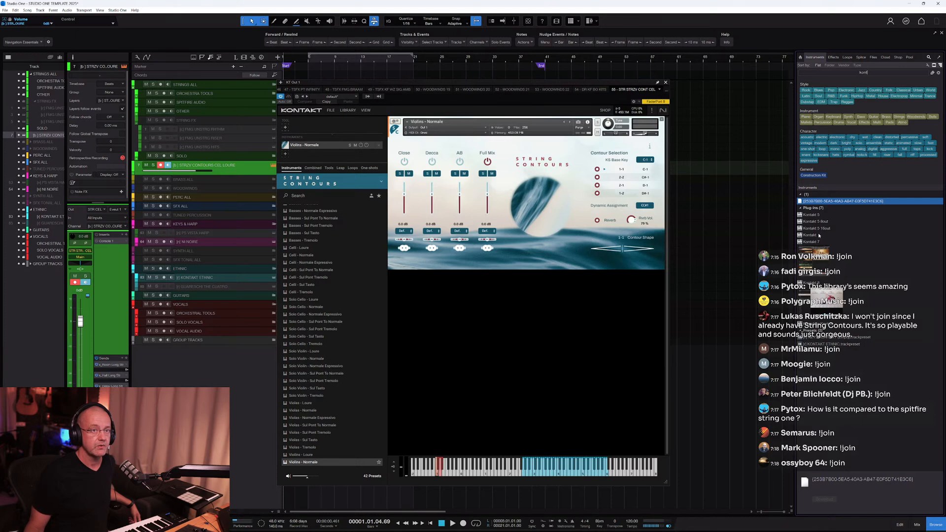
pyautogui.click(813, 235)
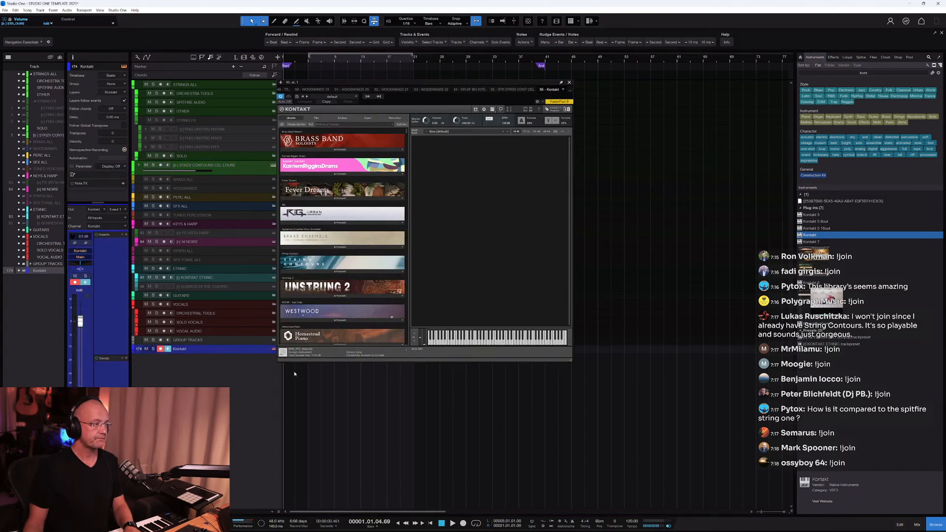
# Show the String Contours instruments in the new Kontakt and load Violins - Sul Tasto.
pyautogui.click(323, 263)
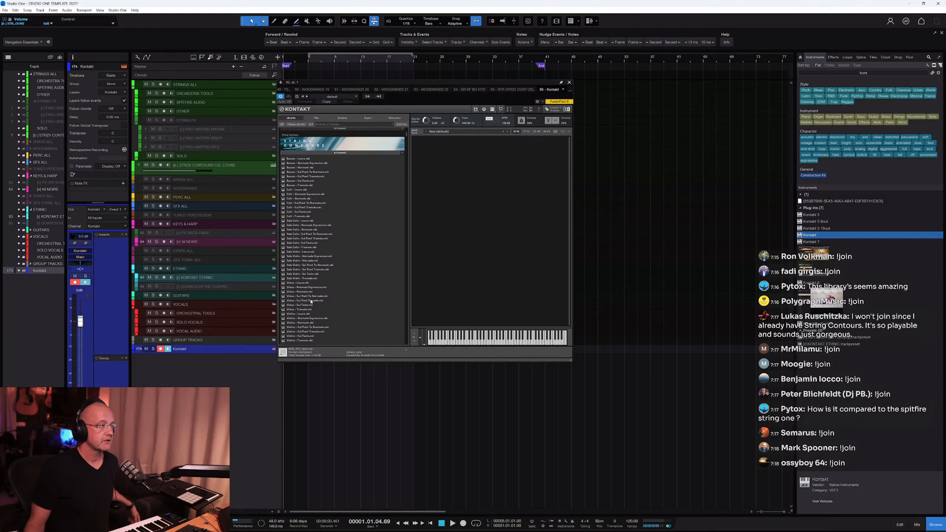
pyautogui.click(305, 337)
pyautogui.moveTo(492, 323); pyautogui.dragTo(489, 314)
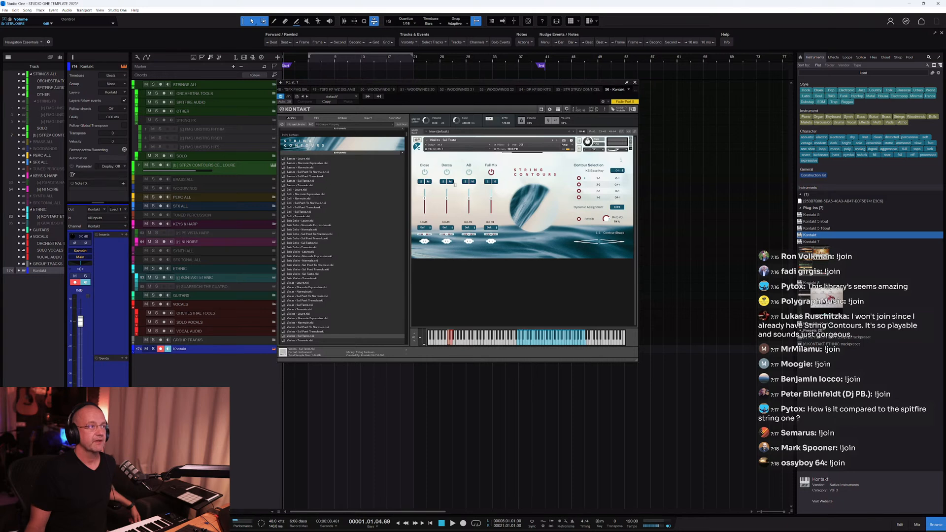
# Try out other String Contours patches in place of the violins: Violas - Sul Tasto, followed by Celli - Sul Pont To Normale.
pyautogui.click(307, 306)
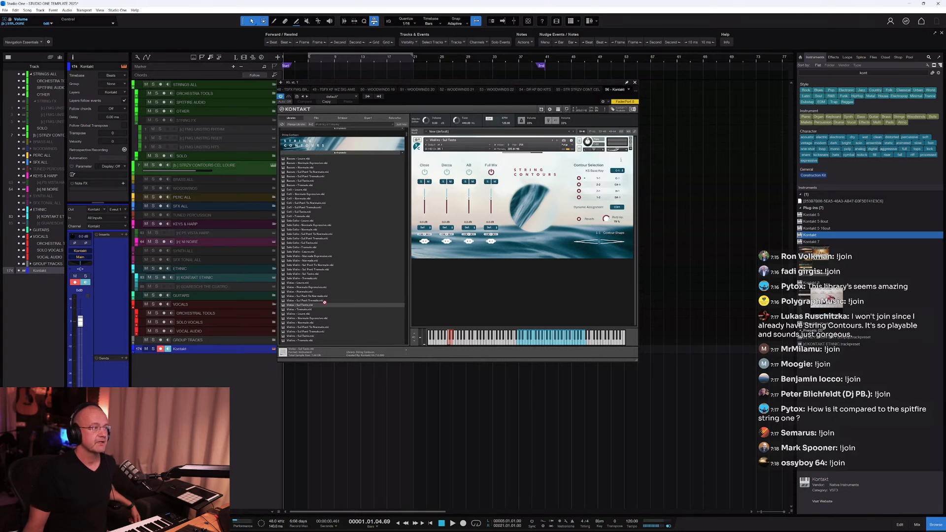
pyautogui.moveTo(325, 303); pyautogui.dragTo(508, 220)
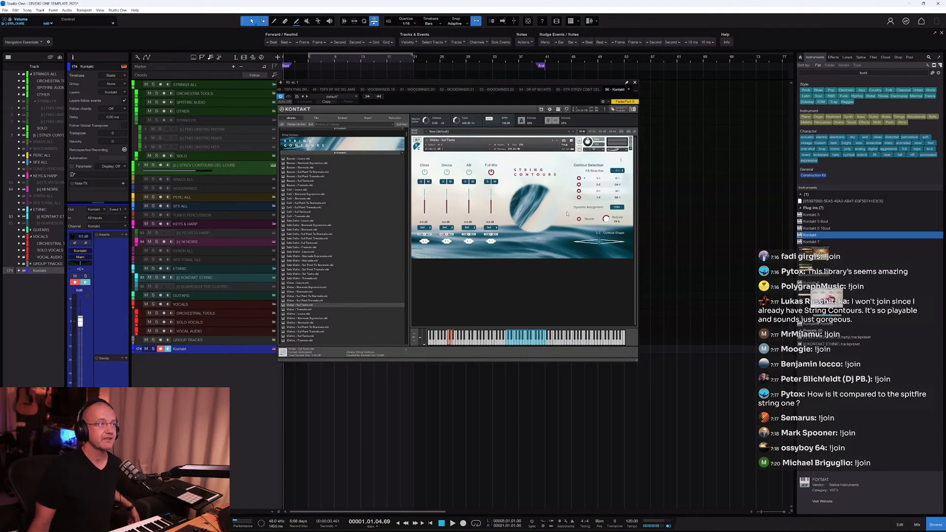
pyautogui.click(302, 230)
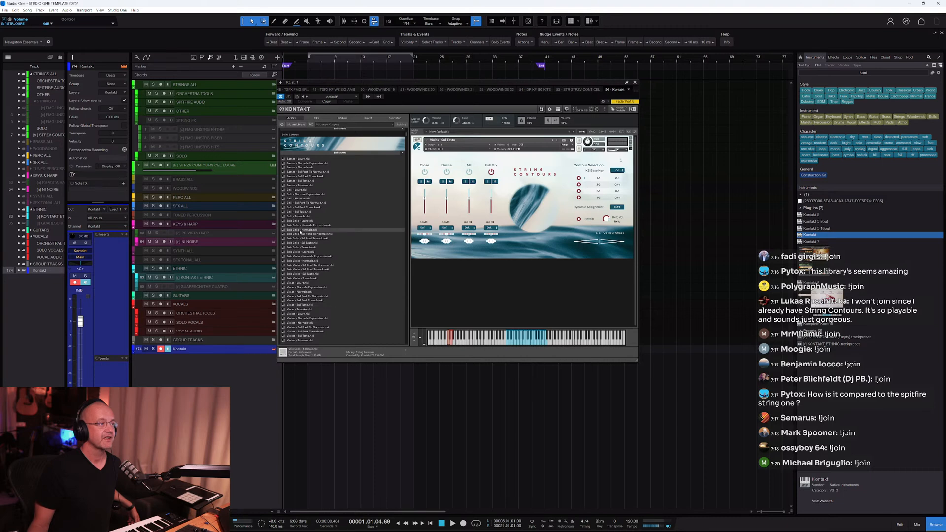
pyautogui.click(295, 203)
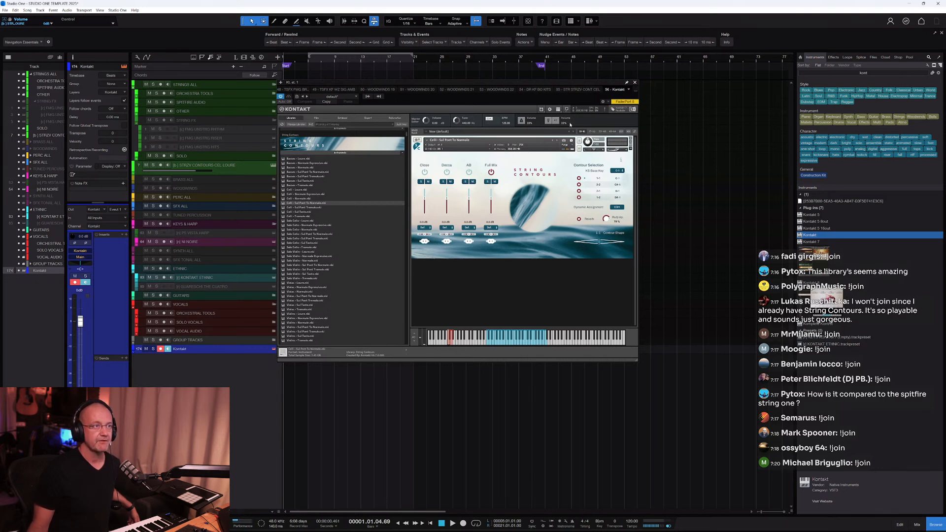
# Close the plug-in window and delete the added Kontakt track.
pyautogui.click(636, 83)
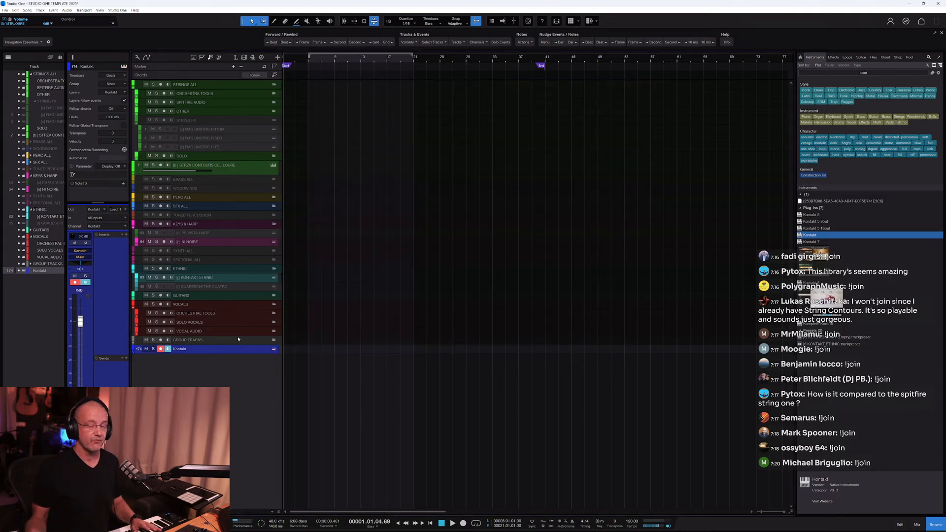
pyautogui.press('Delete')
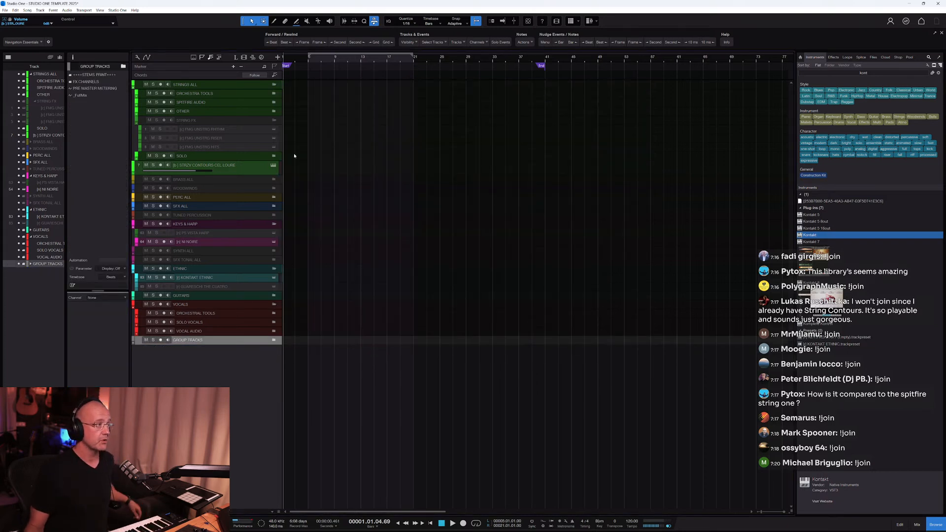
# Open the Kontakt instrument of the STRZV CONTOURS CEL LOURE track and remove its Violins - Normale patch.
pyautogui.click(242, 169)
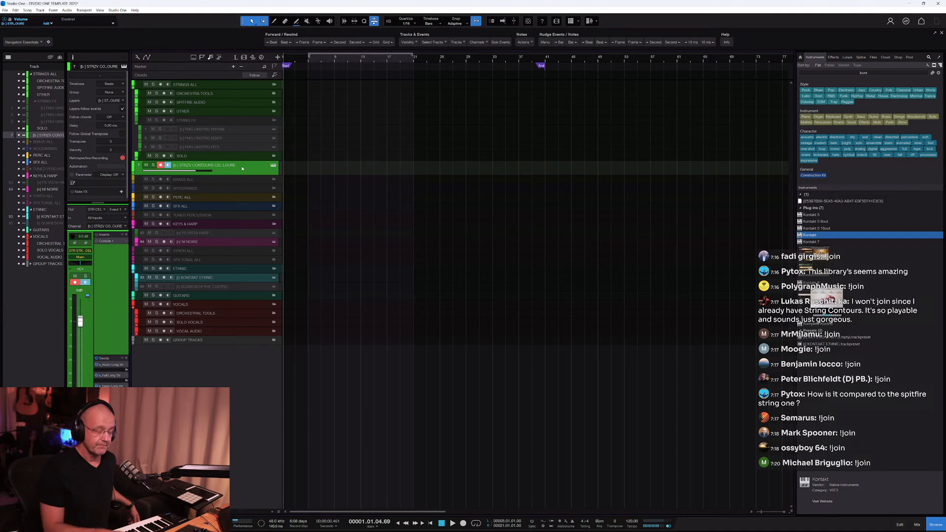
pyautogui.click(273, 165)
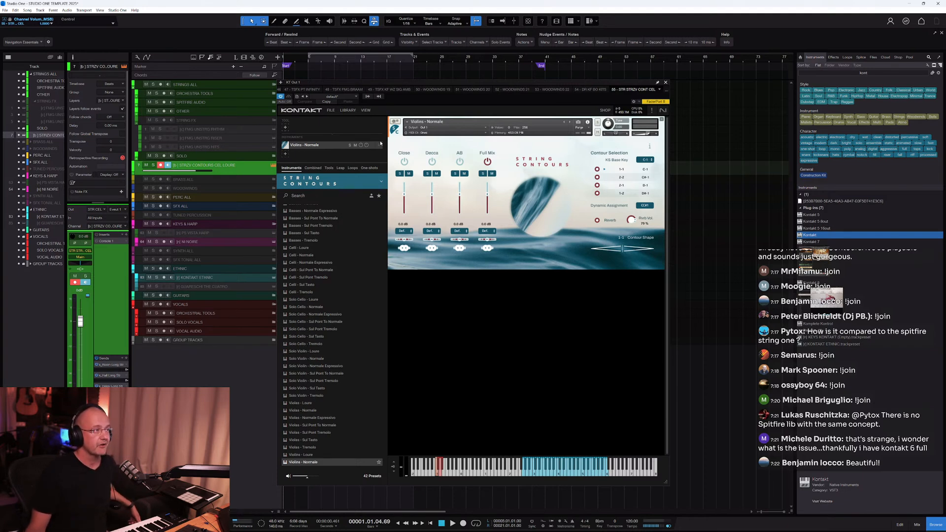
pyautogui.click(380, 145)
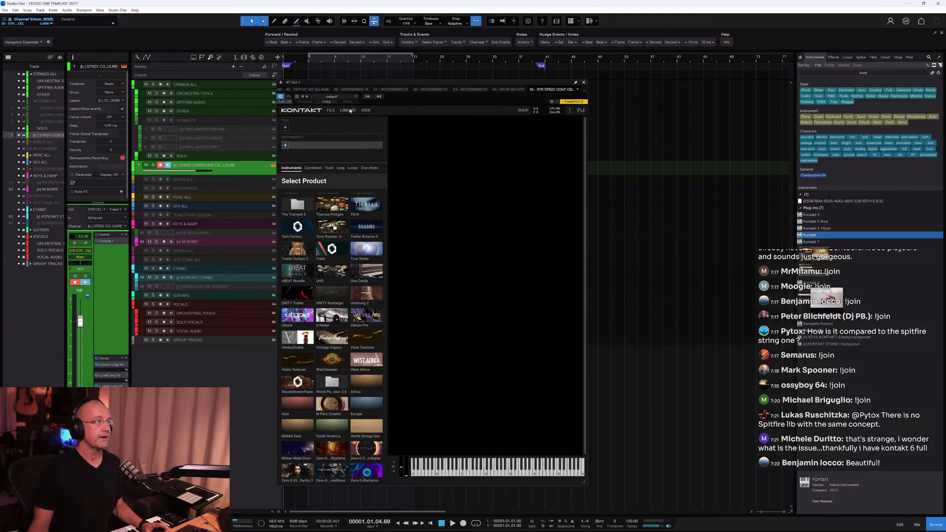
# Search the Kontakt library for "evolu" and load Chamber - 01 Sul Tasto Long from OA Chamber Evo.
pyautogui.click(348, 110)
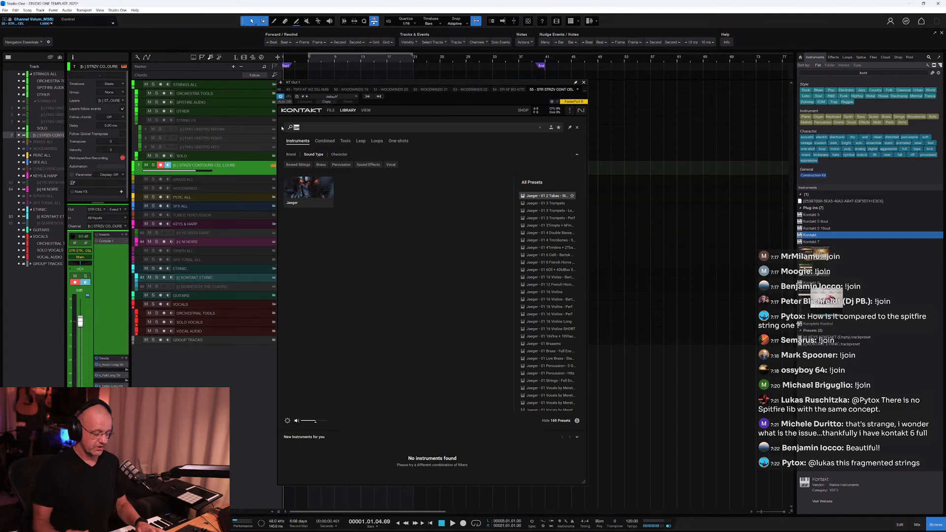
pyautogui.write('evolu')
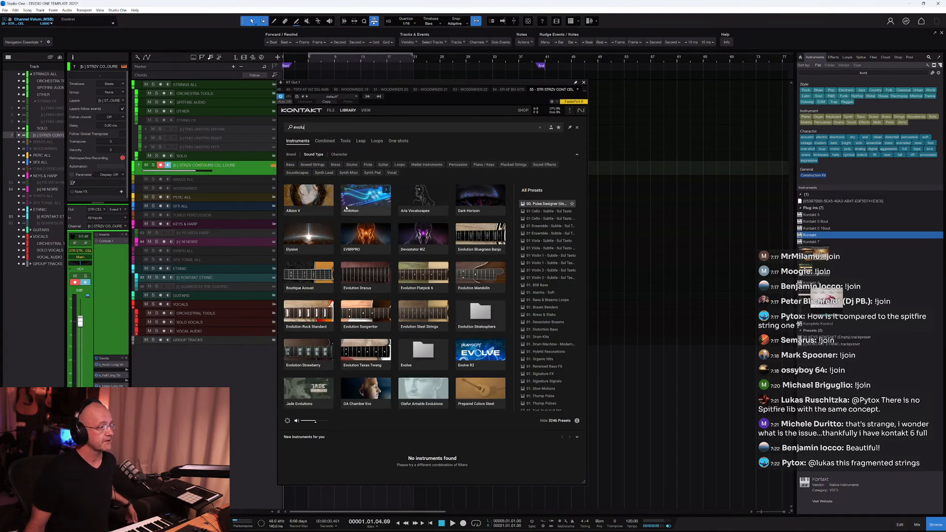
pyautogui.scroll(-2, 347, 209)
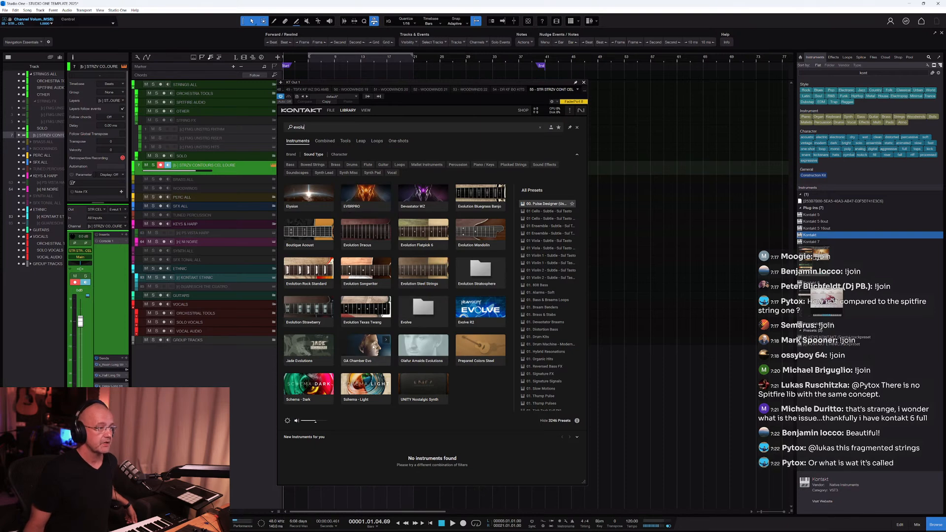
pyautogui.click(388, 346)
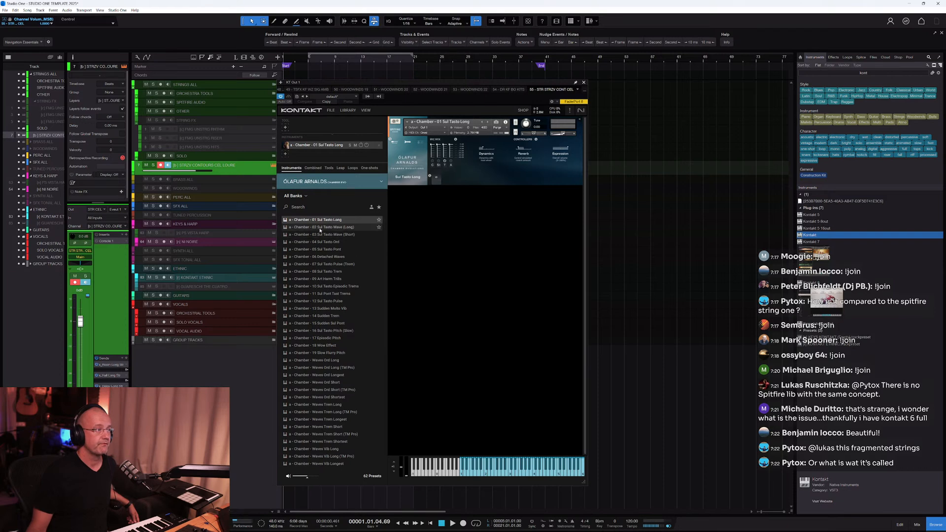
# Filter the presets to the Chamber Waves bank, load the Chamber Waves patch and select its Normale (Long) articulation.
pyautogui.click(305, 196)
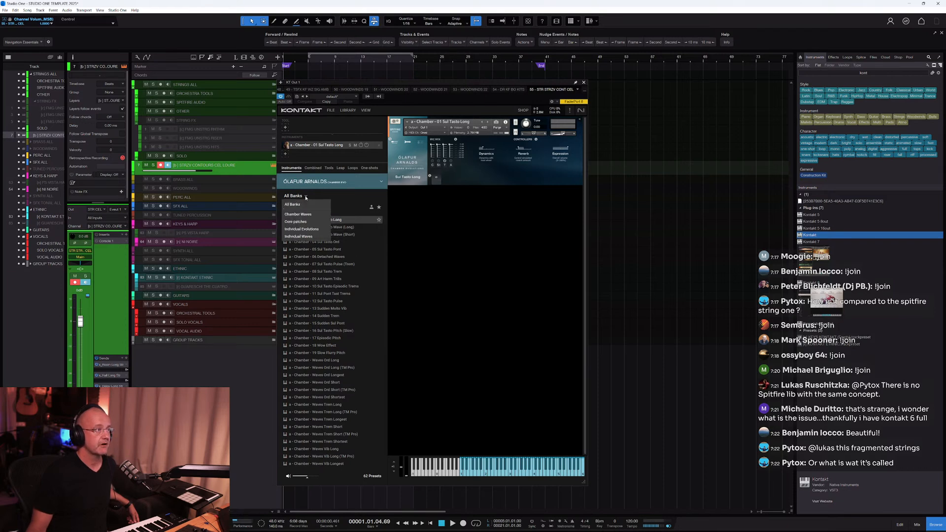
pyautogui.click(308, 215)
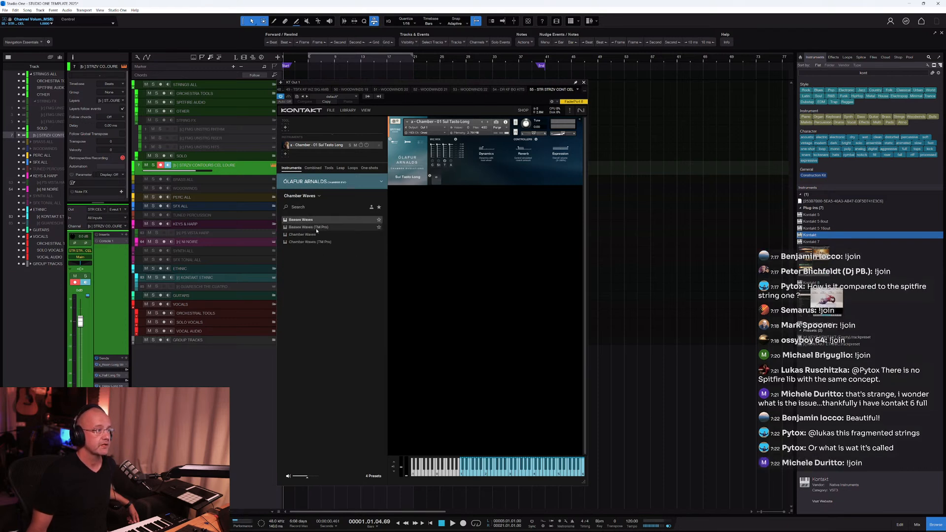
pyautogui.doubleClick(299, 236)
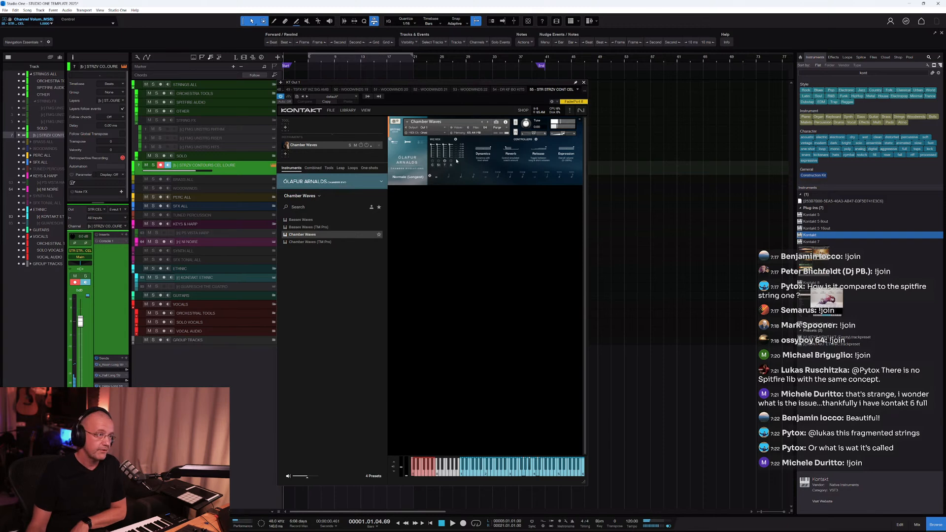
pyautogui.click(448, 178)
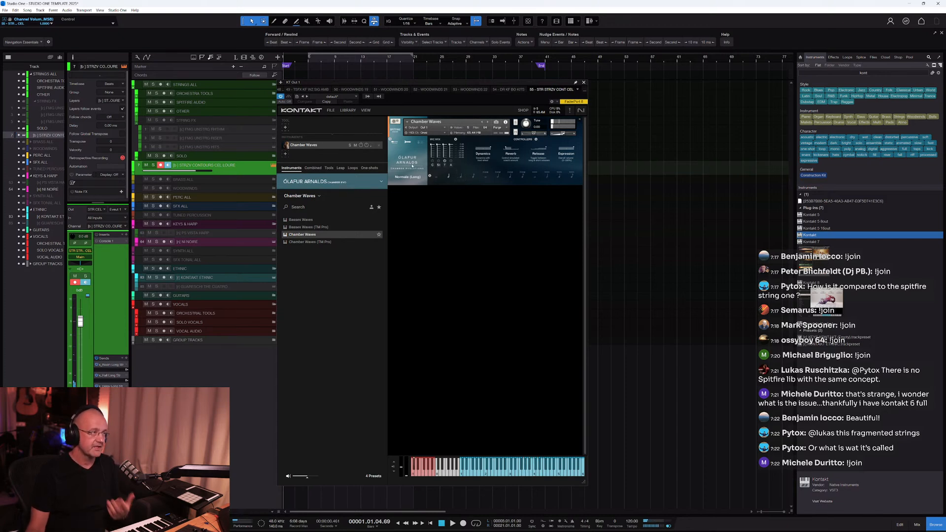
# Remove the Chamber Waves patch and load Basses - Loure from the String Contours product.
pyautogui.click(380, 147)
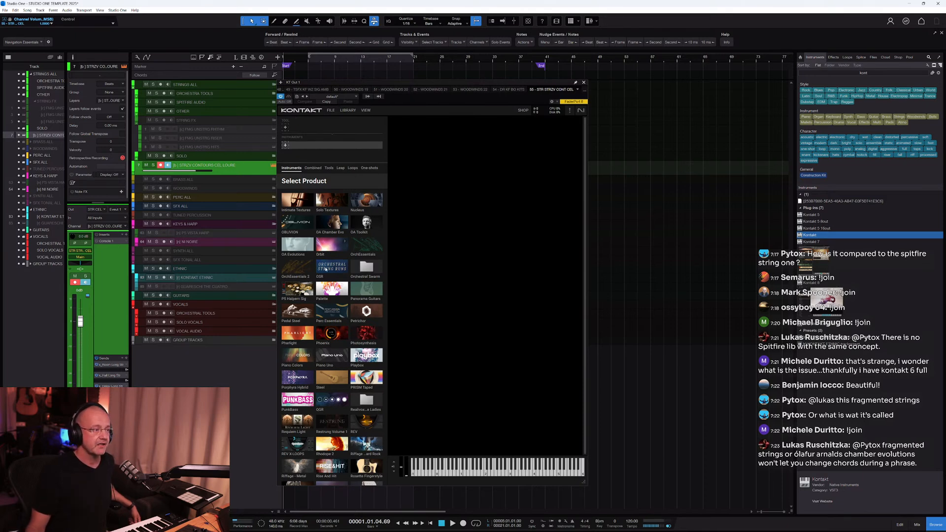
pyautogui.scroll(-5, 337, 271)
pyautogui.scroll(-2, 336, 271)
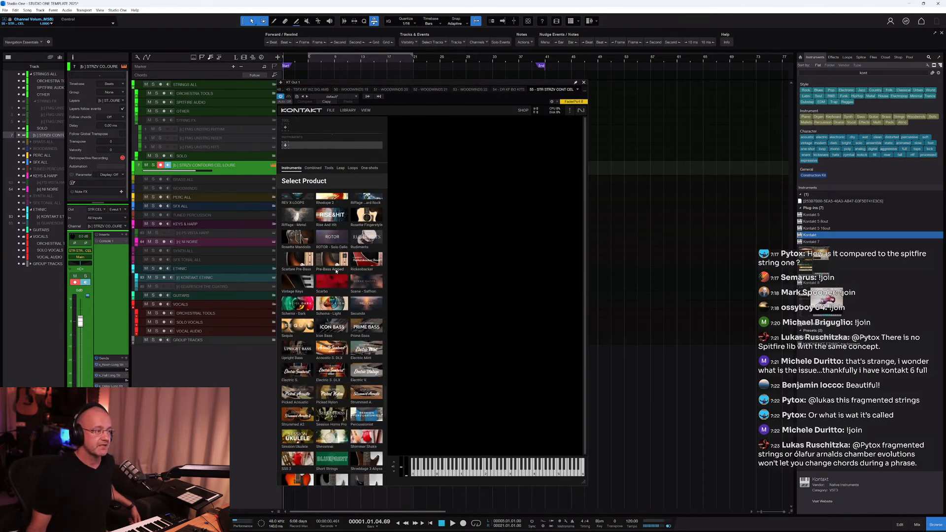
pyautogui.scroll(-2, 337, 271)
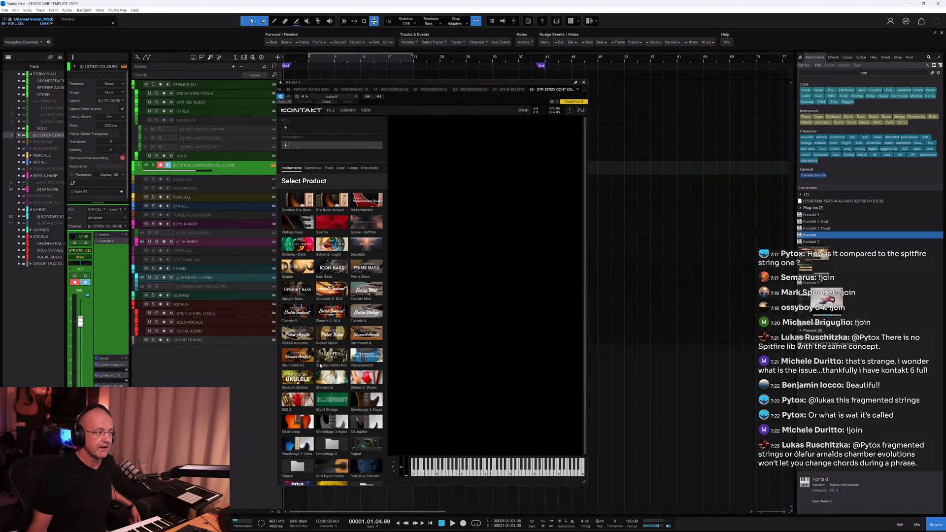
pyautogui.scroll(-3, 339, 363)
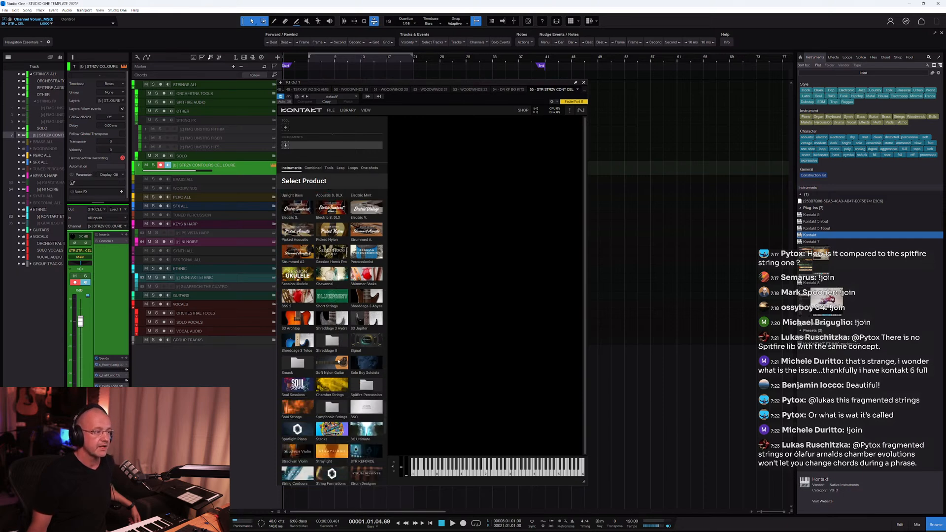
pyautogui.scroll(-3, 323, 369)
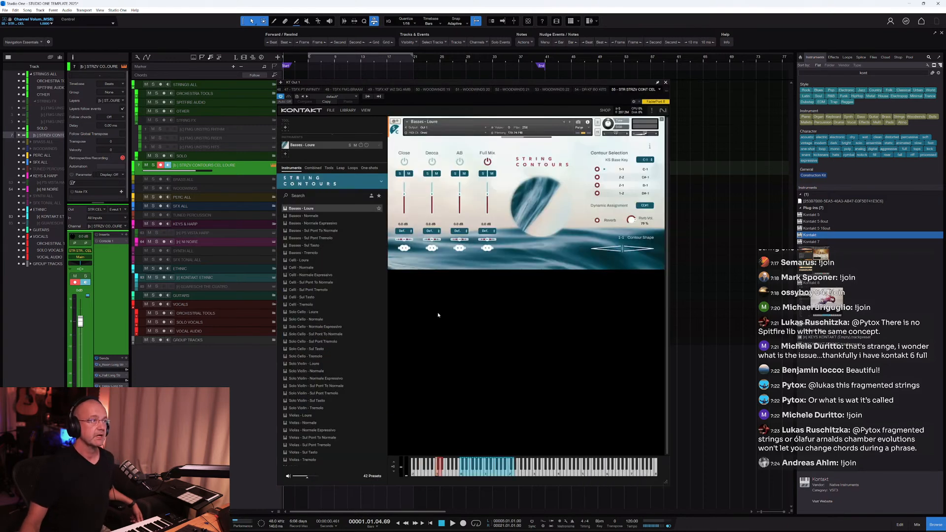
# Replace the basses patch with Violins - Normale and select the 2-2 contour.
pyautogui.scroll(-3, 311, 412)
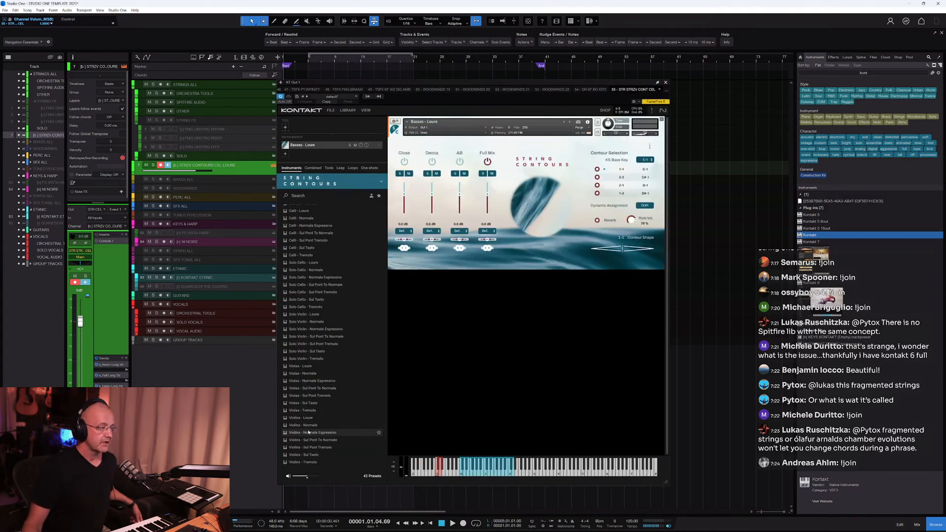
pyautogui.moveTo(306, 425); pyautogui.dragTo(492, 195)
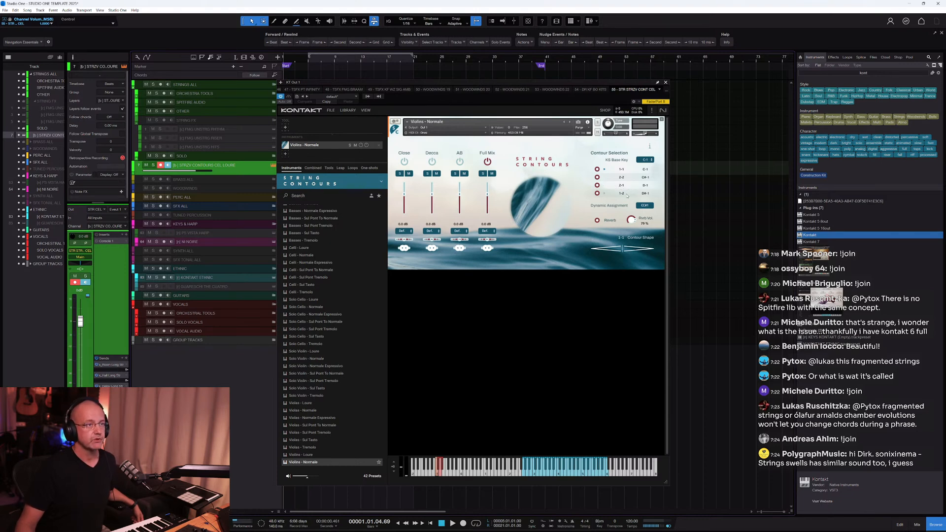
pyautogui.click(609, 179)
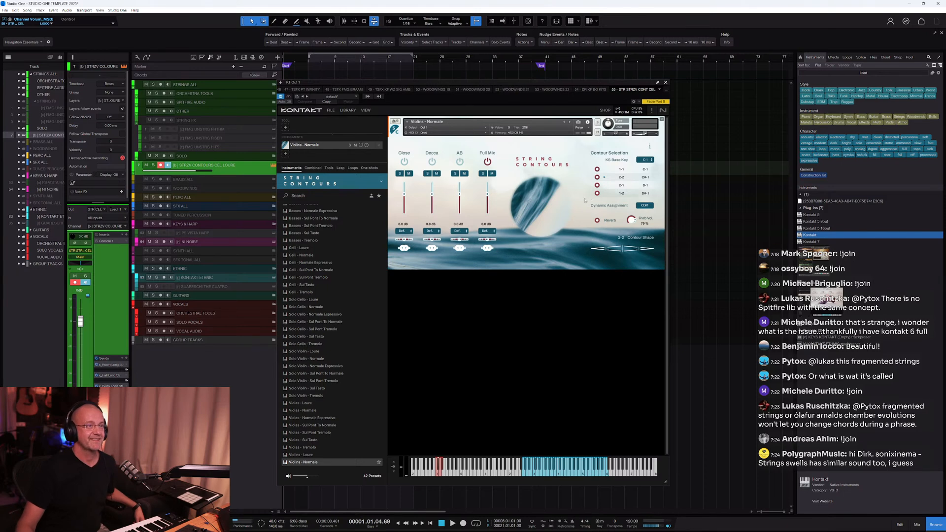
# Audition contours 2-1 and 1-2 of Violins - Normale and replace the patch with Violins - Loure.
pyautogui.click(614, 186)
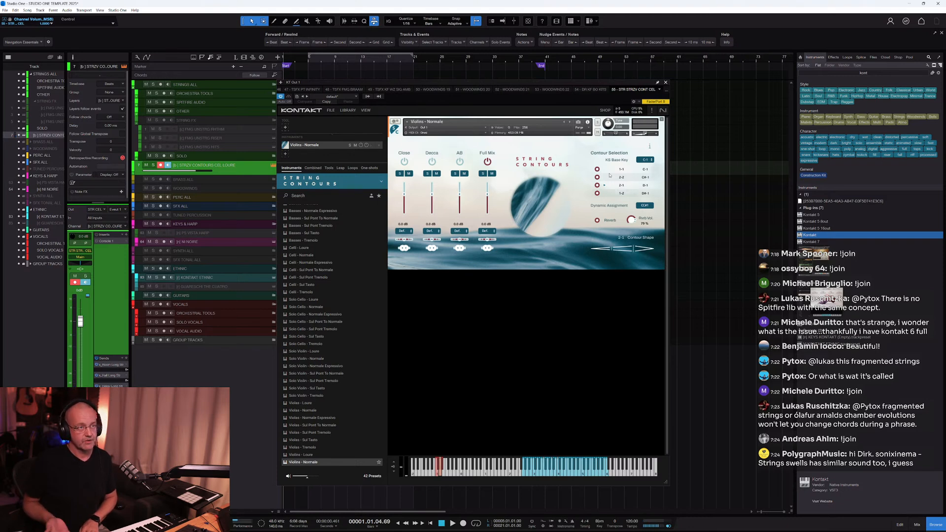
pyautogui.click(613, 195)
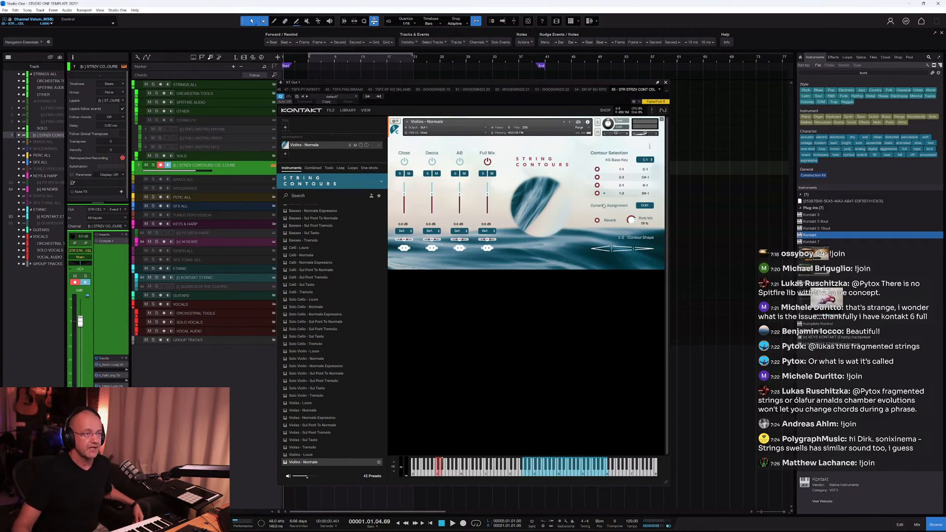
pyautogui.scroll(-2, 329, 394)
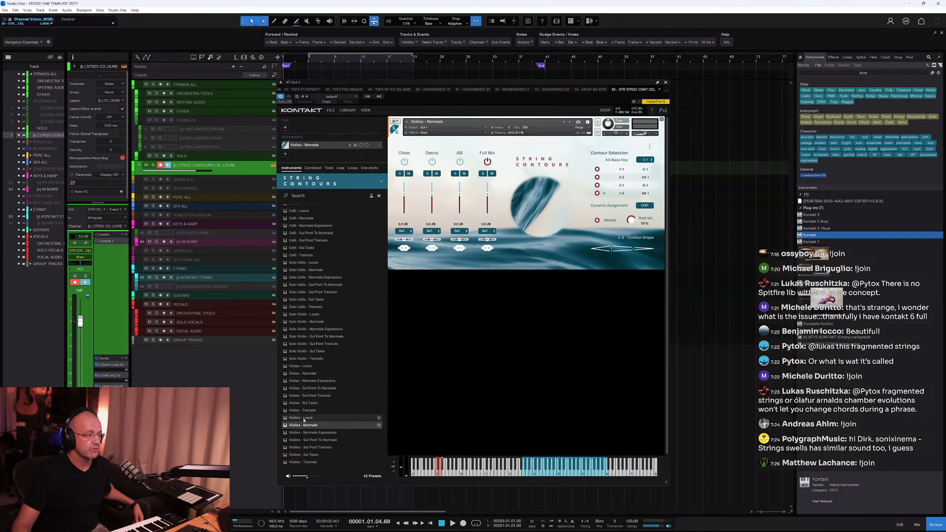
pyautogui.moveTo(304, 421); pyautogui.dragTo(511, 226)
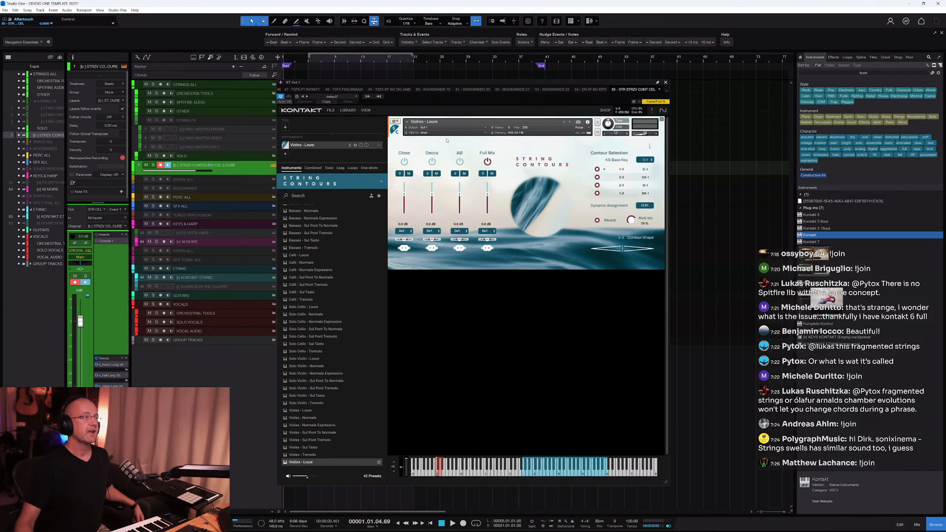
# Switch the Violins - Loure microphone from Full Mix to Close and set the project tempo to 70 BPM.
pyautogui.click(487, 162)
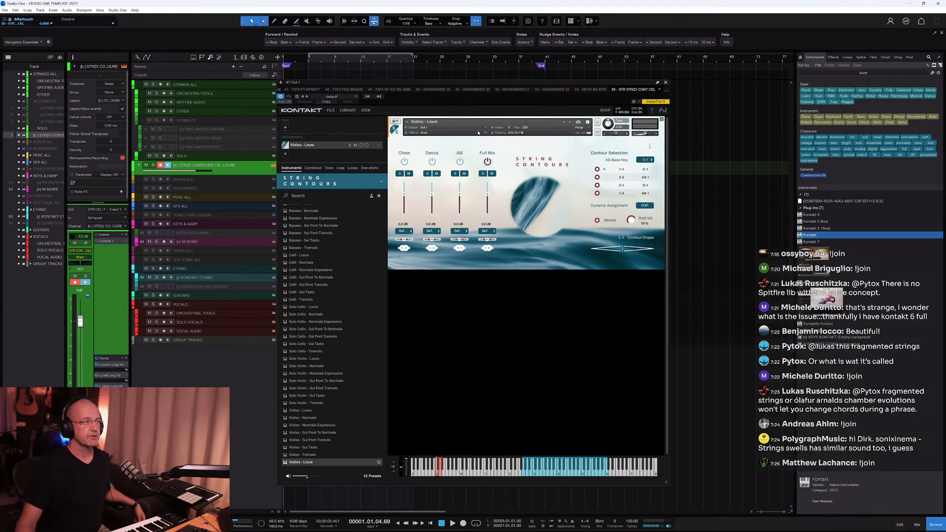
pyautogui.click(404, 162)
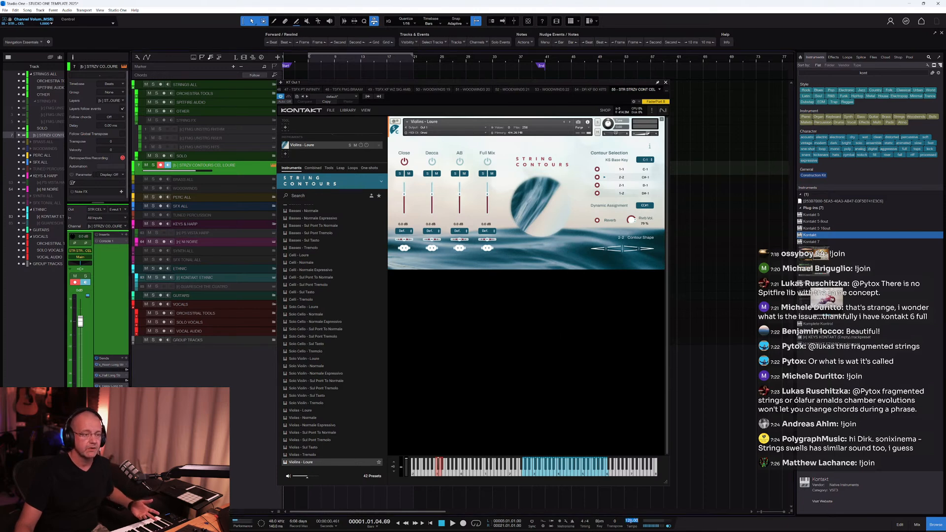
pyautogui.write('70')
pyautogui.press('Return')
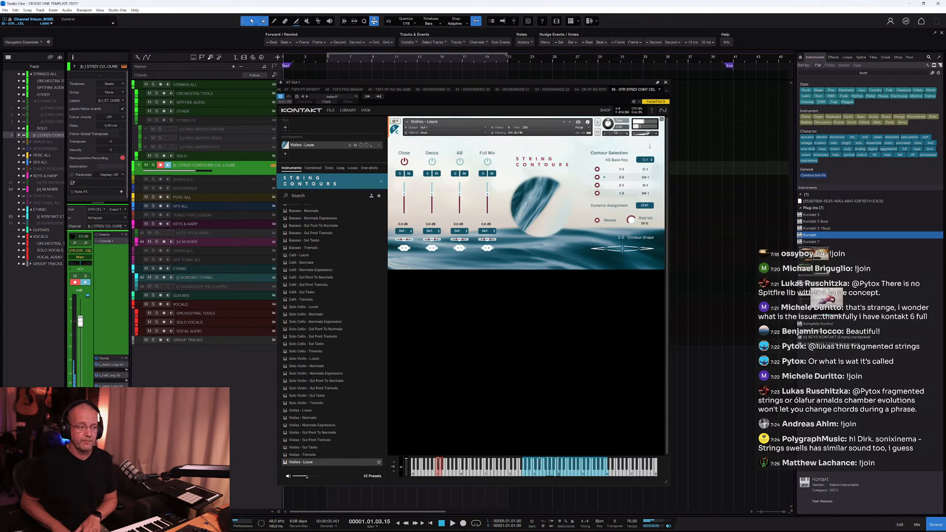
# Raise the project tempo to 160 and on to 200 BPM, and run the transport briefly to test the patch.
pyautogui.moveTo(635, 520)
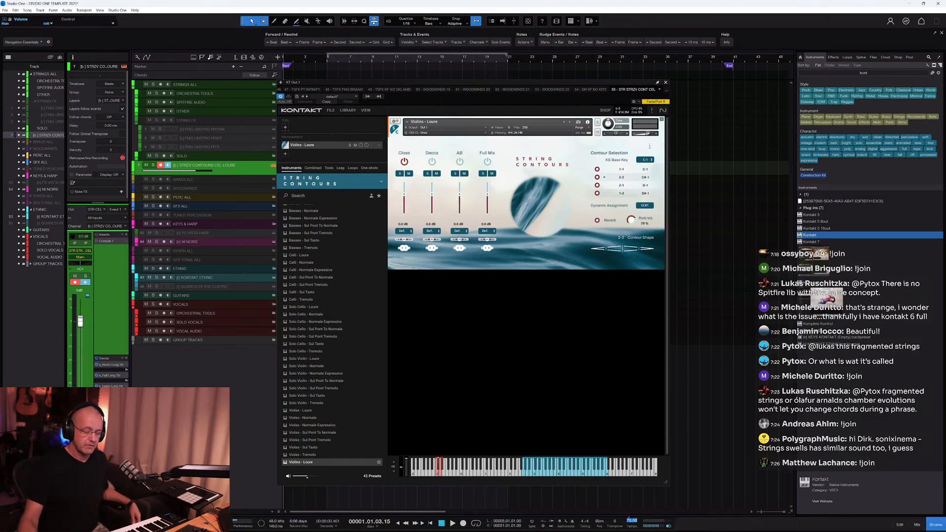
pyautogui.scroll(5, 631, 521)
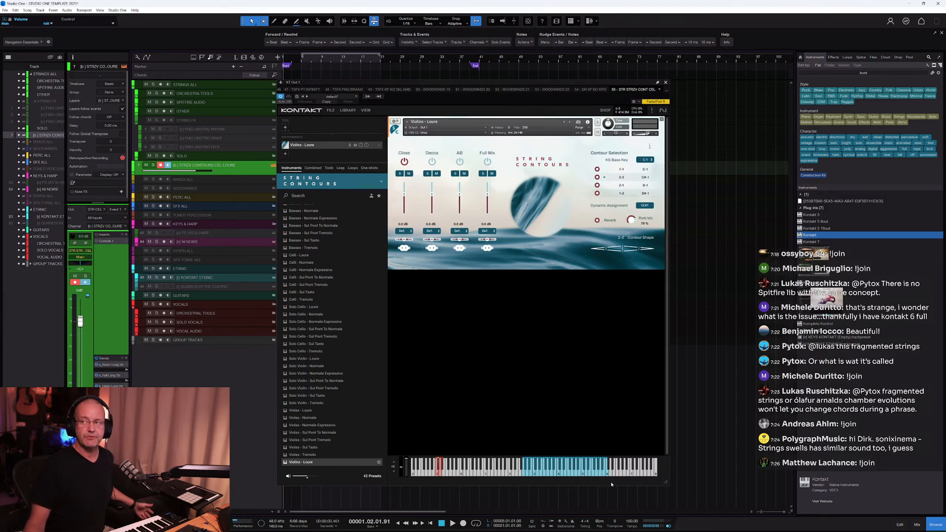
pyautogui.click(632, 520)
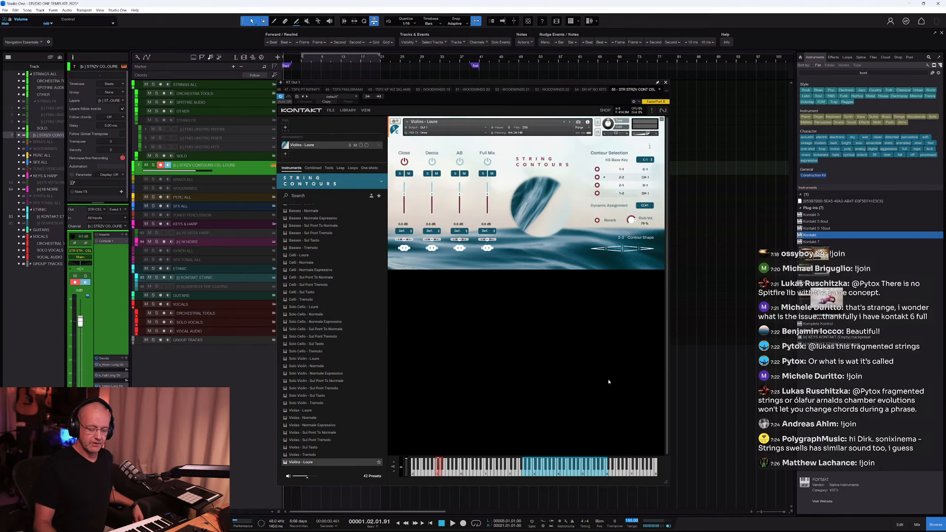
pyautogui.write('200')
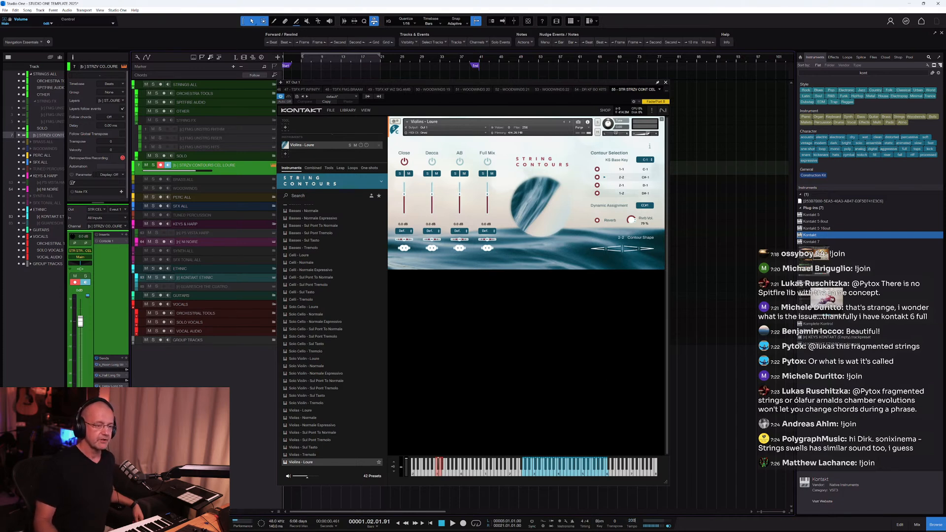
pyautogui.press('Return')
pyautogui.press('space')
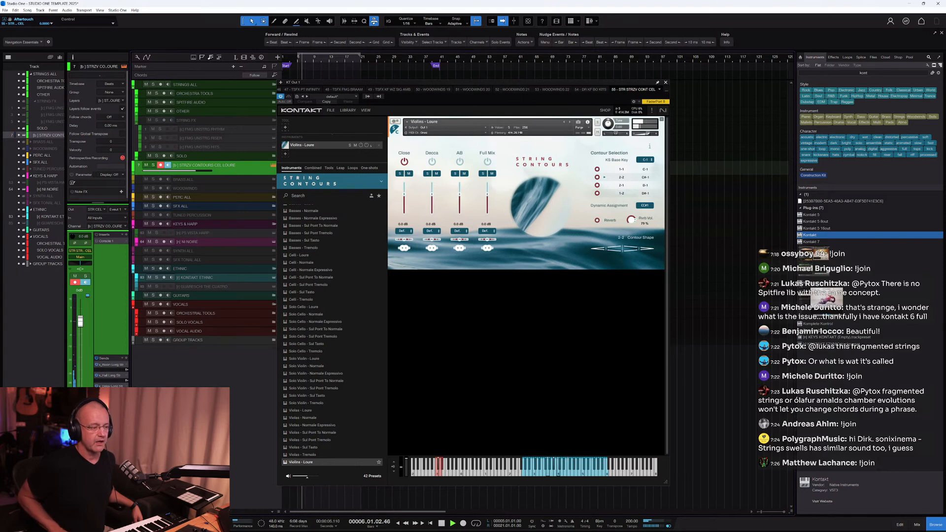
pyautogui.press('space')
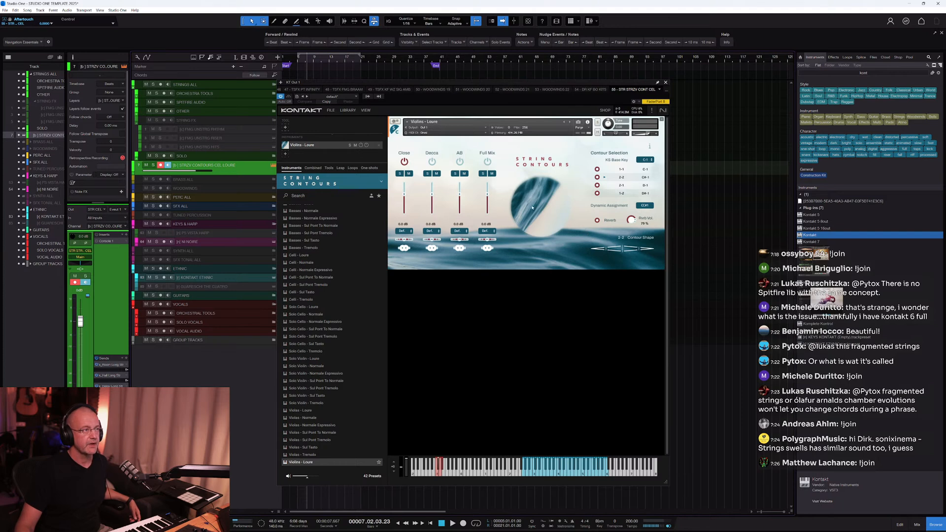
# Activate the Decca microphone in place of Close and set the project tempo to 110 BPM.
pyautogui.click(432, 163)
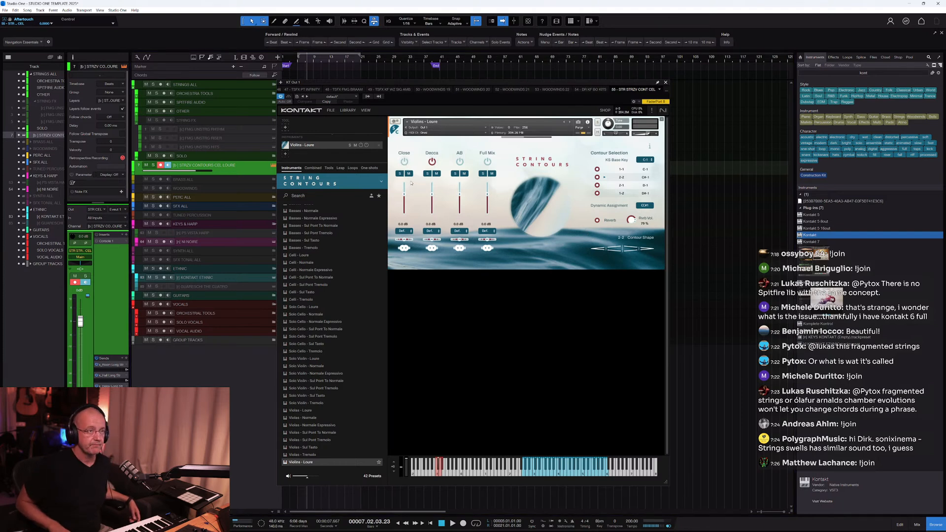
pyautogui.doubleClick(632, 521)
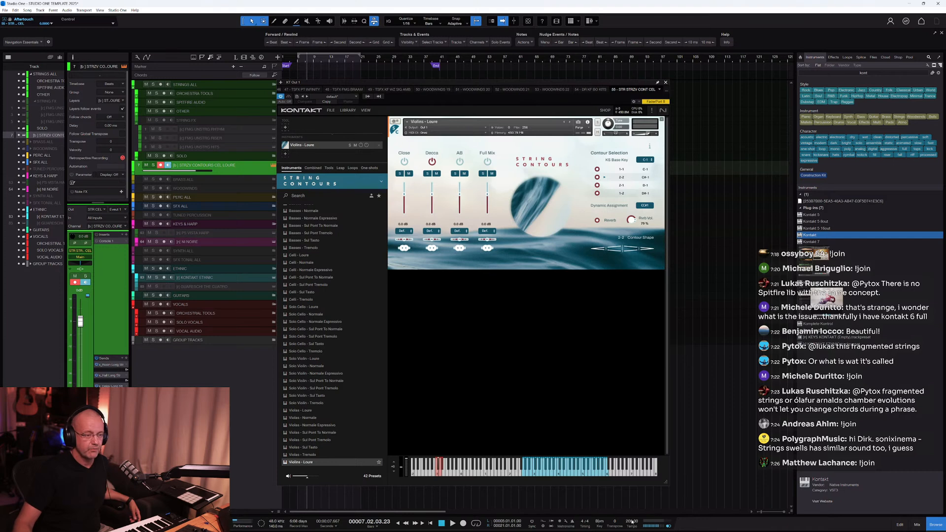
pyautogui.write('110')
pyautogui.press('Return')
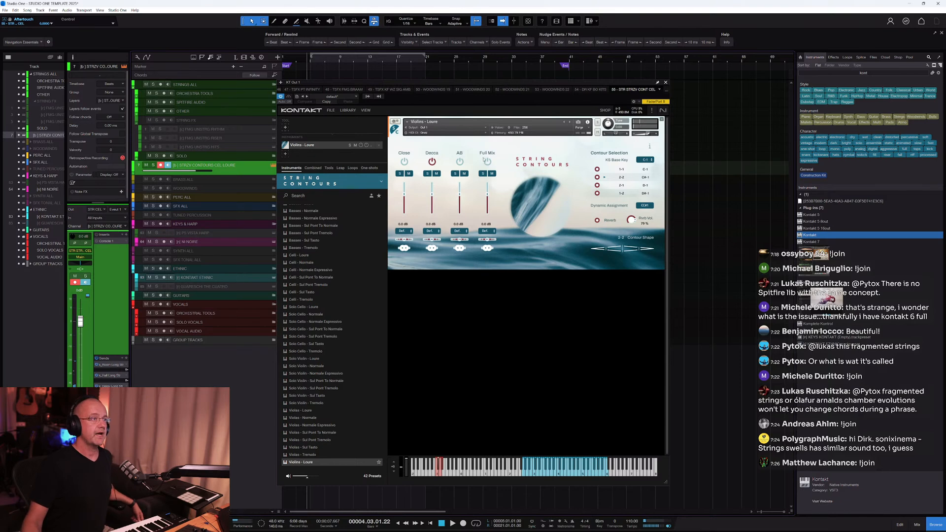
# Switch the Violins - Loure patch from the Decca to the AB microphone and back to Full Mix.
pyautogui.click(460, 162)
pyautogui.click(431, 161)
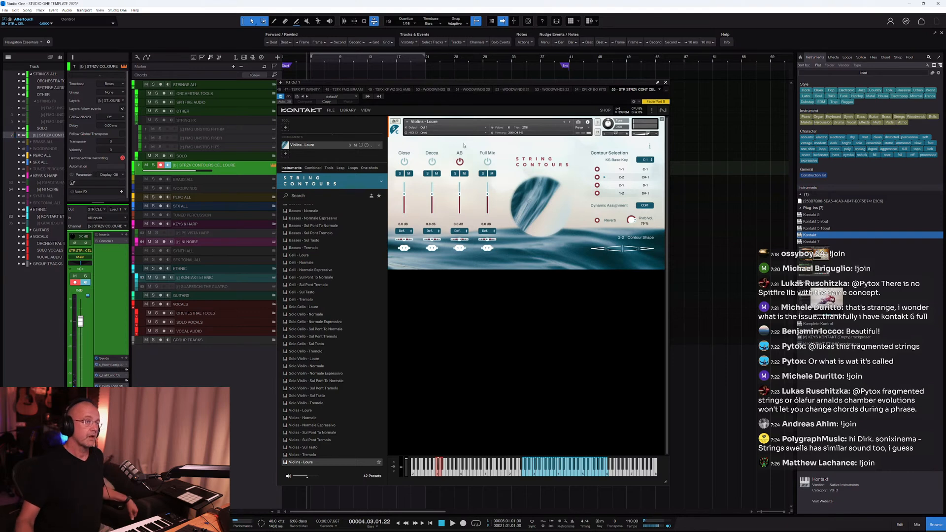
pyautogui.click(487, 162)
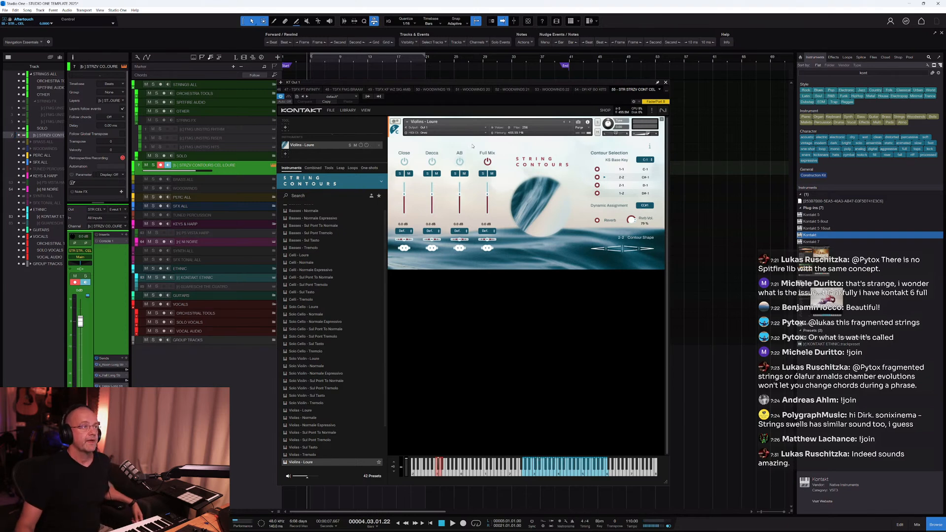
# Replace the violins patch with Violas - Tremolo from the String Contours presets.
pyautogui.scroll(-3, 308, 345)
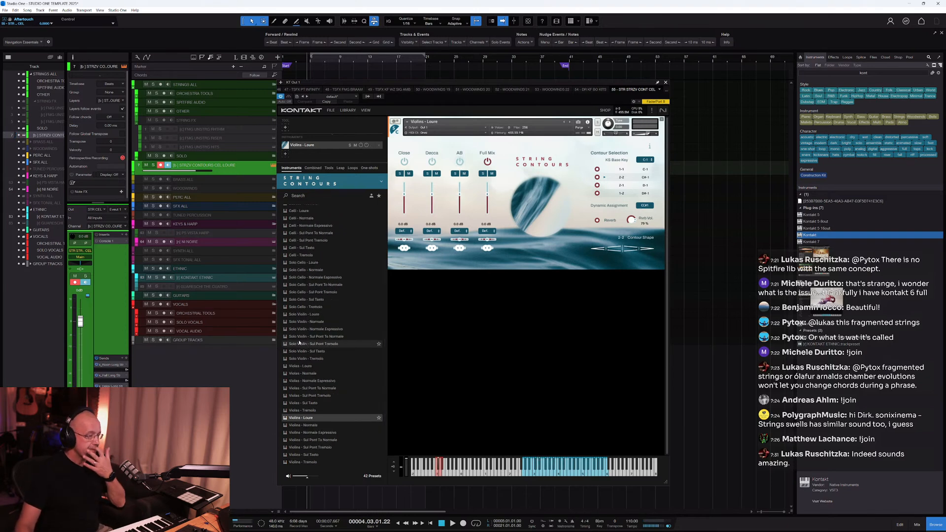
pyautogui.moveTo(304, 411); pyautogui.dragTo(558, 238)
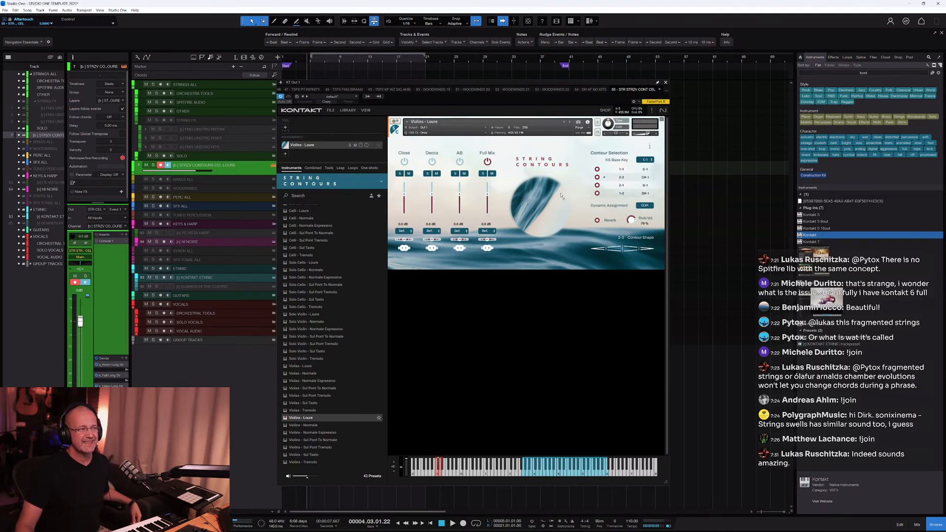
pyautogui.press('Up')
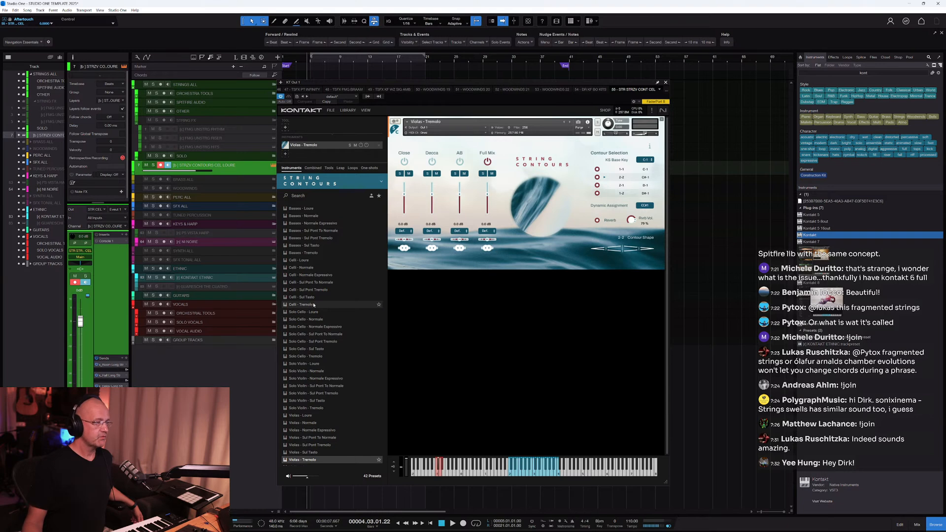
# Layer Celli - Tremolo below Violas - Tremolo, move the Kontakt window higher, and remove the celli patch.
pyautogui.moveTo(313, 304); pyautogui.dragTo(543, 295)
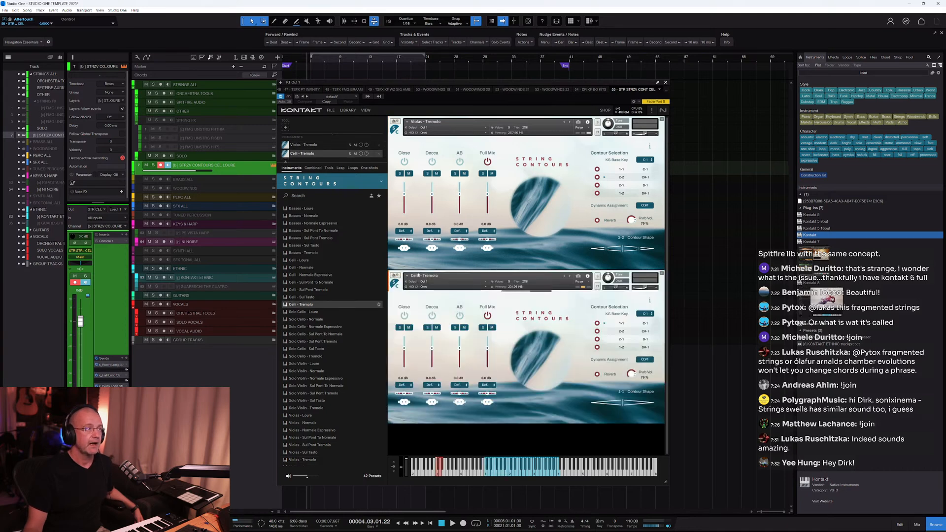
pyautogui.moveTo(416, 84); pyautogui.dragTo(410, 44)
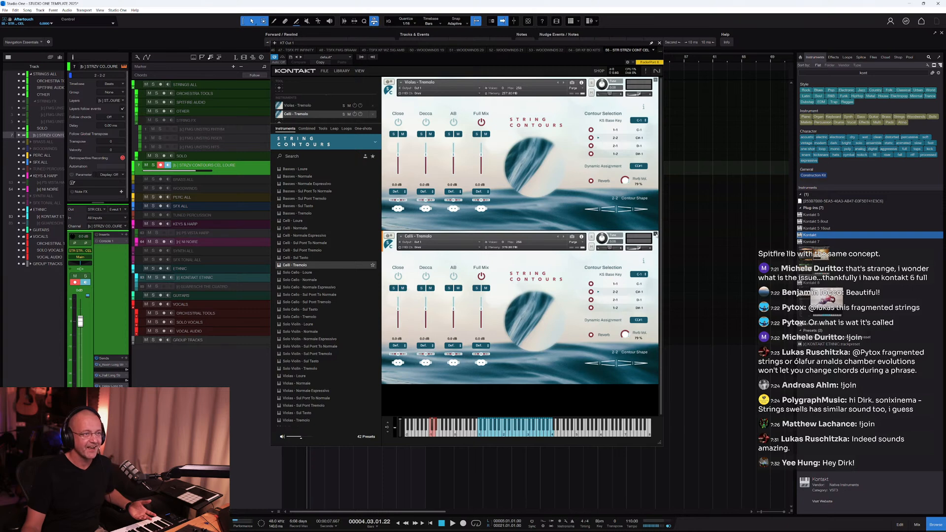
pyautogui.click(389, 234)
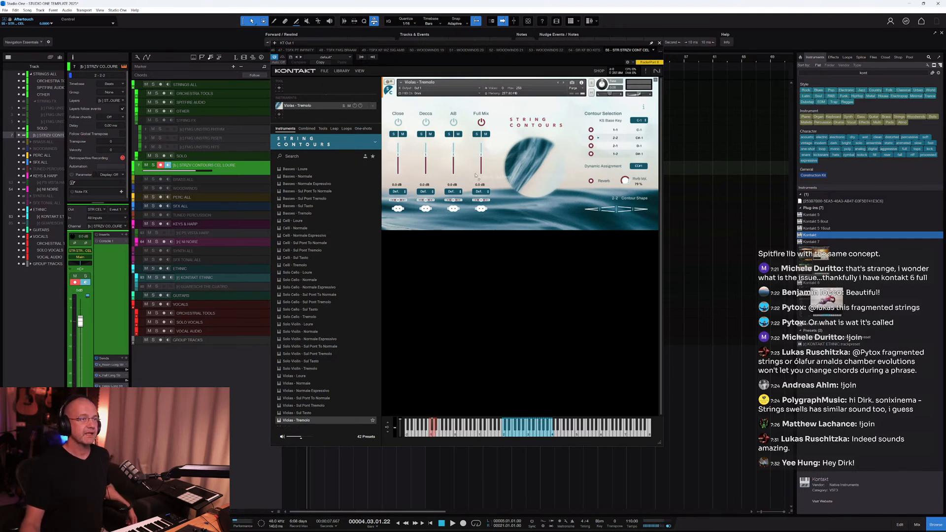
# Load Violas - Sul Tasto in place of Violas - Tremolo and select its 2-2 contour.
pyautogui.press('Up')
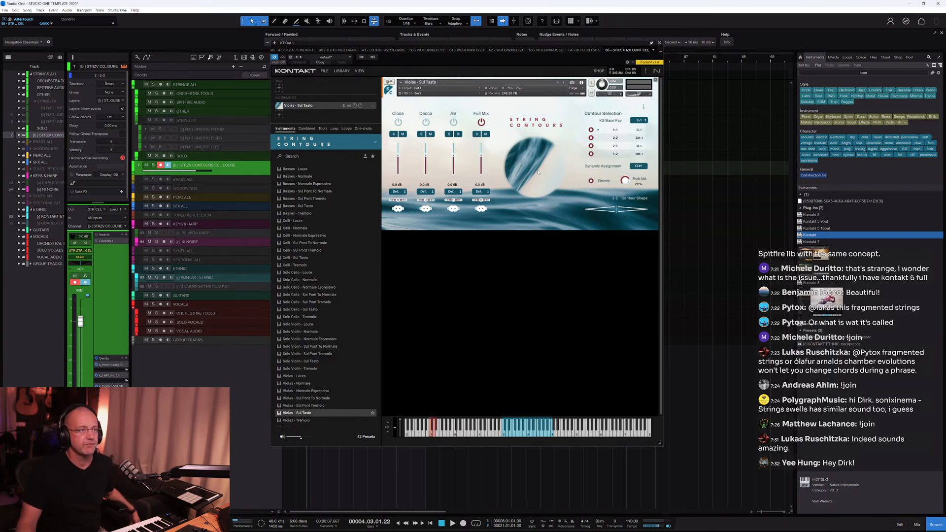
pyautogui.click(600, 138)
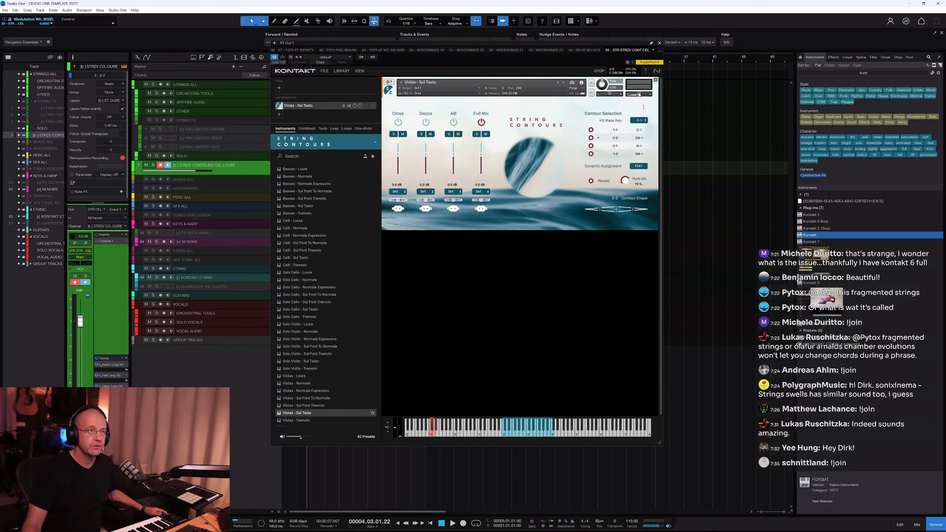
pyautogui.moveTo(640, 95); pyautogui.dragTo(644, 97)
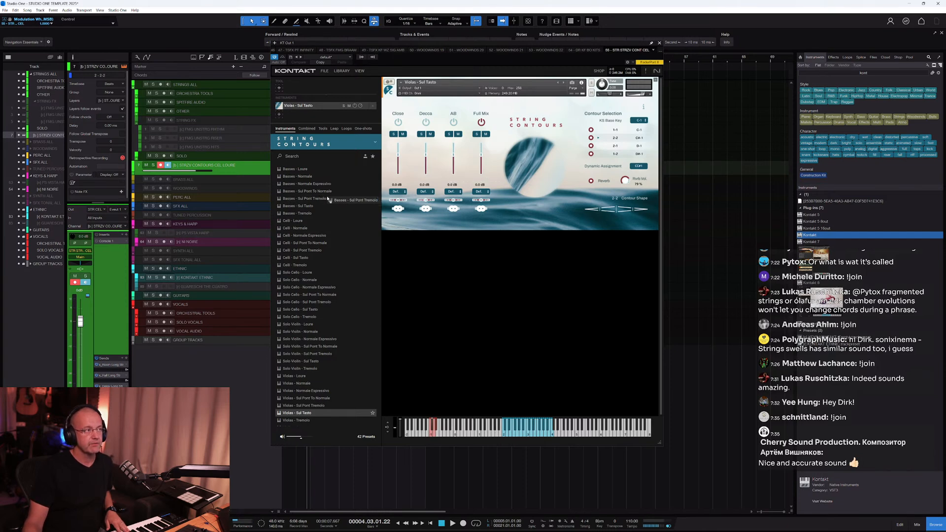
# Replace the violas patch with Basses - Sul Pont Tremolo, activate its Close microphone and turn off the reverb.
pyautogui.moveTo(426, 189); pyautogui.dragTo(580, 198)
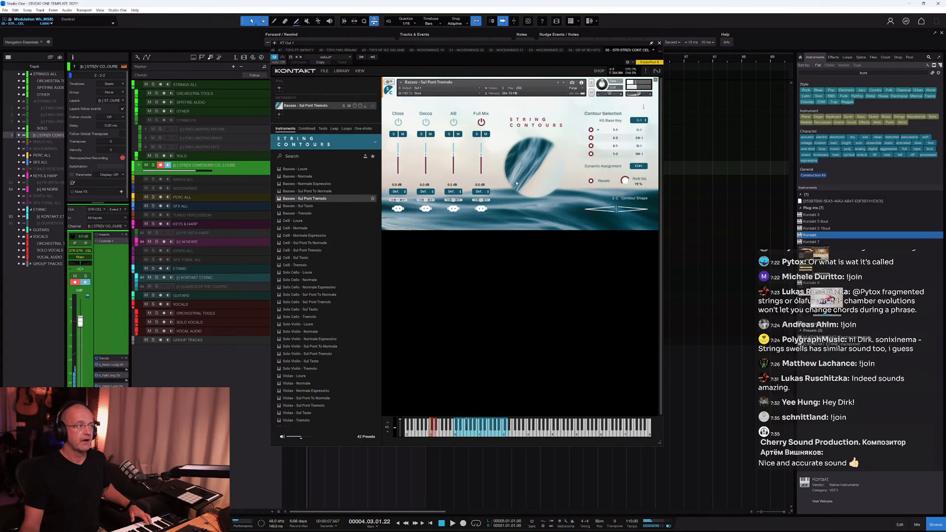
pyautogui.click(397, 122)
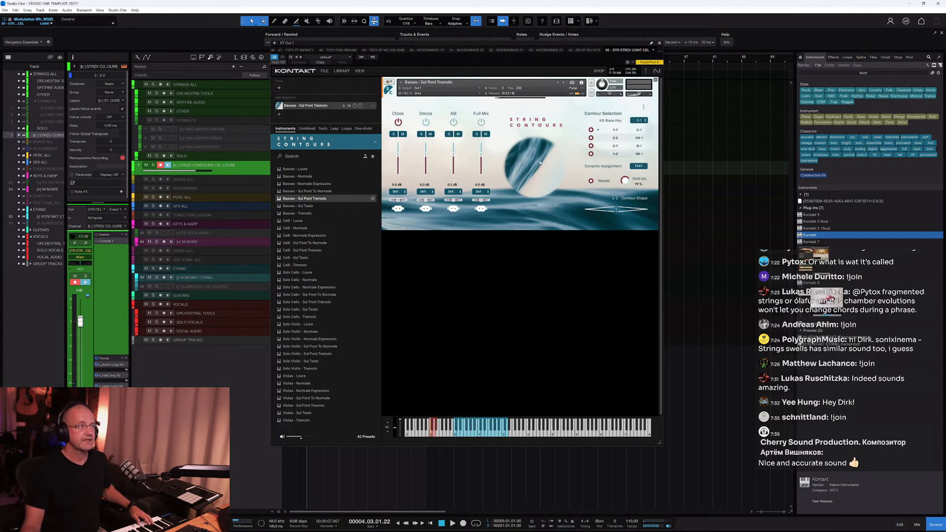
pyautogui.click(591, 182)
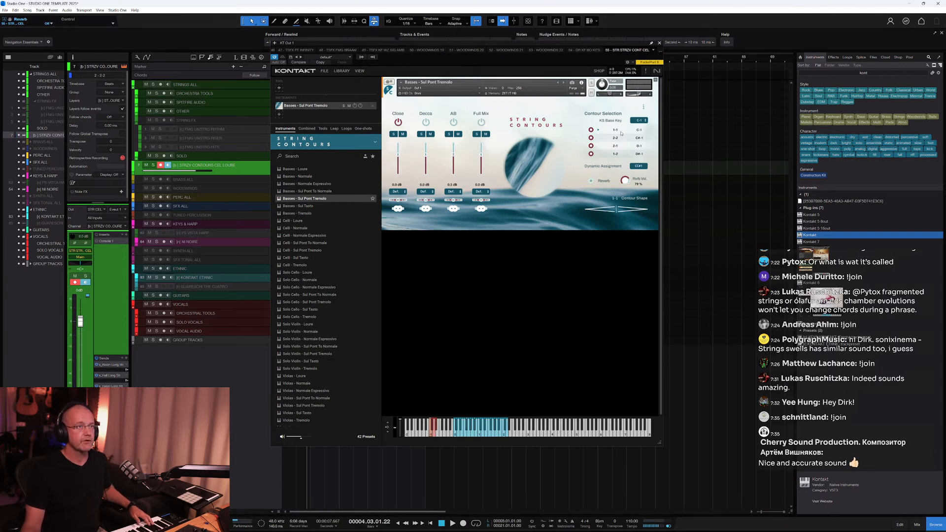
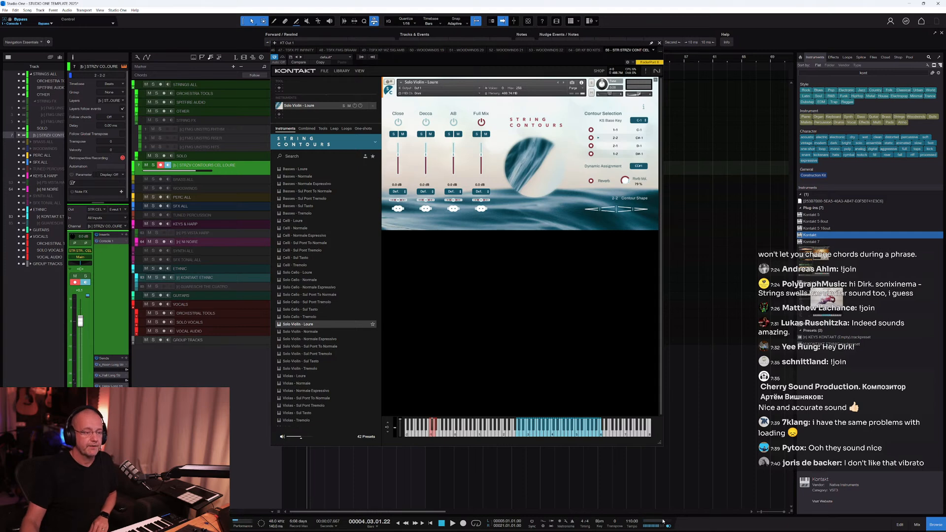
# Set the project tempo to 90 BPM and select the 1-2 contour of Solo Violin - Loure.
pyautogui.click(631, 521)
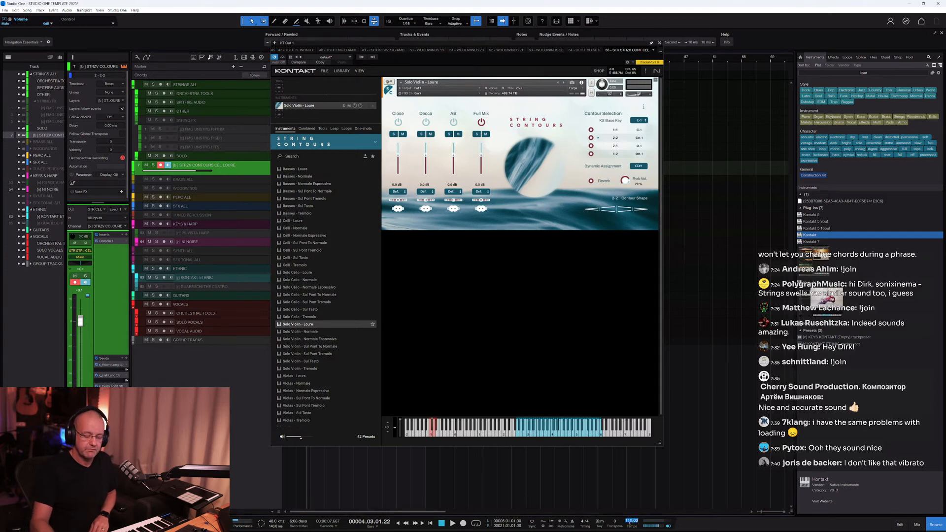
pyautogui.write('90')
pyautogui.press('Return')
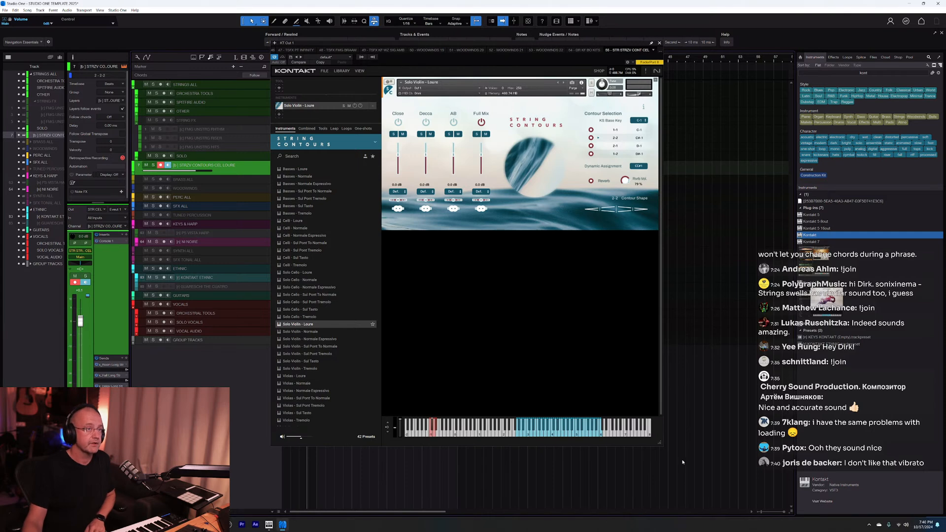
pyautogui.click(615, 154)
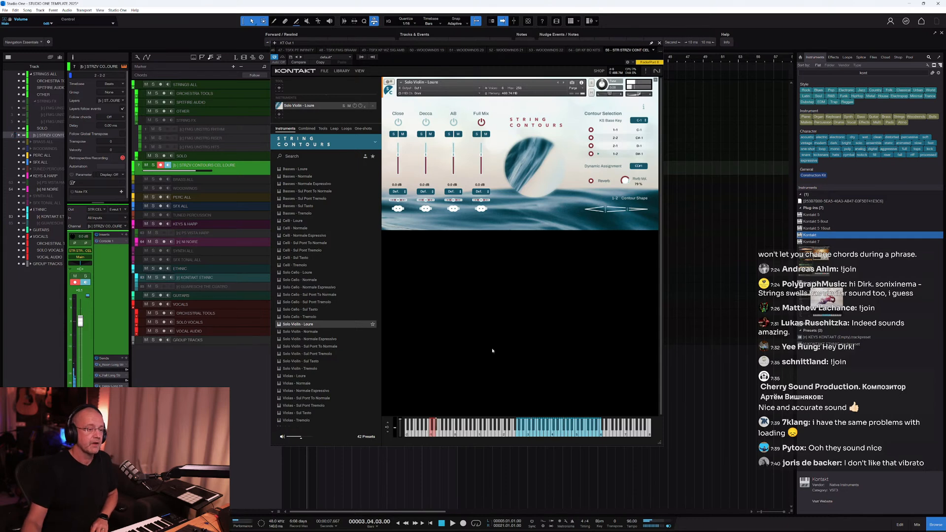
# Set the project tempo to 60 BPM.
pyautogui.click(632, 521)
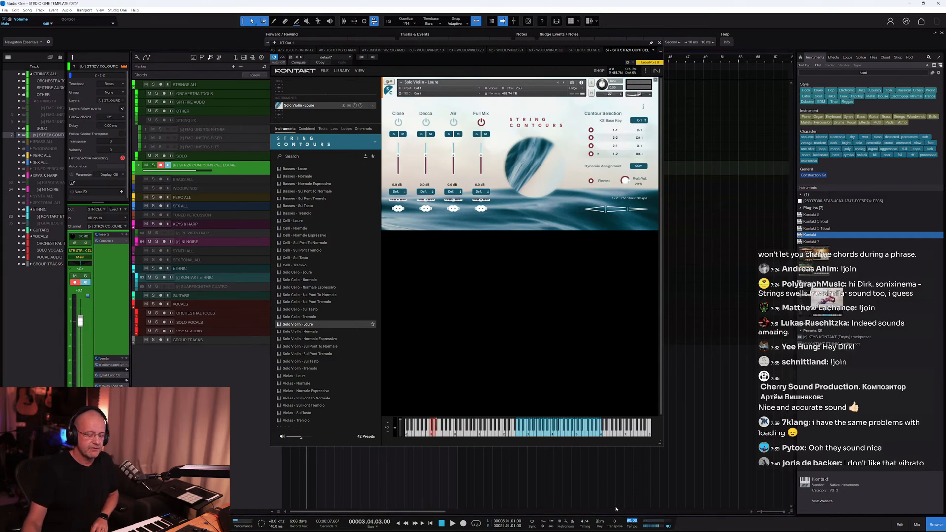
pyautogui.write('60')
pyautogui.press('Return')
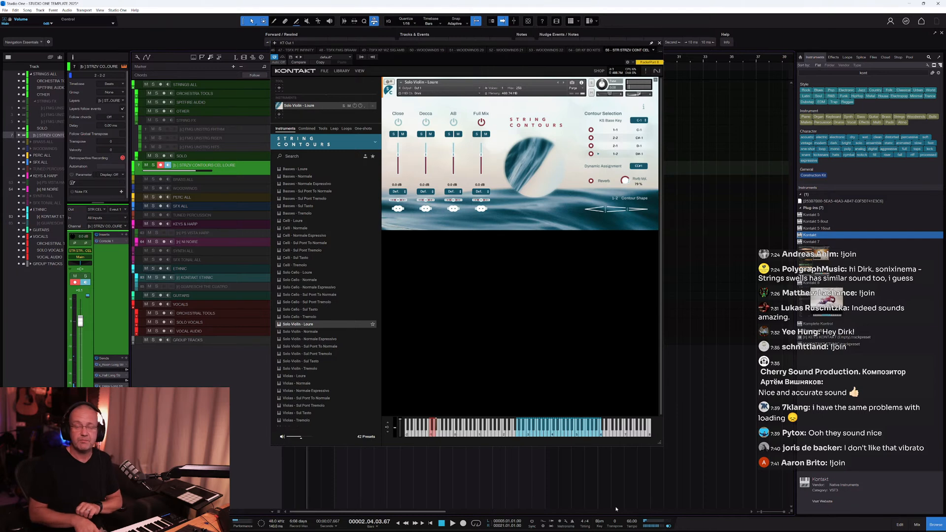
# Load Solo Violin - Normale Expressivo in place of Solo Violin - Loure and set the project tempo to 110 BPM.
pyautogui.click(309, 340)
pyautogui.moveTo(304, 340); pyautogui.dragTo(598, 159)
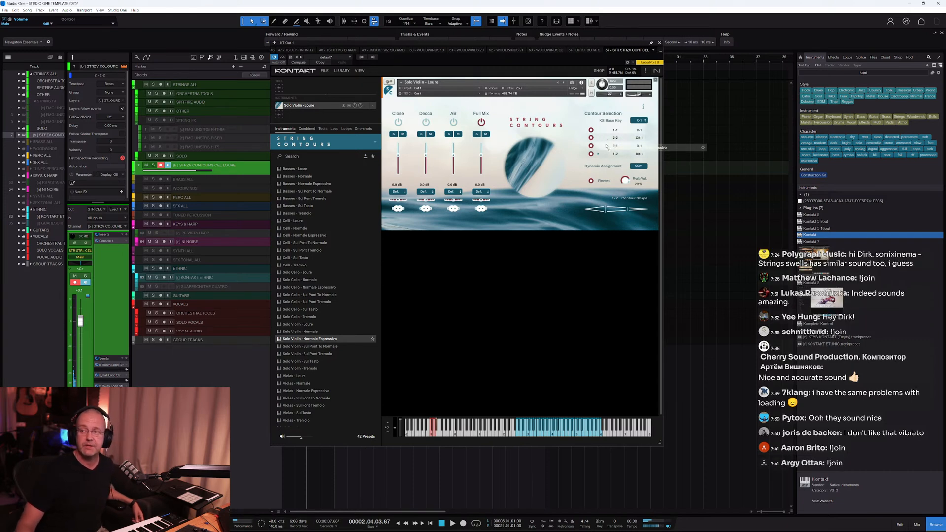
pyautogui.moveTo(607, 147); pyautogui.dragTo(608, 140)
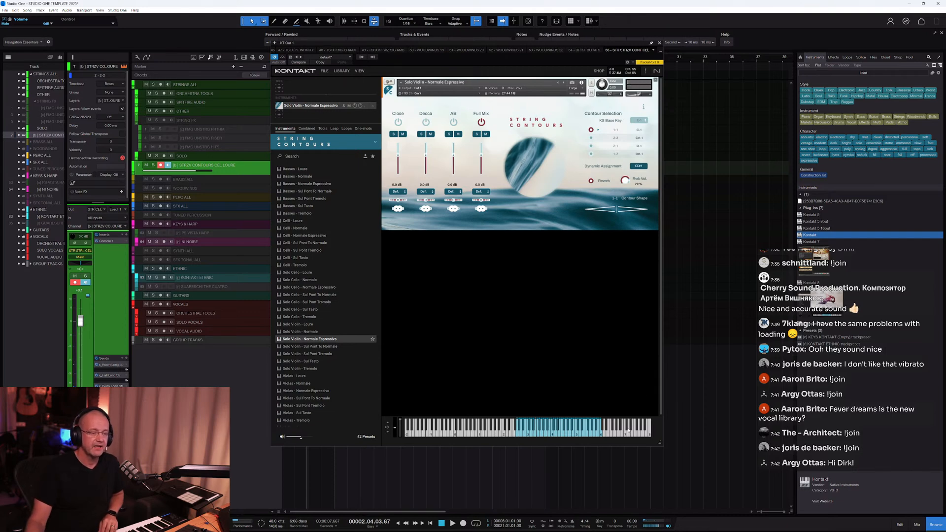
pyautogui.click(632, 522)
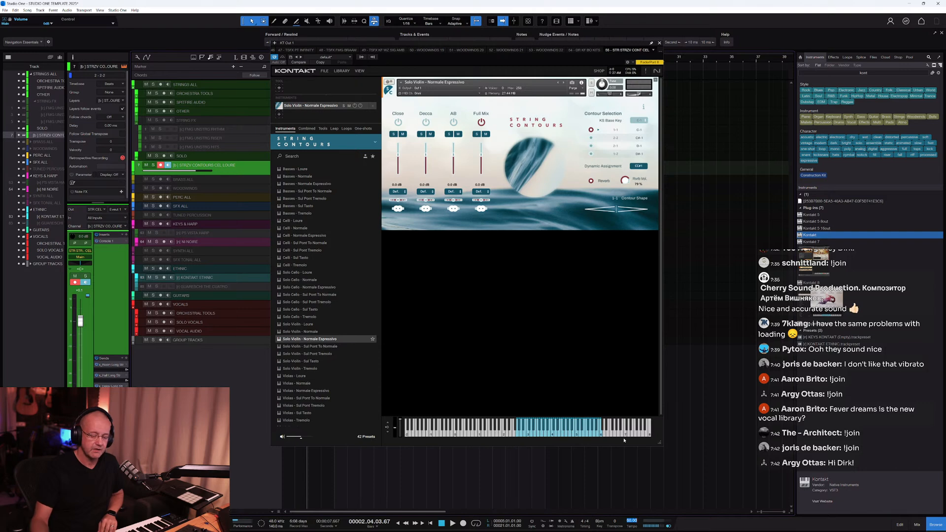
pyautogui.write('110')
pyautogui.press('Return')
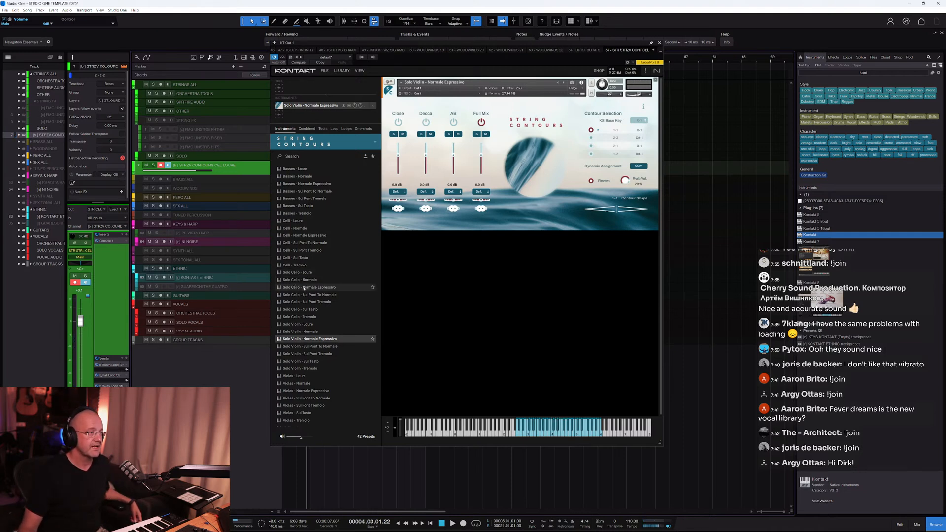
# Replace the solo violin patch with Solo Cello - Normale Expressivo and set the project tempo to 100 BPM.
pyautogui.moveTo(294, 288); pyautogui.dragTo(576, 288)
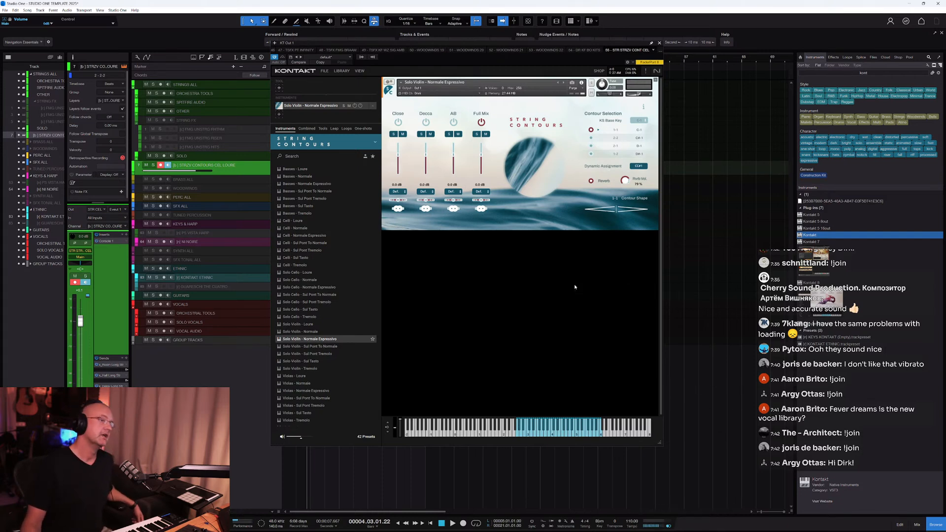
pyautogui.doubleClick(632, 521)
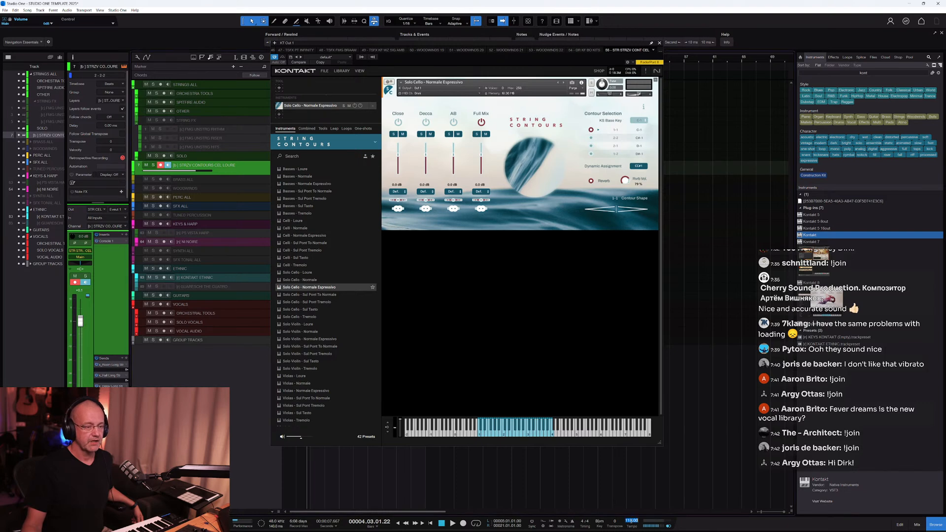
pyautogui.write('100')
pyautogui.press('Return')
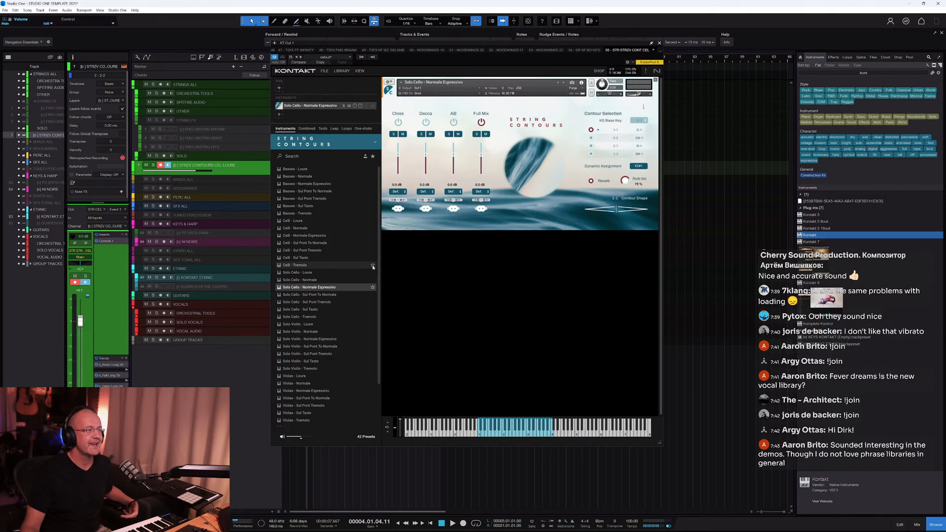
# Load Solo Cello - Normale in place of the expressivo patch, then turn off its reverb and Full Mix microphone.
pyautogui.click(305, 280)
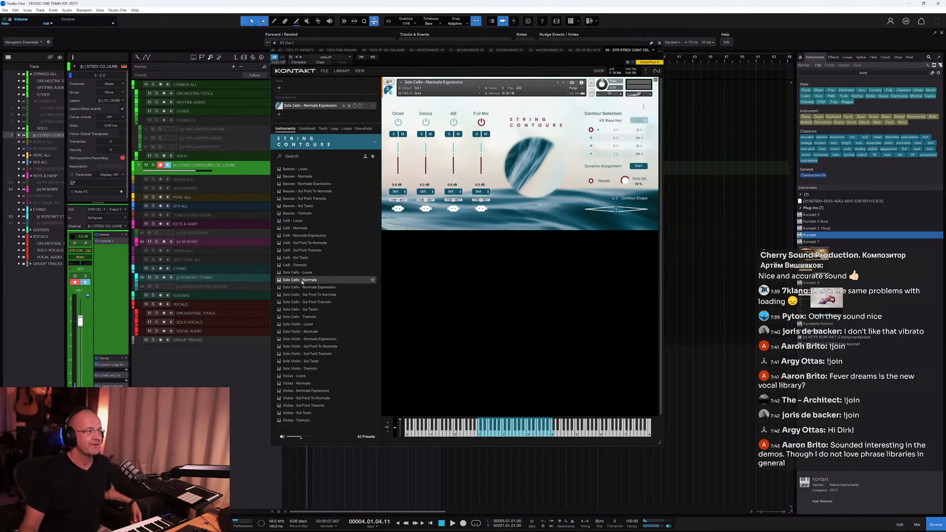
pyautogui.moveTo(302, 281); pyautogui.dragTo(566, 140)
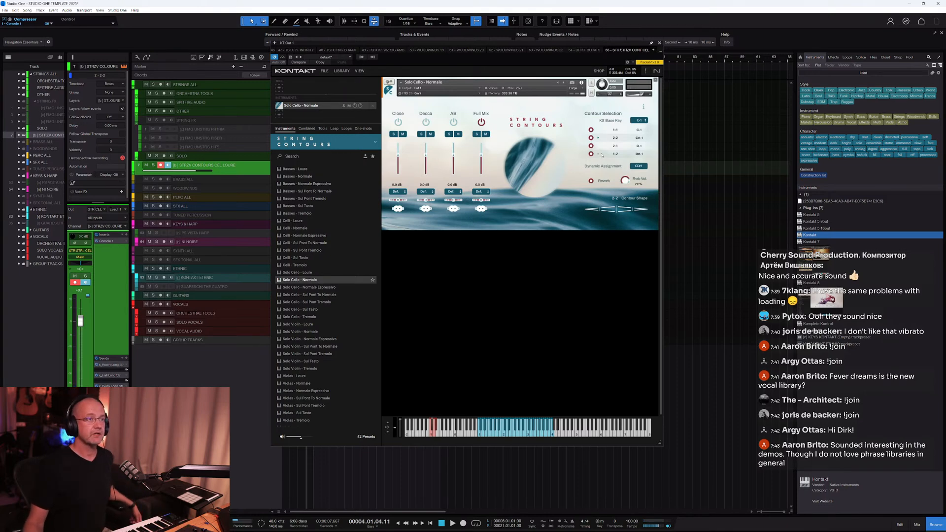
pyautogui.moveTo(642, 97); pyautogui.dragTo(647, 101)
pyautogui.click(591, 181)
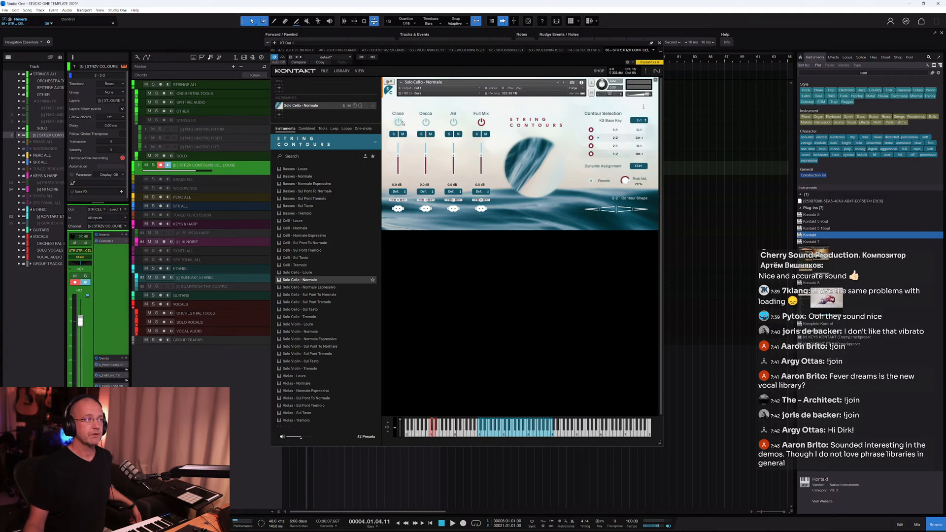
pyautogui.click(482, 122)
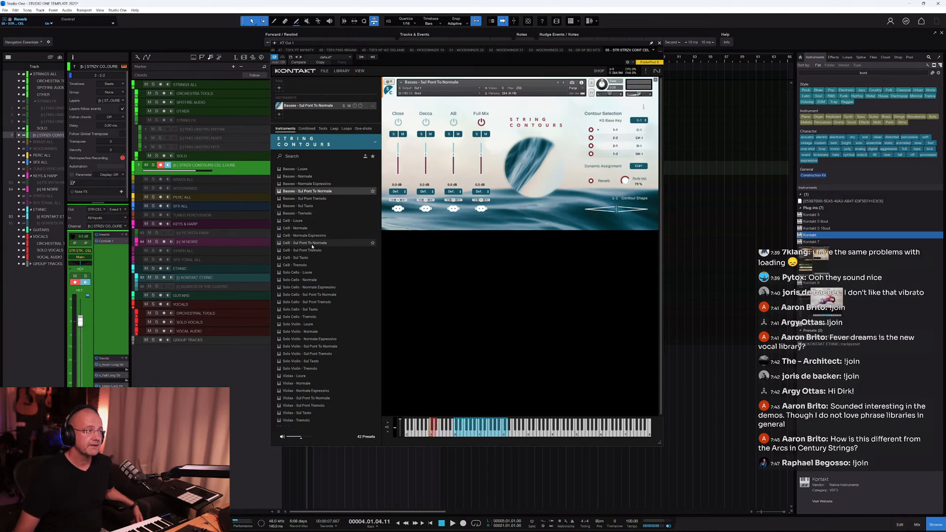
# Layer the Celli, Violas and Violins Sul Pont To Normale patches below Basses - Sul Pont To Normale.
pyautogui.moveTo(311, 245); pyautogui.dragTo(404, 247)
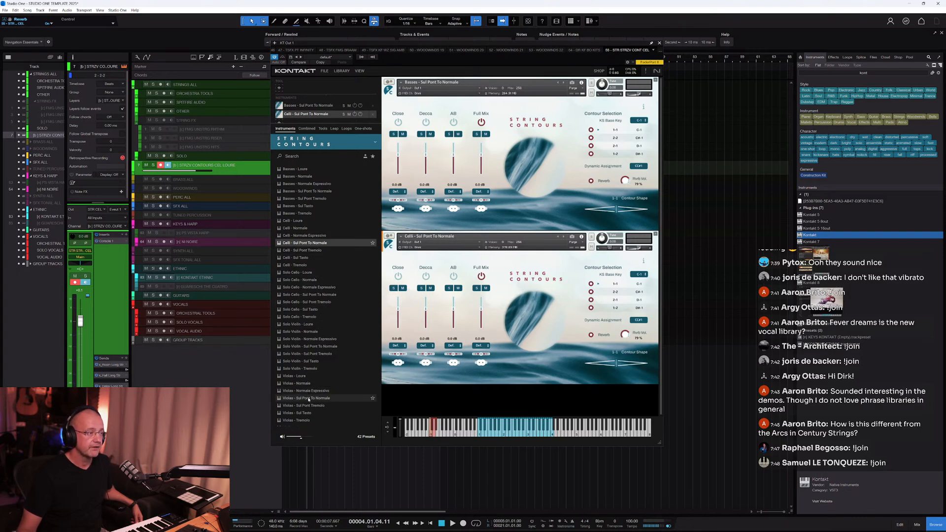
pyautogui.moveTo(309, 399); pyautogui.dragTo(432, 390)
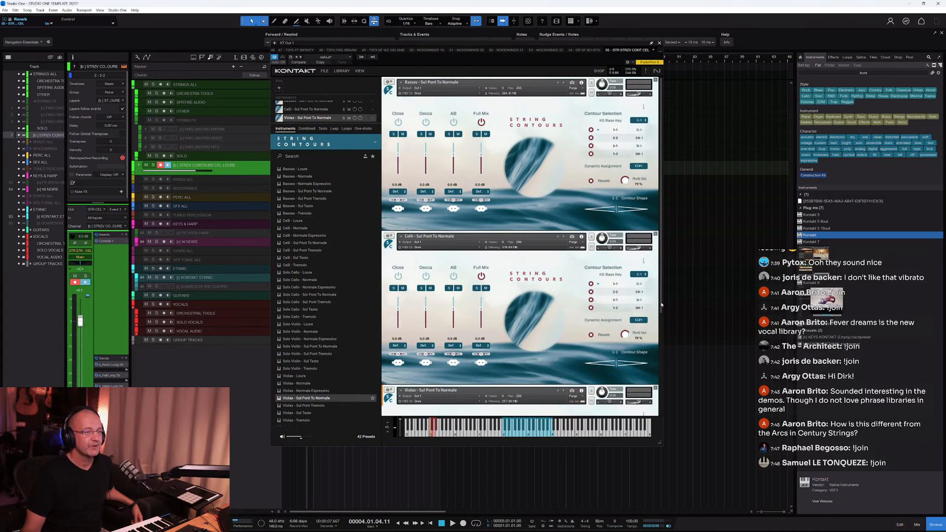
pyautogui.moveTo(662, 305); pyautogui.dragTo(650, 421)
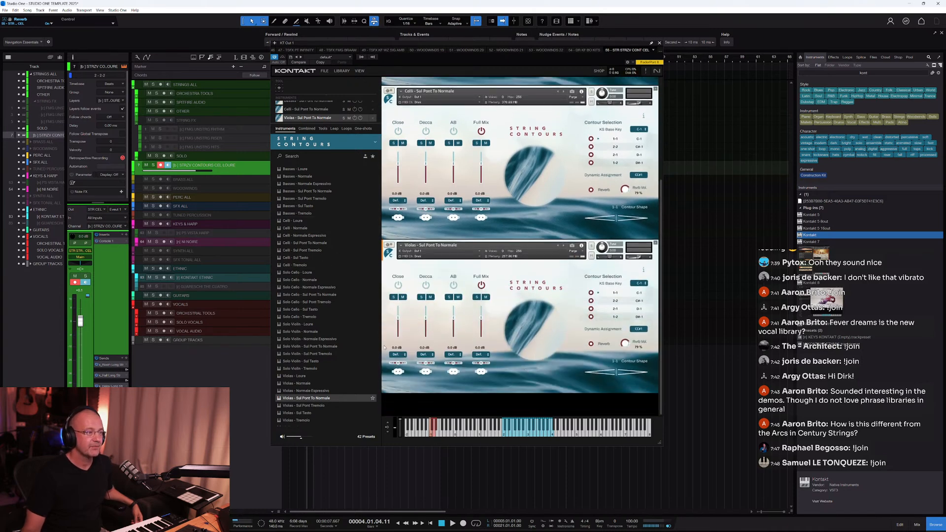
pyautogui.scroll(-3, 315, 394)
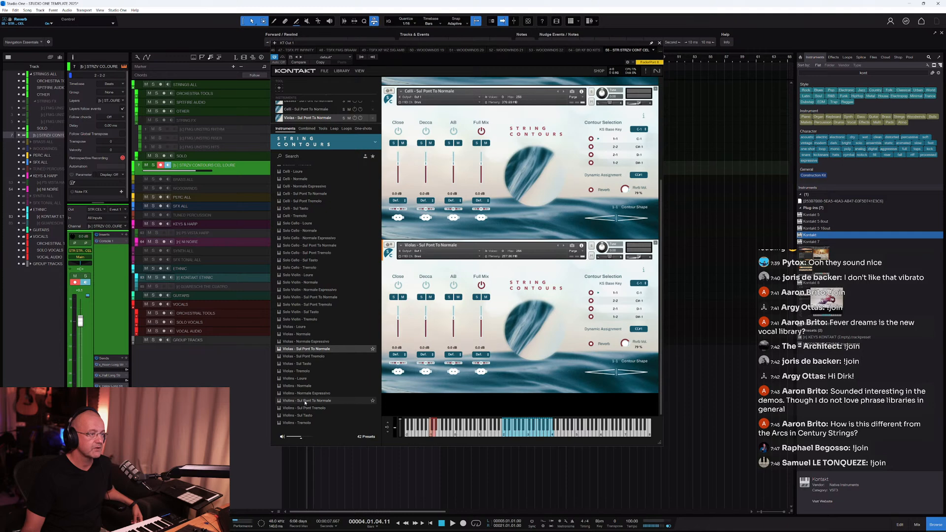
pyautogui.moveTo(308, 403); pyautogui.dragTo(459, 405)
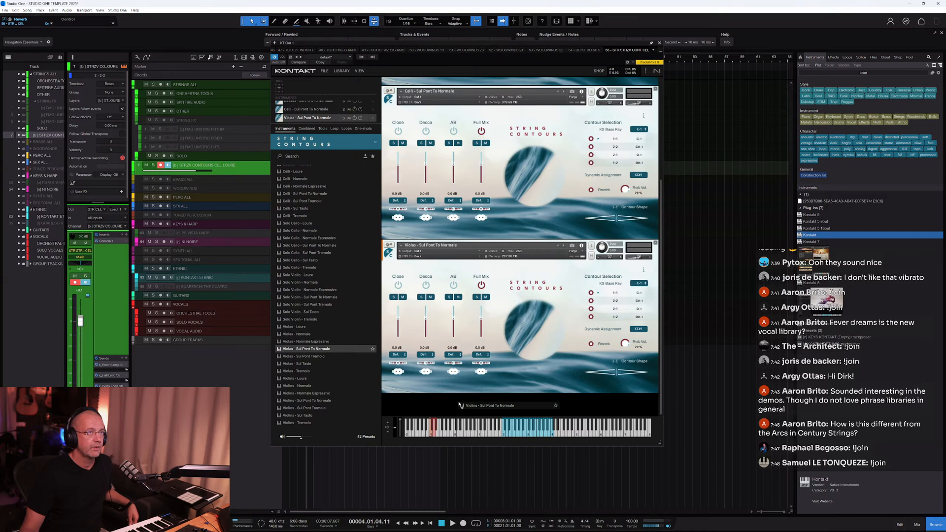
pyautogui.moveTo(460, 405); pyautogui.dragTo(466, 417)
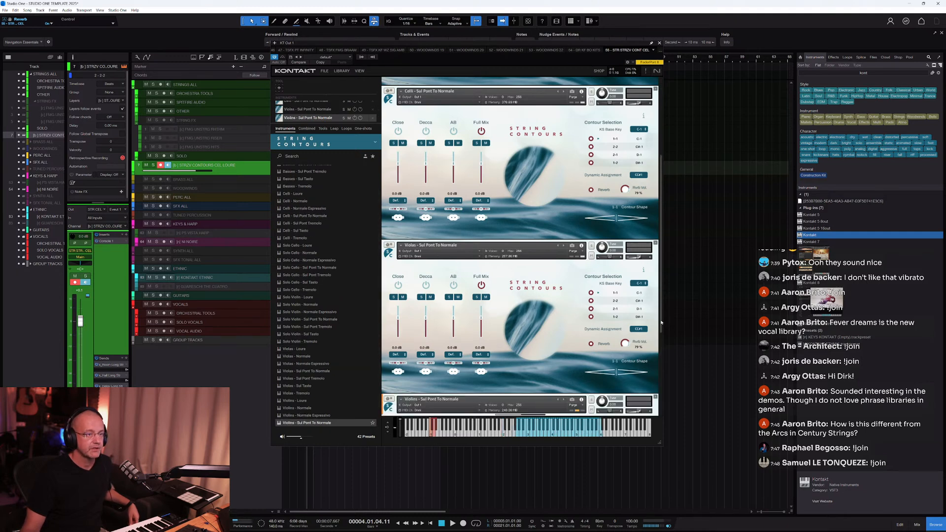
pyautogui.scroll(-5, 661, 325)
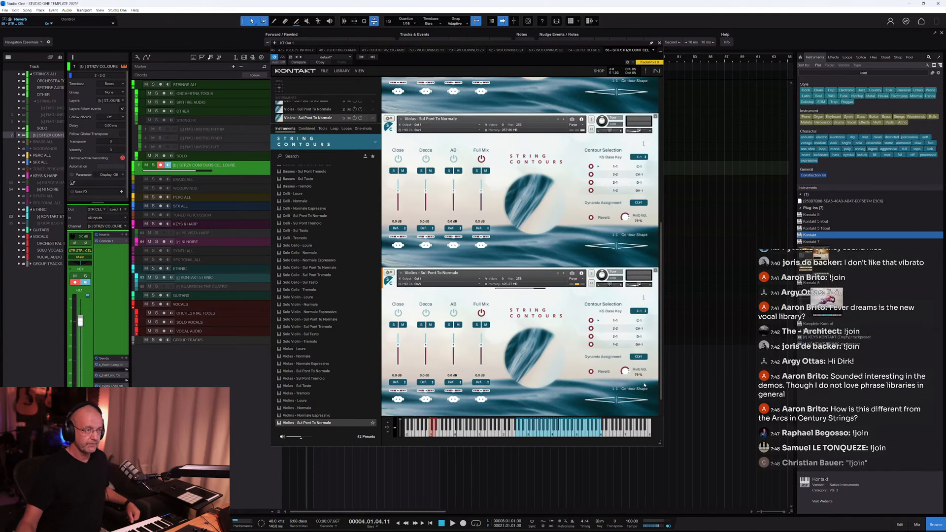
pyautogui.scroll(6, 608, 98)
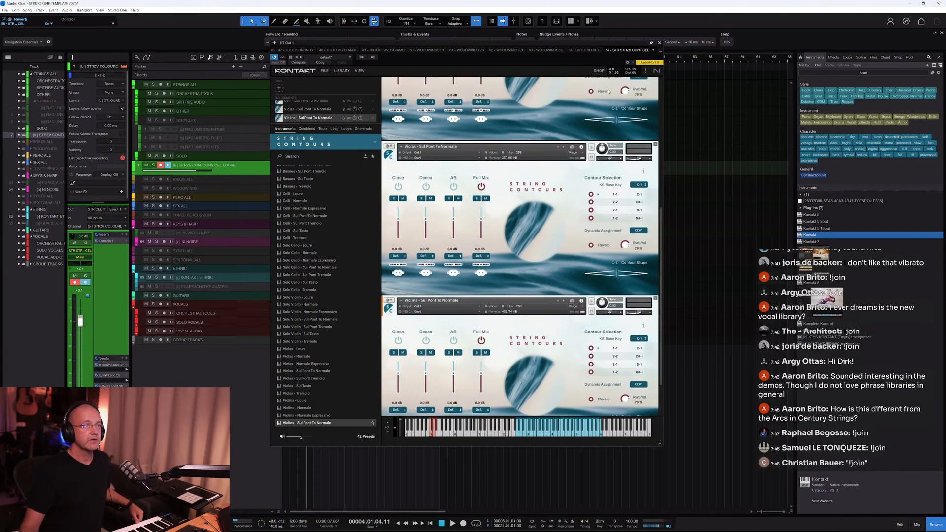
pyautogui.scroll(1, 610, 99)
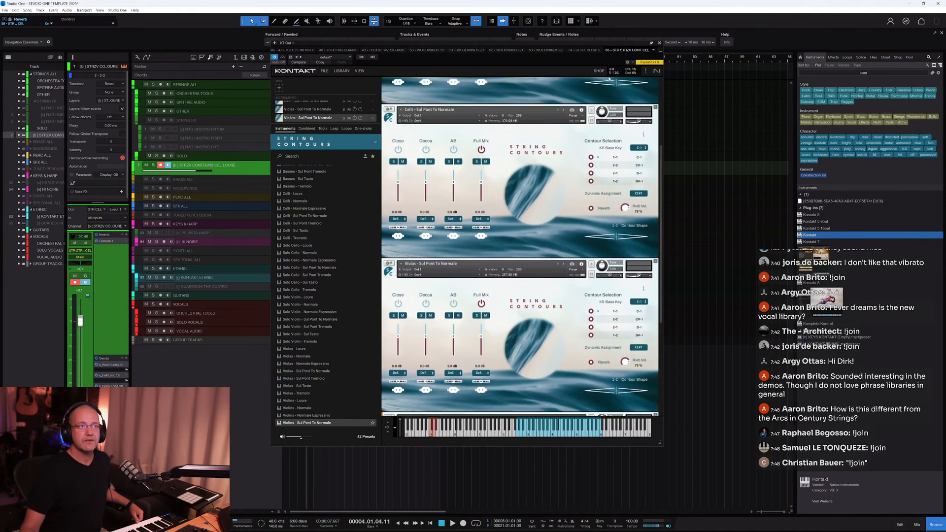
pyautogui.scroll(3, 580, 118)
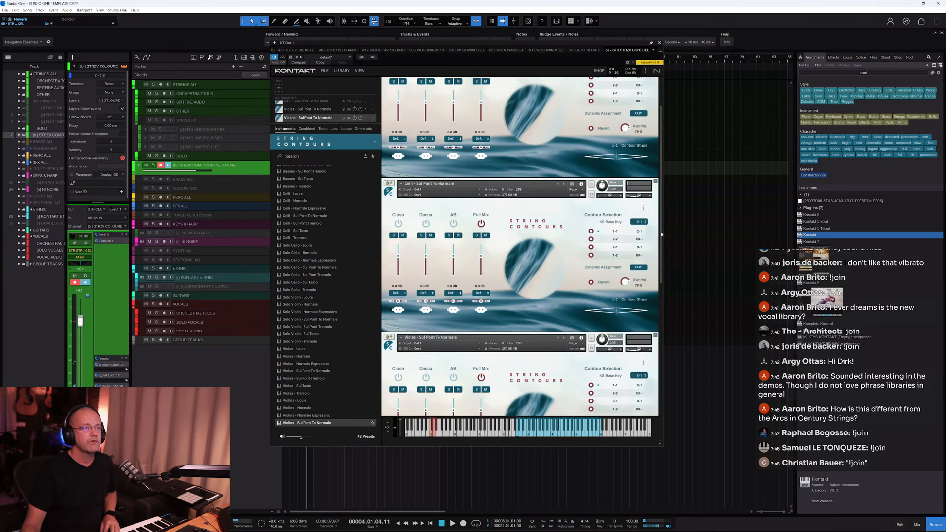
pyautogui.moveTo(662, 235); pyautogui.dragTo(656, 205)
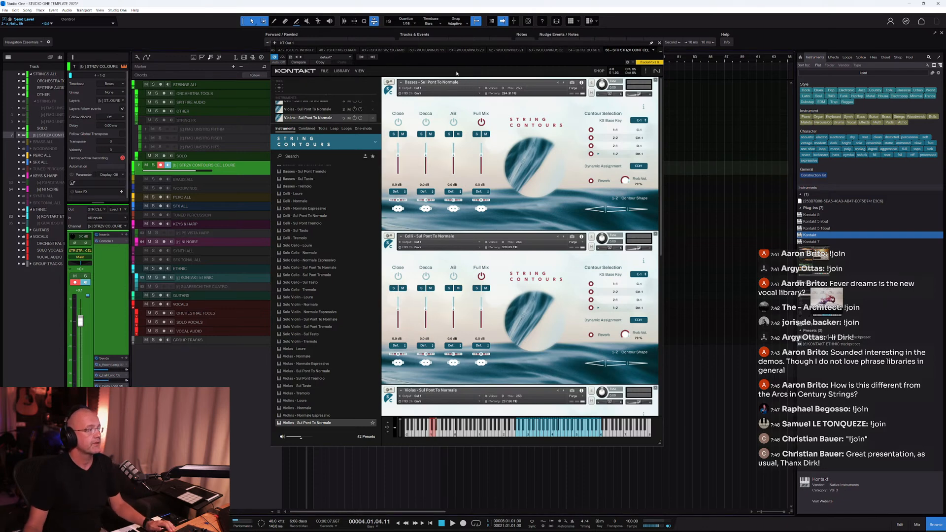
# Route the String Contours channel's output to the _Strings Long bus and dismiss the Console 1 overlay.
pyautogui.click(79, 258)
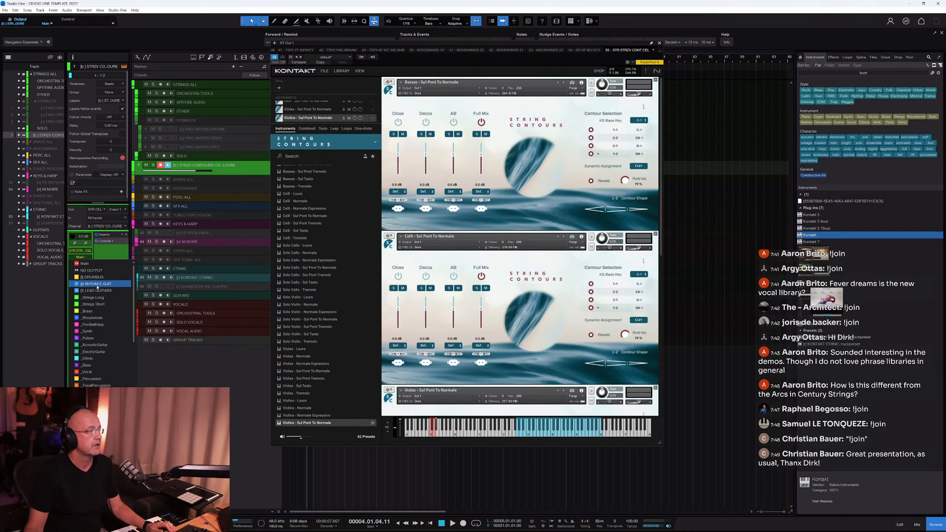
pyautogui.click(100, 299)
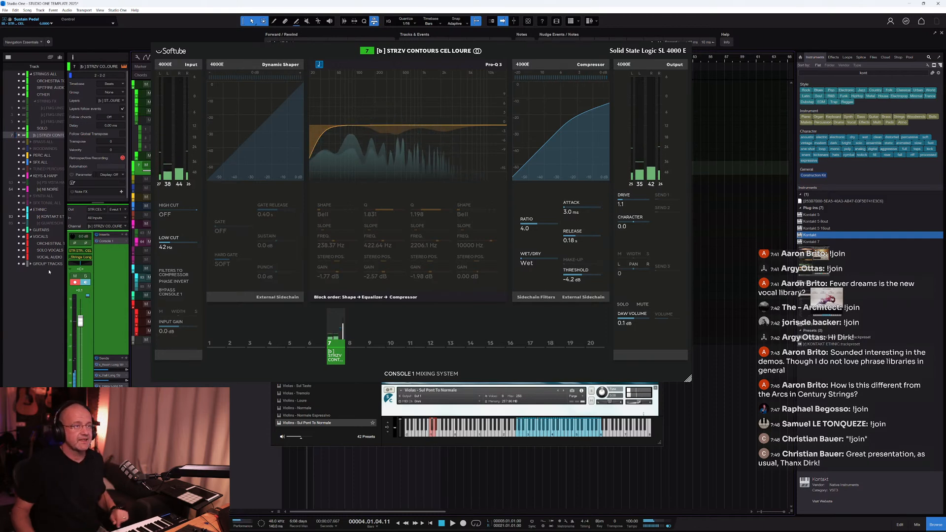
pyautogui.press('Escape')
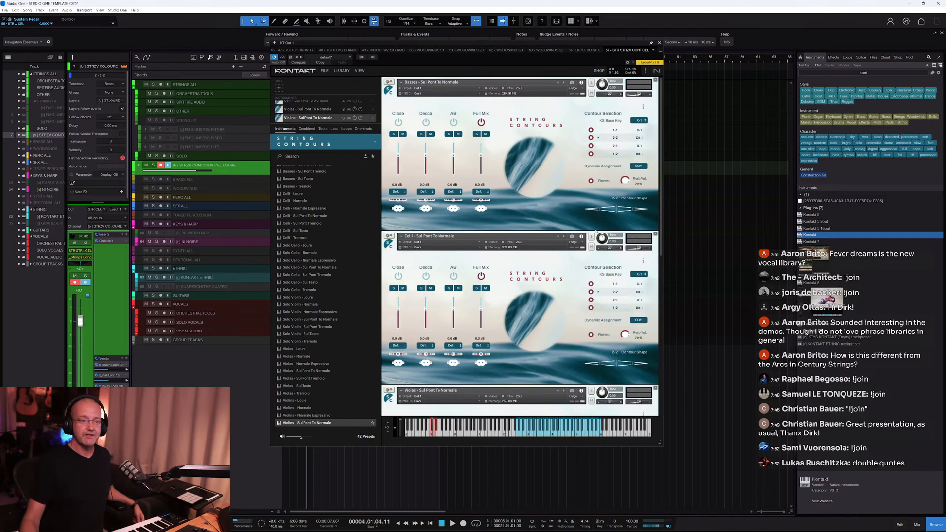
# Hide the browser, then close and reopen the Kontakt window of the String Contours track.
pyautogui.click(936, 525)
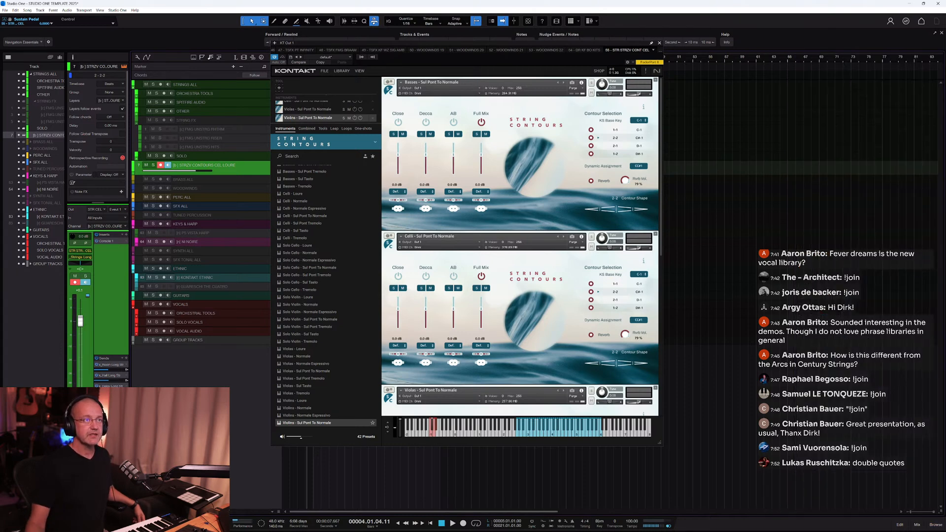
pyautogui.click(660, 42)
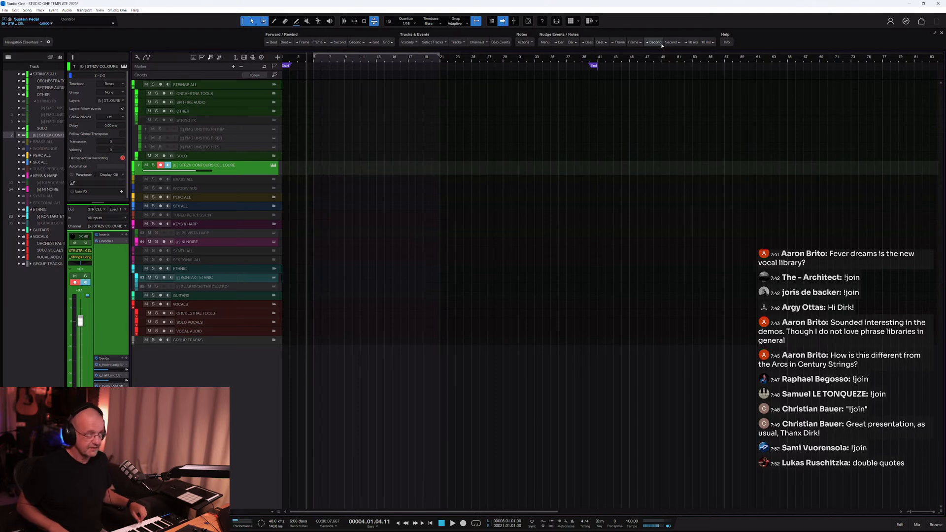
pyautogui.click(273, 166)
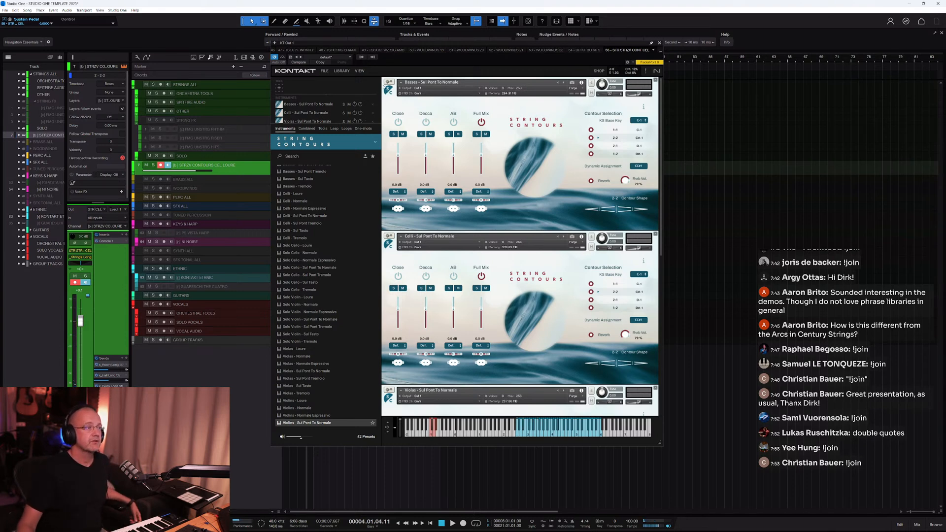
# Replace the violins patch with Violins - Loure and the celli patch with Celli - Sul Tasto.
pyautogui.moveTo(660, 200); pyautogui.dragTo(660, 297)
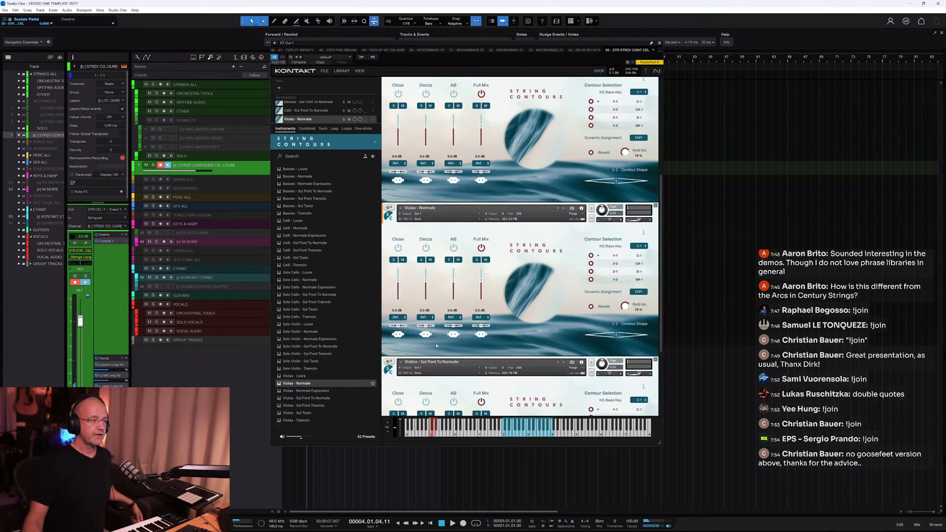
pyautogui.scroll(-1, 436, 346)
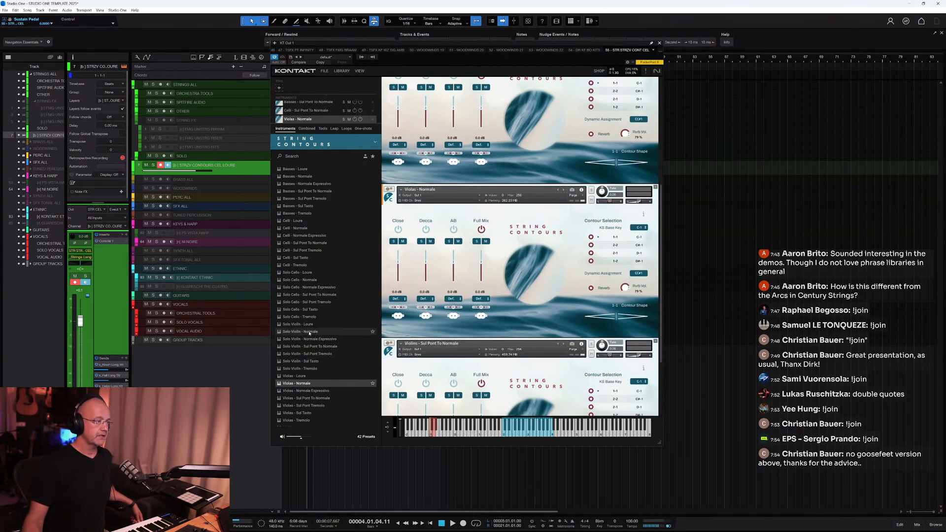
pyautogui.scroll(-2, 301, 361)
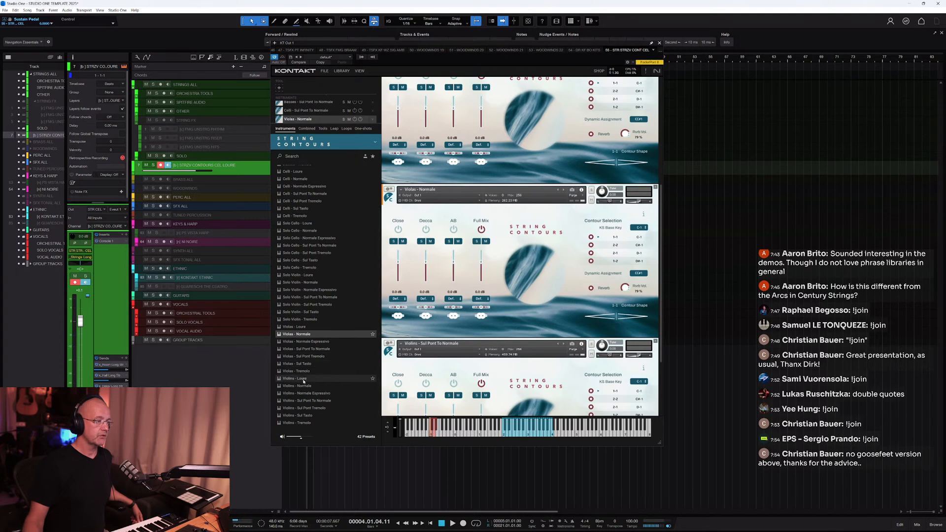
pyautogui.moveTo(299, 378); pyautogui.dragTo(567, 262)
pyautogui.moveTo(430, 256); pyautogui.dragTo(303, 210)
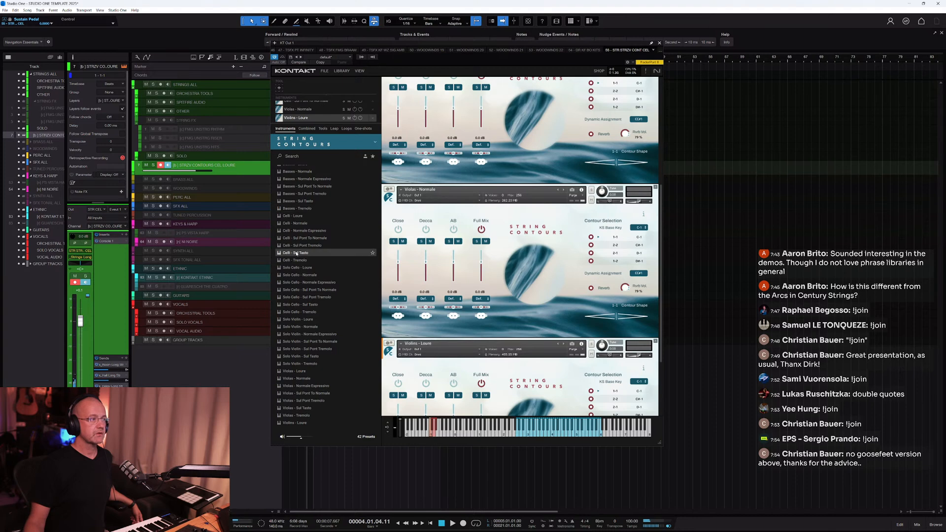
pyautogui.moveTo(296, 253); pyautogui.dragTo(495, 114)
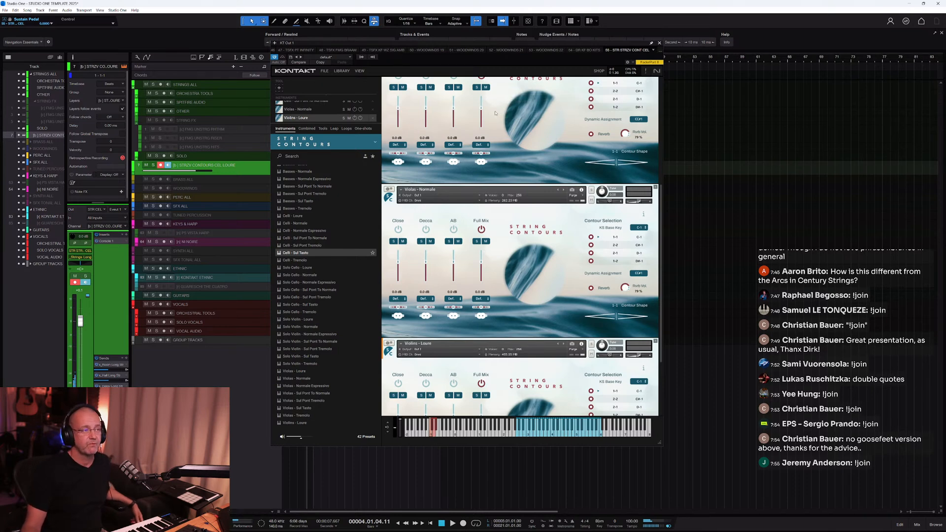
# Replace the Basses - Sul Pont To Normale patch with Basses - Tremolo and set the song tempo to 70.
pyautogui.scroll(3, 502, 142)
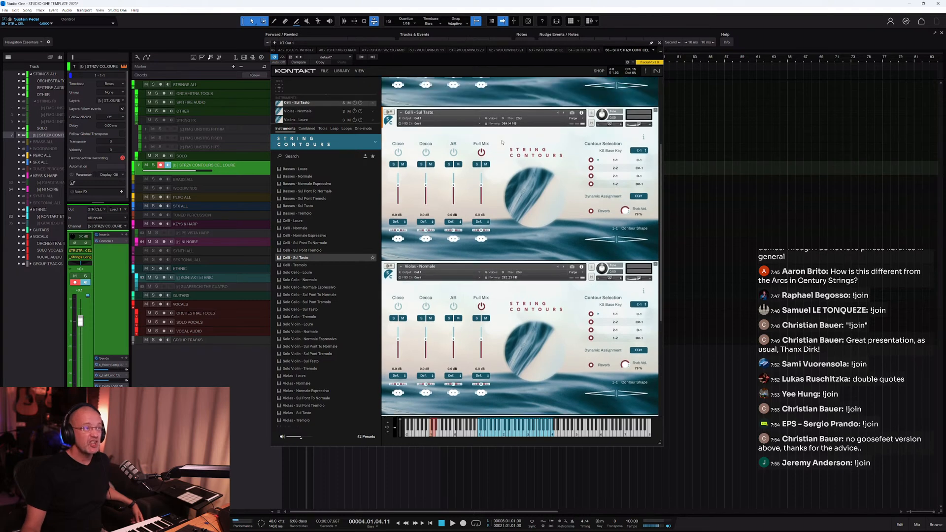
pyautogui.scroll(1, 502, 140)
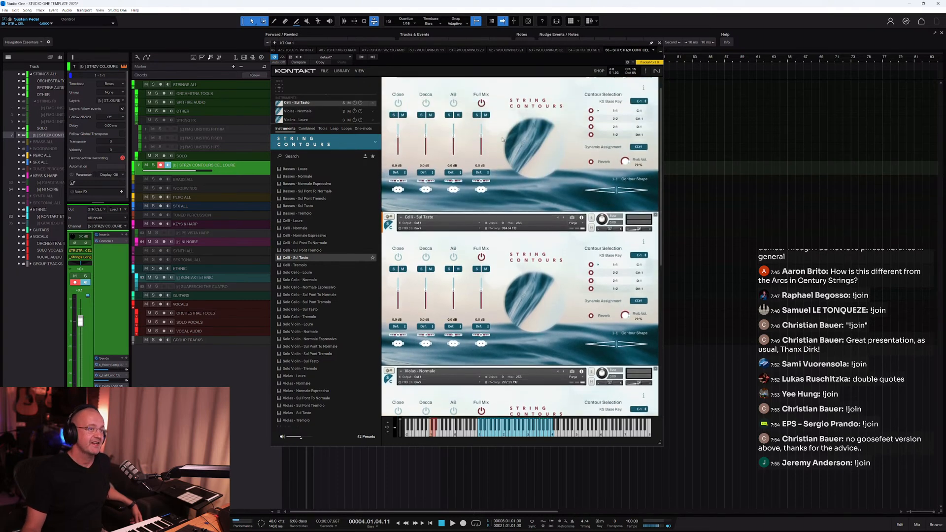
pyautogui.scroll(1, 395, 163)
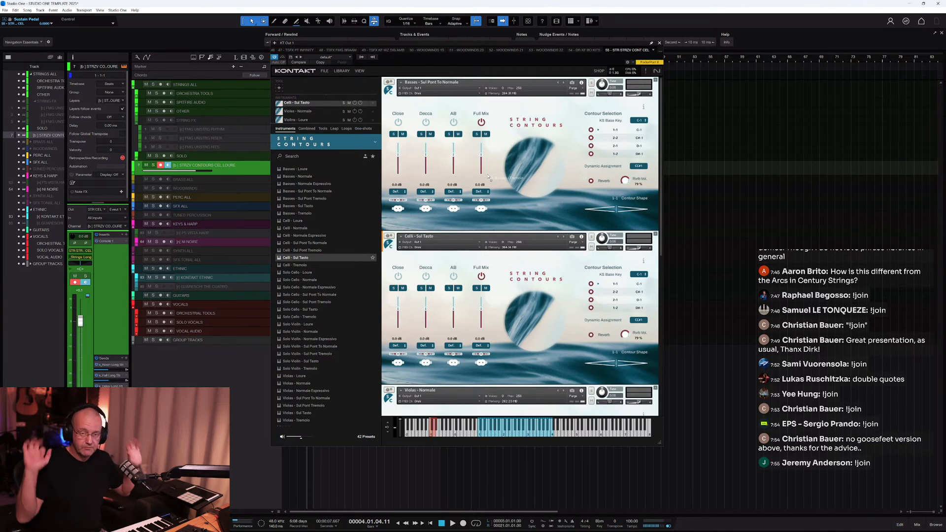
pyautogui.press('Up')
pyautogui.press('Up')
pyautogui.press('Up')
pyautogui.press('Up')
pyautogui.press('Up')
pyautogui.press('Up')
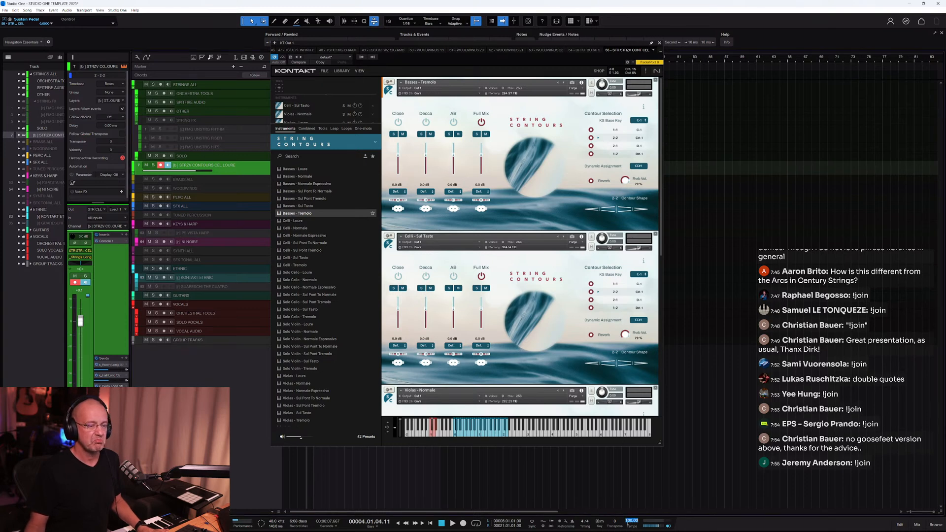
pyautogui.scroll(-10, 626, 523)
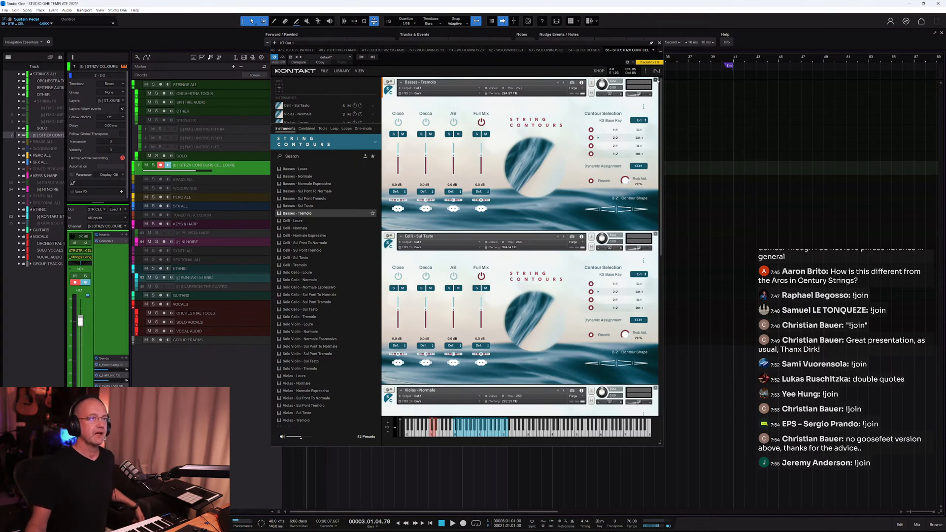
# Remove all four String Contours patches from Kontakt and delete the String Contours track.
pyautogui.click(656, 80)
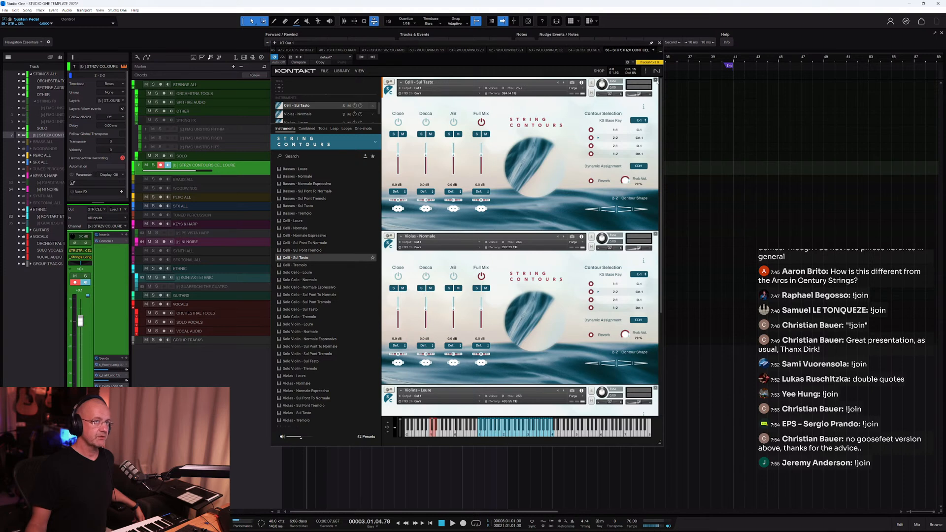
pyautogui.click(656, 80)
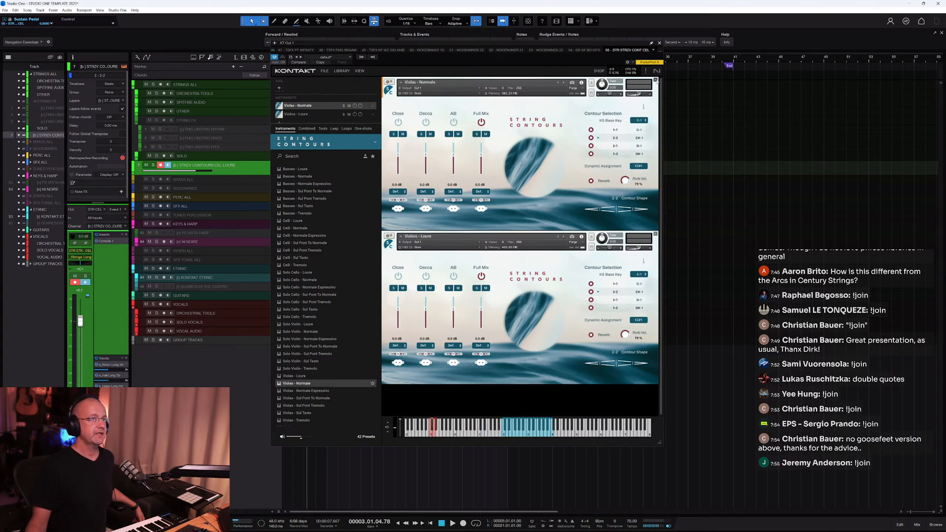
pyautogui.click(656, 81)
pyautogui.click(656, 80)
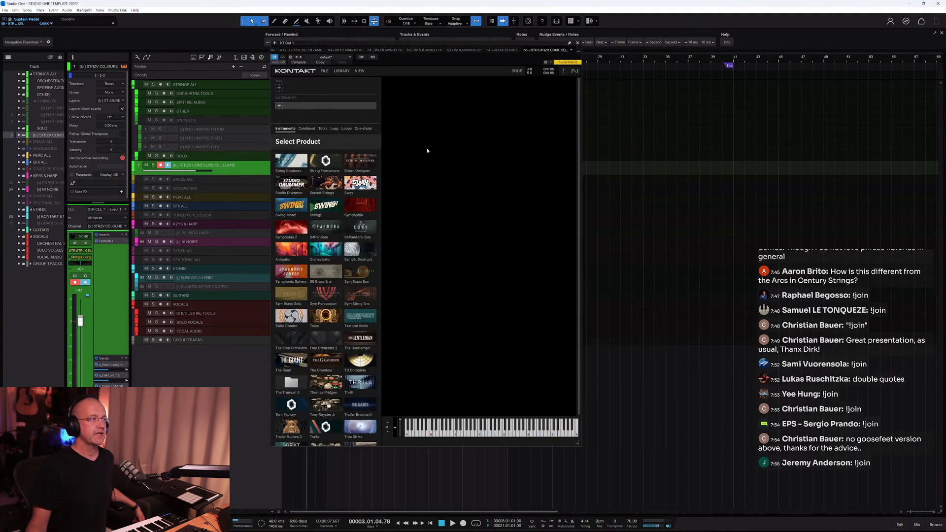
pyautogui.click(578, 44)
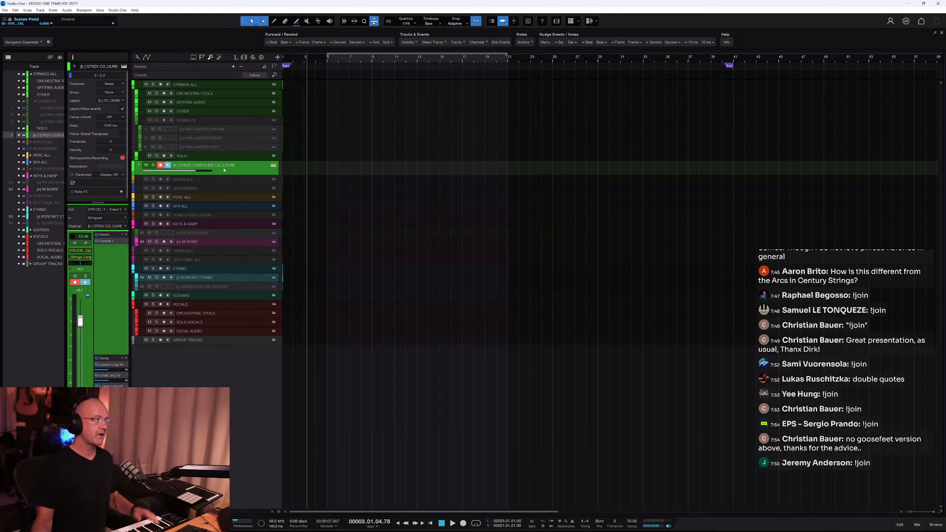
pyautogui.press('Delete')
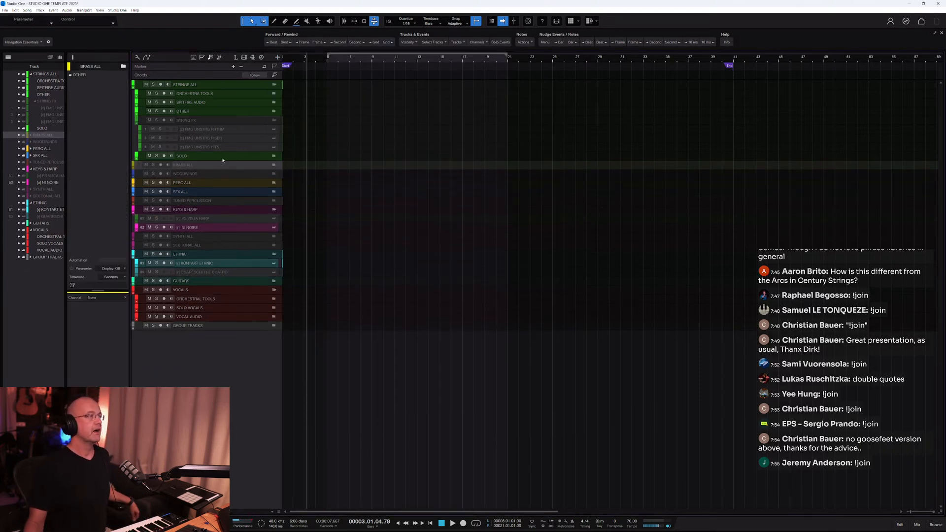
# Select the VOCAL AUDIO folder, switch to the web browser and review the Fever Dreams introduction on feveraudio.com.
pyautogui.click(224, 230)
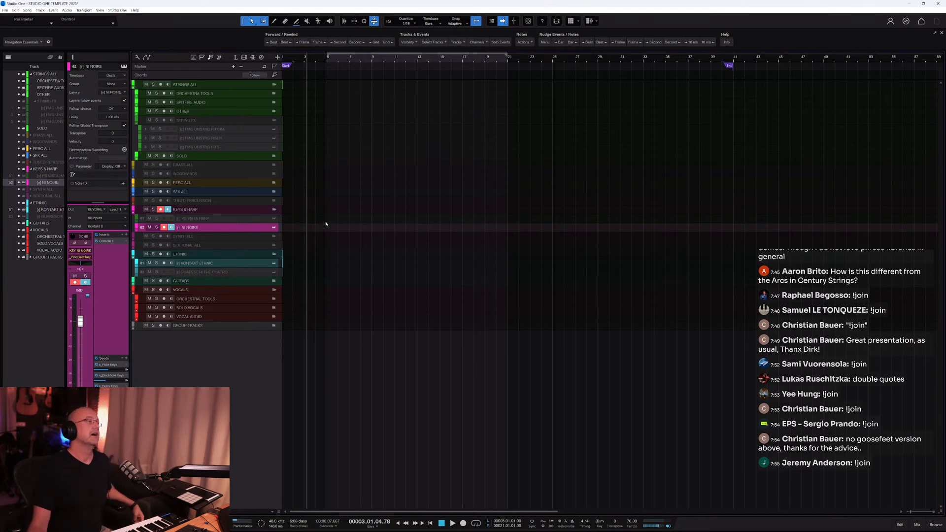
pyautogui.click(235, 317)
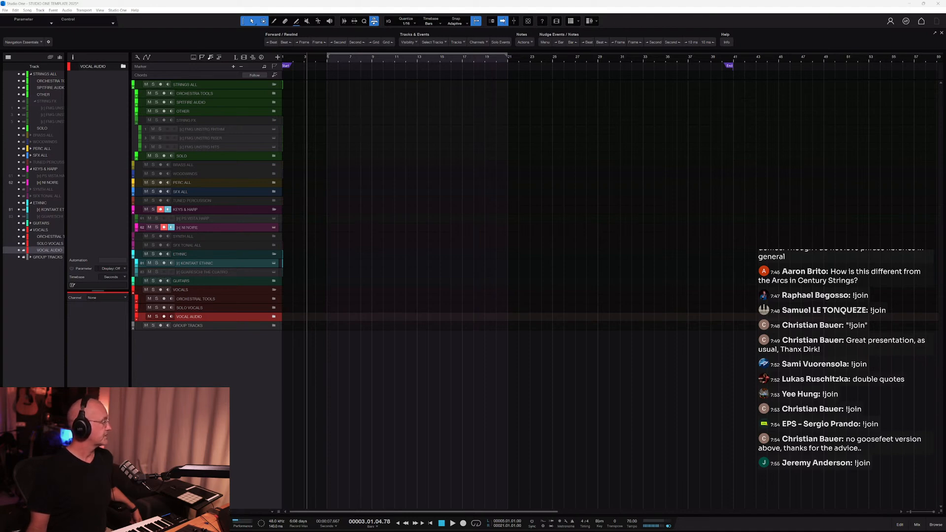
pyautogui.hotkey('alt', 'Tab')
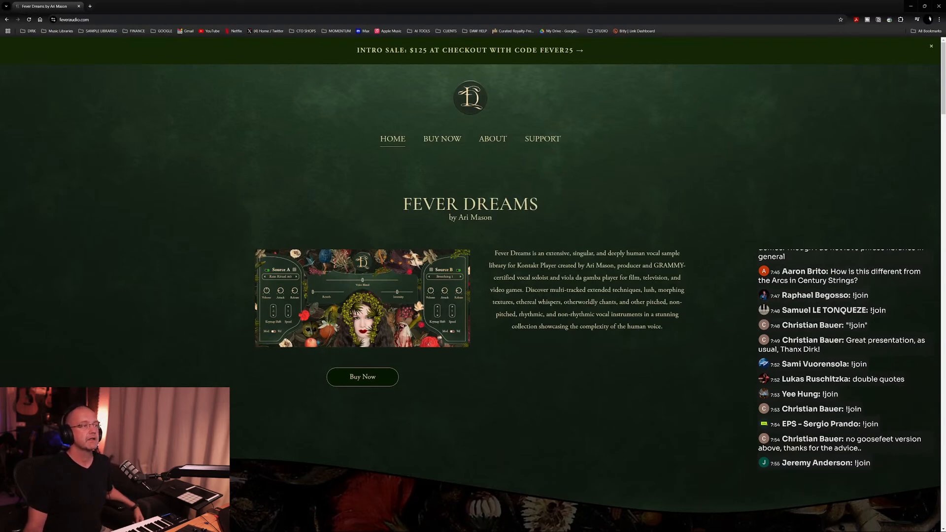
pyautogui.moveTo(449, 217); pyautogui.dragTo(493, 218)
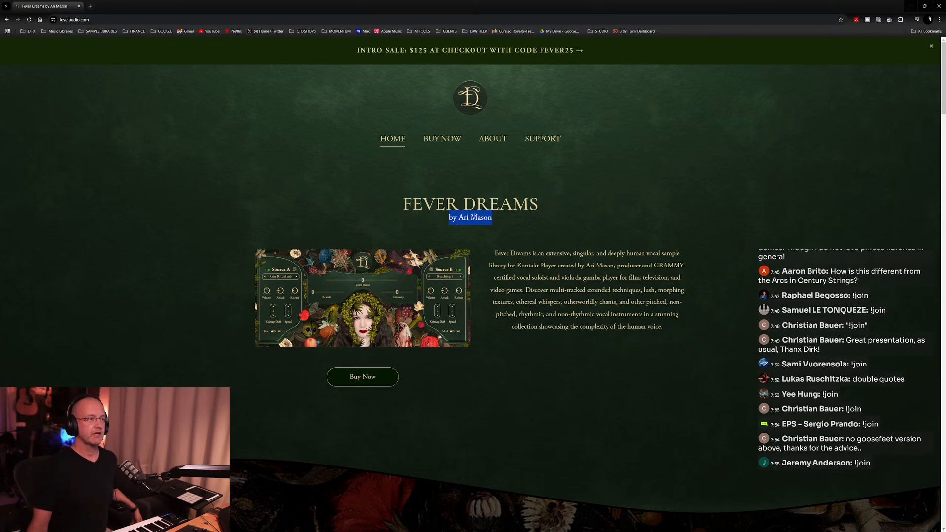
pyautogui.click(487, 221)
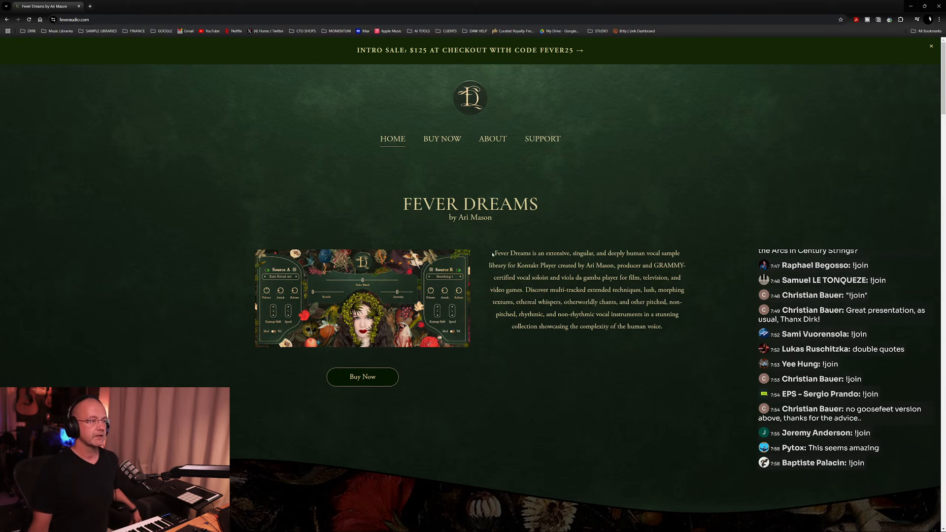
pyautogui.moveTo(492, 254); pyautogui.dragTo(626, 242)
pyautogui.click(626, 242)
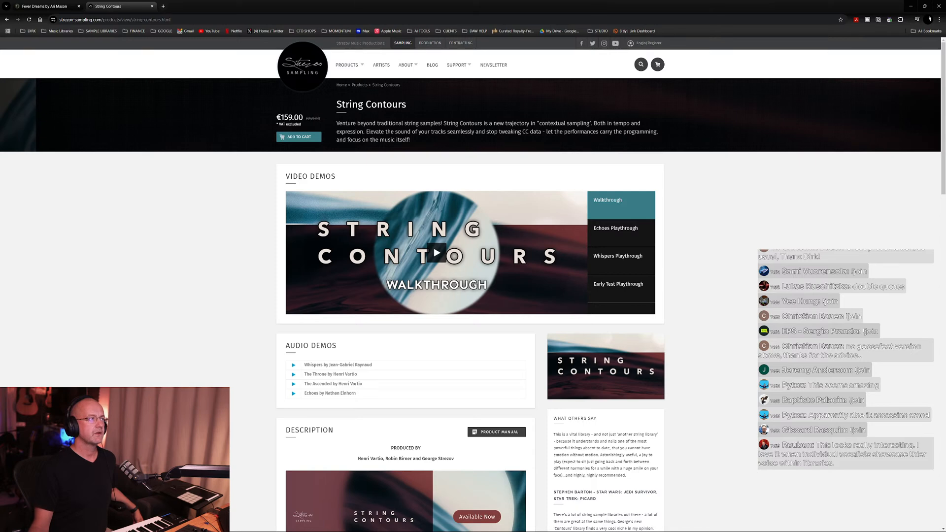
# Highlight the String Contours price on the Strezov Sampling page and move that page out of the browser window.
pyautogui.moveTo(276, 117); pyautogui.dragTo(305, 118)
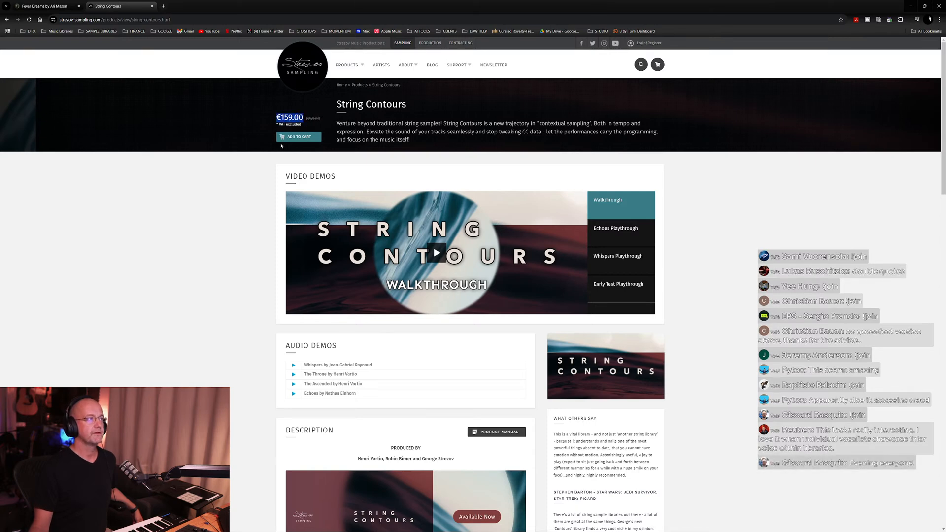
pyautogui.click(249, 172)
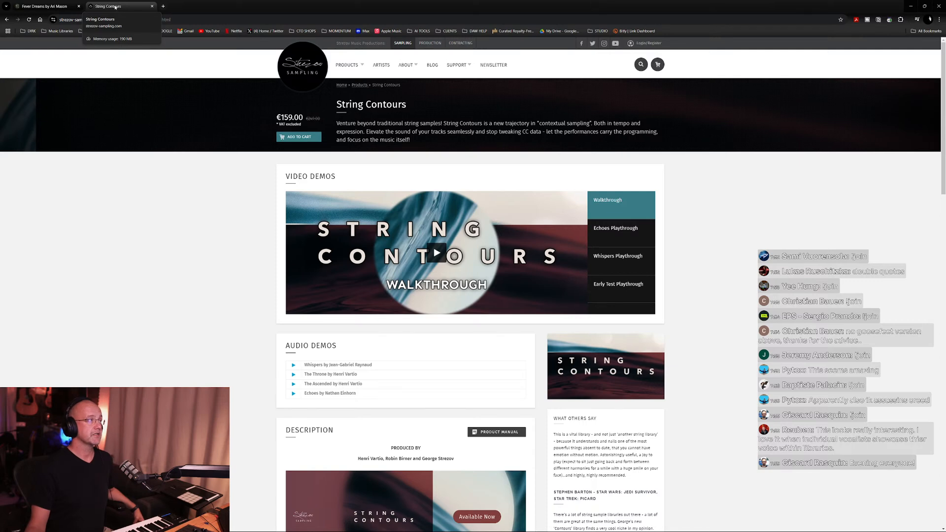
pyautogui.moveTo(118, 7); pyautogui.dragTo(0, 27)
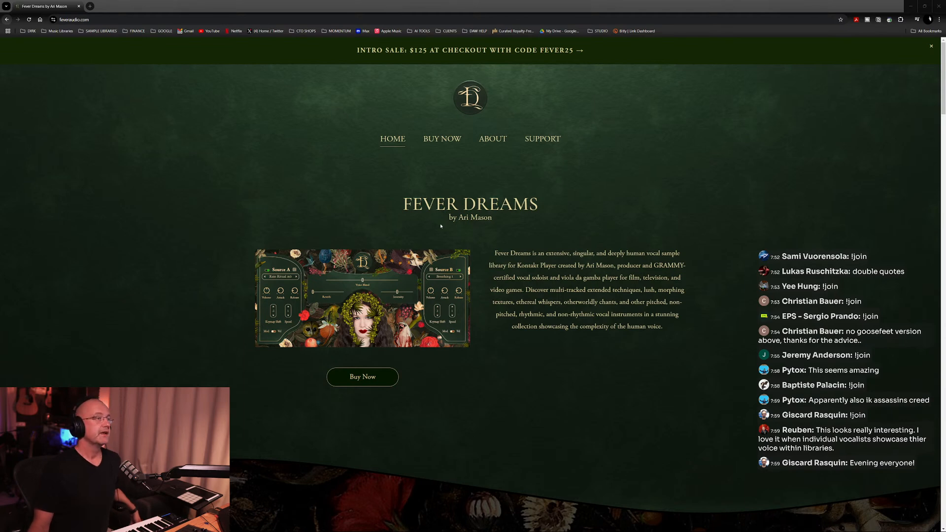
# Check the Fever Dreams checkout page, close it and read the library's About page.
pyautogui.click(422, 194)
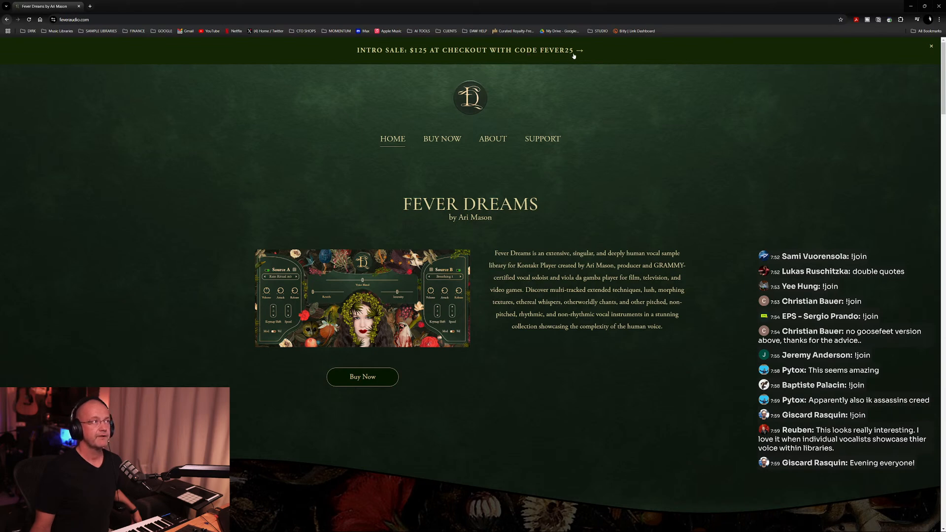
pyautogui.click(445, 140)
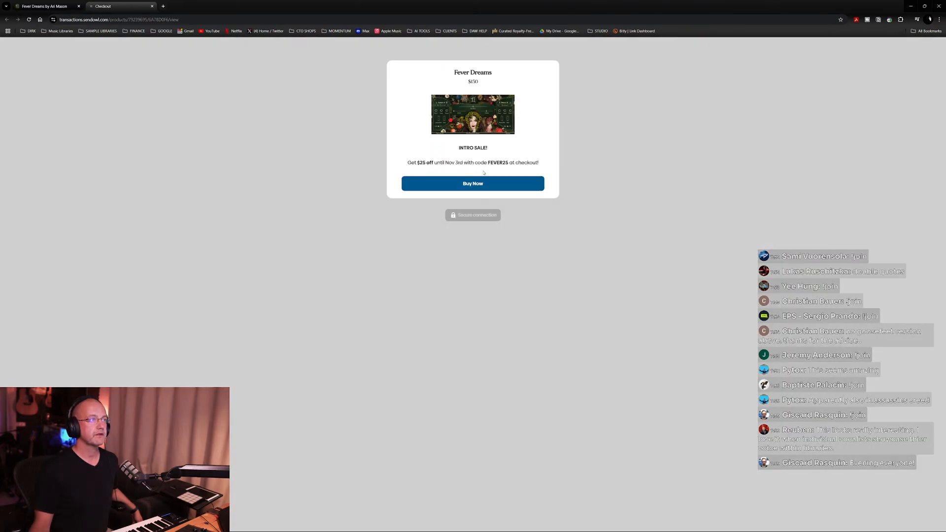
pyautogui.click(152, 6)
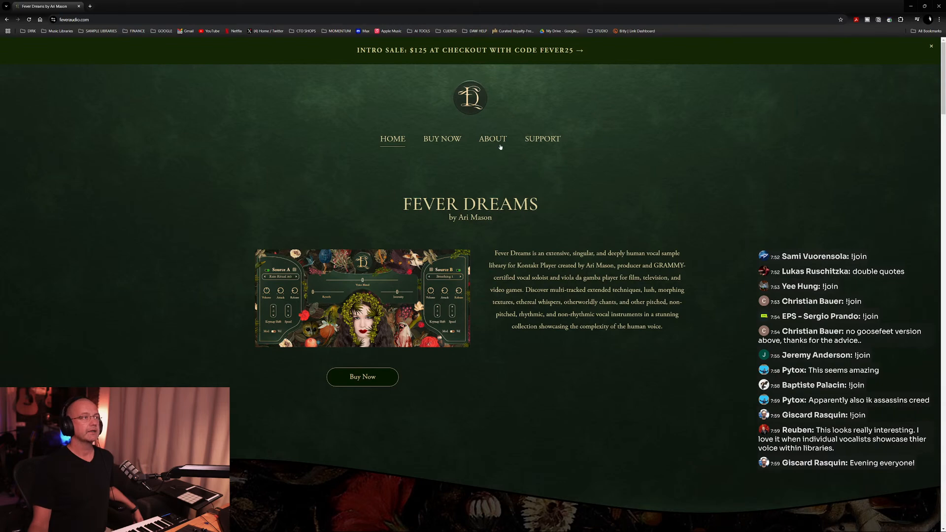
pyautogui.click(501, 143)
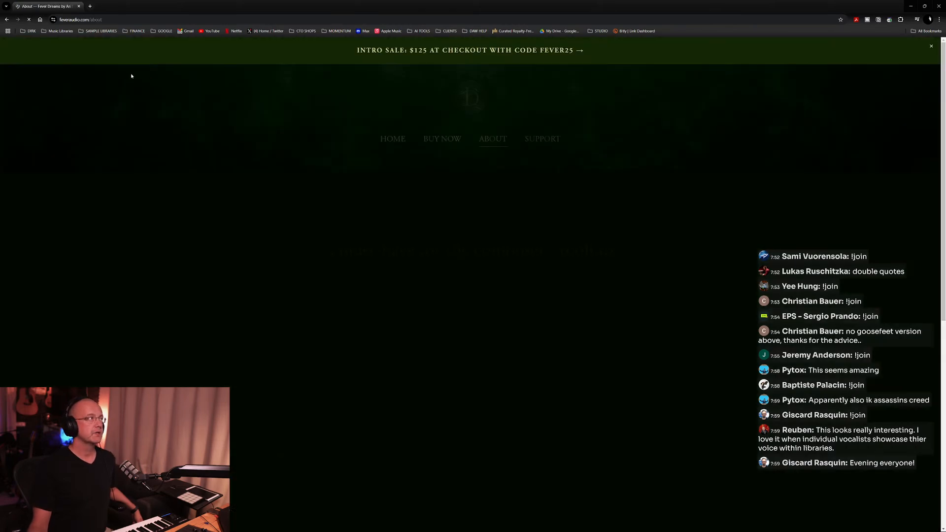
pyautogui.scroll(-6, 342, 173)
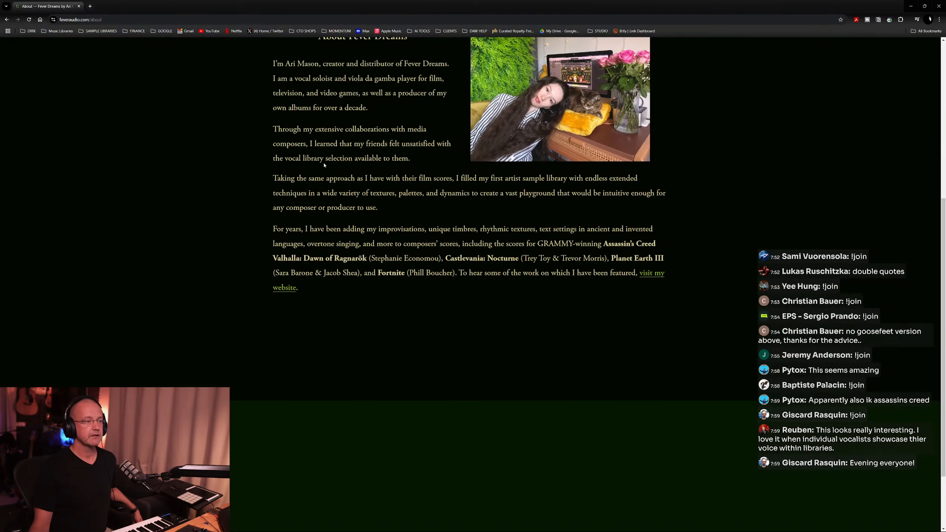
pyautogui.scroll(6, 324, 165)
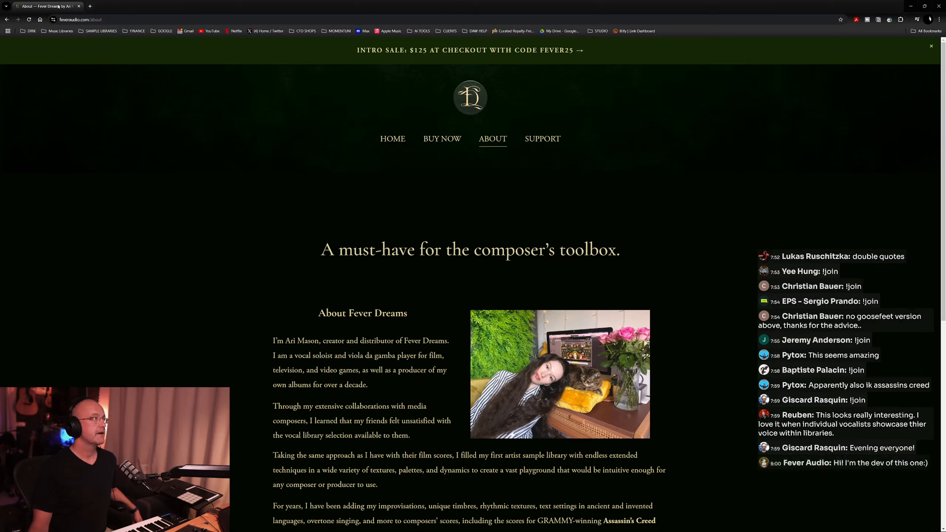
# Switch to Studio One, search the instruments for "fever" and add the FEVER DREAMS track preset below VOCAL AUDIO.
pyautogui.hotkey('alt', 'Tab')
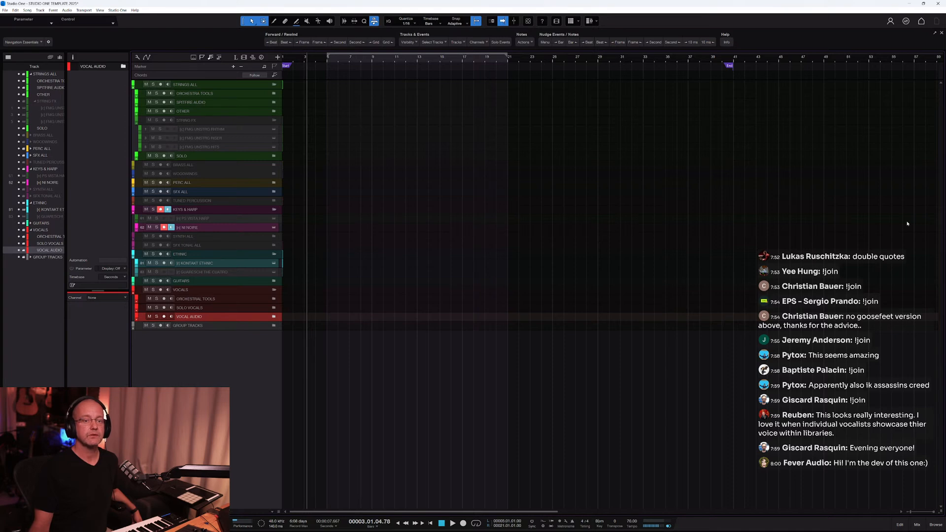
pyautogui.click(933, 524)
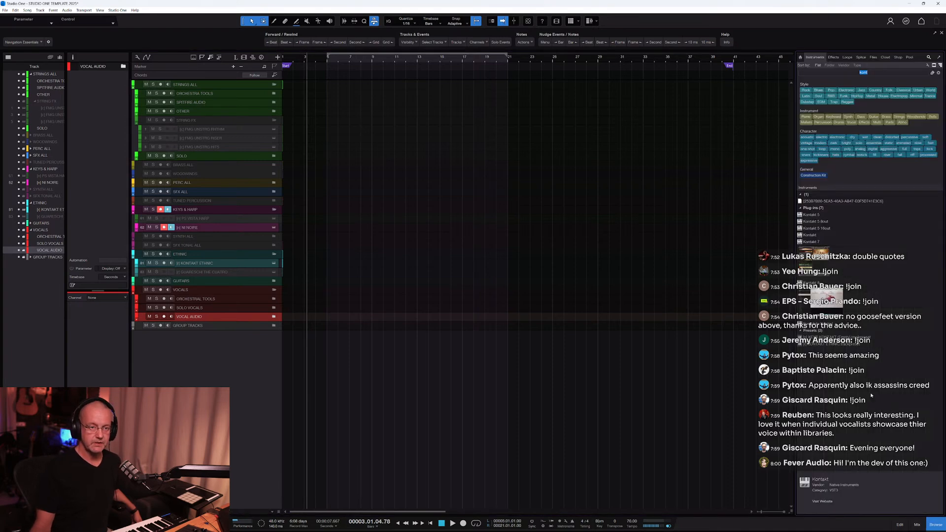
pyautogui.write('fe')
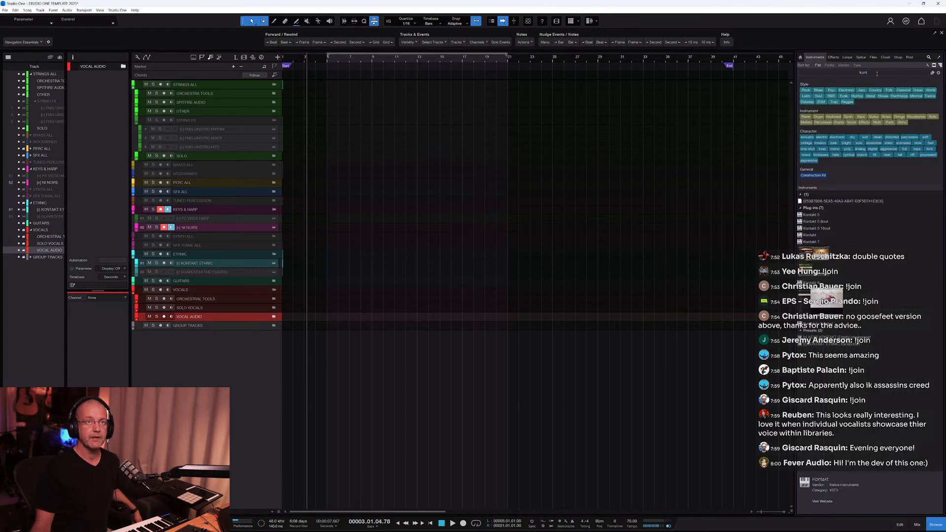
pyautogui.write('ver')
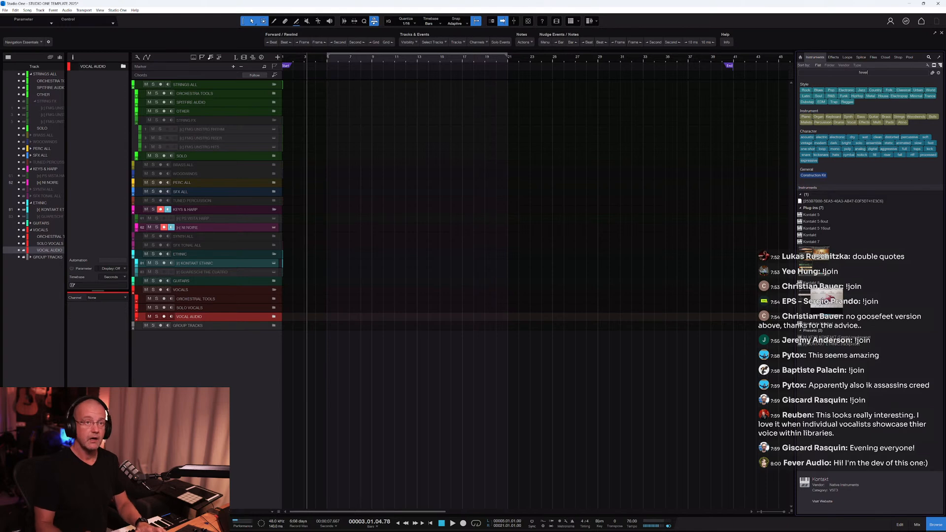
pyautogui.click(846, 202)
pyautogui.moveTo(848, 204); pyautogui.dragTo(254, 325)
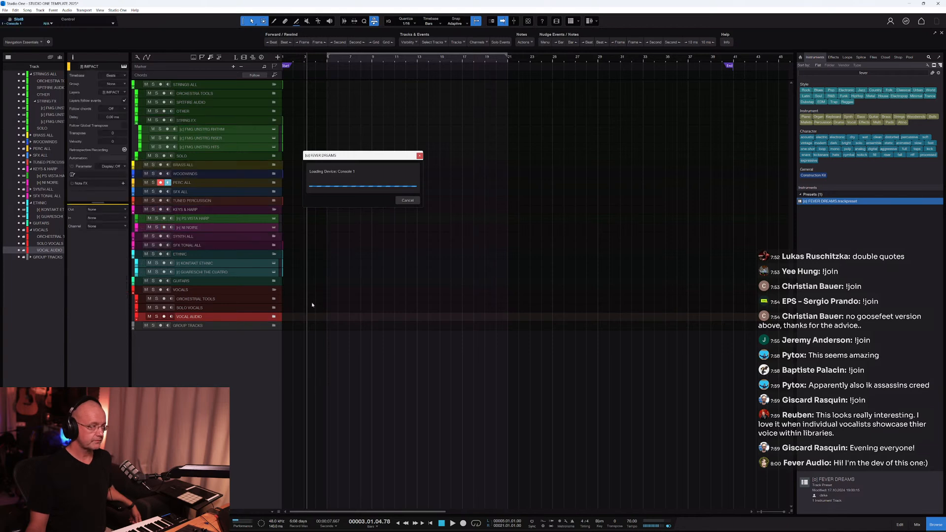
# Route the FEVER DREAMS channel's output to Main and increase the track's height.
pyautogui.click(74, 260)
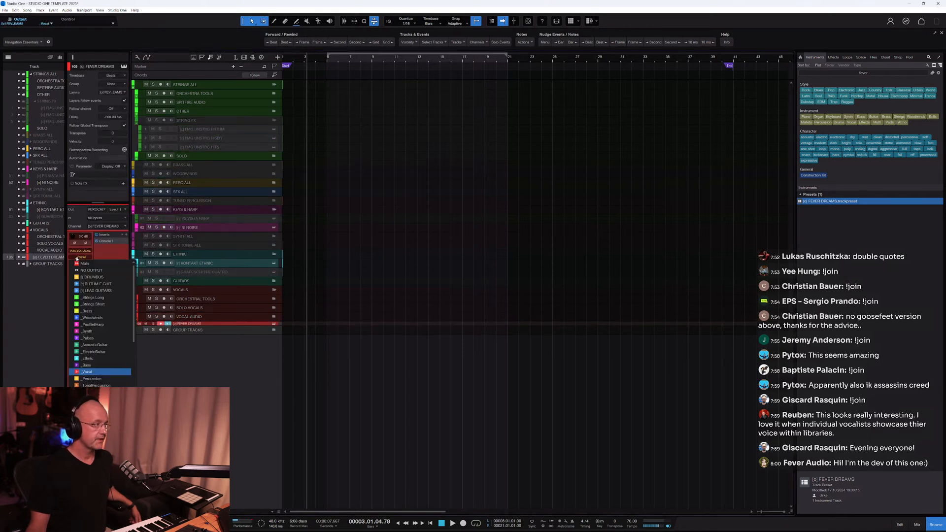
pyautogui.click(81, 263)
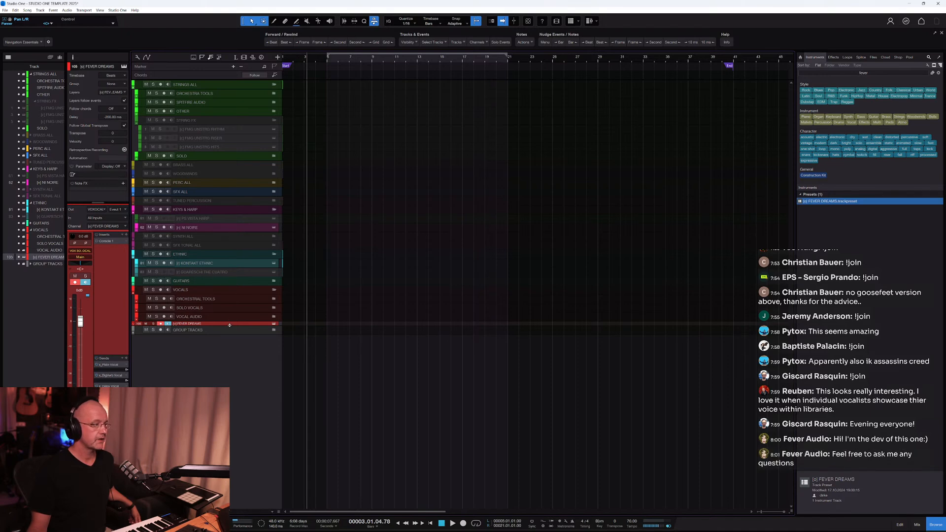
pyautogui.moveTo(229, 326); pyautogui.dragTo(229, 335)
# Enlarge the FEVER DREAMS track, open its Kontakt instrument and look through the Fever Dreams preset list.
pyautogui.click(274, 328)
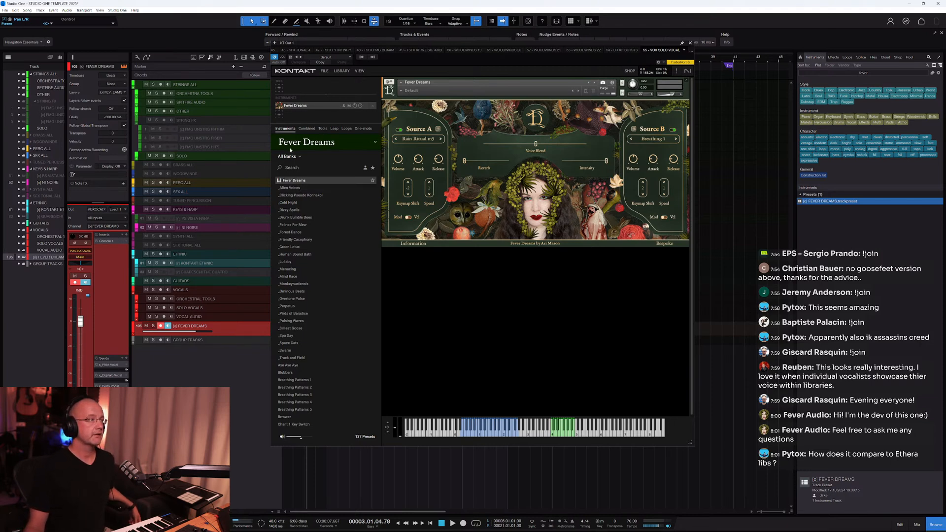
pyautogui.scroll(-15, 299, 370)
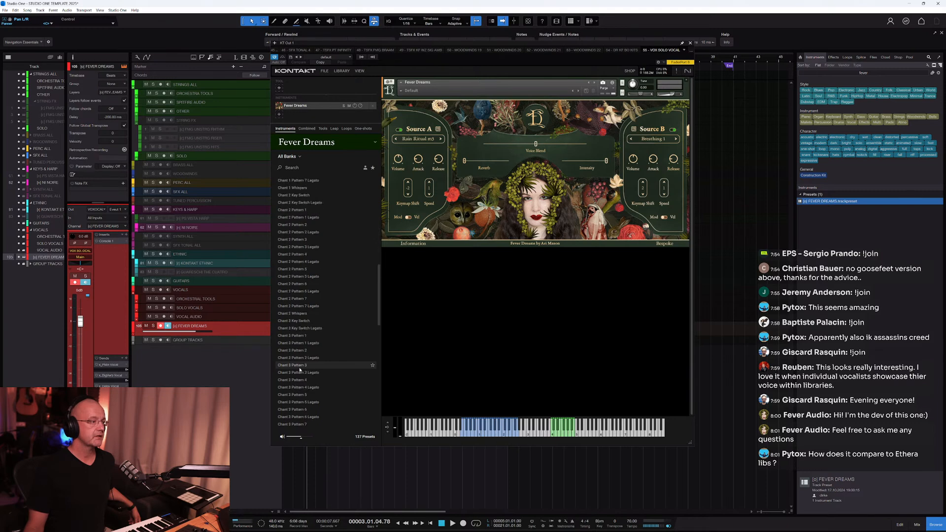
pyautogui.scroll(10, 300, 370)
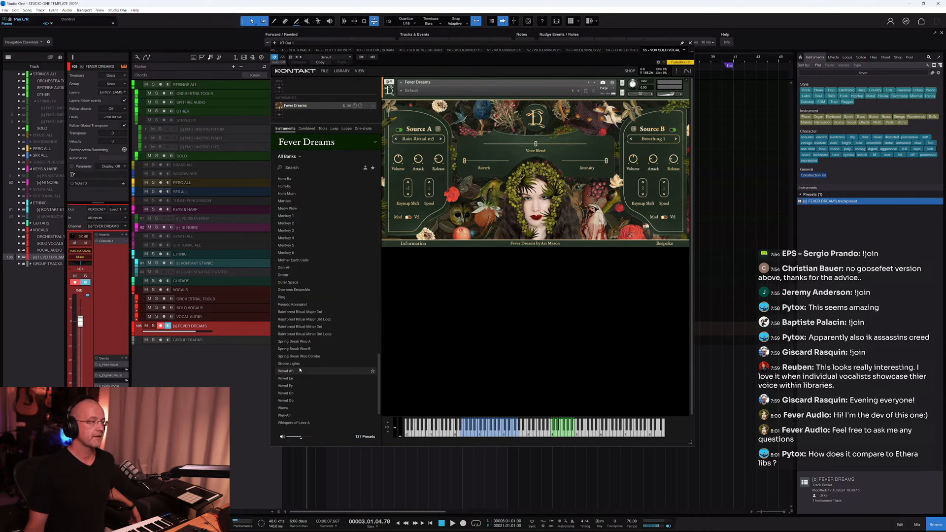
pyautogui.scroll(10, 299, 370)
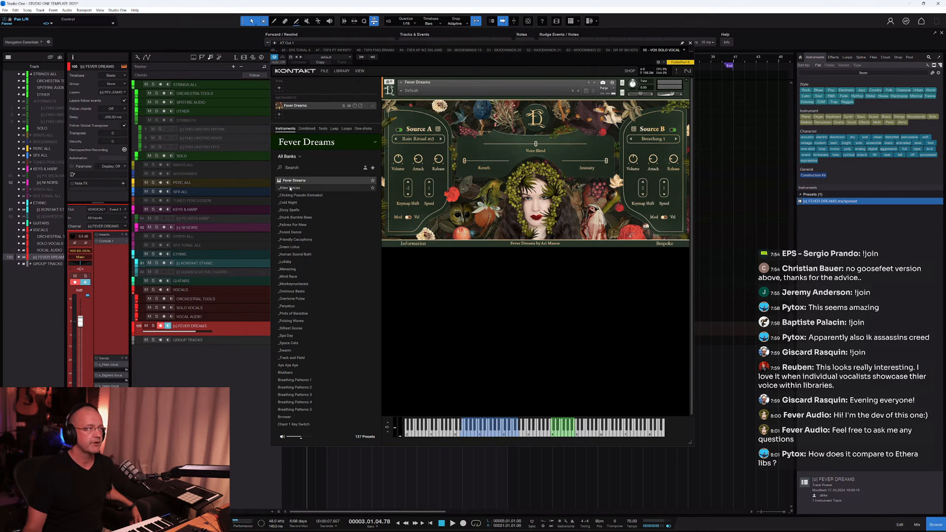
# Preview the presets Alien Voices, Clicking Pseudo Konnakol, Cold Night, Dizzy Spells, Drunk Bumble Bees, Felines For Wine and Forest Dance.
pyautogui.click(290, 188)
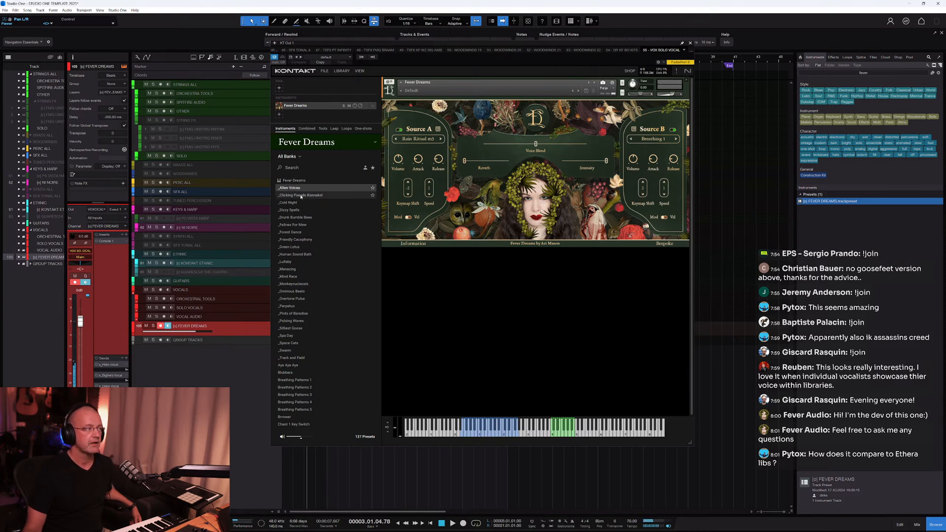
pyautogui.click(300, 196)
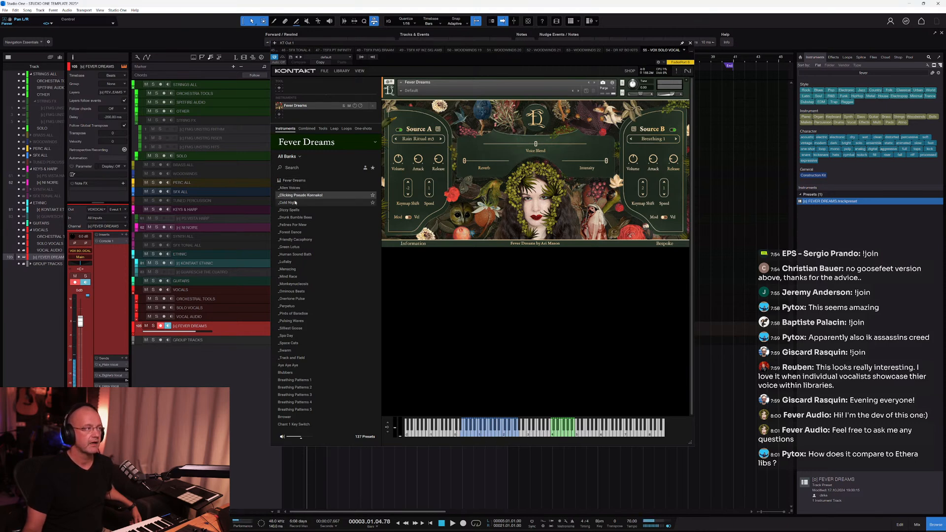
pyautogui.click(295, 203)
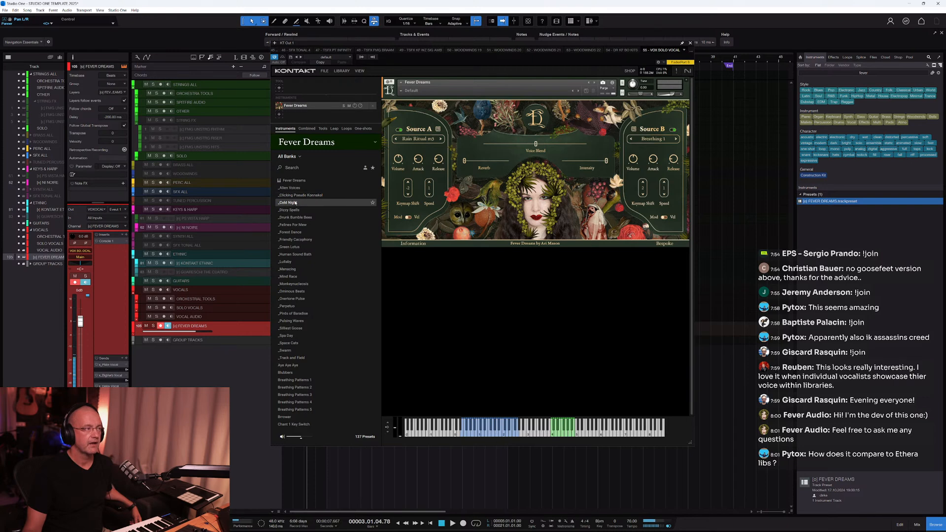
pyautogui.click(293, 210)
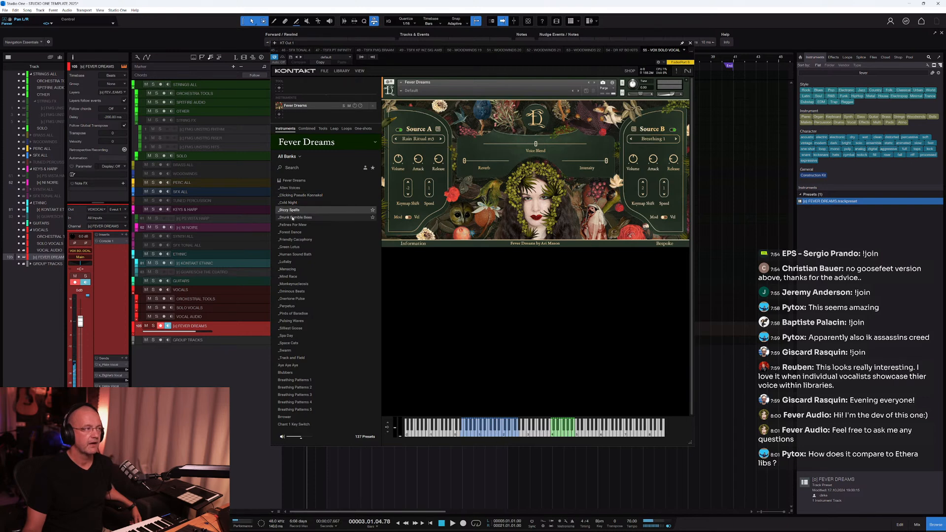
pyautogui.click(292, 219)
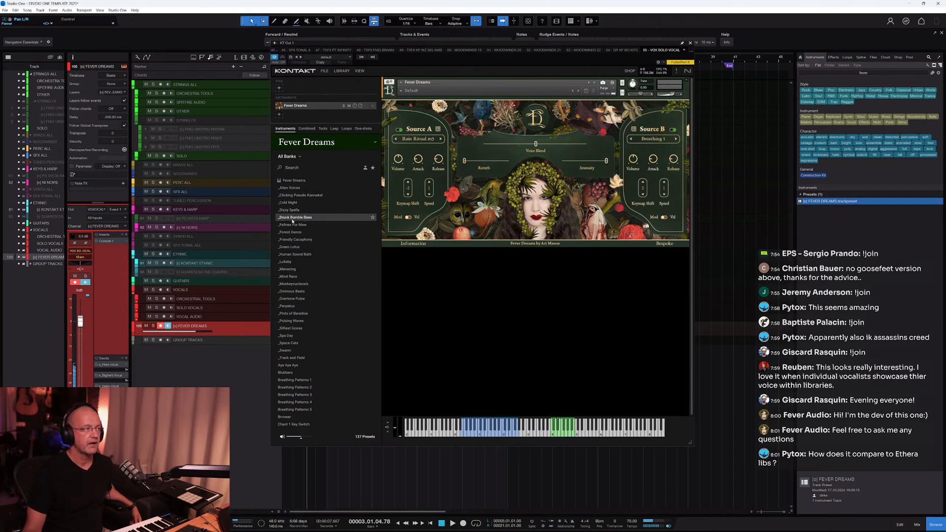
pyautogui.click(293, 225)
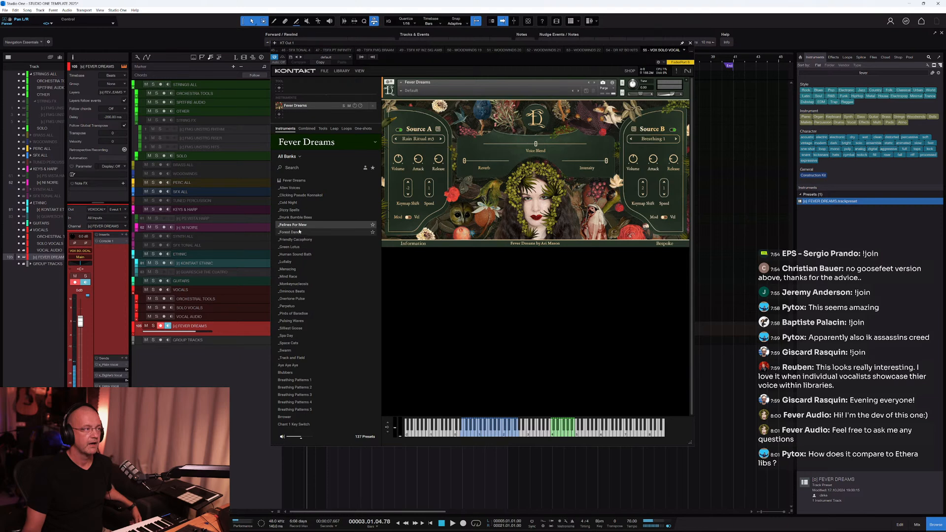
pyautogui.click(295, 234)
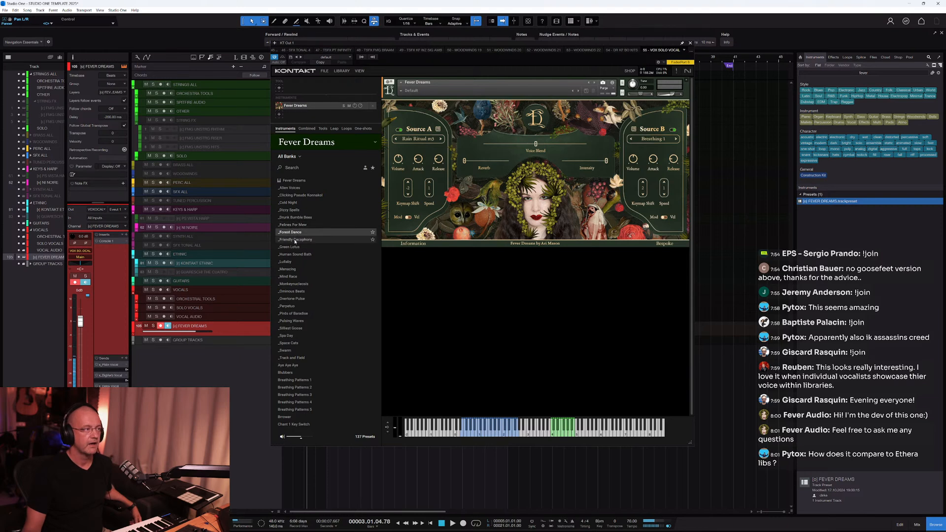
# Preview a selection of presets from Friendly Cacophony to Pulsing Waves, including Green Lotus, Human Sound Bath and Mind Race.
pyautogui.click(295, 240)
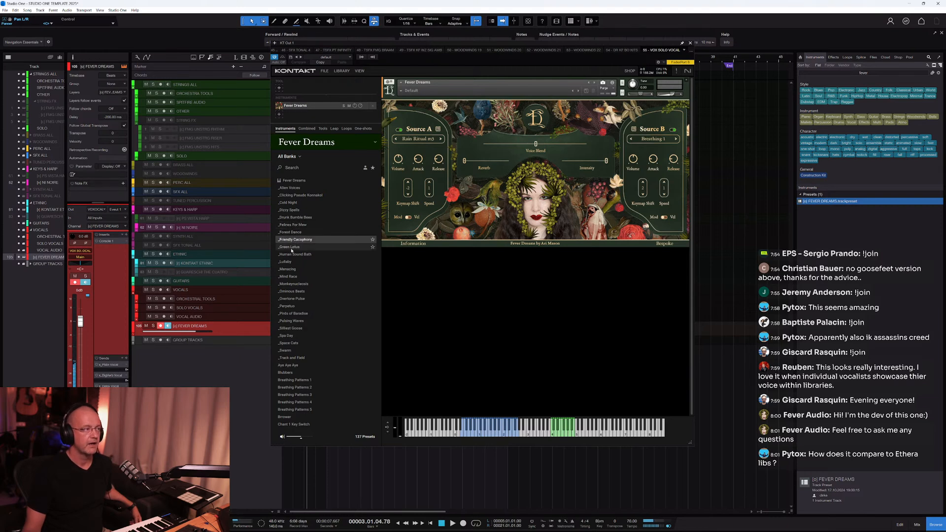
pyautogui.click(291, 249)
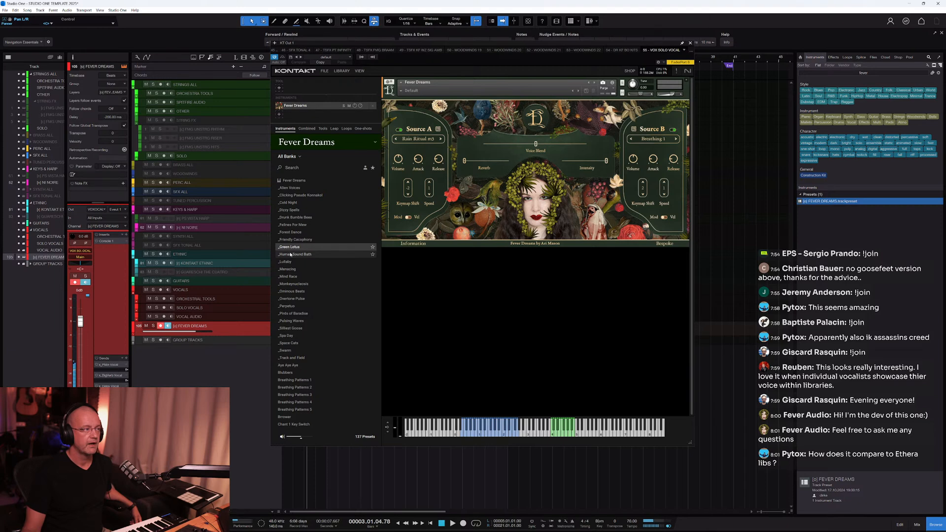
pyautogui.click(290, 254)
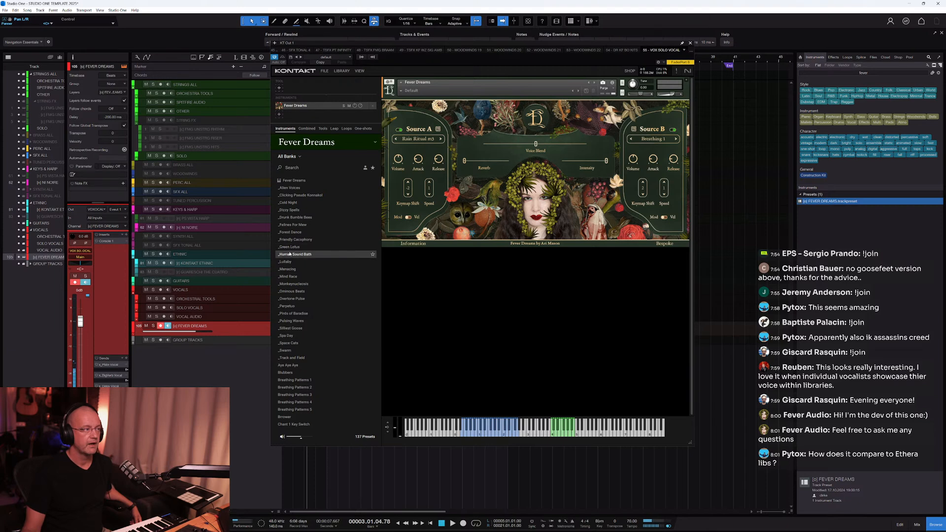
pyautogui.click(290, 280)
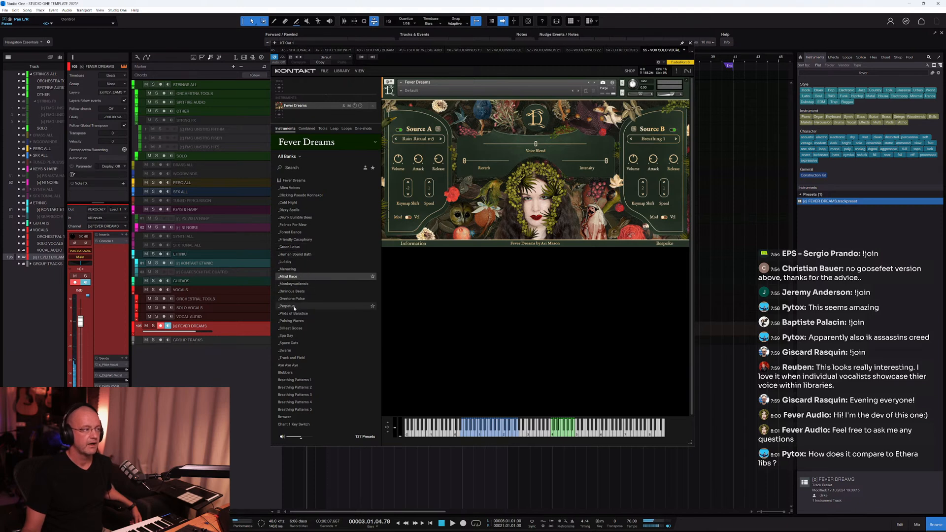
pyautogui.click(291, 306)
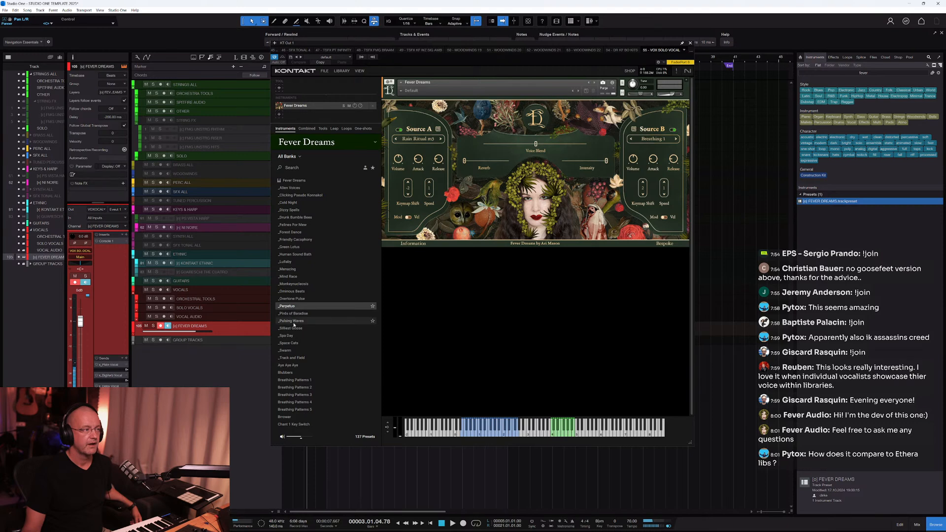
pyautogui.click(294, 322)
# Preview the Breathing Patterns 4, Chant 1 Pattern 2 and Chant 1 Whispers presets.
pyautogui.scroll(-5, 296, 315)
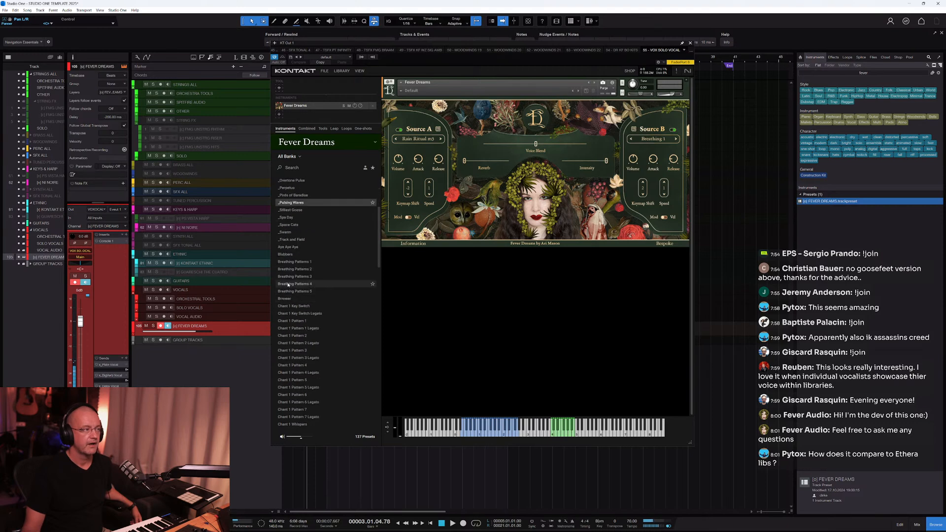
pyautogui.click(313, 285)
pyautogui.click(308, 336)
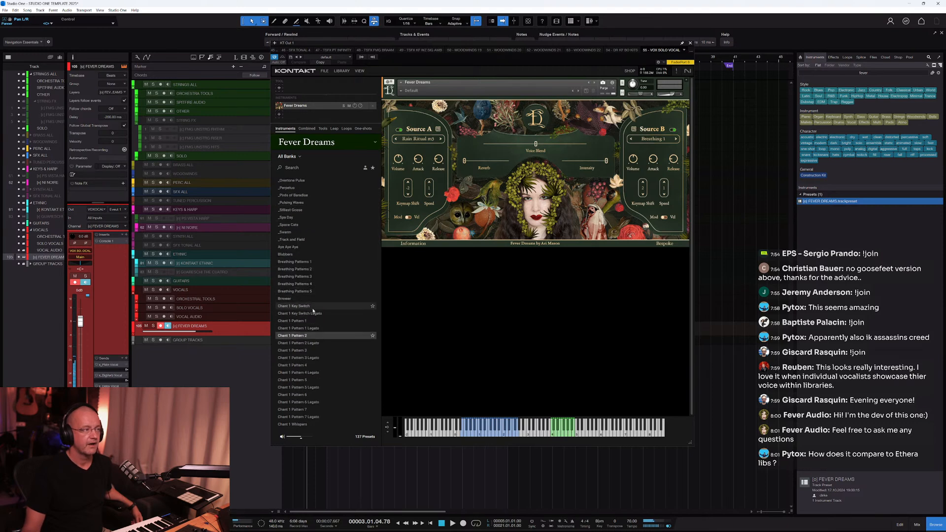
pyautogui.scroll(-5, 307, 311)
pyautogui.click(308, 307)
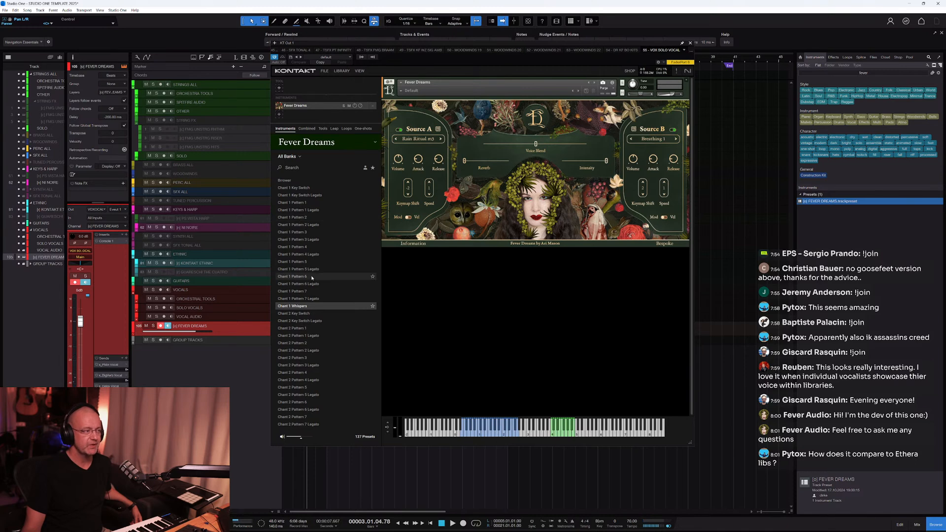
# Preview Chant 2 Pattern 3, Chant 2 Pattern 4, Chant 2 Pattern 6, Chant 3 Key Switch and Chant 3 Pattern 2 Legato.
pyautogui.scroll(-7, 310, 301)
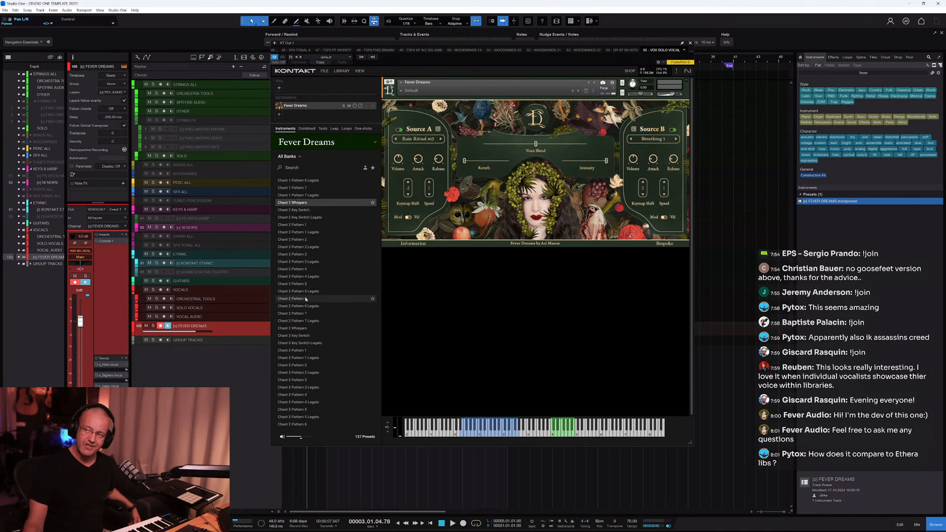
pyautogui.click(296, 255)
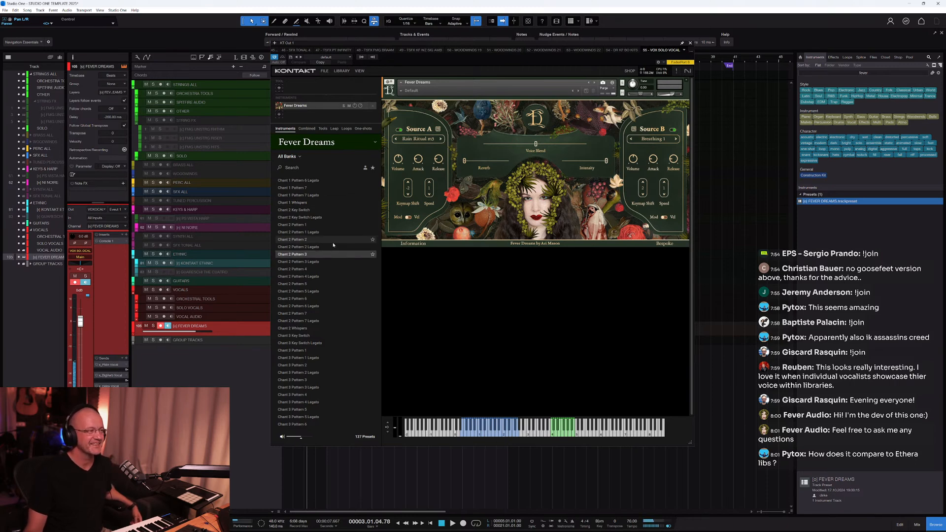
pyautogui.click(294, 269)
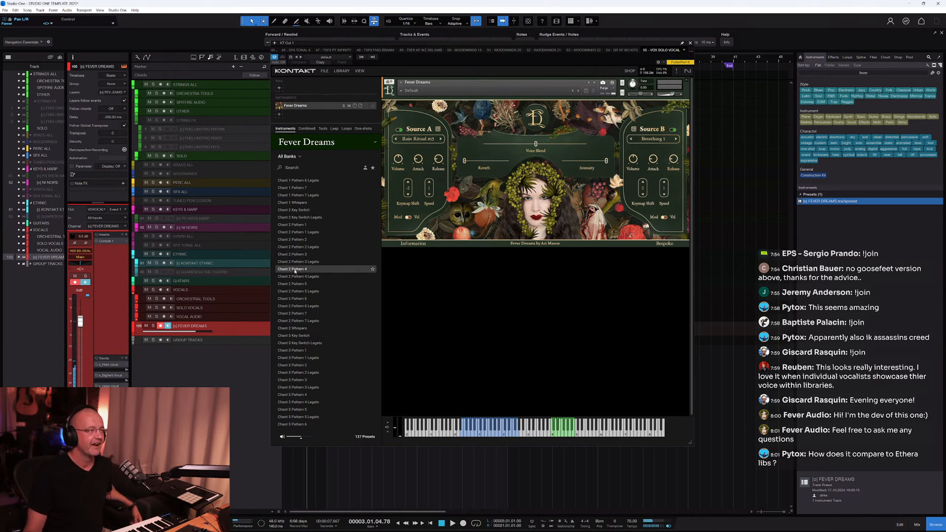
pyautogui.click(288, 299)
pyautogui.click(296, 336)
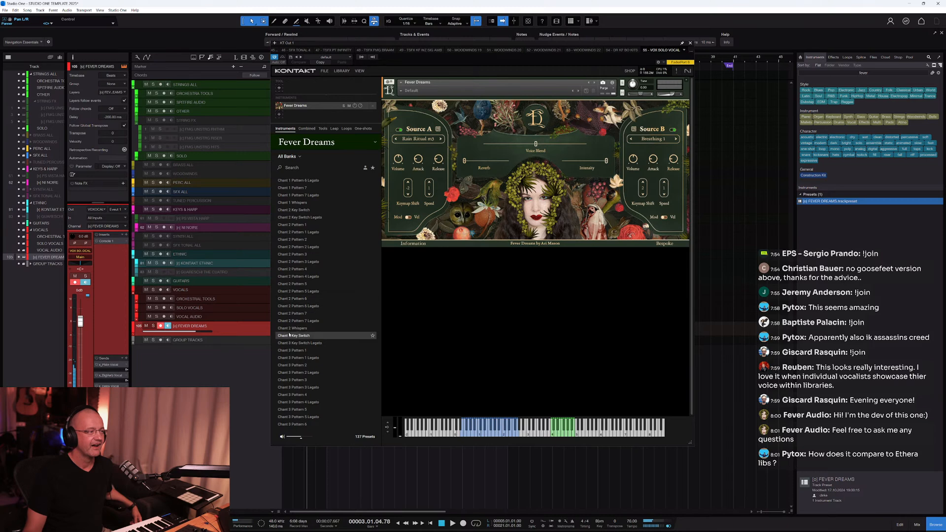
pyautogui.click(299, 373)
# Preview the Clicking Rhythms, Conehead, Monkey 6 and Overtone Ensemble presets.
pyautogui.scroll(-5, 297, 364)
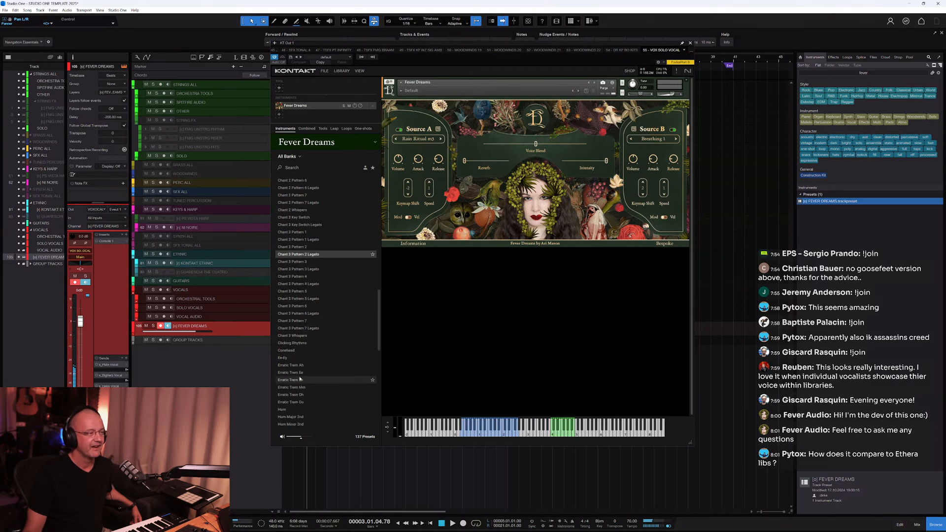
pyautogui.click(294, 343)
pyautogui.click(296, 351)
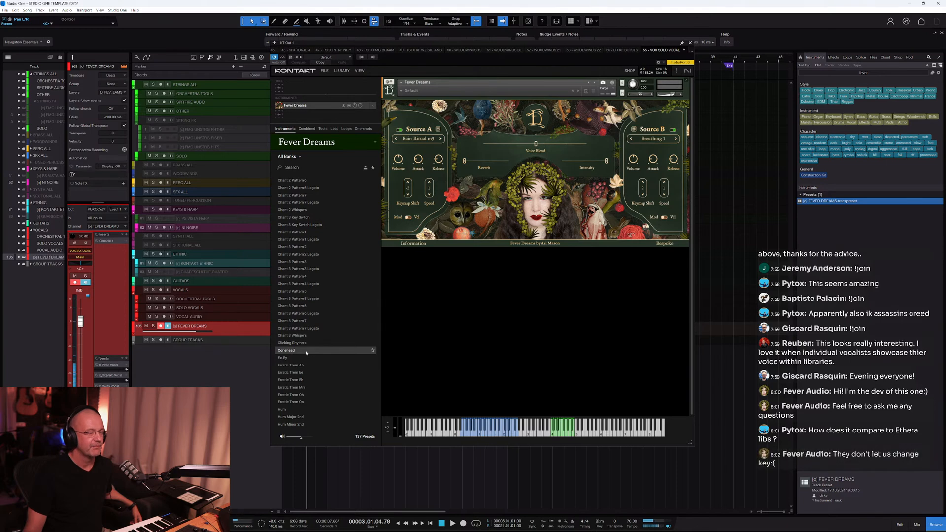
pyautogui.scroll(-5, 317, 341)
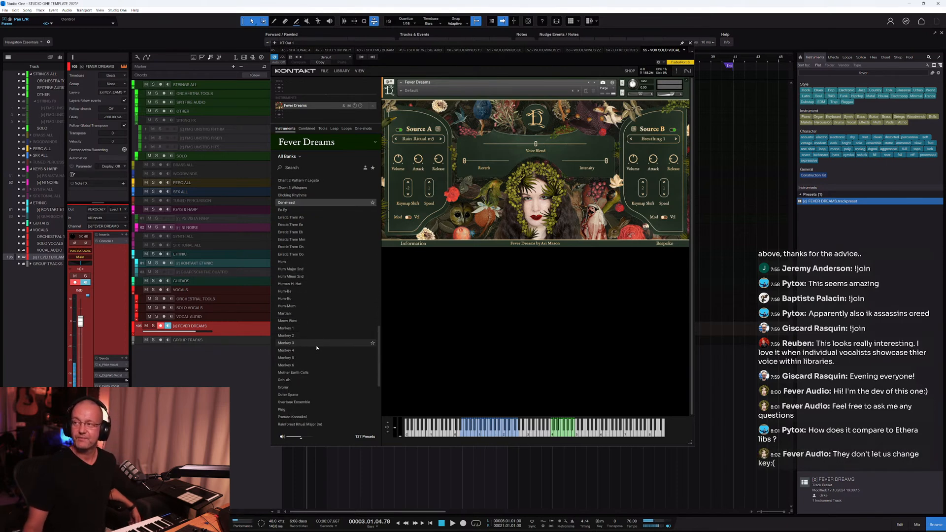
pyautogui.click(305, 364)
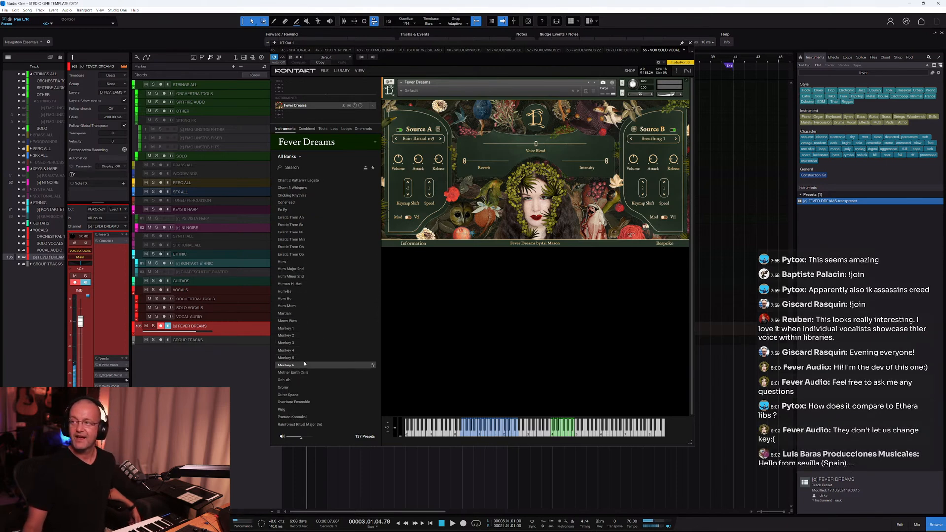
pyautogui.click(305, 402)
# Preview the Vowel Oo, Vowel Oh and Vowel Ey presets and return to the main Fever Dreams instrument.
pyautogui.scroll(-6, 345, 375)
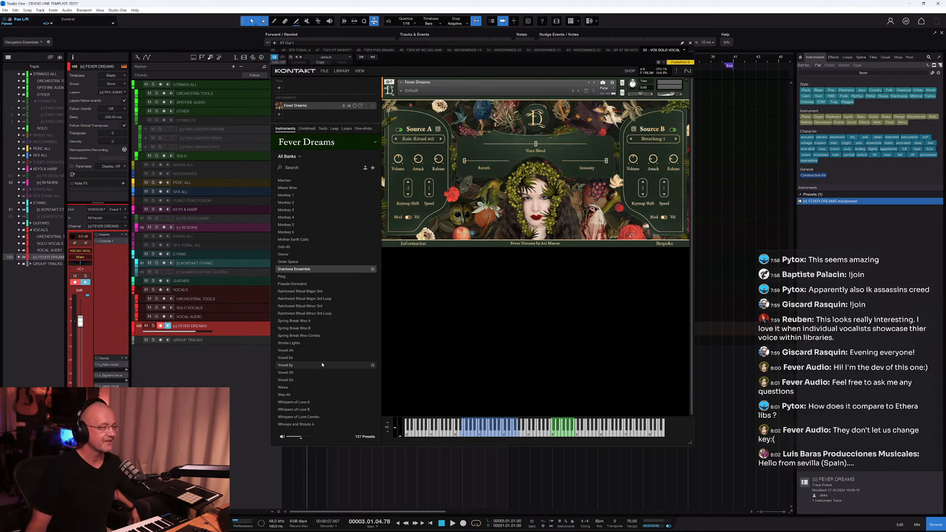
pyautogui.click(306, 380)
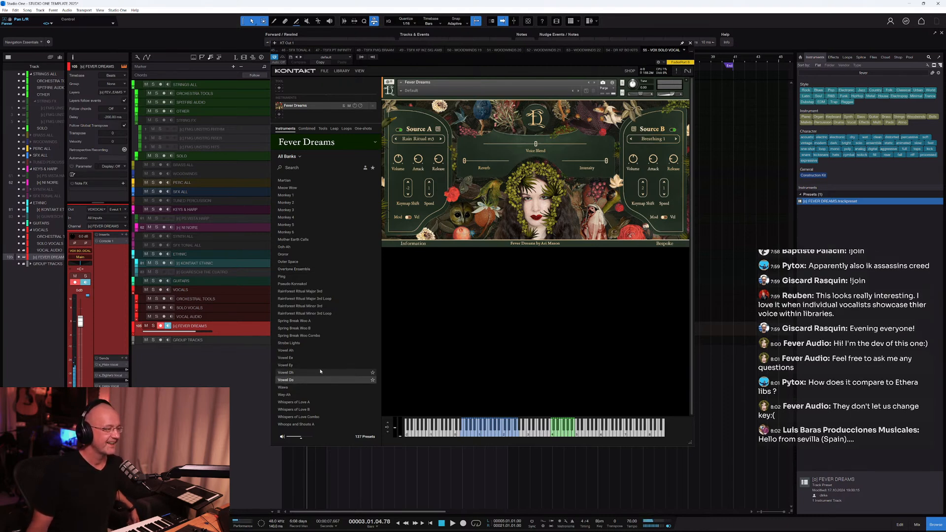
pyautogui.click(325, 373)
pyautogui.click(334, 366)
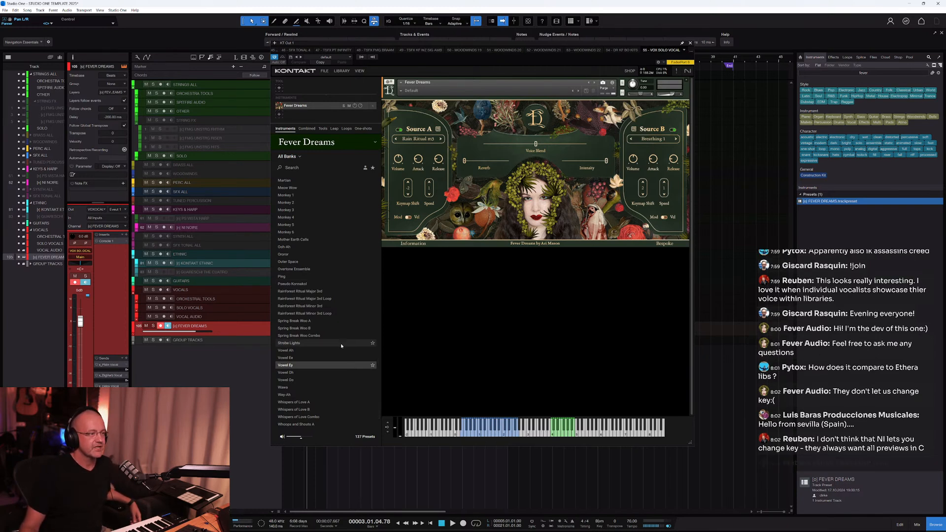
pyautogui.moveTo(378, 389); pyautogui.dragTo(369, 160)
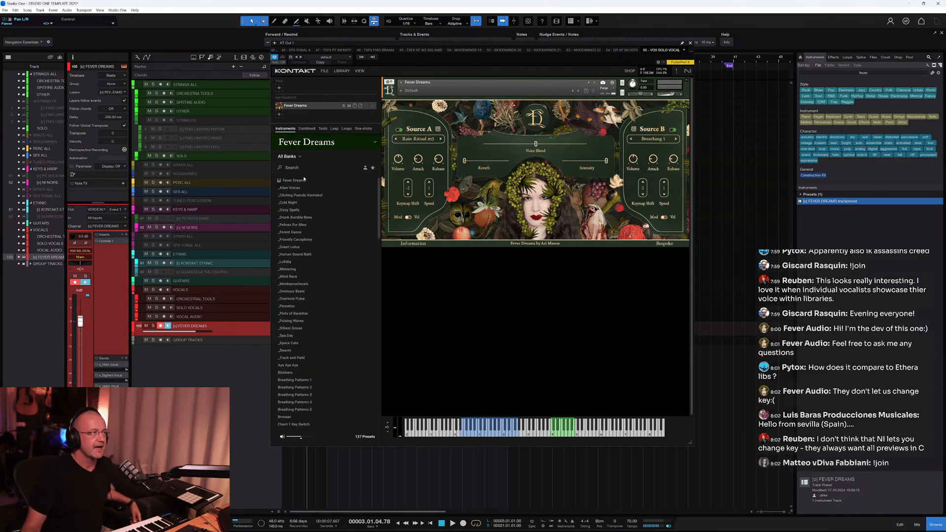
pyautogui.moveTo(304, 180); pyautogui.dragTo(451, 163)
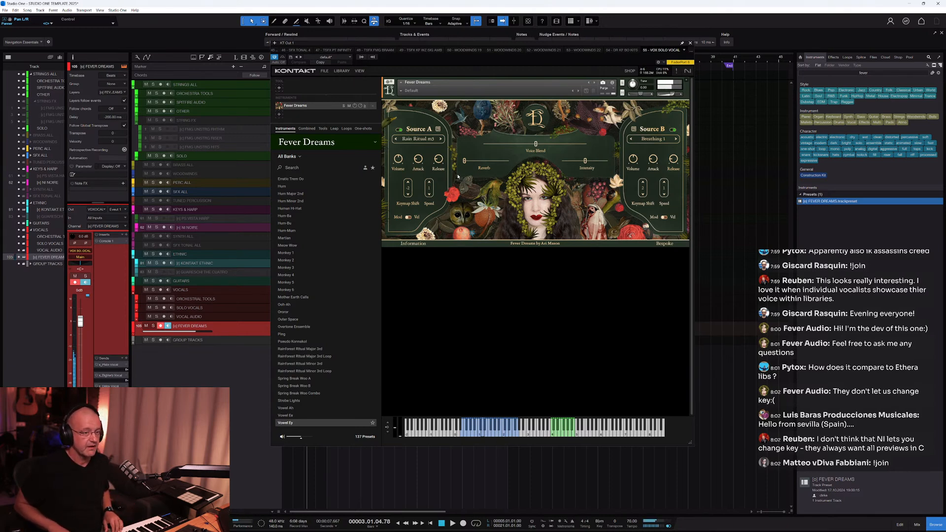
# Set the song tempo to 115.
pyautogui.moveTo(631, 520)
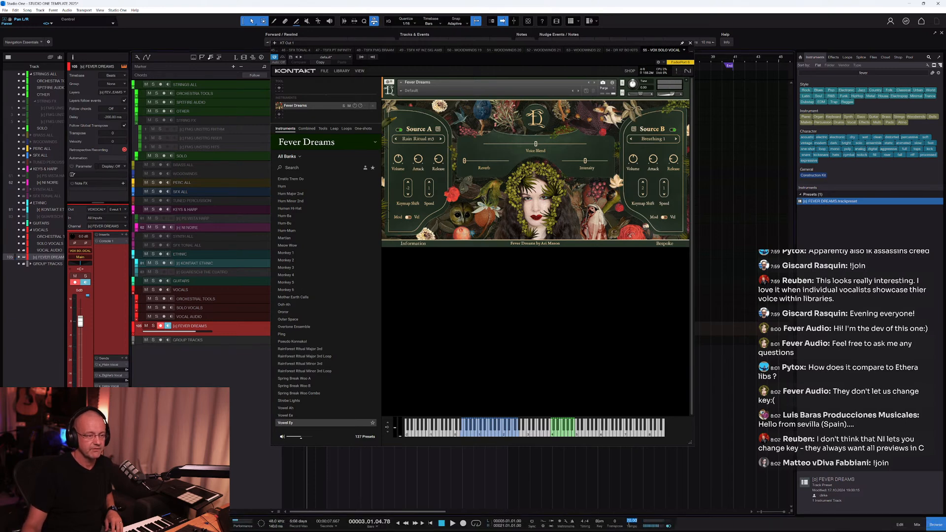
pyautogui.write('115')
pyautogui.press('Return')
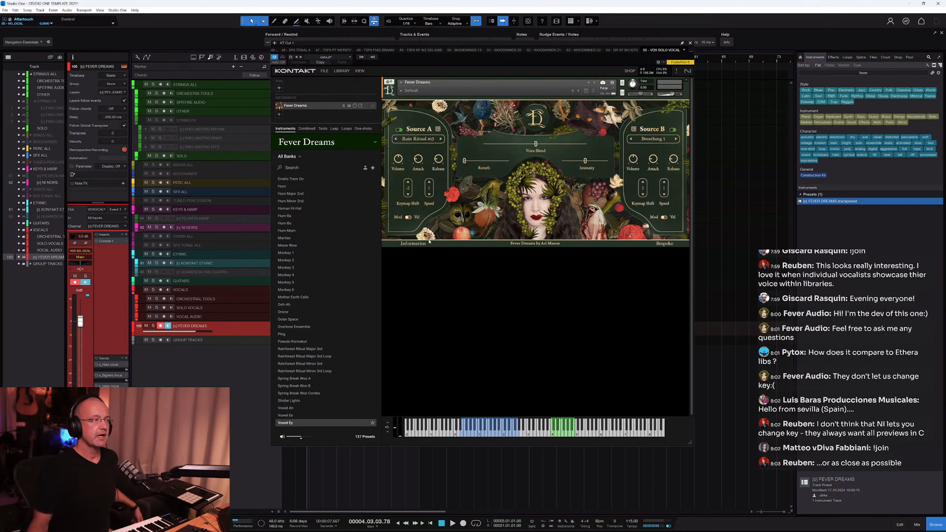
# Open the information note on the Fever Dreams instrument.
pyautogui.click(412, 244)
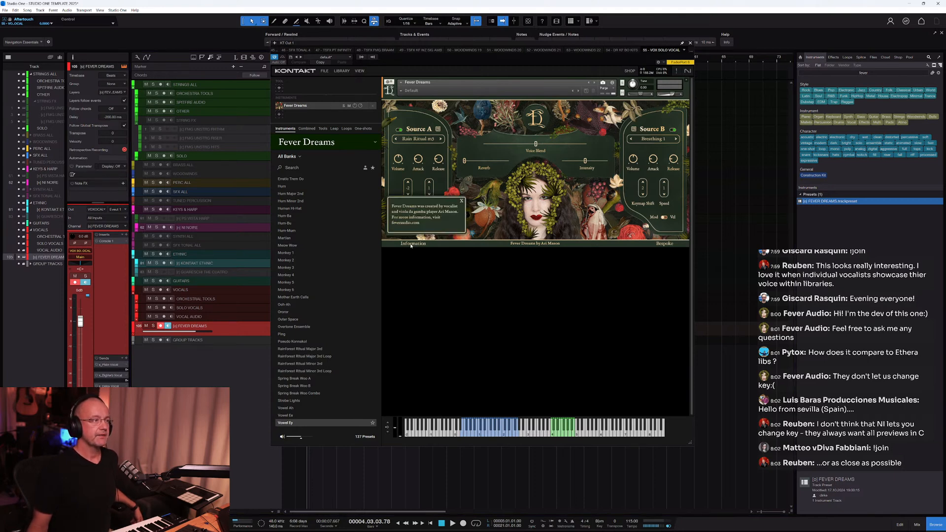
# Close the information note, then open and close the Bespoke note on the Fever Dreams instrument.
pyautogui.click(461, 202)
pyautogui.click(666, 247)
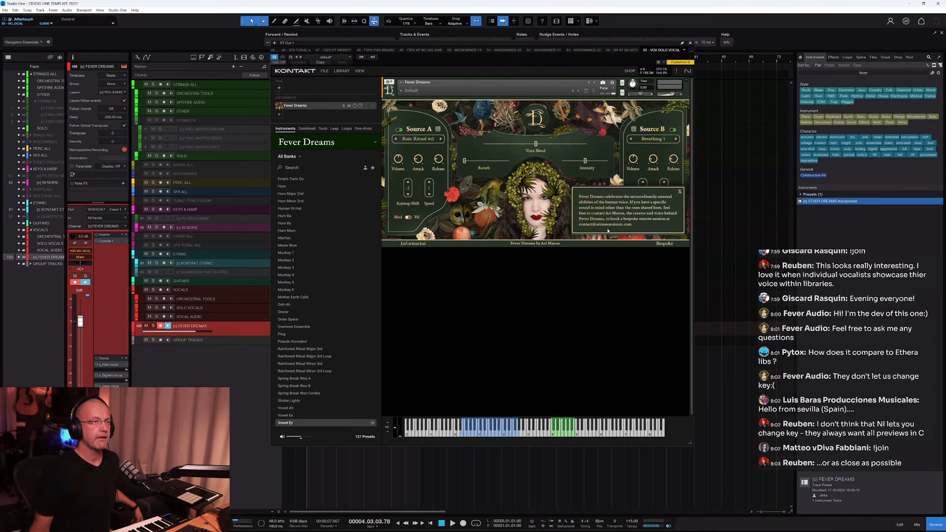
pyautogui.click(680, 192)
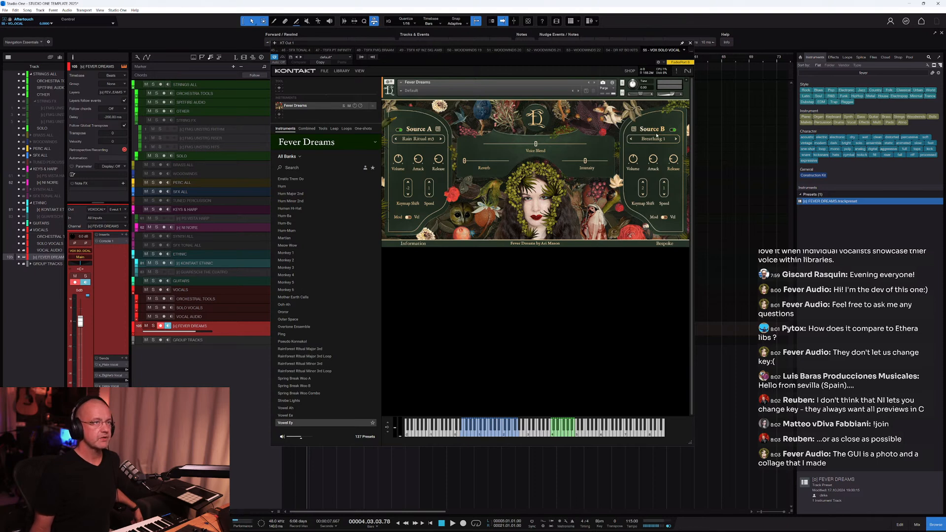
# Try out the Voice Blend slider and look through Source A's sound browser without choosing a sound.
pyautogui.click(536, 145)
pyautogui.moveTo(558, 143); pyautogui.dragTo(496, 144)
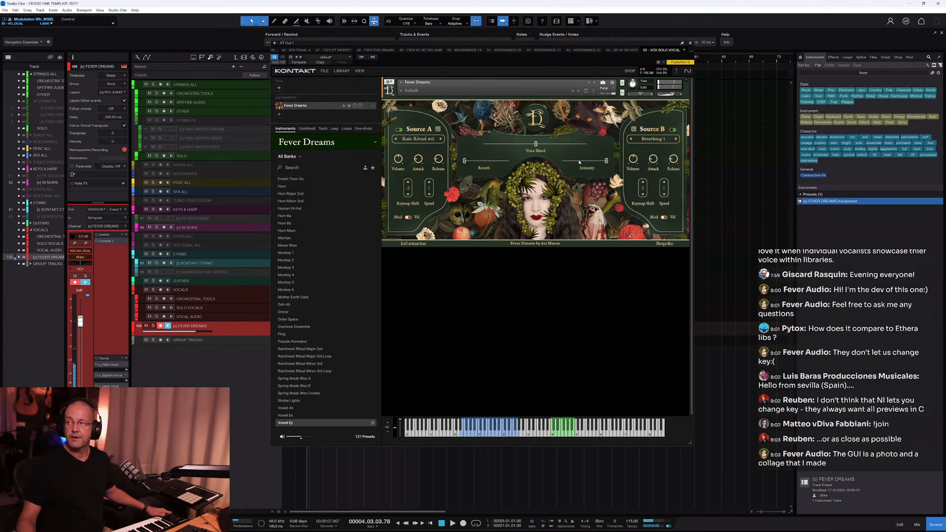
pyautogui.click(409, 138)
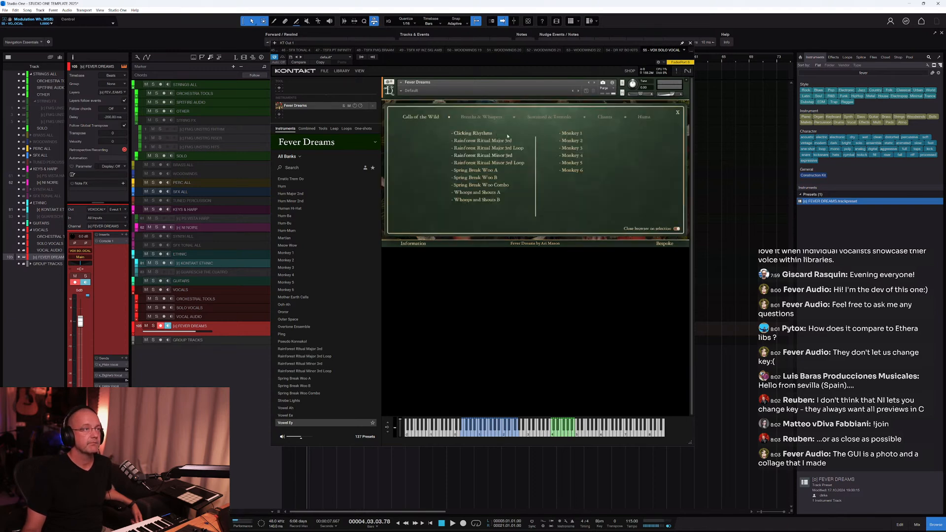
pyautogui.click(677, 114)
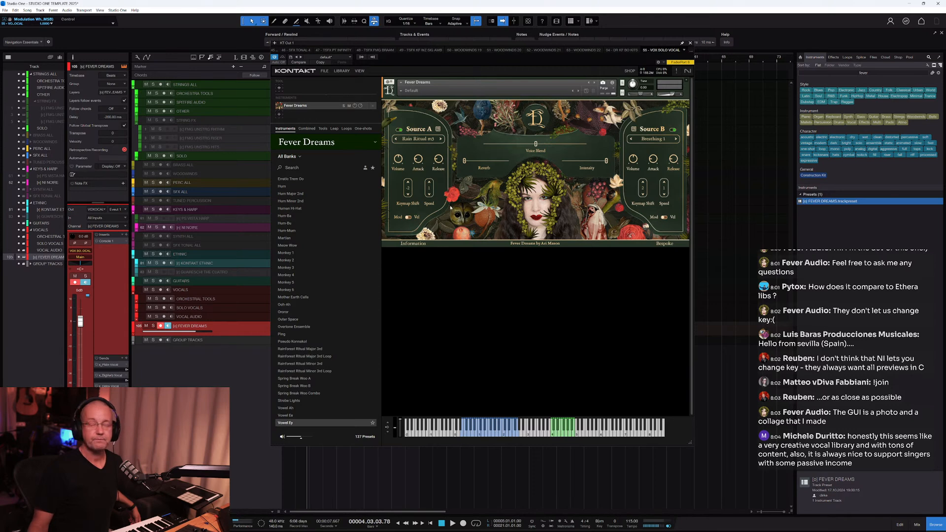
pyautogui.click(414, 139)
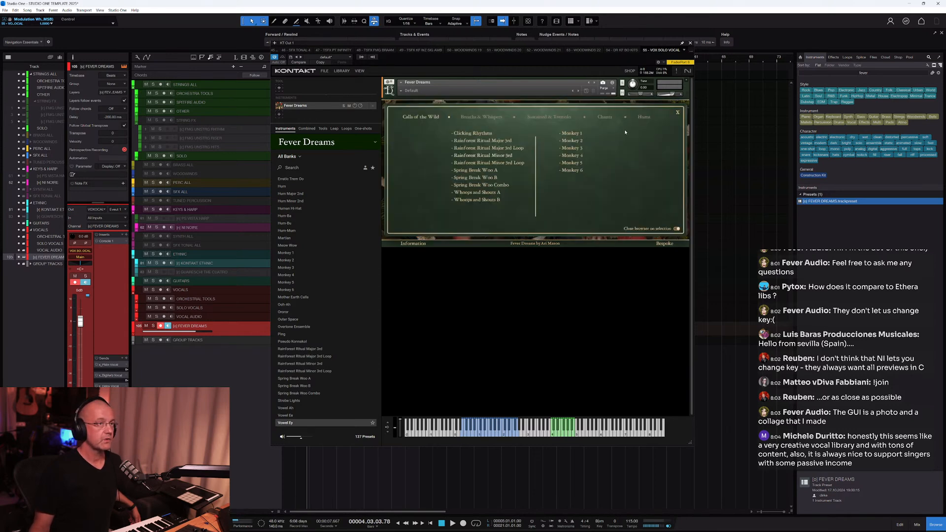
pyautogui.click(678, 113)
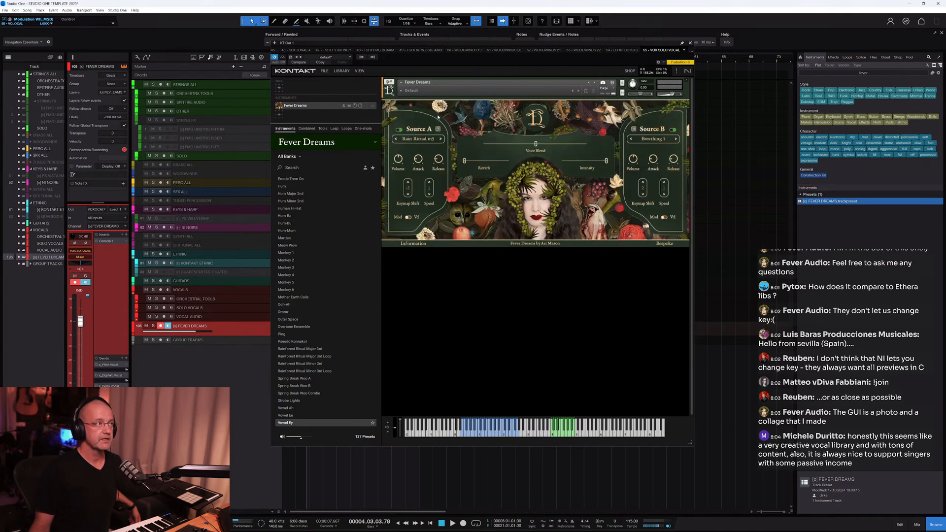
# Load the Chant 1 Pattern 1 preset in Fever Dreams and lower the instrument's tuning.
pyautogui.click(399, 92)
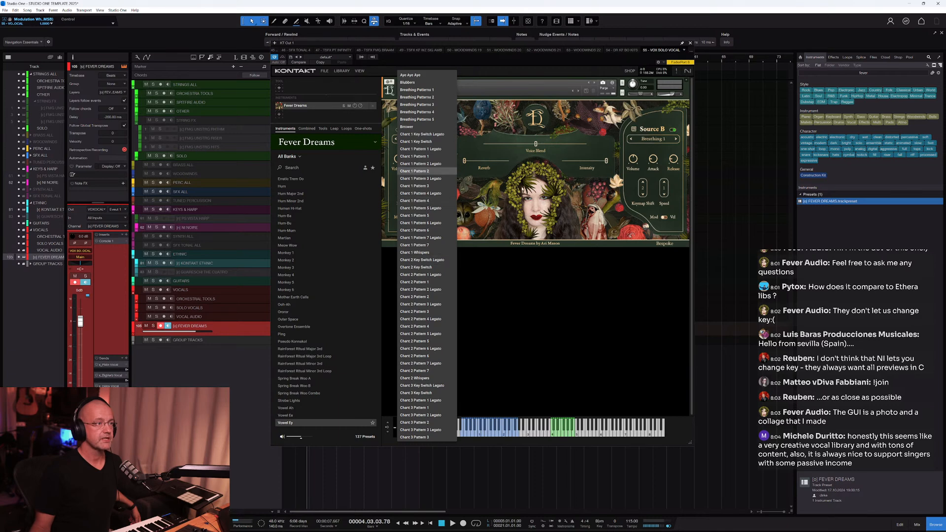
pyautogui.click(291, 289)
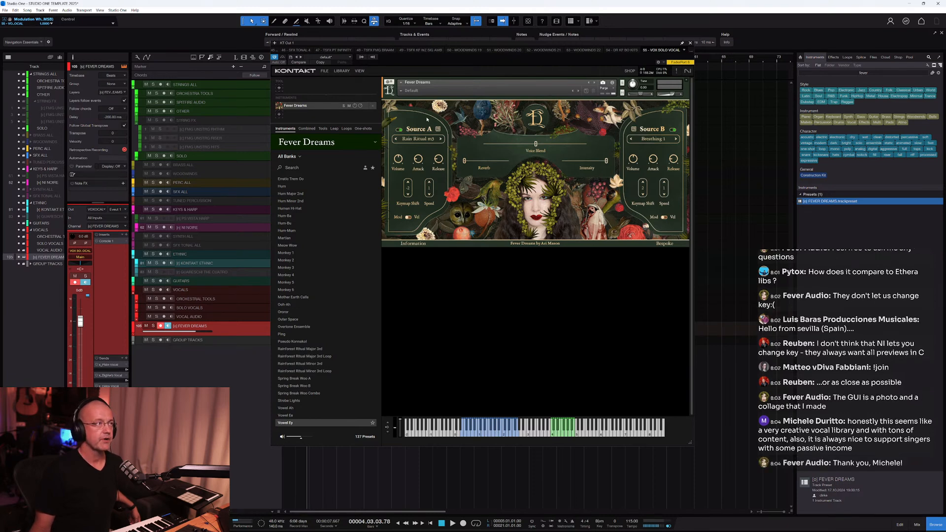
pyautogui.click(402, 91)
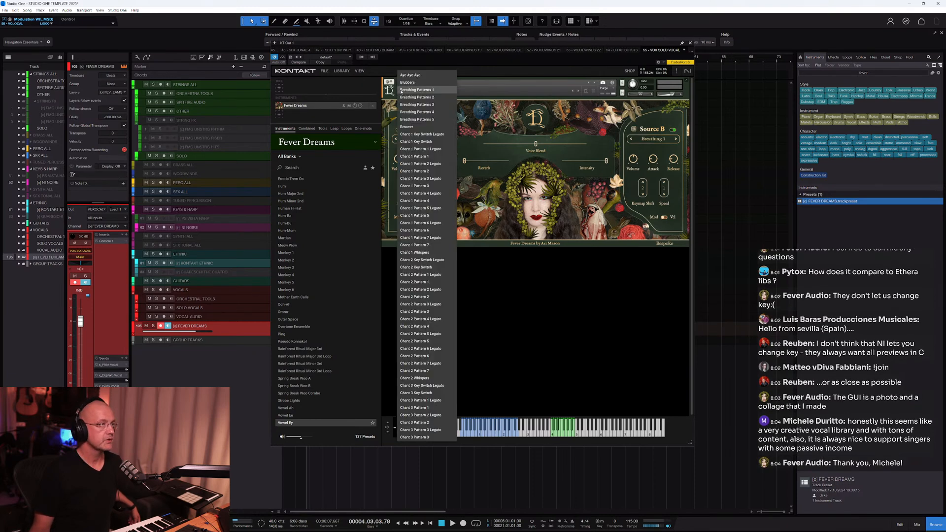
pyautogui.click(414, 156)
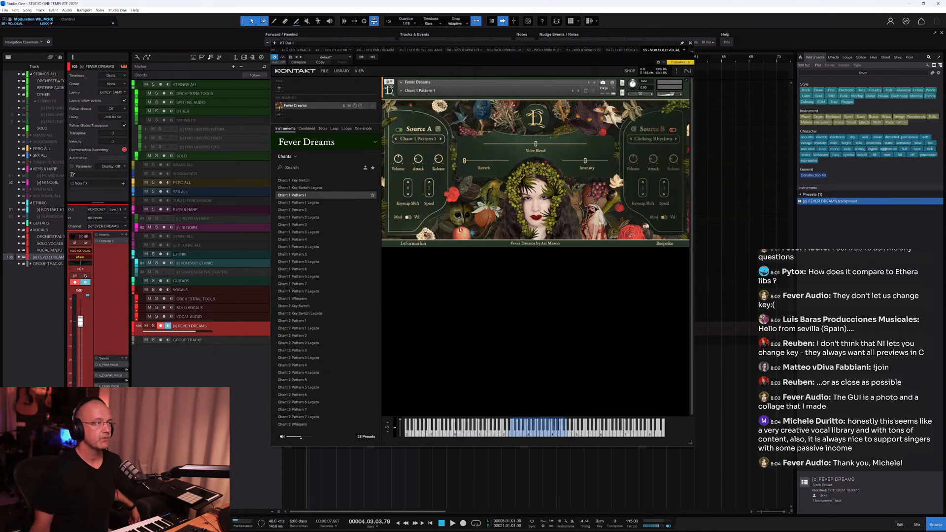
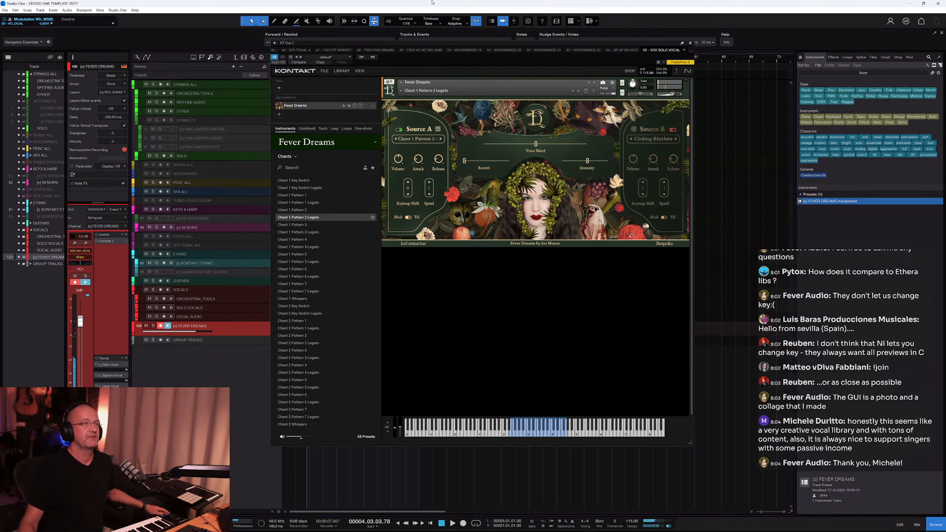
pyautogui.moveTo(633, 84); pyautogui.dragTo(628, 99)
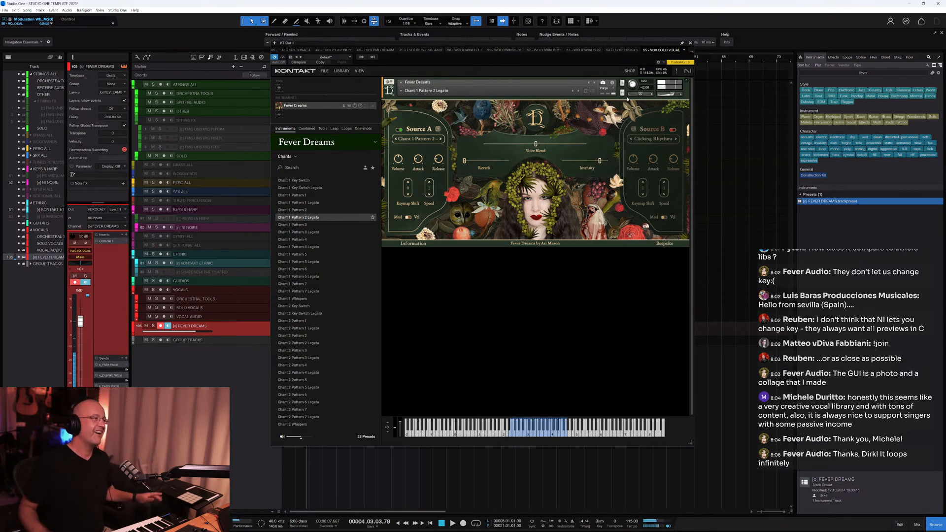
# Route the Fever Dreams channel's output to the _Vocal bus and close the Console 1 window.
pyautogui.click(90, 257)
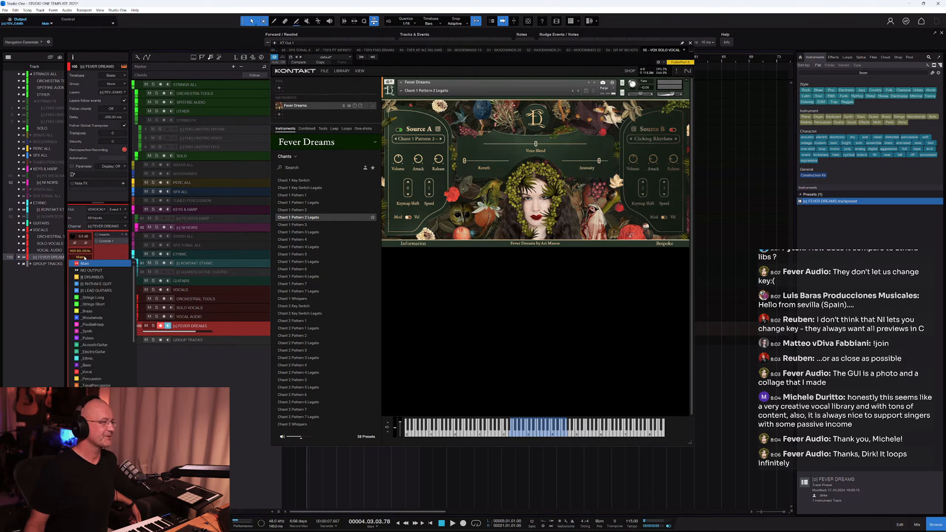
pyautogui.click(115, 373)
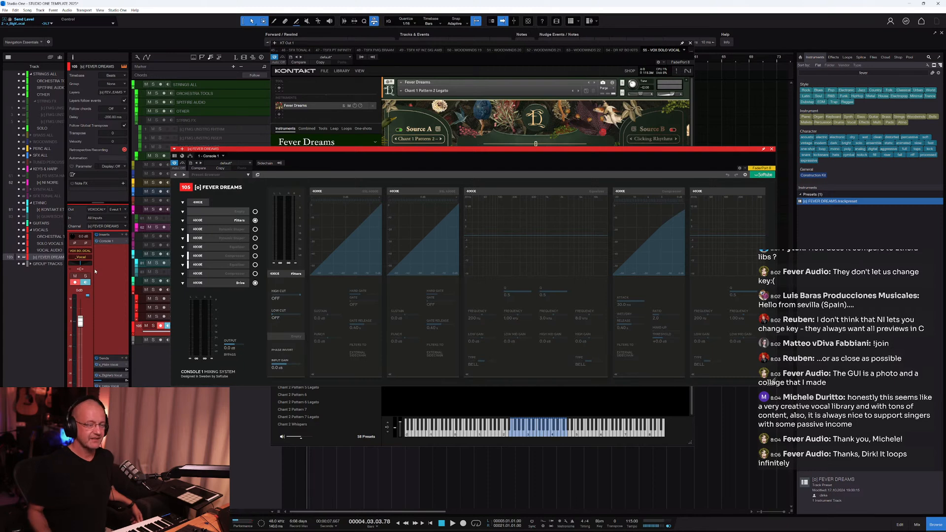
pyautogui.click(772, 149)
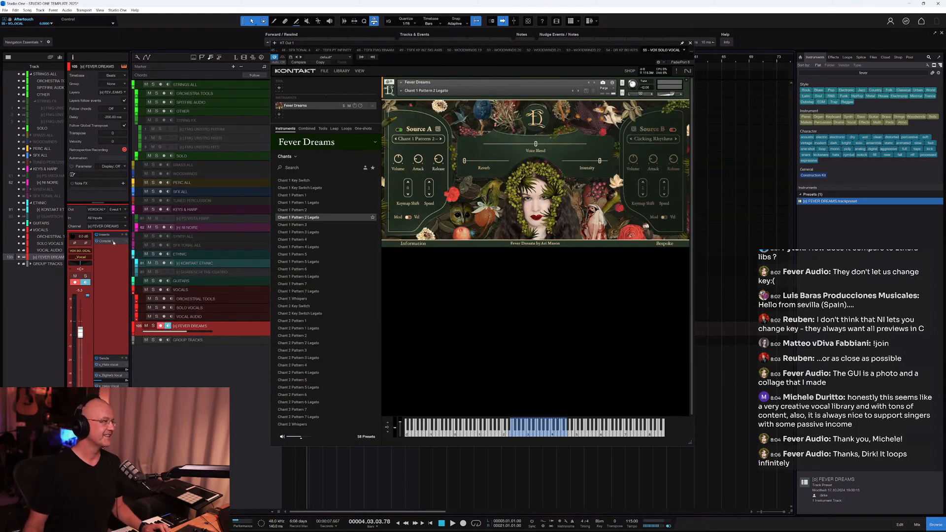
# Insert the Decapitator effect on the Fever Dreams channel and set its saturation style to N.
pyautogui.click(128, 235)
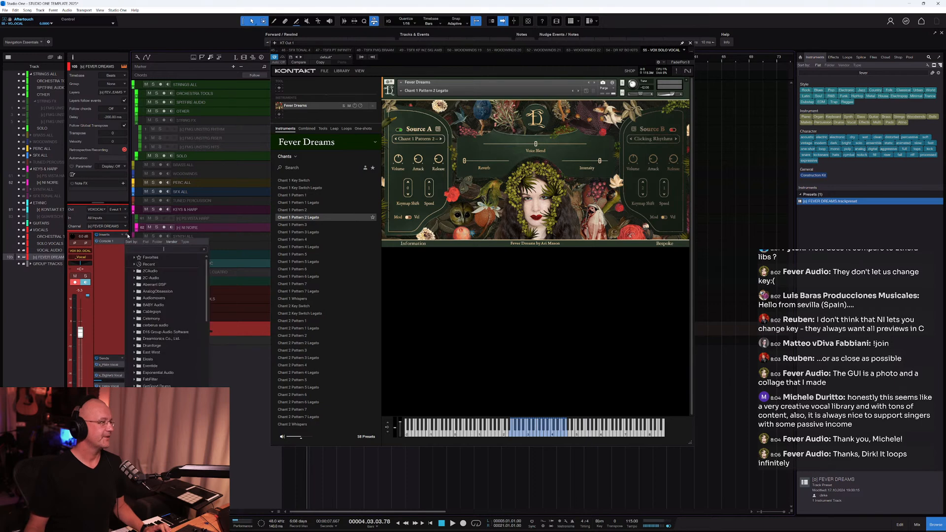
pyautogui.write('dec')
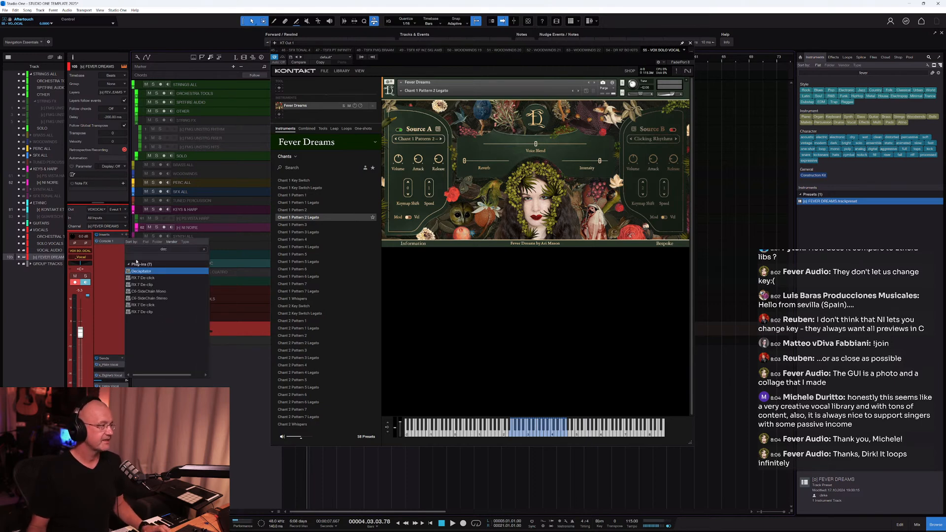
pyautogui.doubleClick(141, 271)
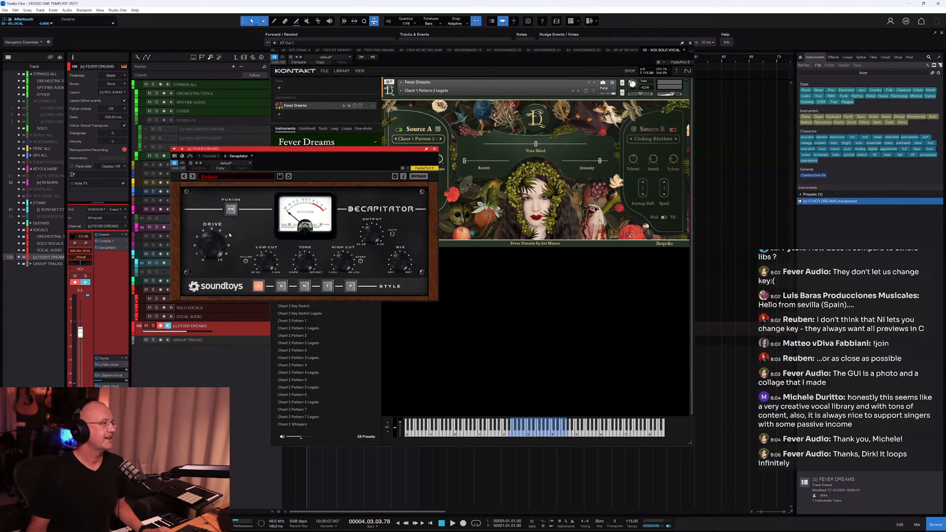
pyautogui.click(281, 286)
pyautogui.click(304, 286)
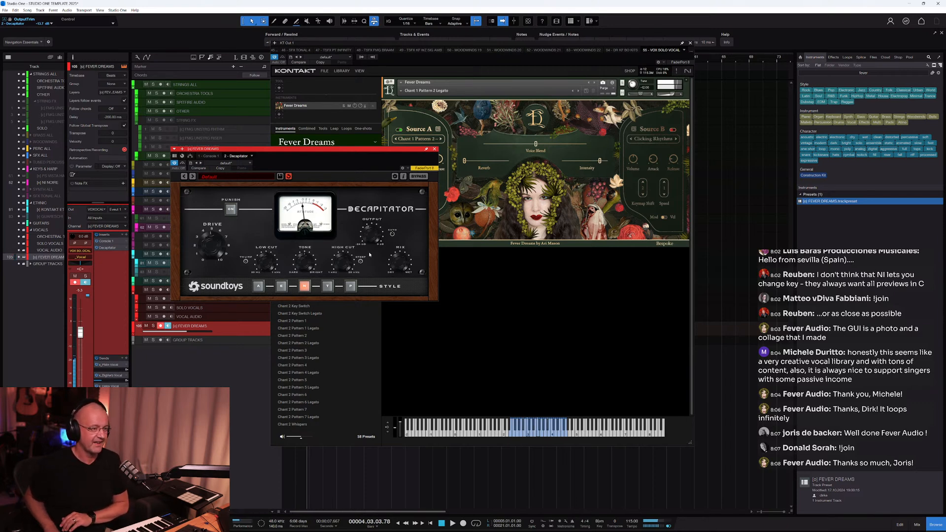
pyautogui.moveTo(414, 148); pyautogui.dragTo(351, 229)
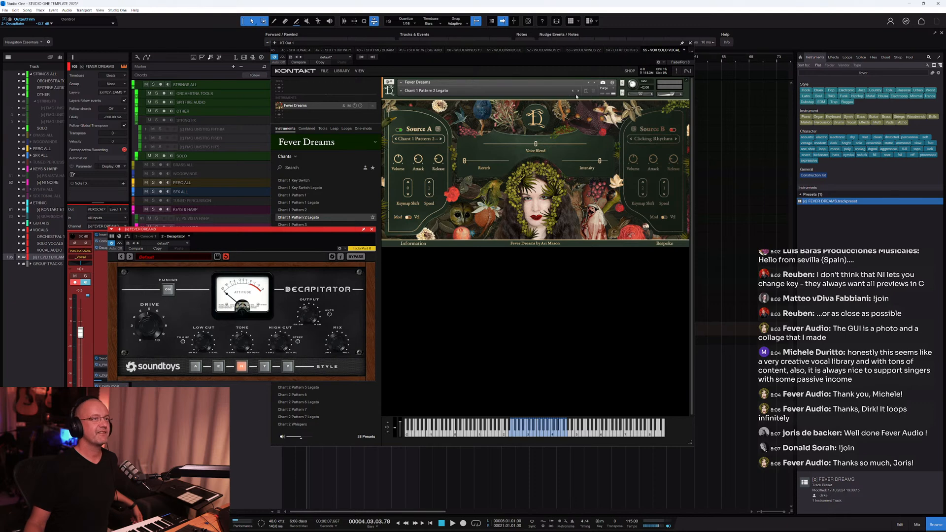
# Step through the chant presets to Chant 1 Pattern 3 Legato.
pyautogui.click(580, 95)
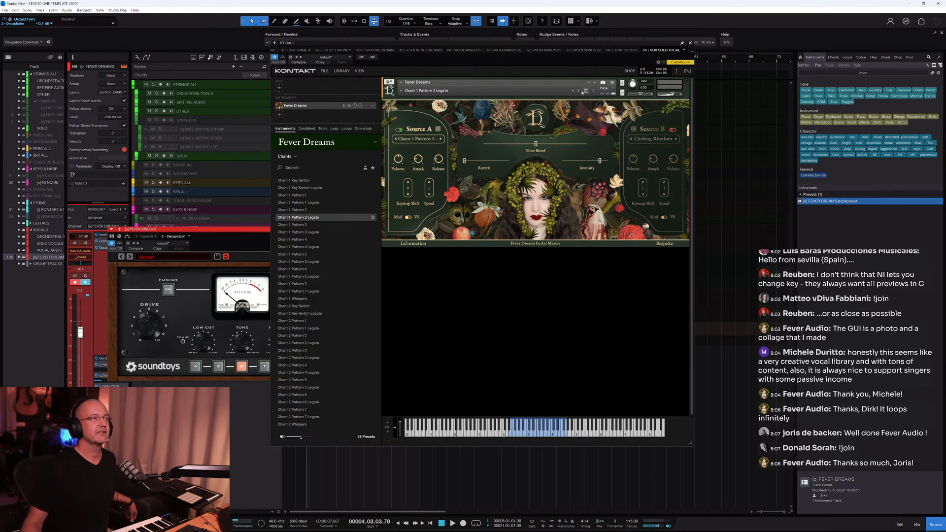
pyautogui.click(578, 92)
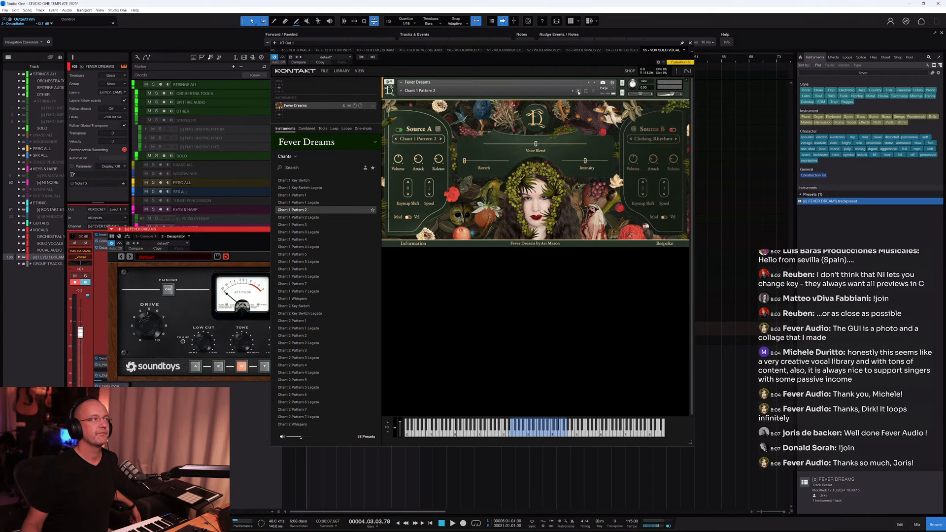
pyautogui.click(578, 92)
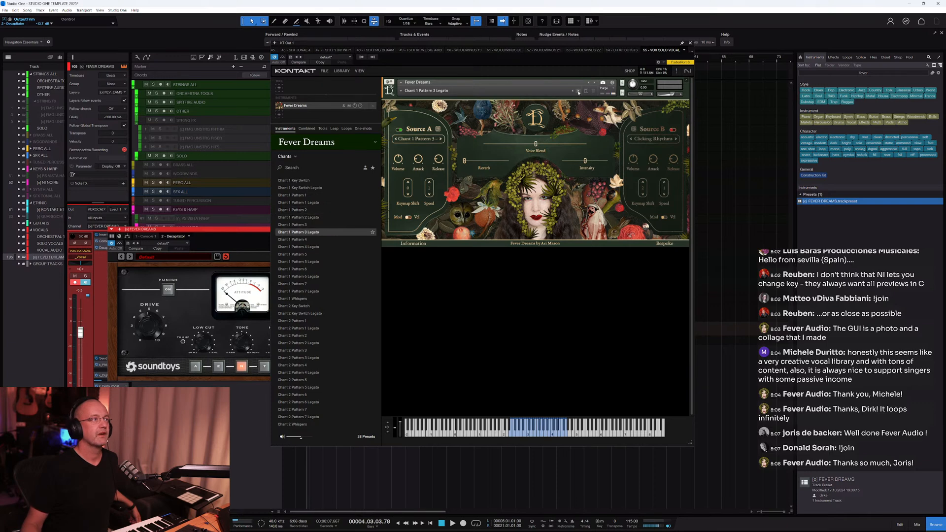
pyautogui.click(578, 92)
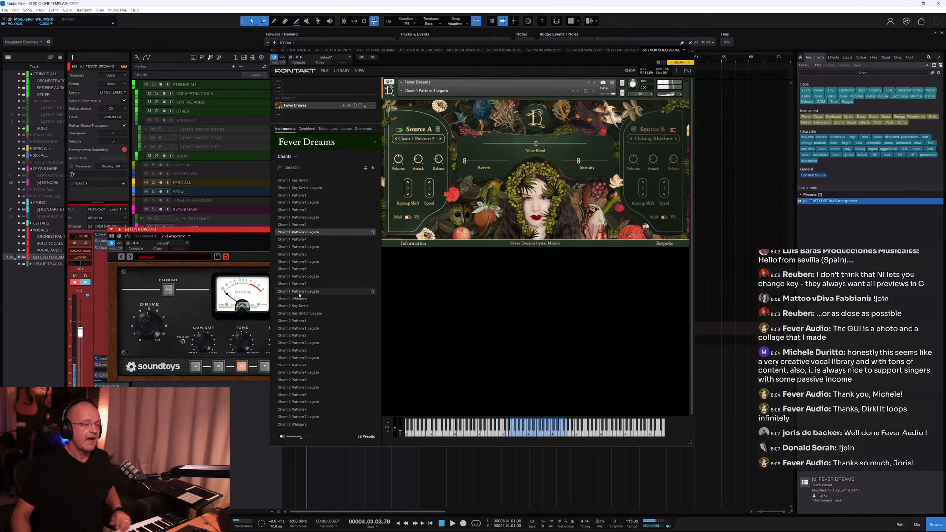
# Deactivate the Decapitator insert and set the song tempo to 110.
pyautogui.click(111, 245)
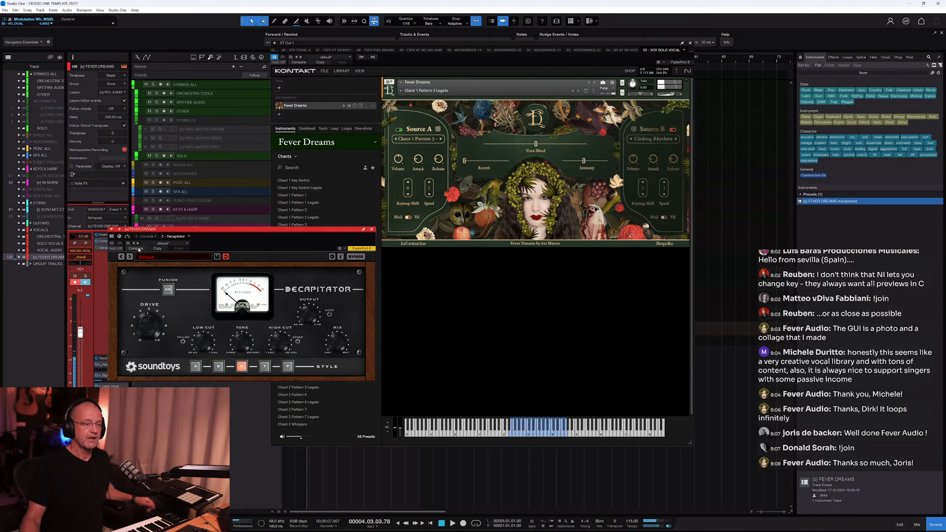
pyautogui.doubleClick(632, 522)
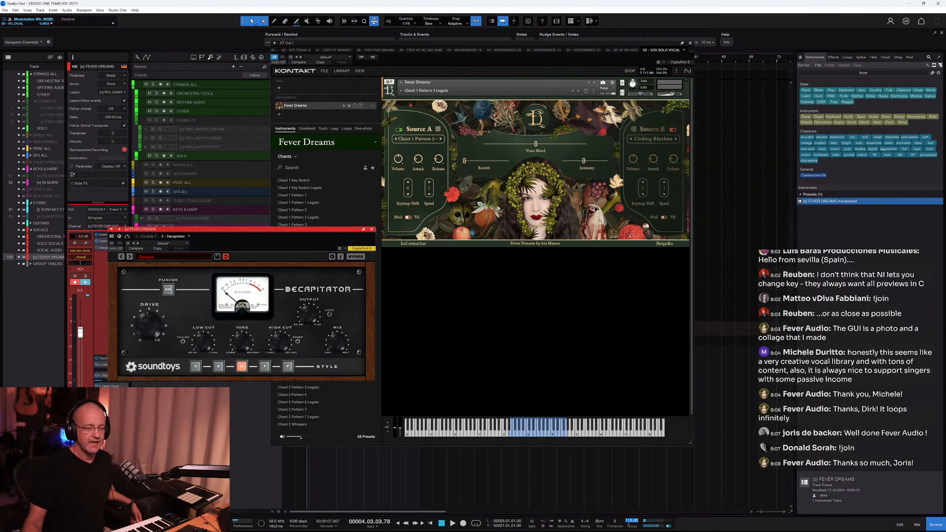
pyautogui.write('11')
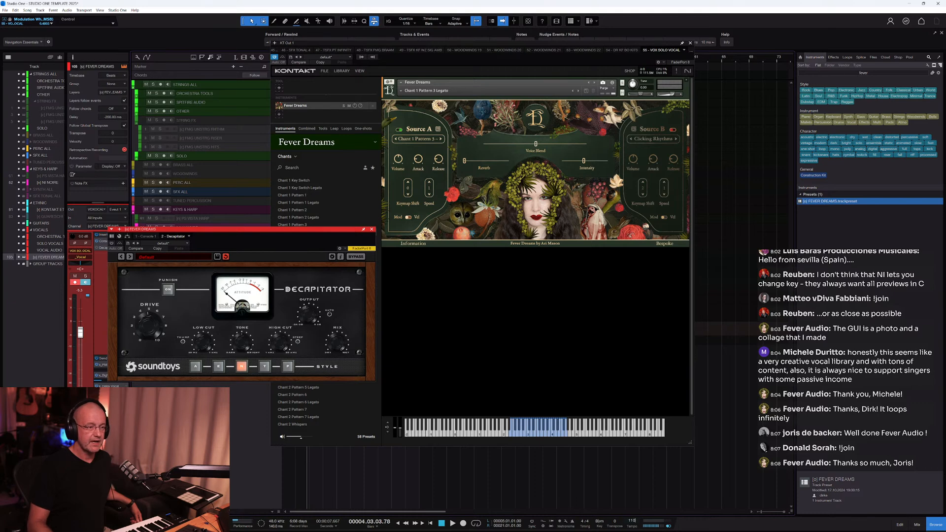
pyautogui.write('0')
pyautogui.press('Return')
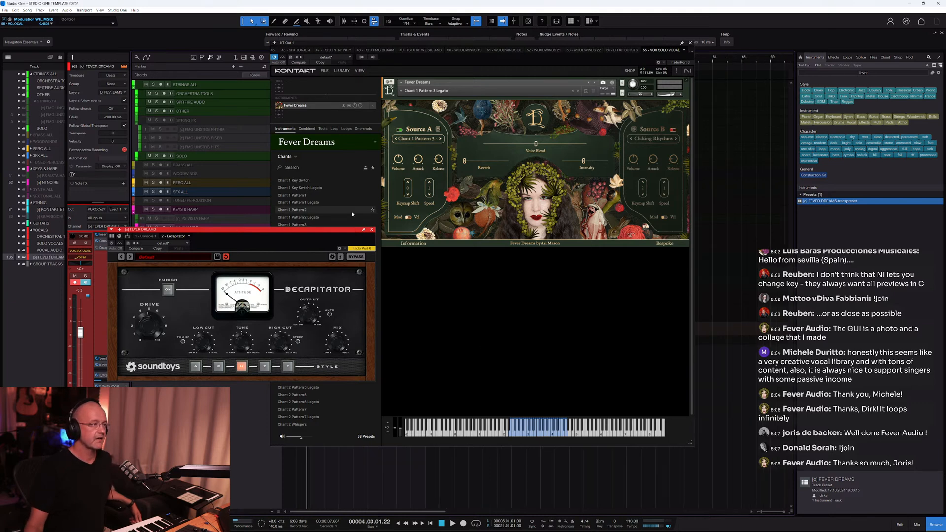
pyautogui.click(372, 230)
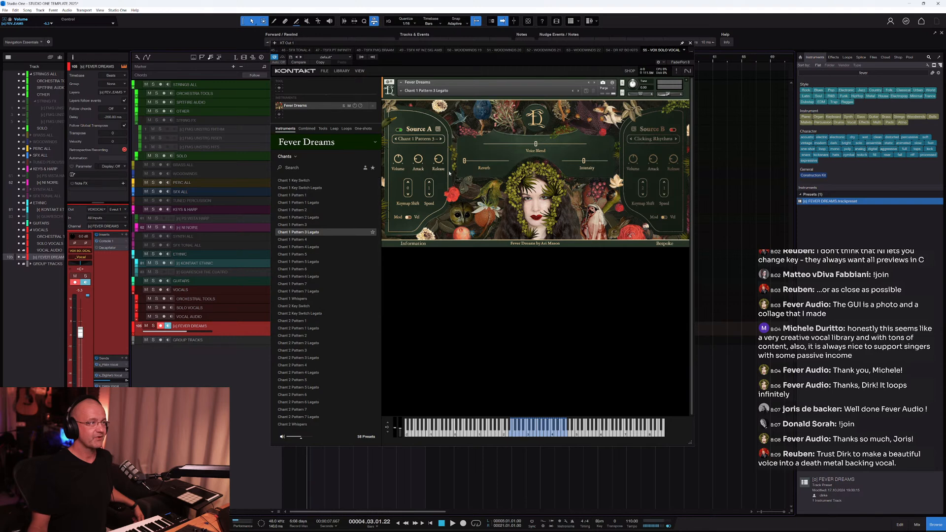
# Widen the preset list to all banks and load the Breathing Patterns 2 preset.
pyautogui.scroll(-3, 330, 191)
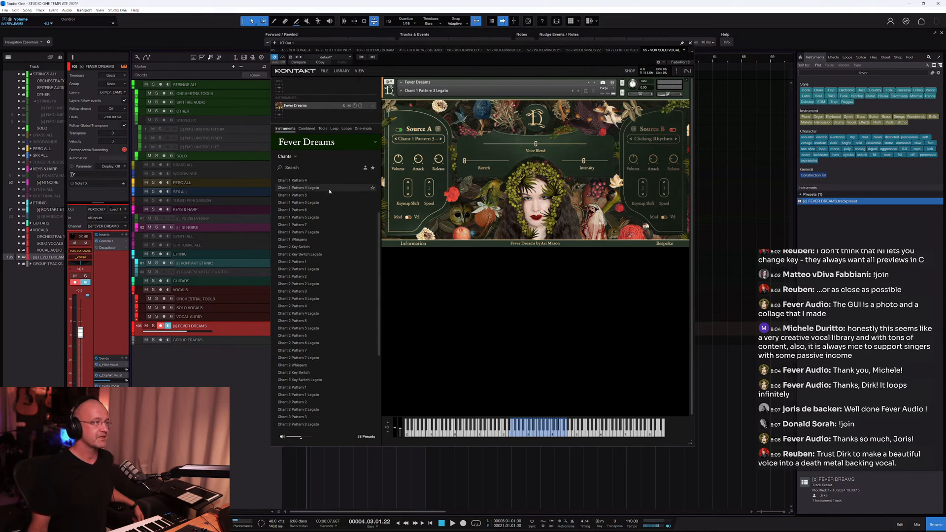
pyautogui.click(293, 157)
pyautogui.click(296, 164)
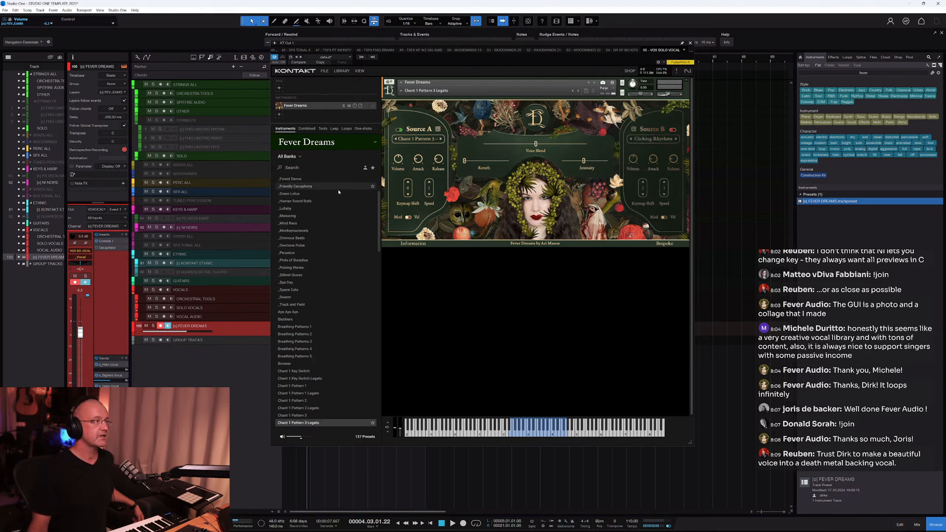
pyautogui.scroll(1, 332, 207)
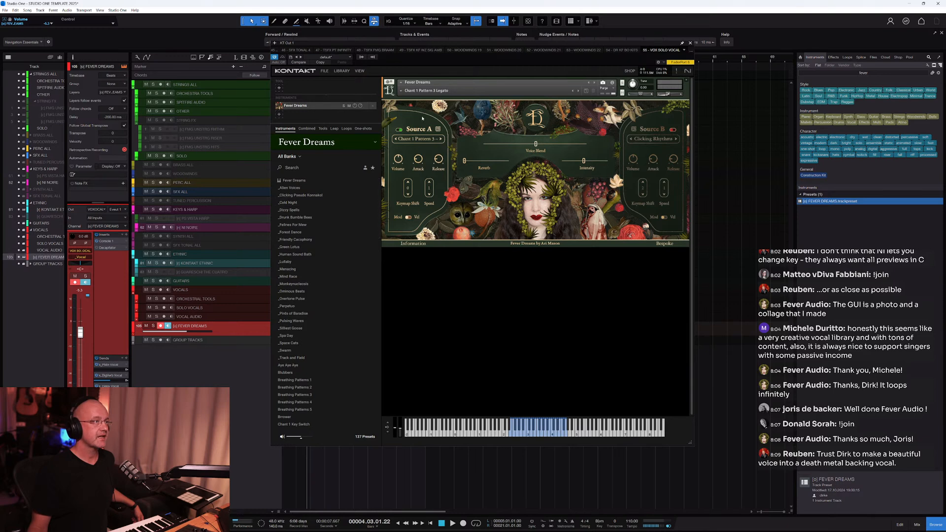
pyautogui.click(401, 93)
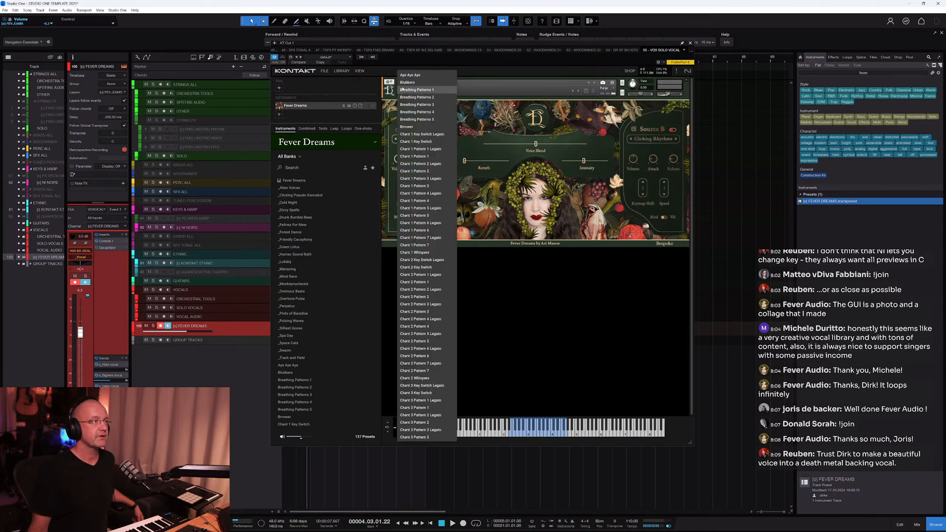
pyautogui.click(417, 97)
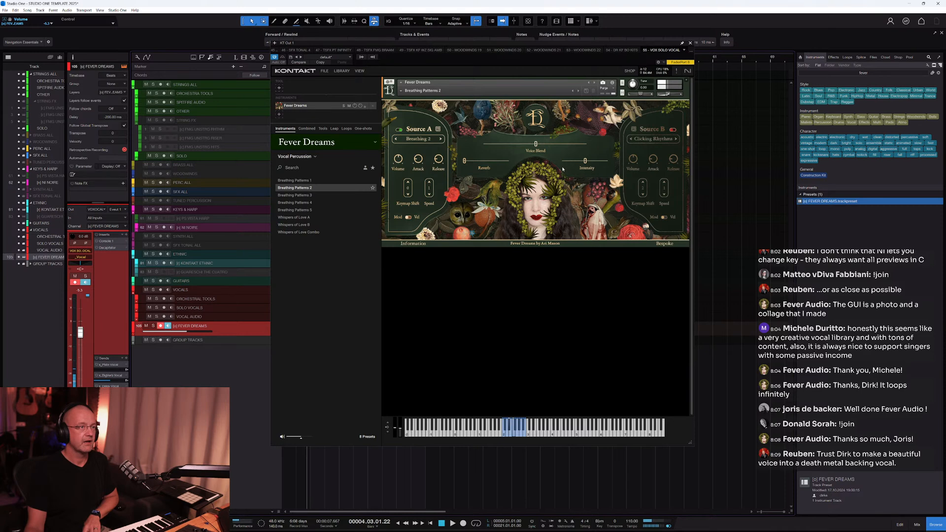
# Raise the Breathing Patterns 2 Intensity to maximum and enable Punish in the channel's Decapitator effect.
pyautogui.moveTo(585, 163); pyautogui.dragTo(595, 162)
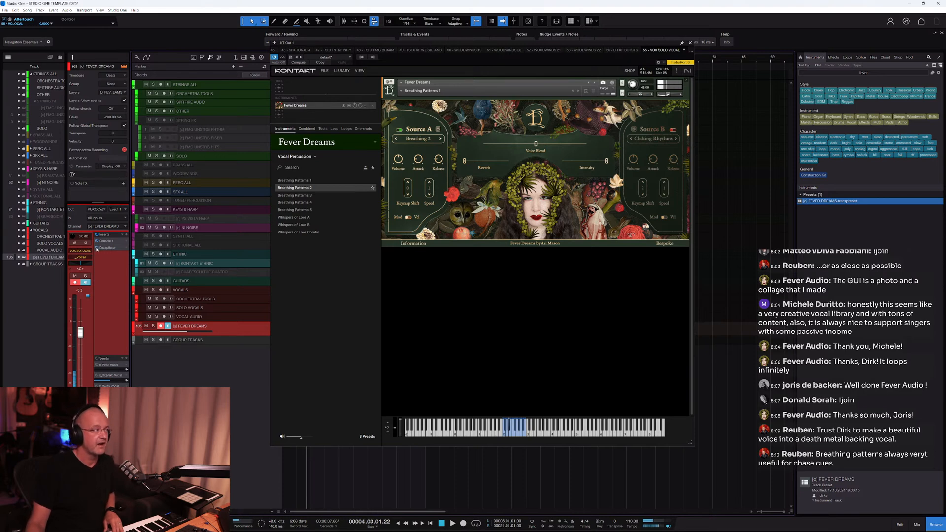
pyautogui.click(108, 248)
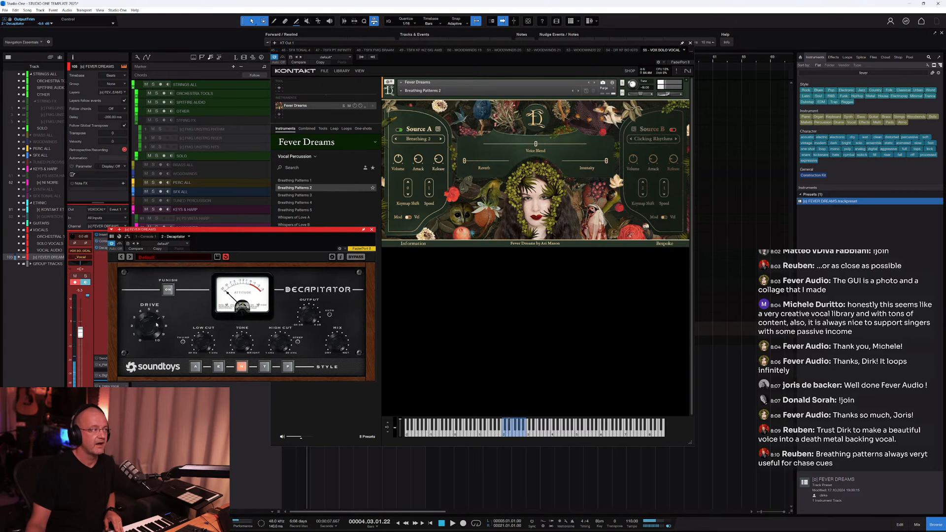
pyautogui.click(168, 290)
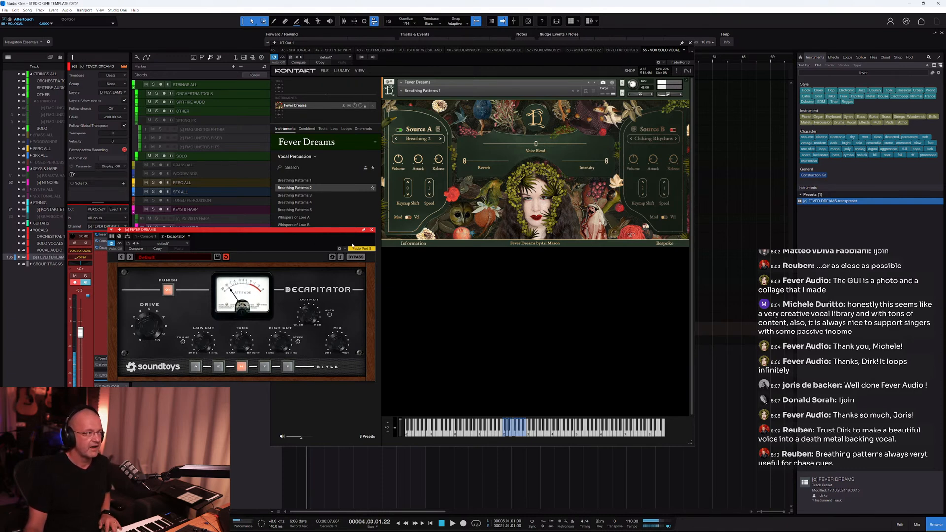
pyautogui.click(372, 230)
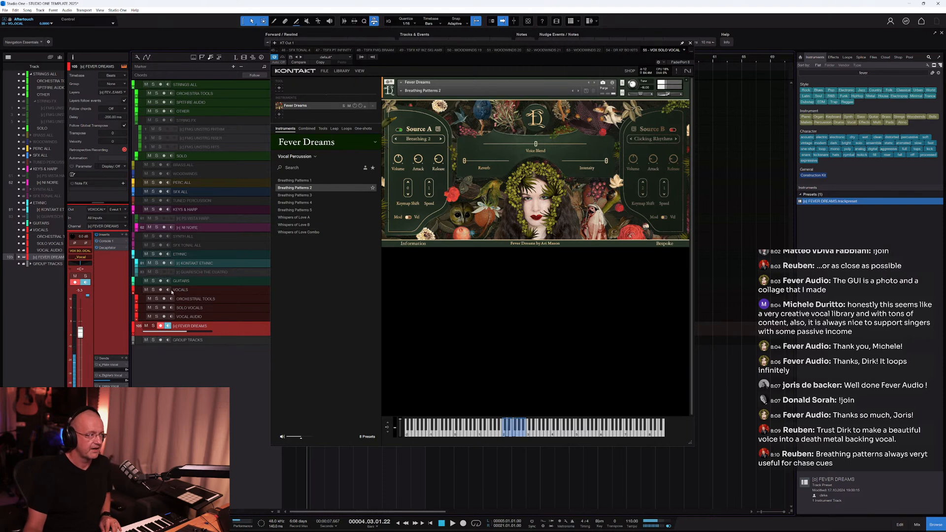
# Insert ShaperBox 3 on the Fever Dreams channel and place its window clear of the webcam area.
pyautogui.click(125, 235)
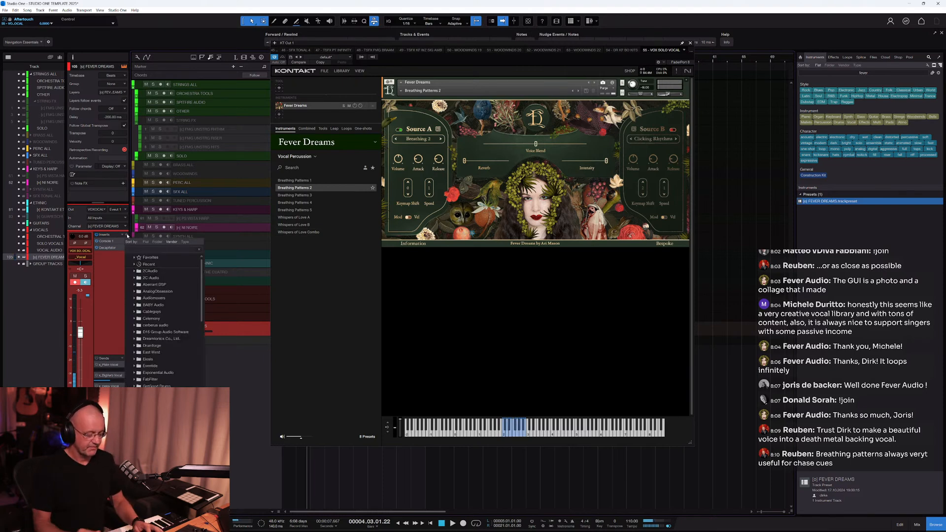
pyautogui.write('cab')
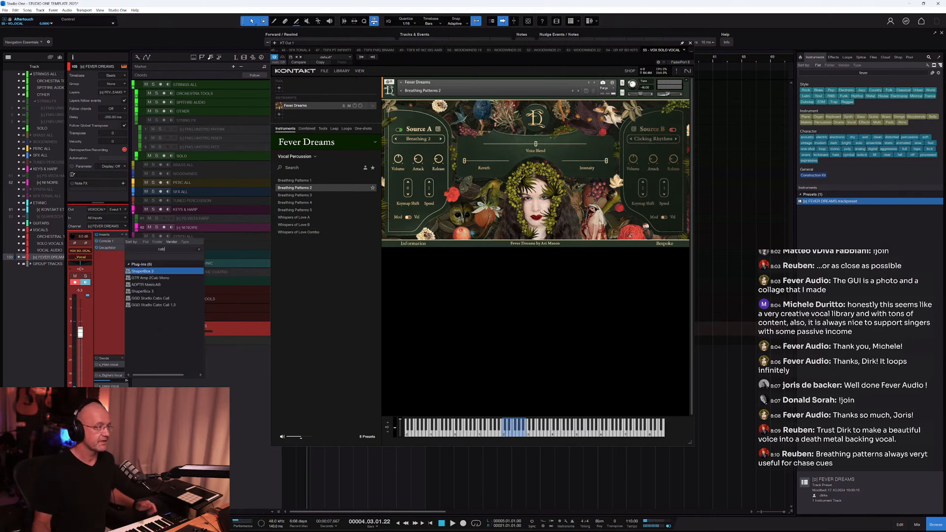
pyautogui.doubleClick(133, 271)
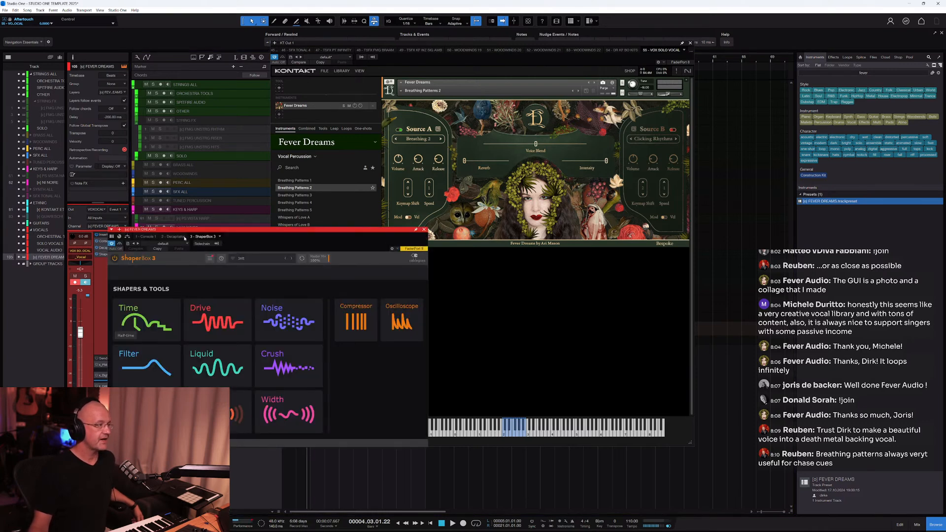
pyautogui.moveTo(183, 231); pyautogui.dragTo(198, 168)
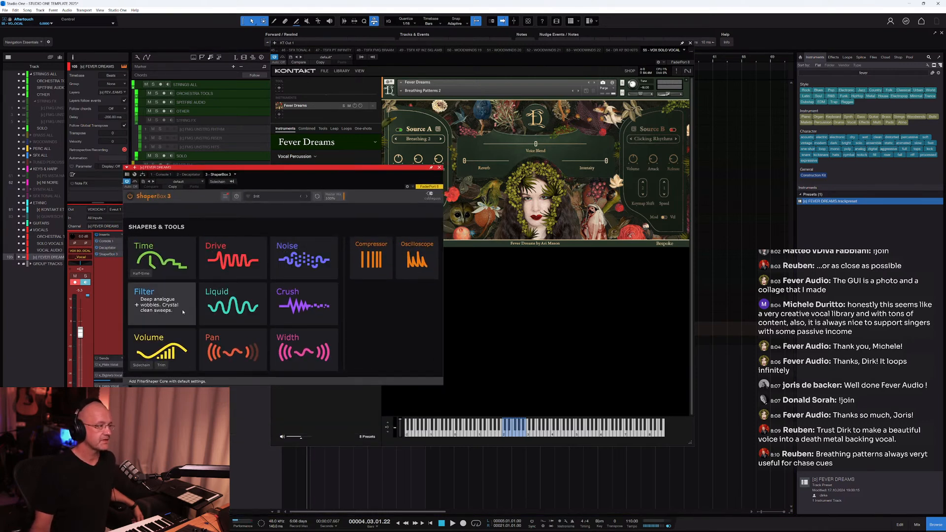
# Add a Filter shaper in ShaperBox 3 and try two different Creative patterns for its cutoff curve.
pyautogui.click(169, 316)
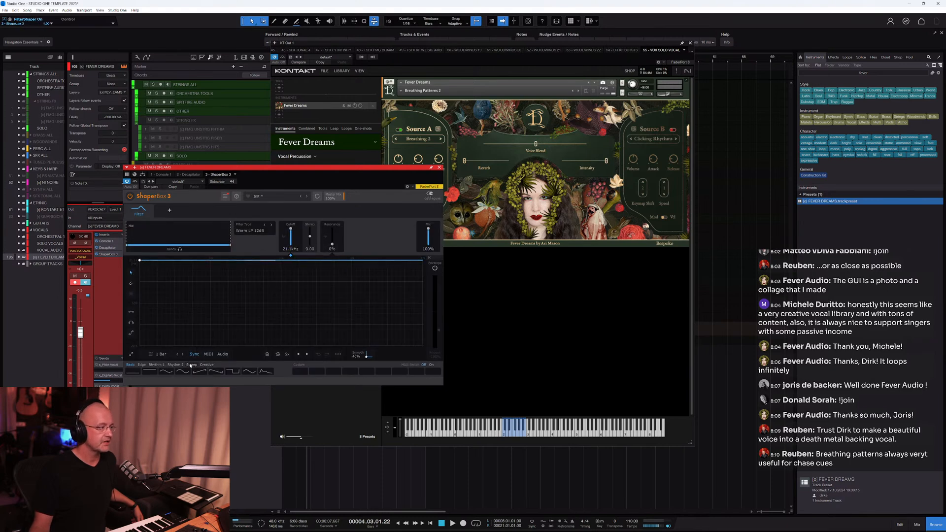
pyautogui.click(207, 365)
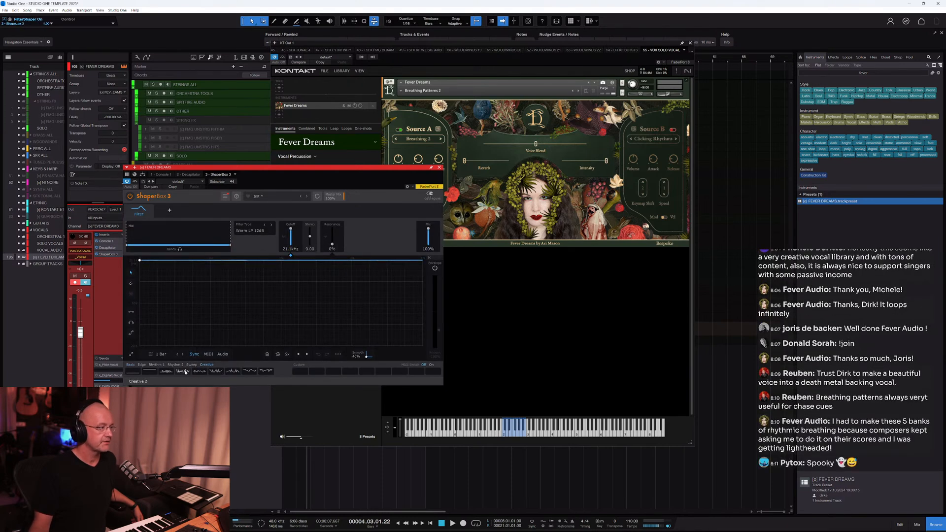
pyautogui.click(183, 371)
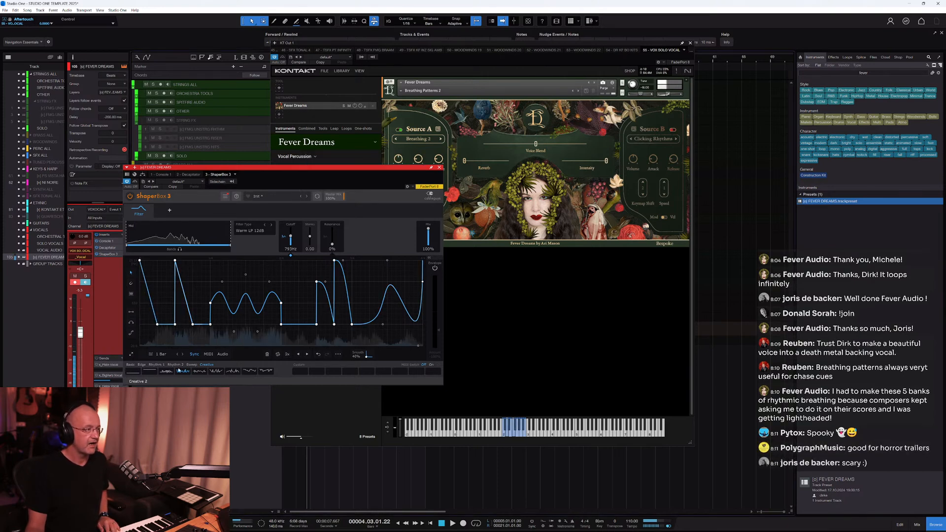
pyautogui.click(215, 371)
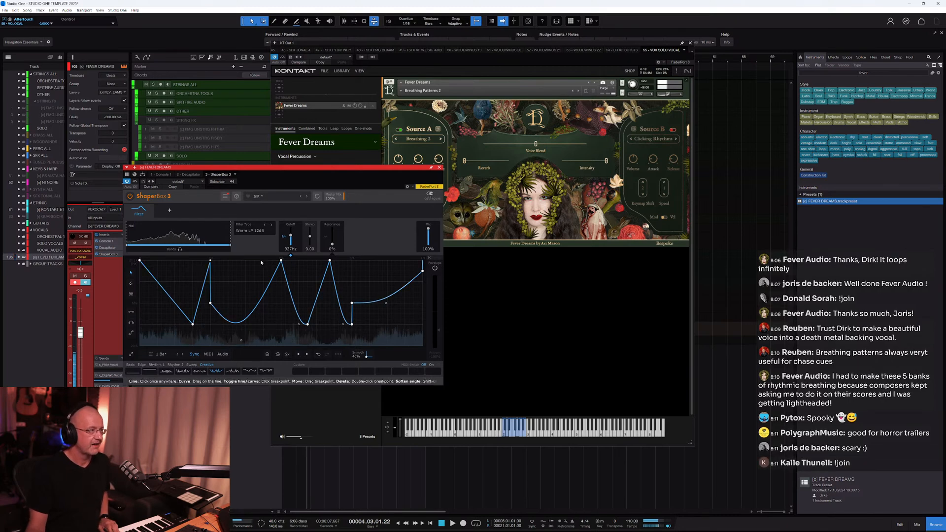
# Try the Complex Stereo preset in ShaperBox 3 and remove that effect from the Fever Dreams channel.
pyautogui.click(271, 195)
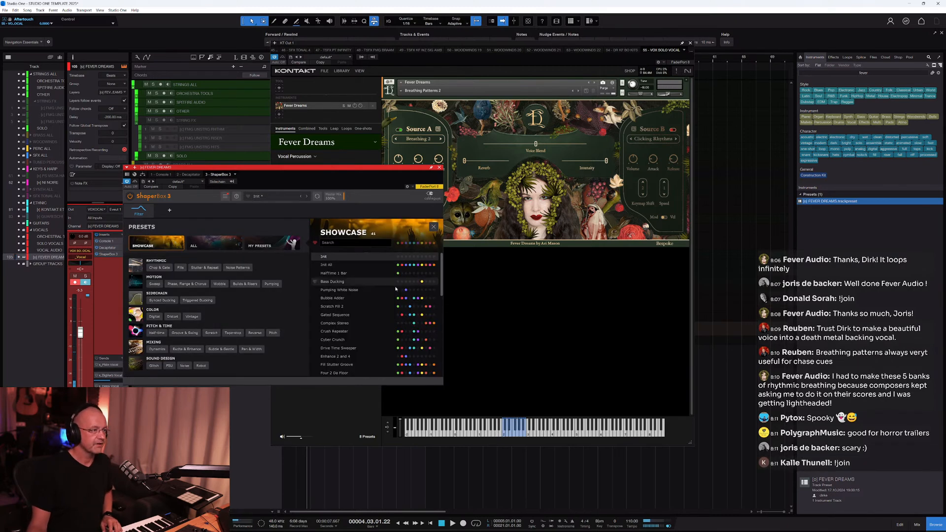
pyautogui.click(361, 324)
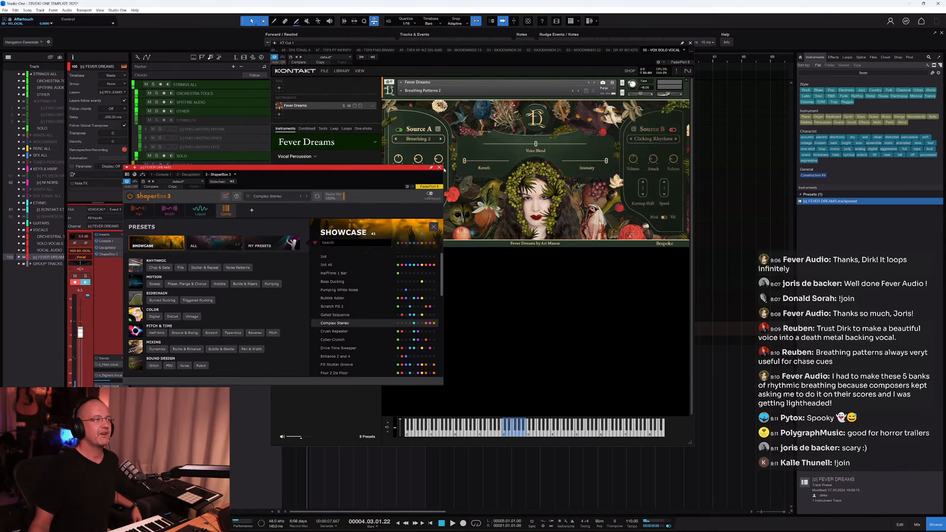
pyautogui.click(440, 168)
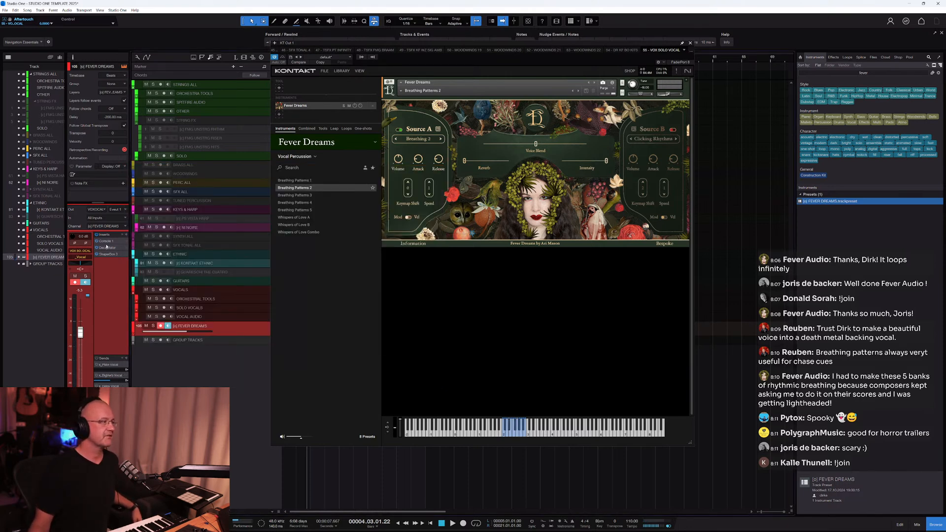
pyautogui.rightClick(119, 253)
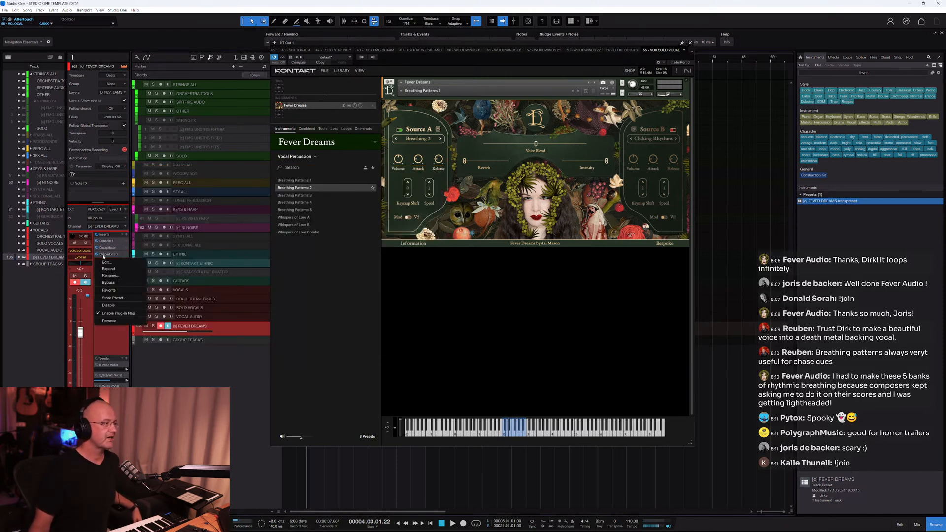
pyautogui.click(113, 311)
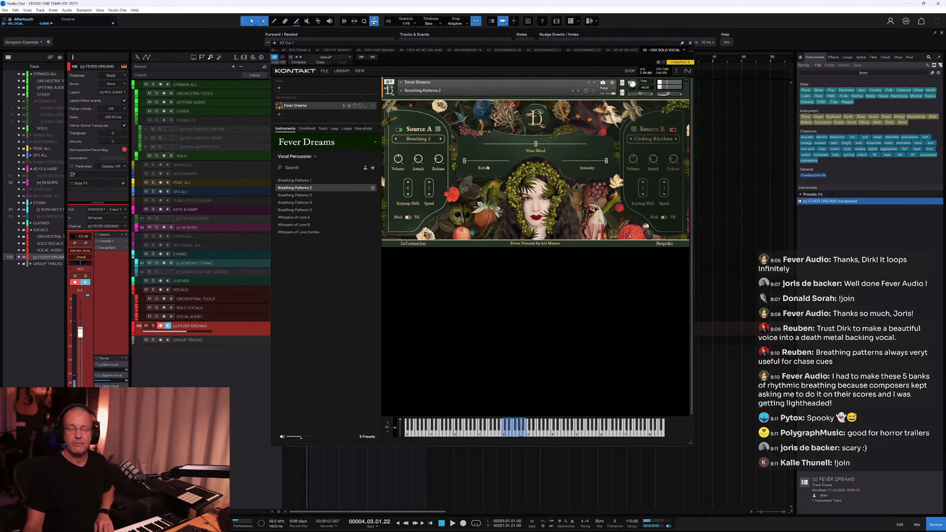
# Load the Breathing Patterns 3 preset and raise the Fever Dreams channel volume.
pyautogui.click(591, 92)
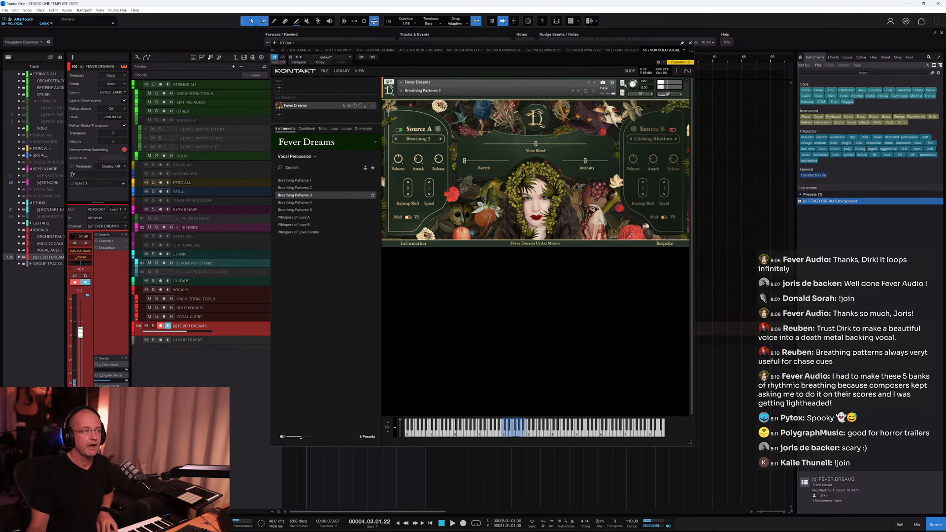
pyautogui.moveTo(80, 333); pyautogui.dragTo(81, 318)
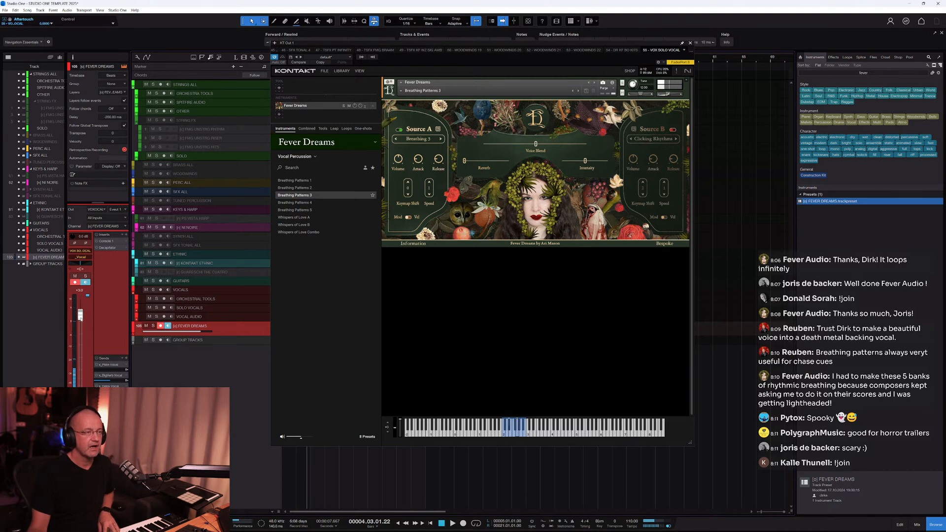
# Narrow the preset list to the Pads bank and load the _Alien Voices and _Cold Night presets in turn.
pyautogui.click(316, 156)
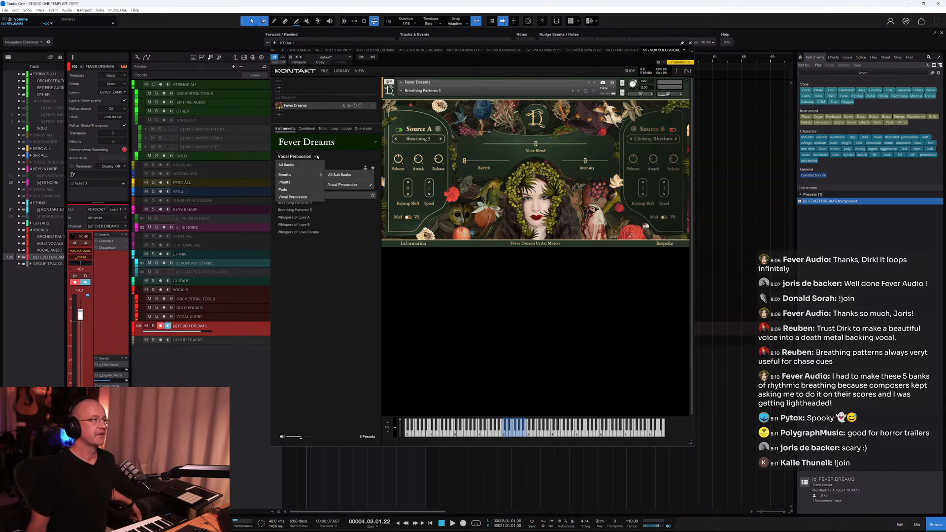
pyautogui.click(304, 191)
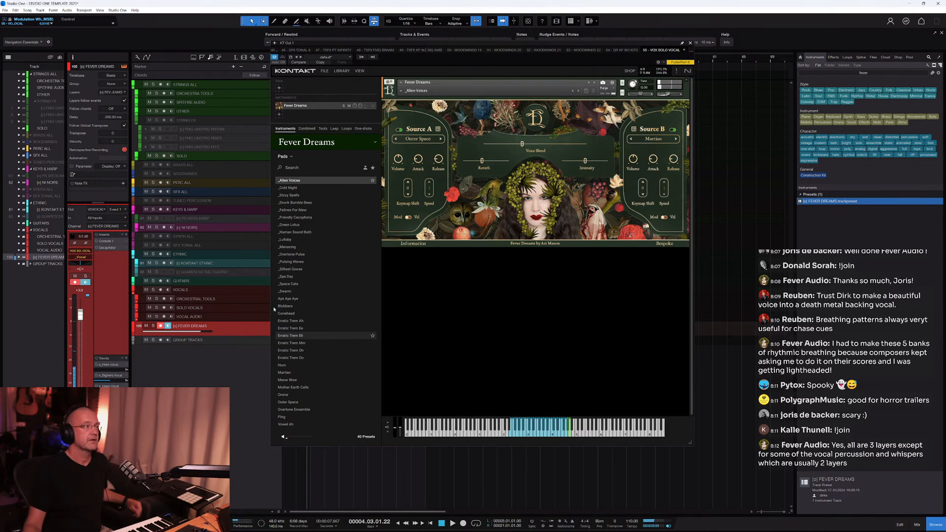
pyautogui.click(286, 188)
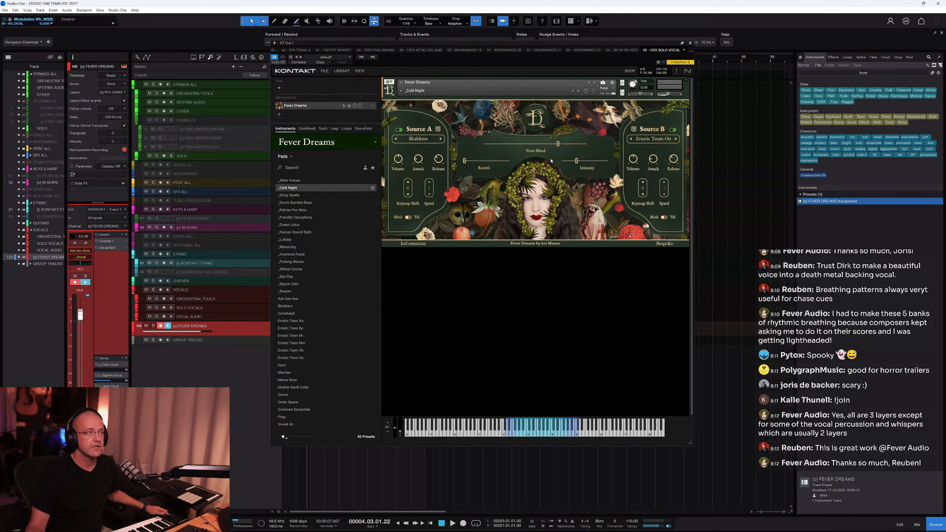
# Raise the Intensity of the _Cold Night preset slightly and adjust the attack of Source A.
pyautogui.click(579, 161)
pyautogui.click(417, 160)
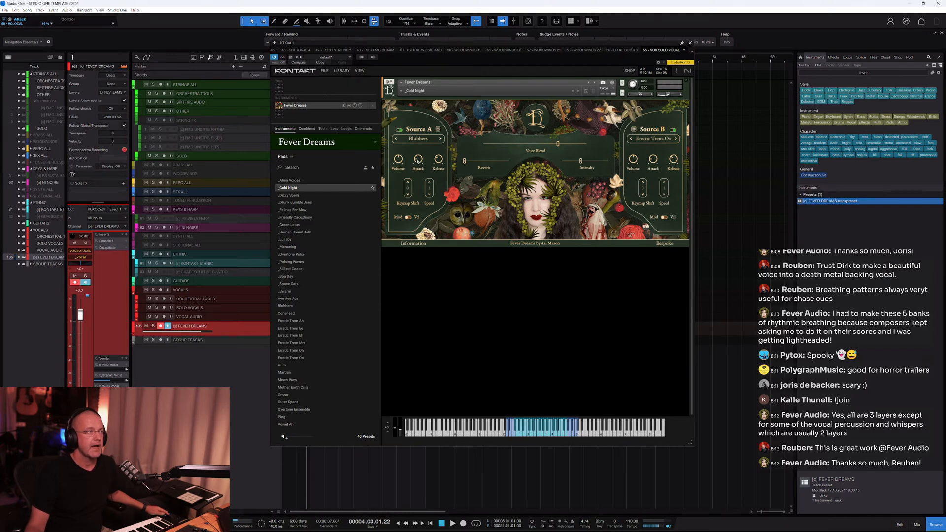
pyautogui.moveTo(418, 159); pyautogui.dragTo(418, 167)
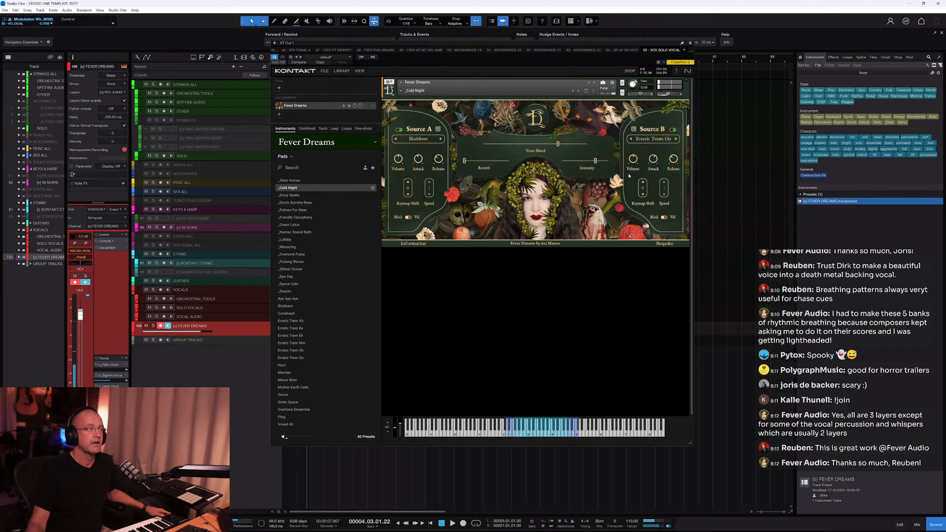
# Shift the keymap of Source A down one step in the _Cold Night preset.
pyautogui.click(409, 196)
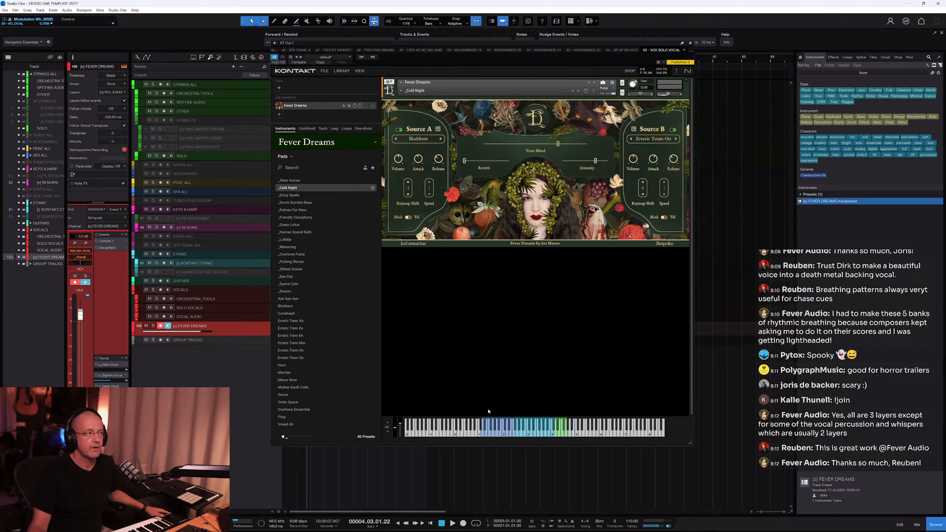
pyautogui.click(408, 183)
pyautogui.click(408, 192)
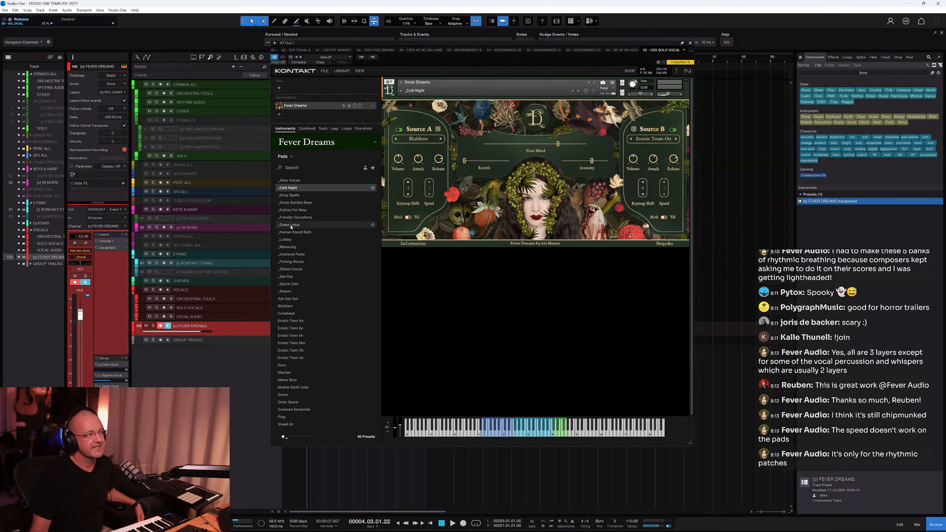
# Preview the _Dizzy Spells pad and load the _Green Lotus preset.
pyautogui.click(316, 194)
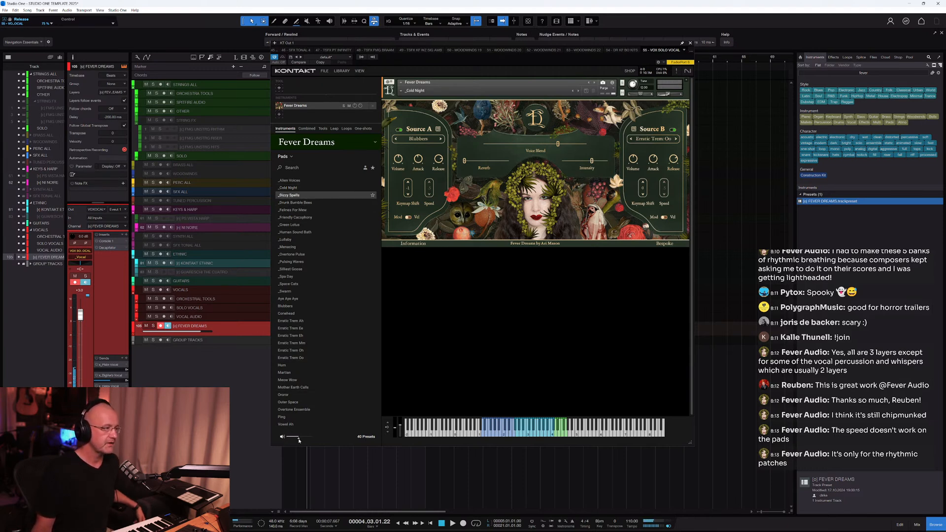
pyautogui.click(290, 224)
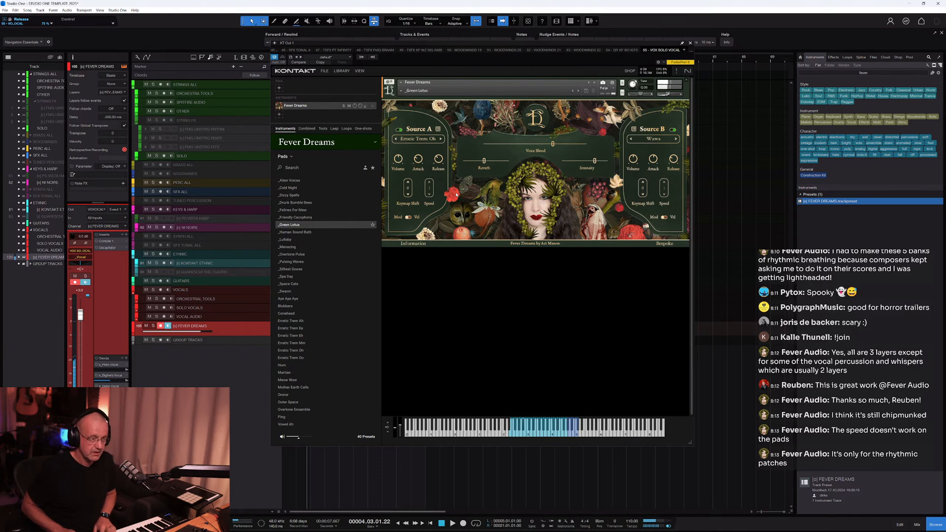
# Add a second _Green Lotus instance and shift the keymaps of its Source A and Source B down two steps each.
pyautogui.doubleClick(306, 225)
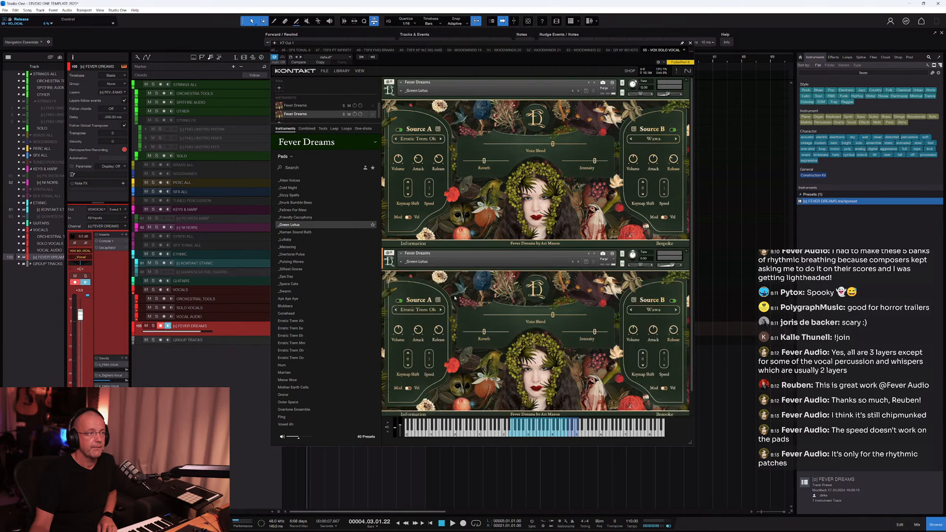
pyautogui.click(409, 366)
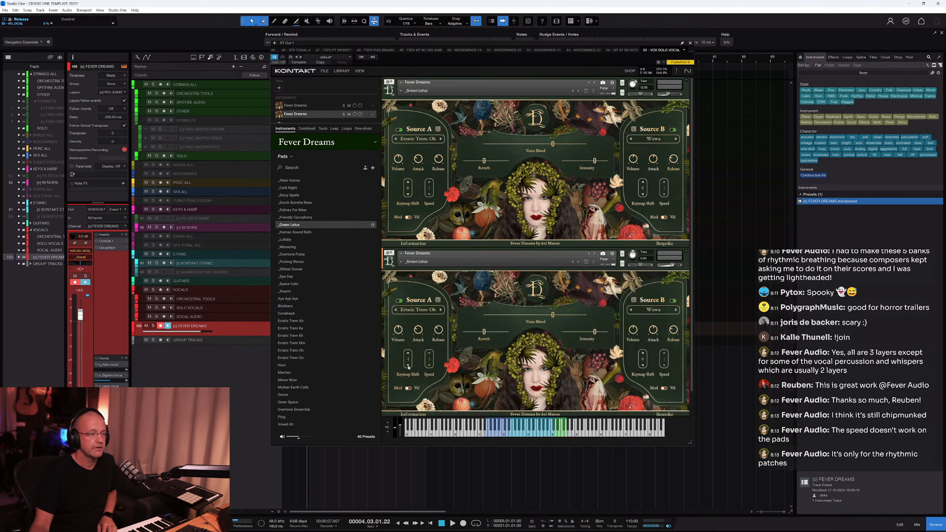
pyautogui.click(409, 366)
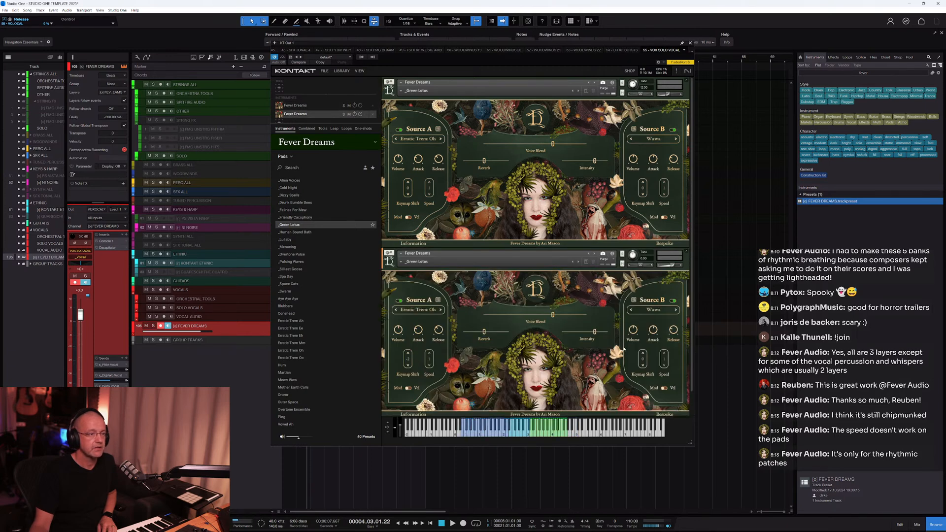
pyautogui.click(643, 366)
pyautogui.click(643, 366)
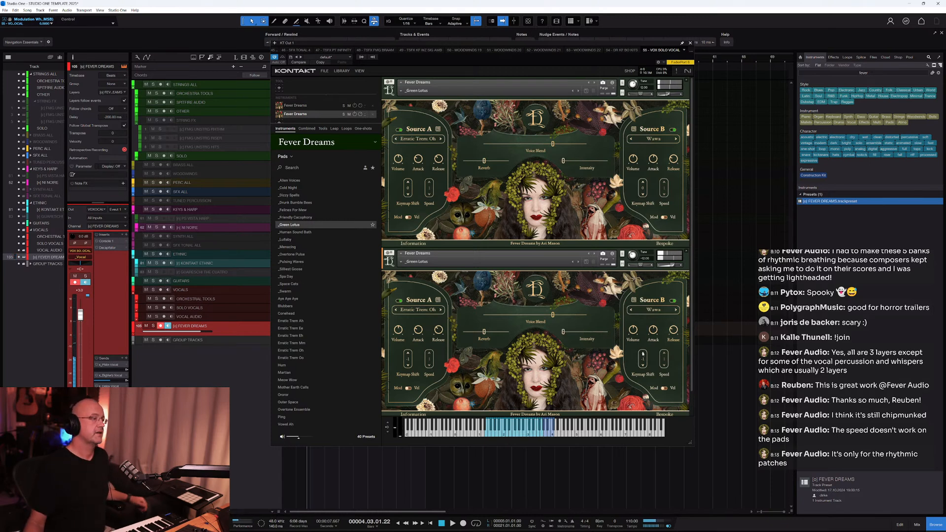
# Keep a single Fever Dreams instance, replace its preset with the _Swarm pad and reset its tuning.
pyautogui.click(293, 254)
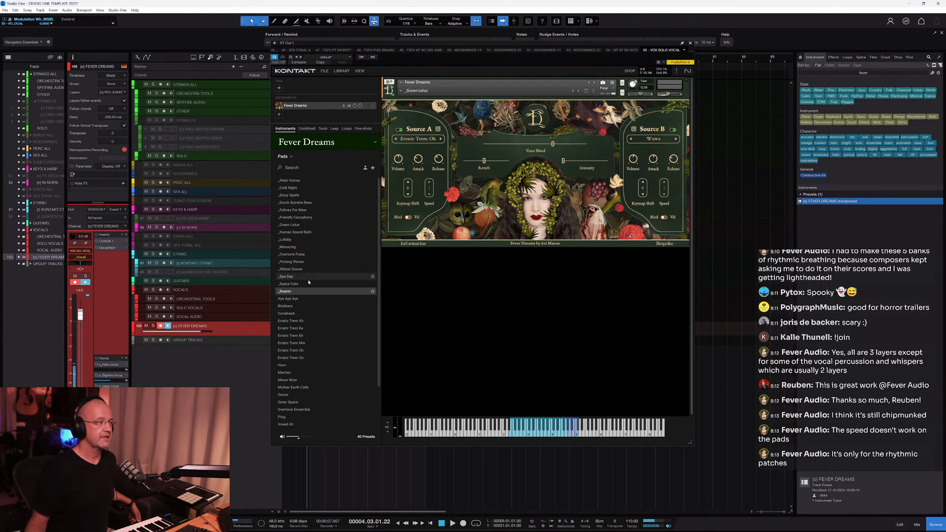
pyautogui.moveTo(286, 291); pyautogui.dragTo(510, 183)
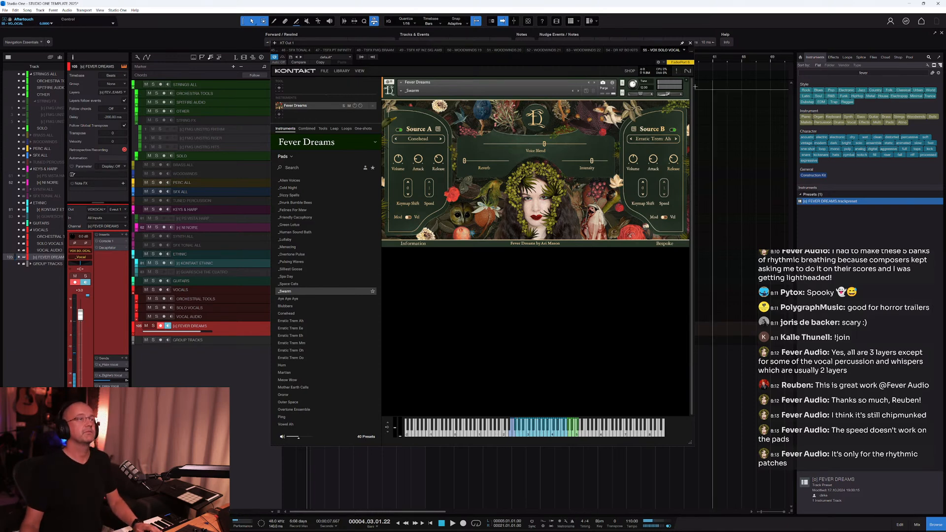
pyautogui.keyDown('ctrl'); pyautogui.click(634, 84); pyautogui.keyUp('ctrl')
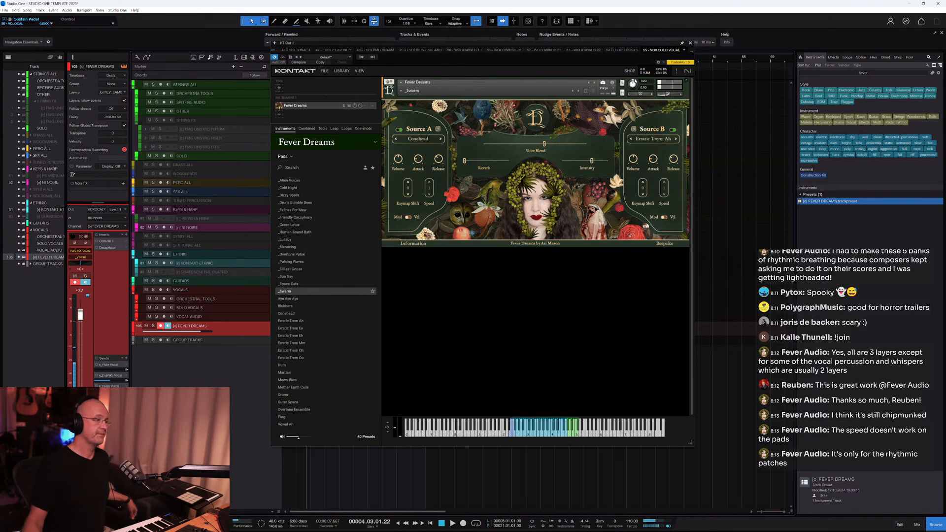
# Preview the Erratic Trem Ah, Mm and Oh pads and the Martian pad.
pyautogui.click(293, 321)
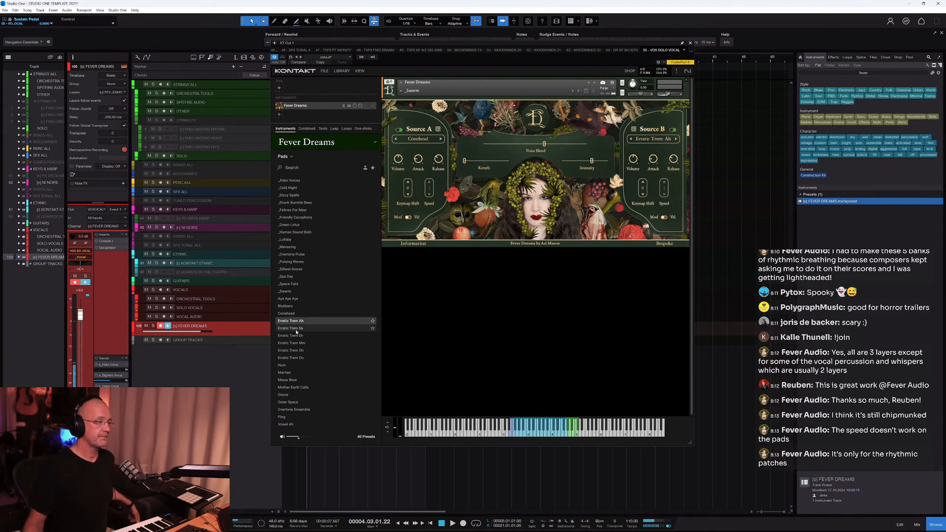
pyautogui.click(294, 343)
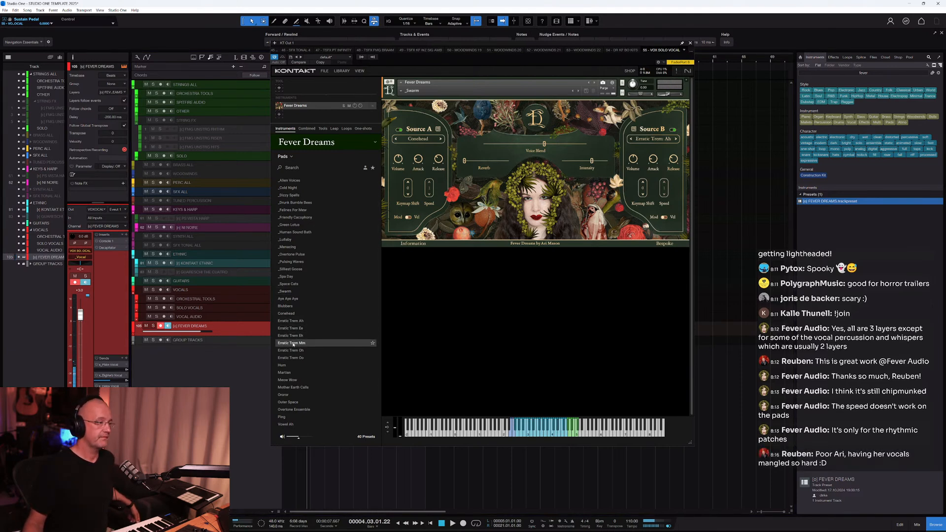
pyautogui.click(295, 350)
pyautogui.scroll(-2, 302, 337)
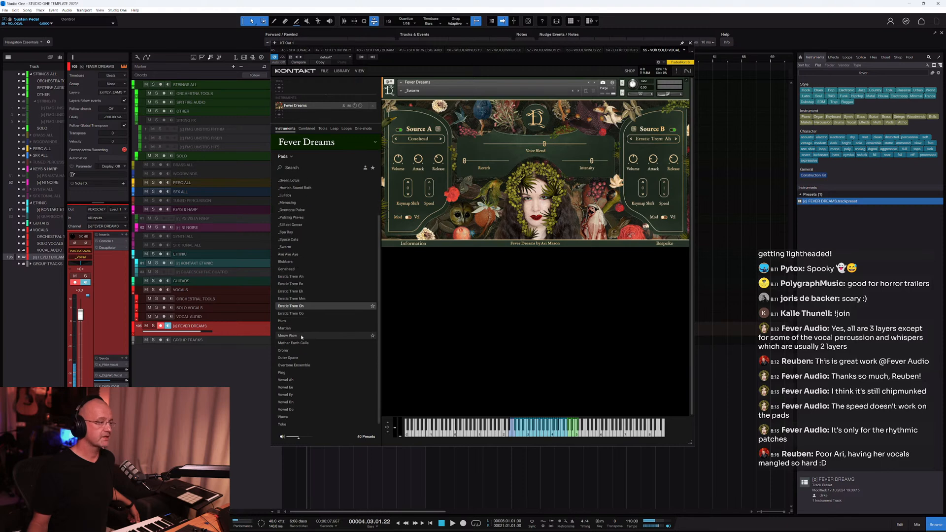
pyautogui.click(296, 328)
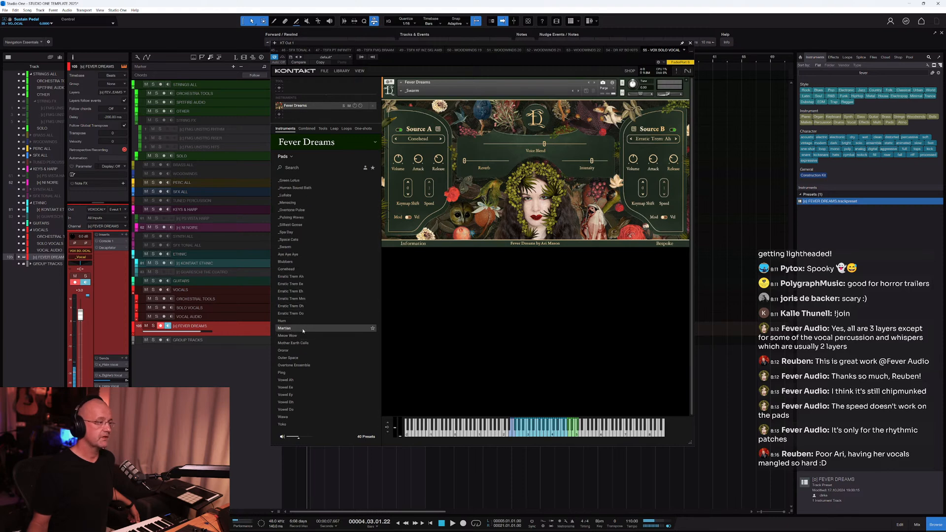
# Preview the Vowel pads from Ah to Oo and load the Vowel Oo preset.
pyautogui.click(295, 380)
pyautogui.click(297, 388)
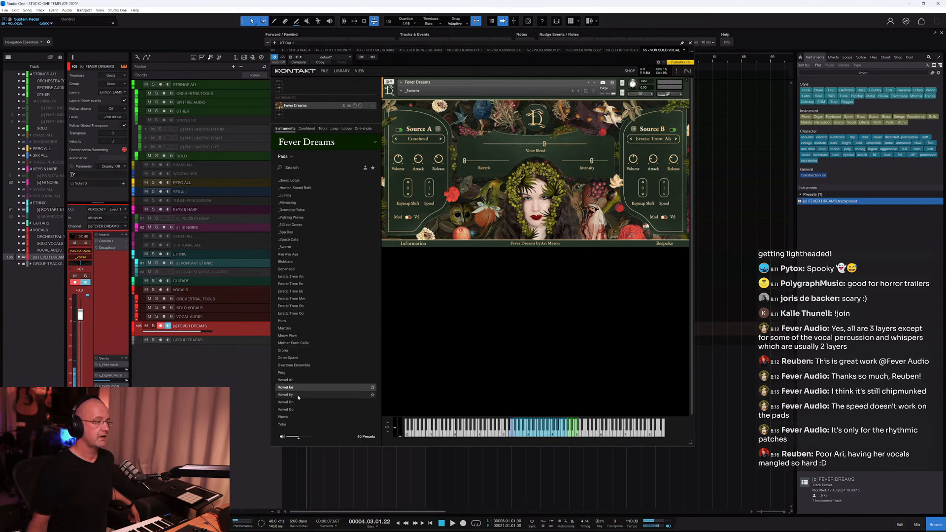
pyautogui.click(297, 395)
pyautogui.click(294, 403)
pyautogui.click(291, 410)
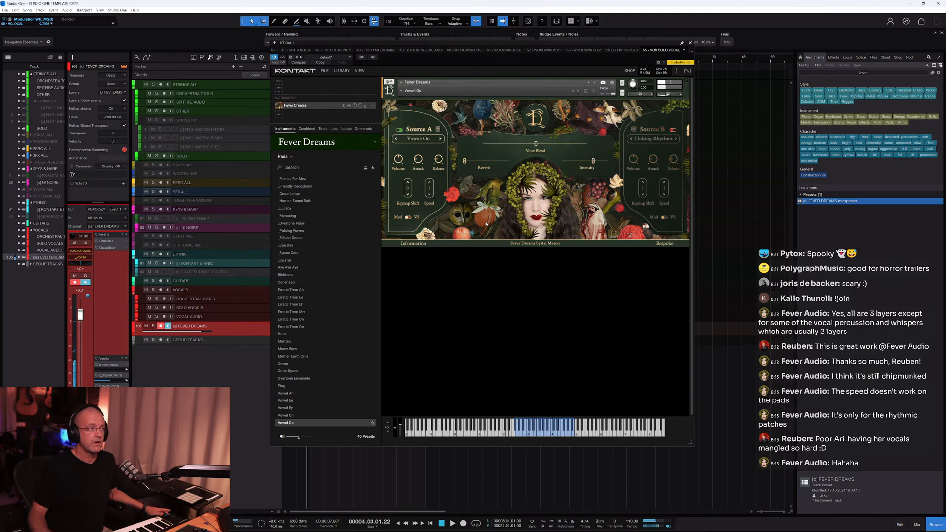
pyautogui.click(418, 159)
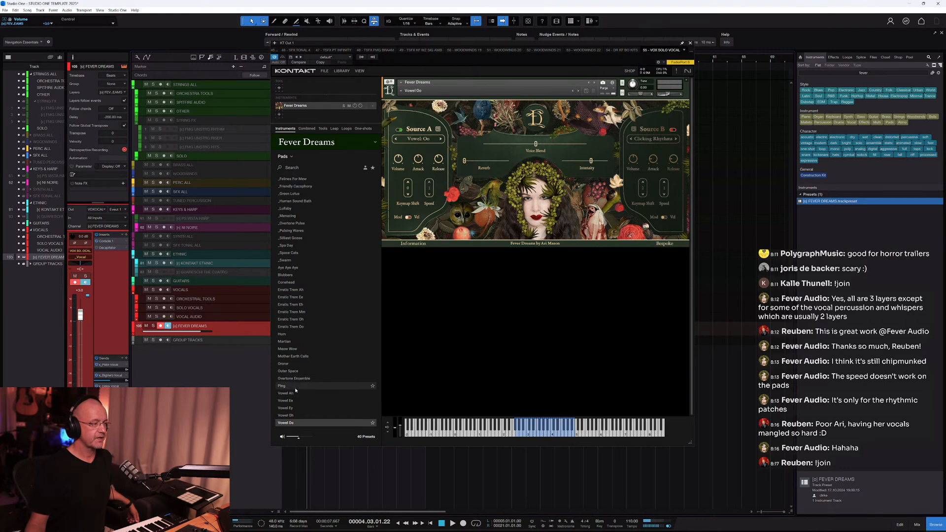
# Filter the presets to the Vocal Percussion bank, preview _Ominous Beats and Clicking Rhythms, and load Pseudo Konnakol.
pyautogui.scroll(3, 329, 320)
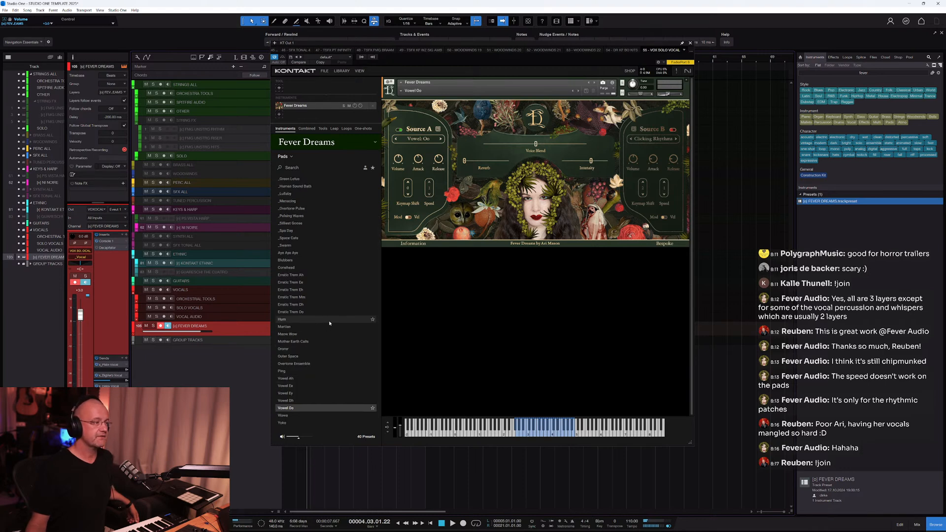
pyautogui.click(285, 156)
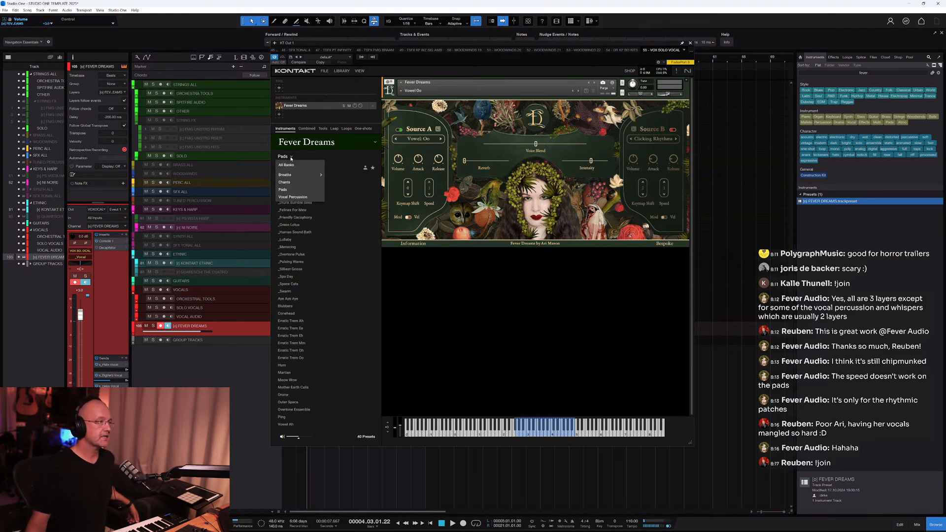
pyautogui.click(302, 197)
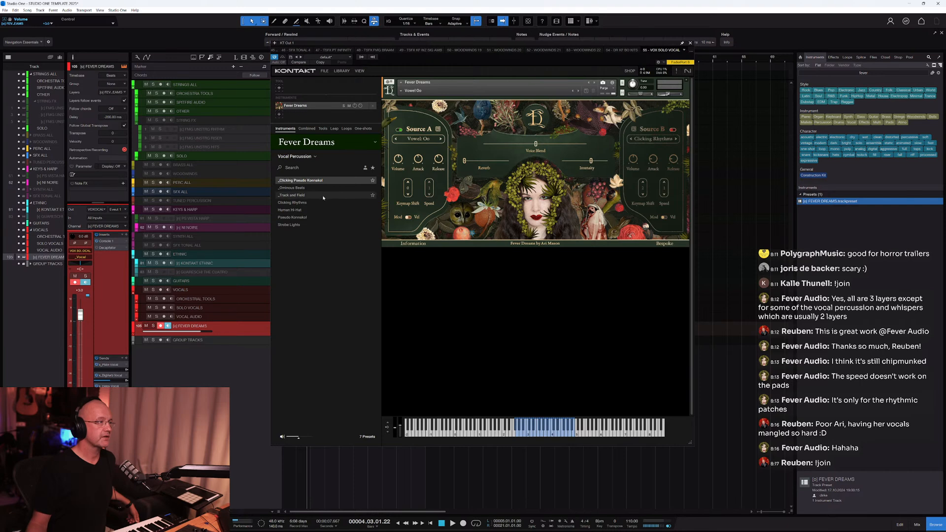
pyautogui.click(306, 189)
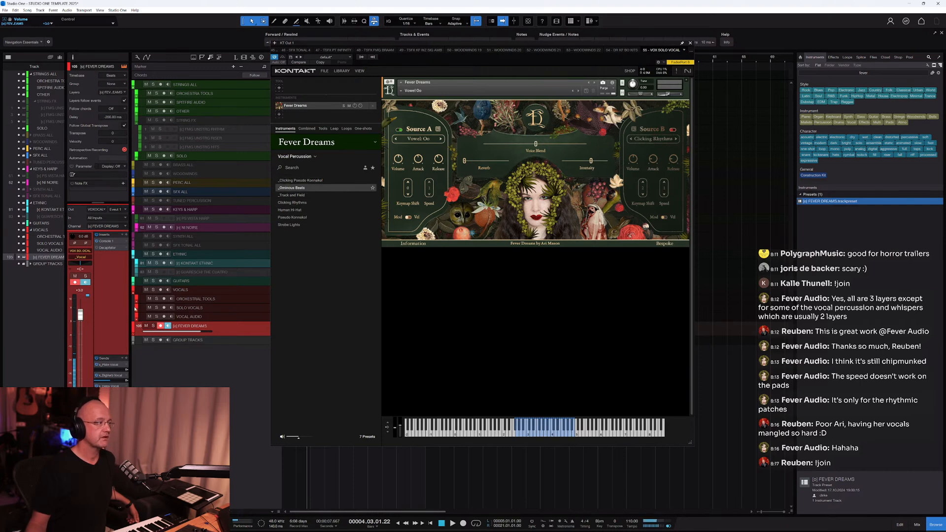
pyautogui.click(298, 204)
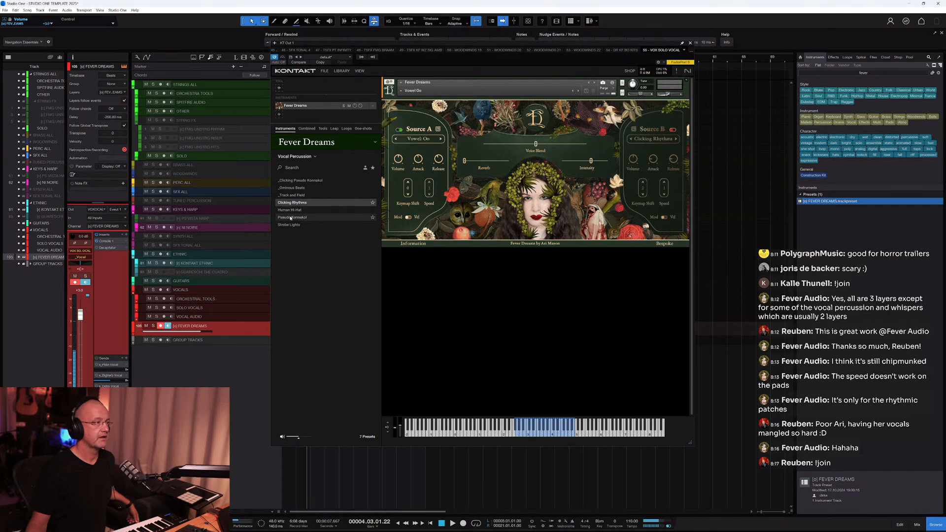
pyautogui.click(292, 218)
pyautogui.moveTo(320, 217); pyautogui.dragTo(504, 154)
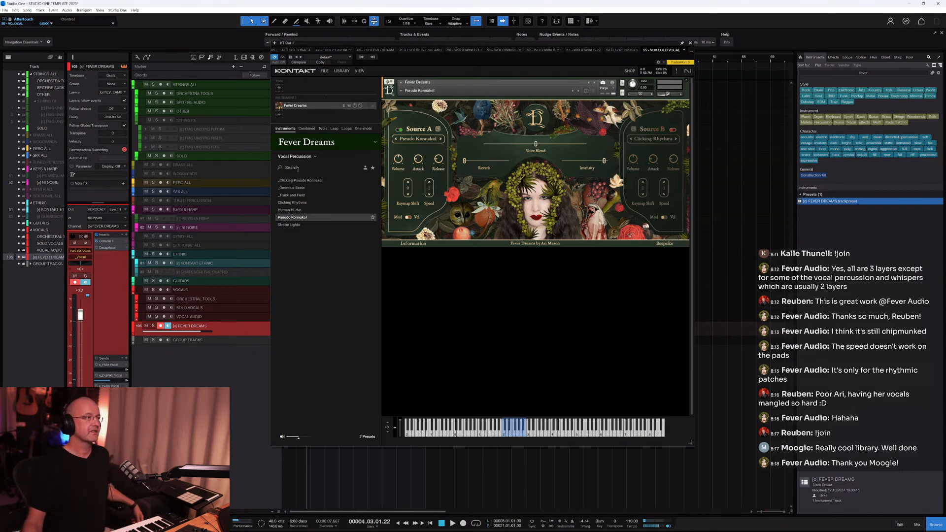
# Replace the loaded preset with Human Hi-Hat and preview _Ominous Beats.
pyautogui.click(306, 211)
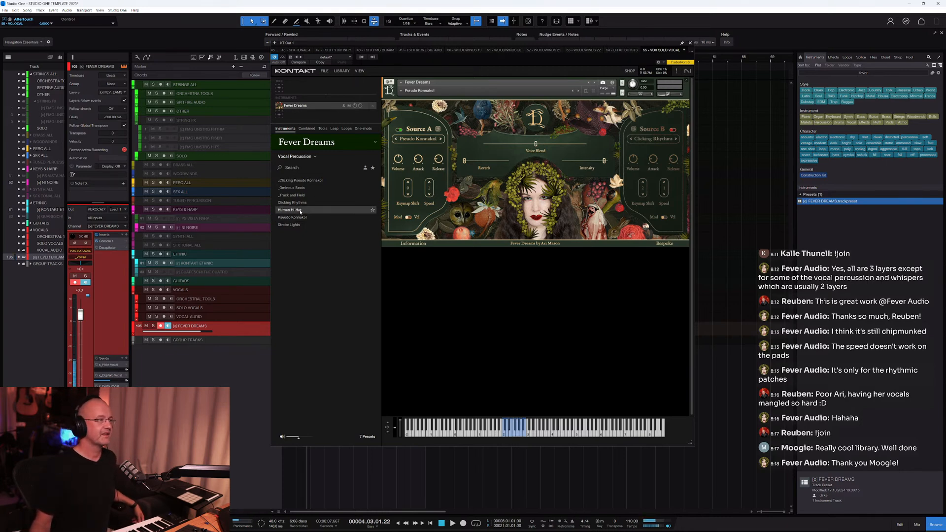
pyautogui.moveTo(301, 212); pyautogui.dragTo(472, 176)
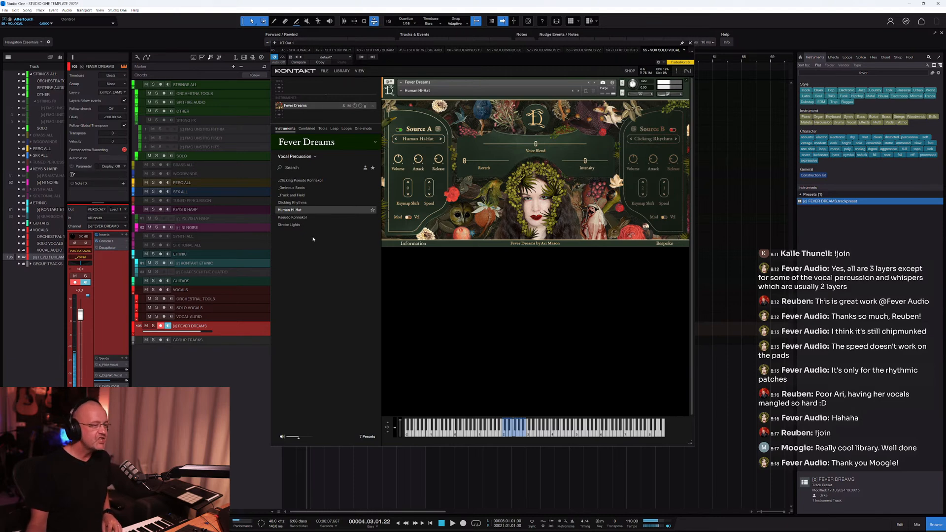
pyautogui.click(292, 189)
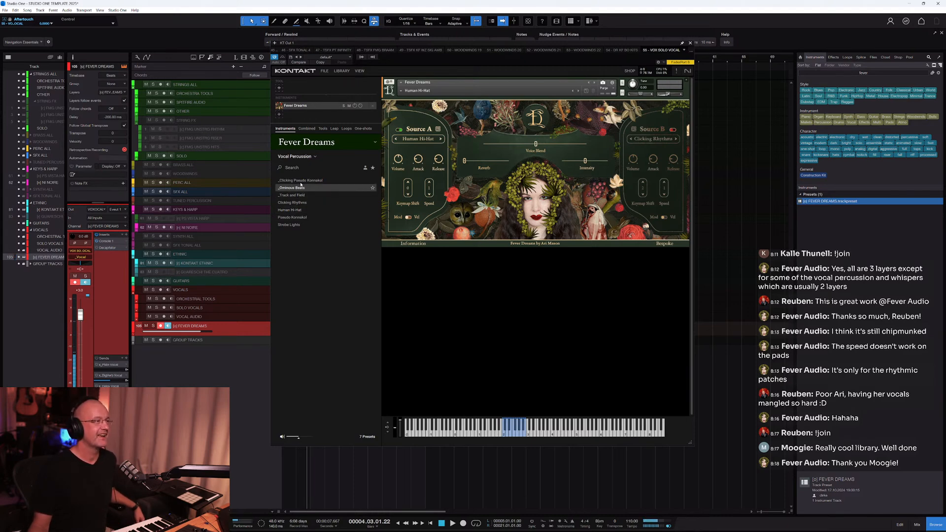
# List the presets of all banks and open the Sustained & Tremolo category in Source A's sound browser.
pyautogui.click(314, 157)
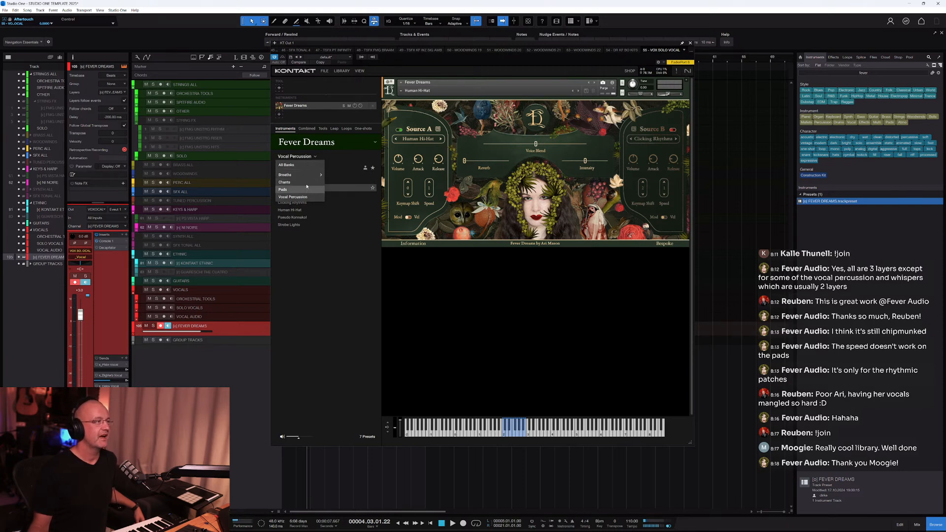
pyautogui.click(287, 165)
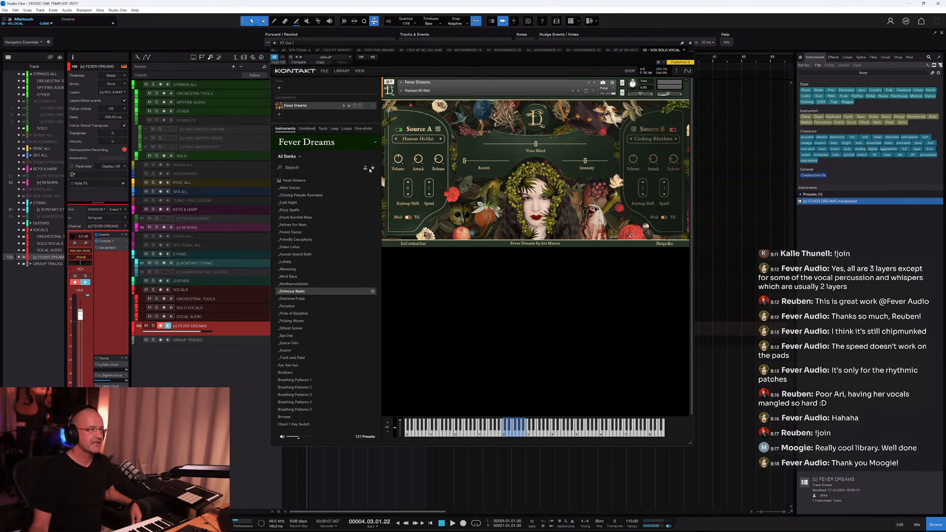
pyautogui.click(420, 139)
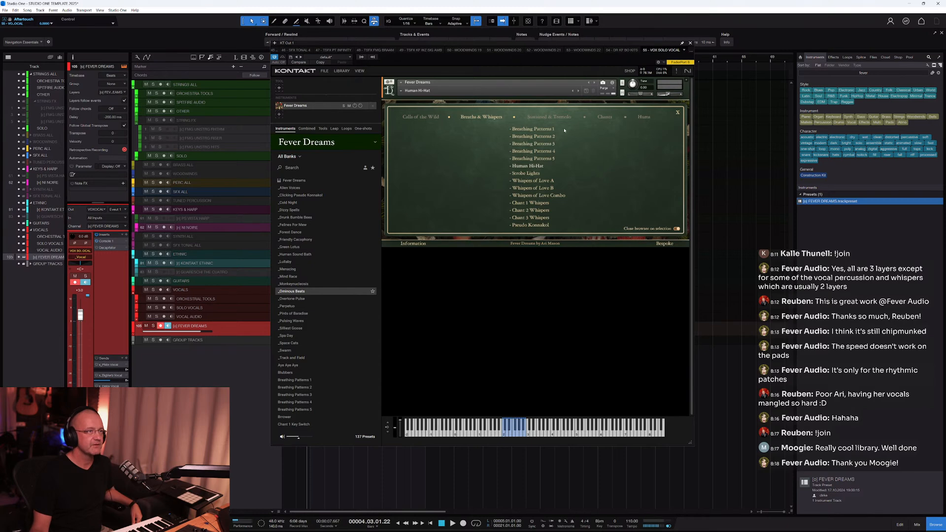
pyautogui.click(540, 117)
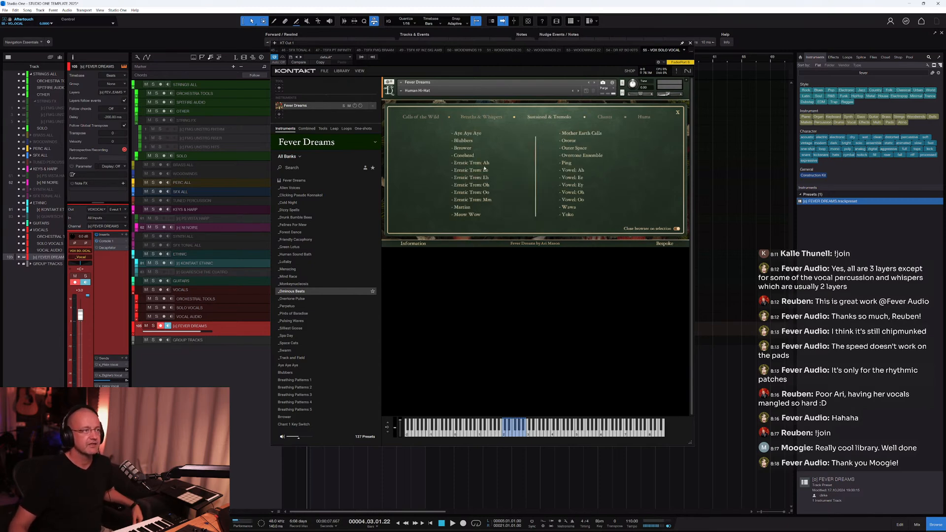
# Layer Meow Wow in Source A with Chant 1 Pattern 3 in an enabled Source B, shifting the voice blend toward Source A.
pyautogui.click(474, 215)
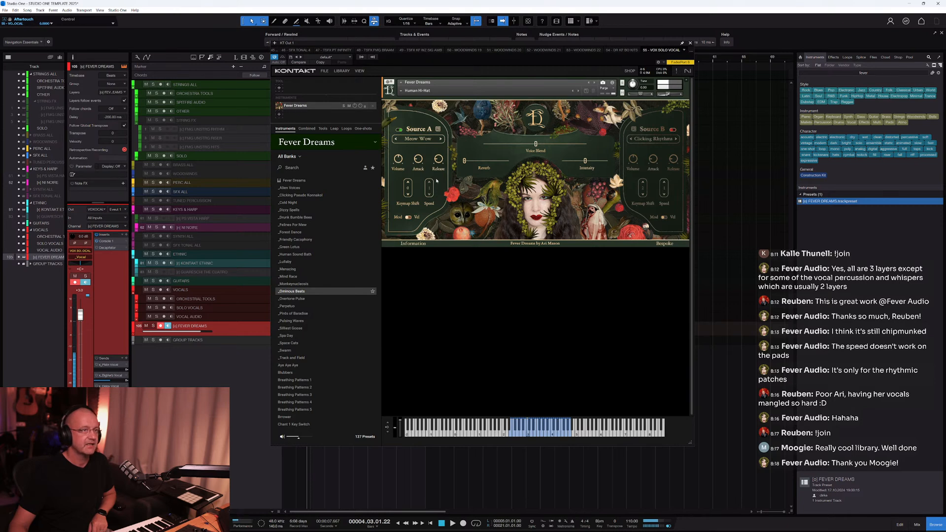
pyautogui.click(660, 139)
pyautogui.click(605, 117)
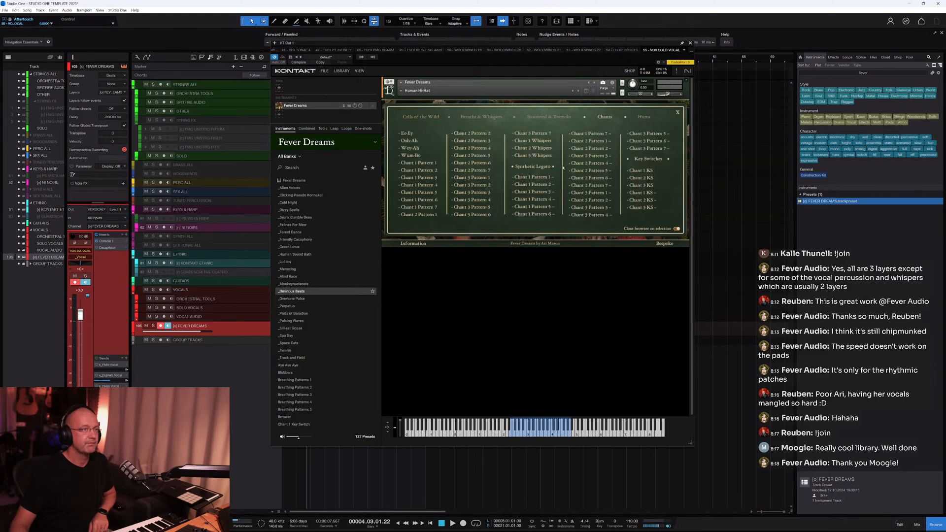
pyautogui.click(534, 192)
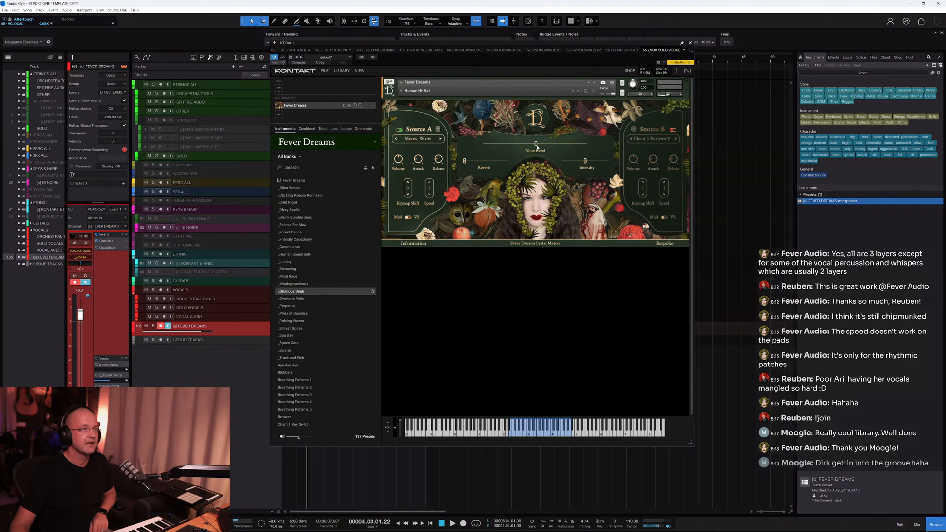
pyautogui.click(673, 129)
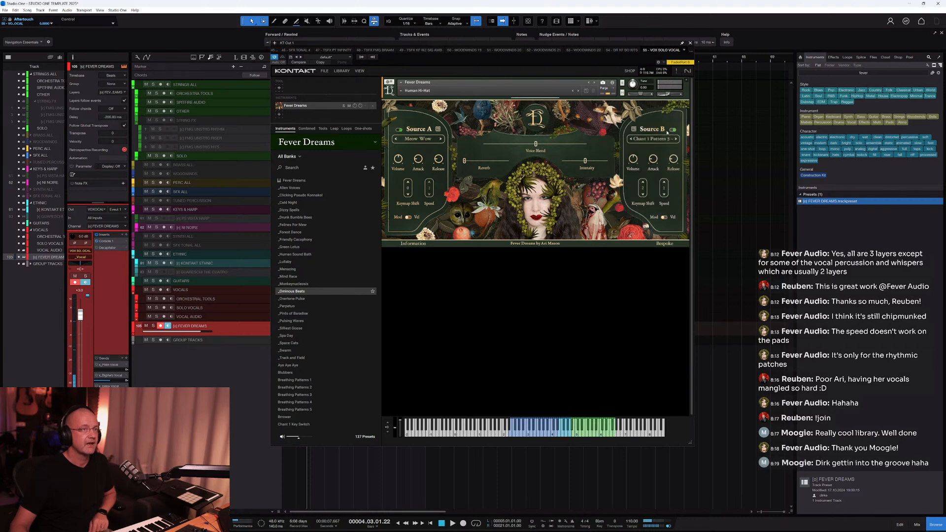
pyautogui.moveTo(535, 144)
pyautogui.mouseDown()
pyautogui.moveTo(505, 144)
pyautogui.moveTo(568, 143)
pyautogui.moveTo(523, 144)
pyautogui.mouseUp()
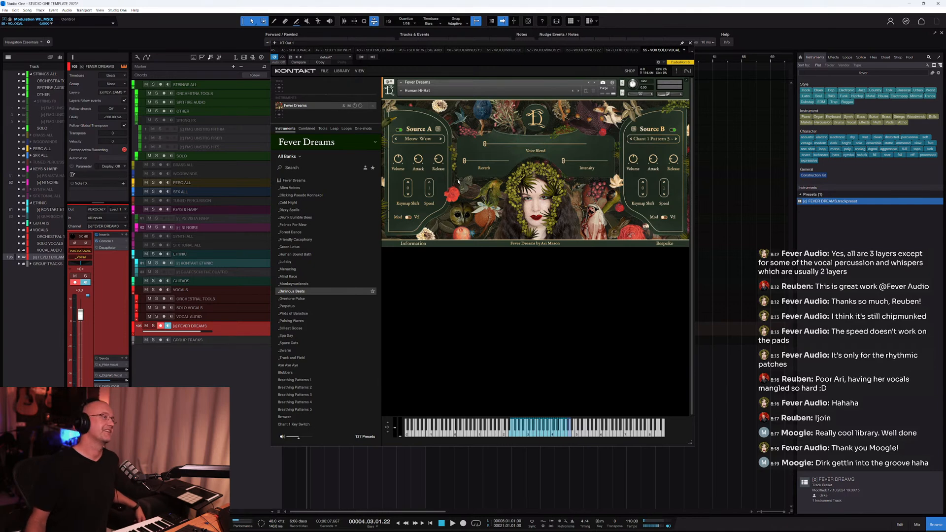
# Load Whoops and Shouts A from Calls of the Wild into Source A and switch Source B off.
pyautogui.click(418, 139)
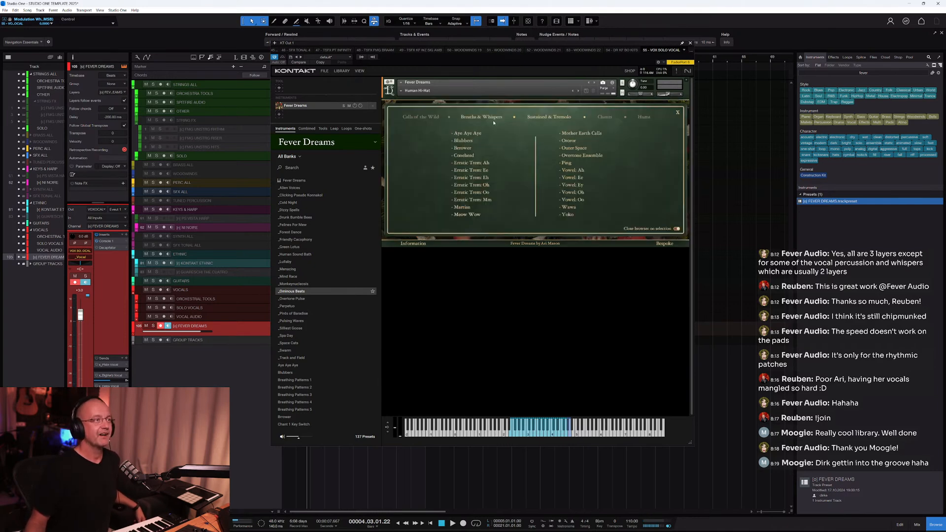
pyautogui.click(431, 118)
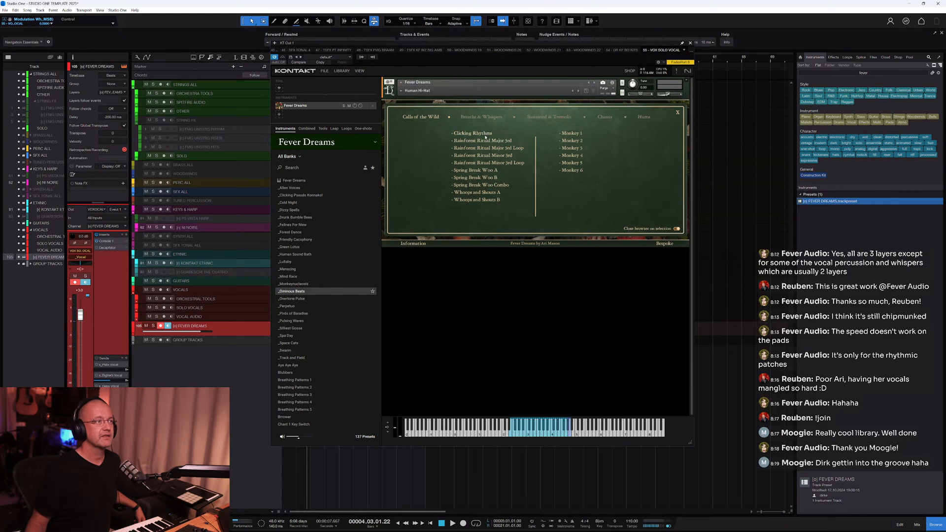
pyautogui.click(484, 193)
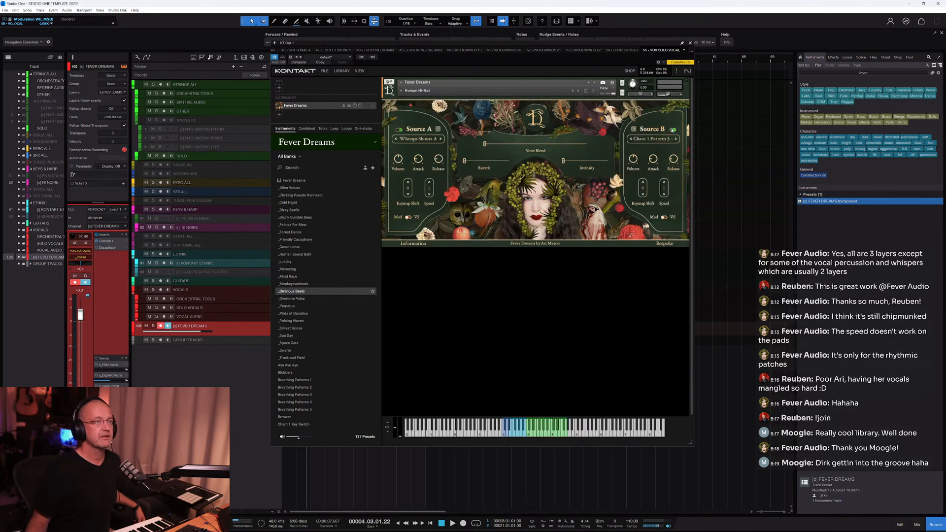
pyautogui.click(673, 130)
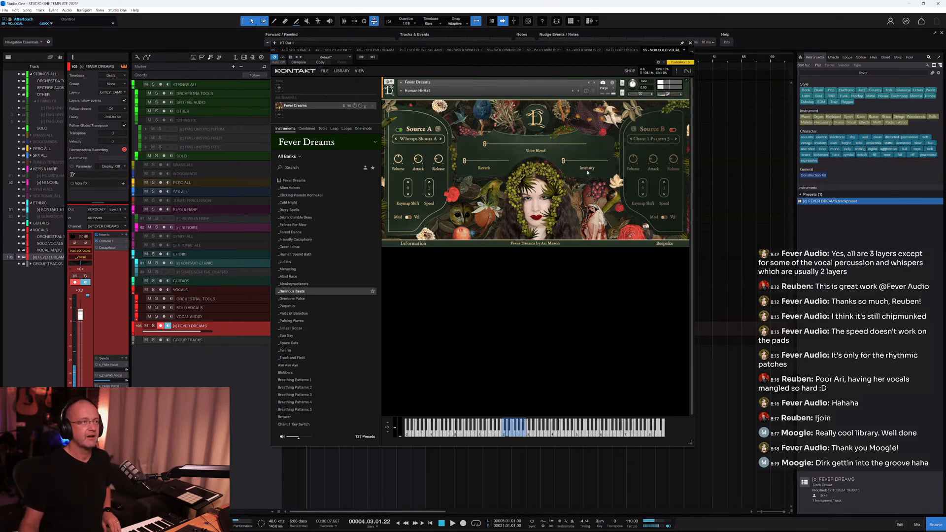
# Try lowering the Fever Dreams instrument's tuning in two stages, and reset it to the default.
pyautogui.moveTo(633, 85); pyautogui.dragTo(633, 109)
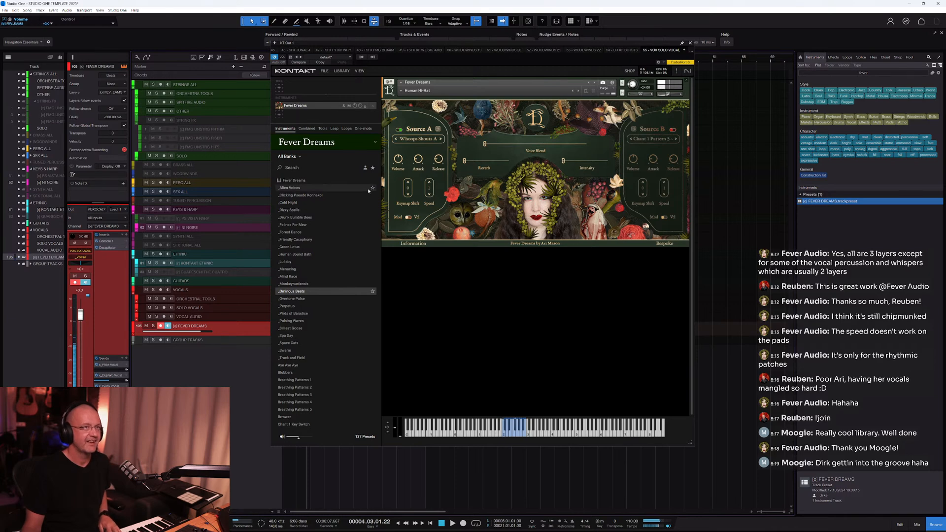
pyautogui.moveTo(632, 85); pyautogui.dragTo(632, 94)
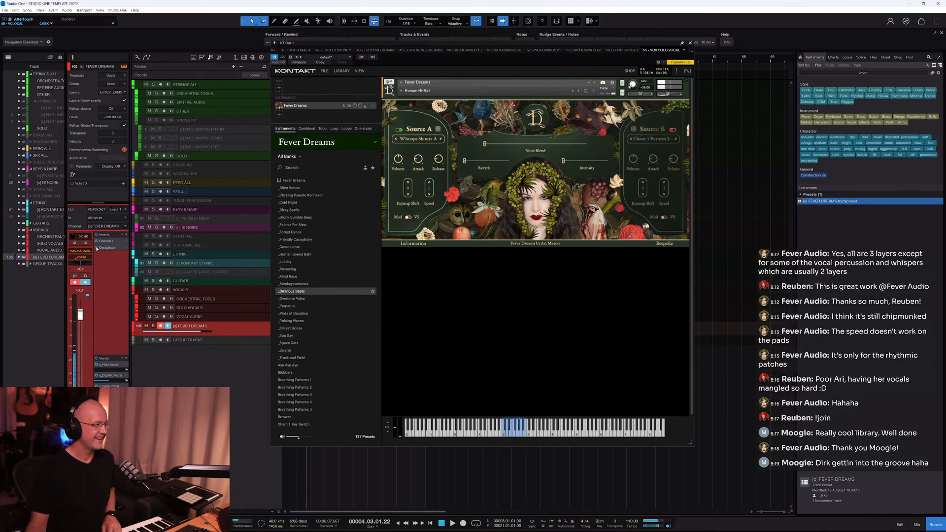
pyautogui.keyDown('ctrl'); pyautogui.click(633, 85); pyautogui.keyUp('ctrl')
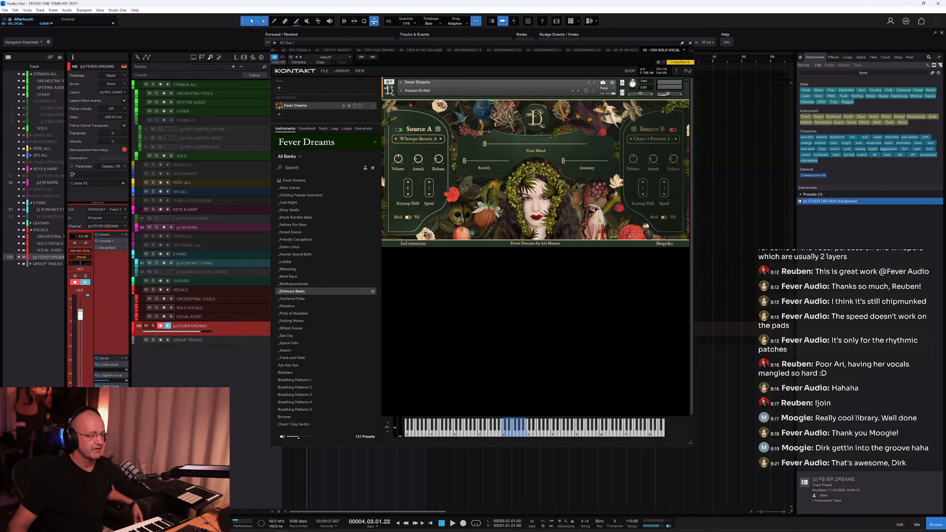
# Bring up the Fever Dreams website in the Chrome browser, view its home page and close it.
pyautogui.moveTo(234, 525)
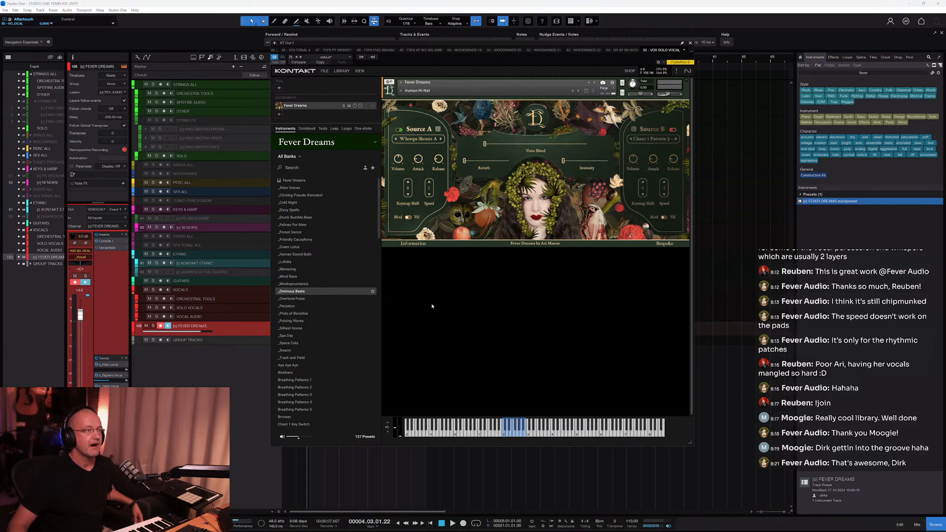
pyautogui.moveTo(282, 525)
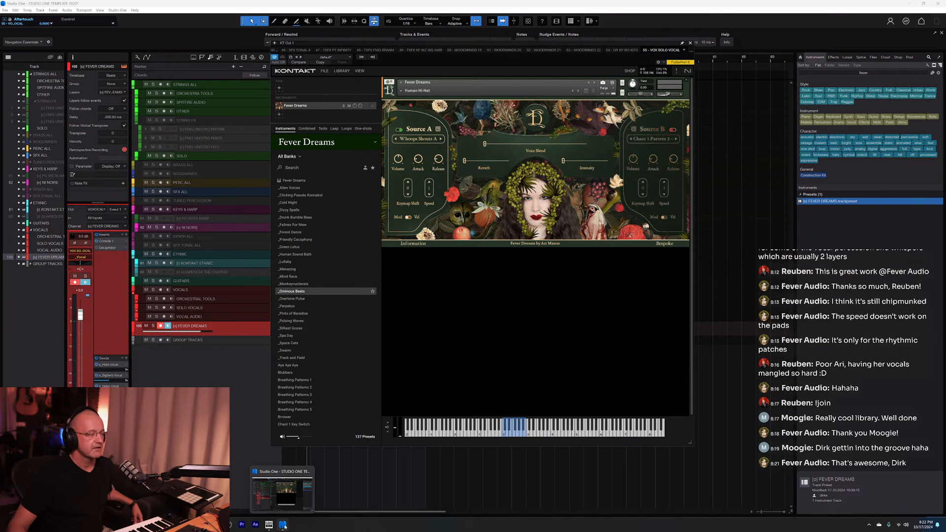
pyautogui.click(263, 487)
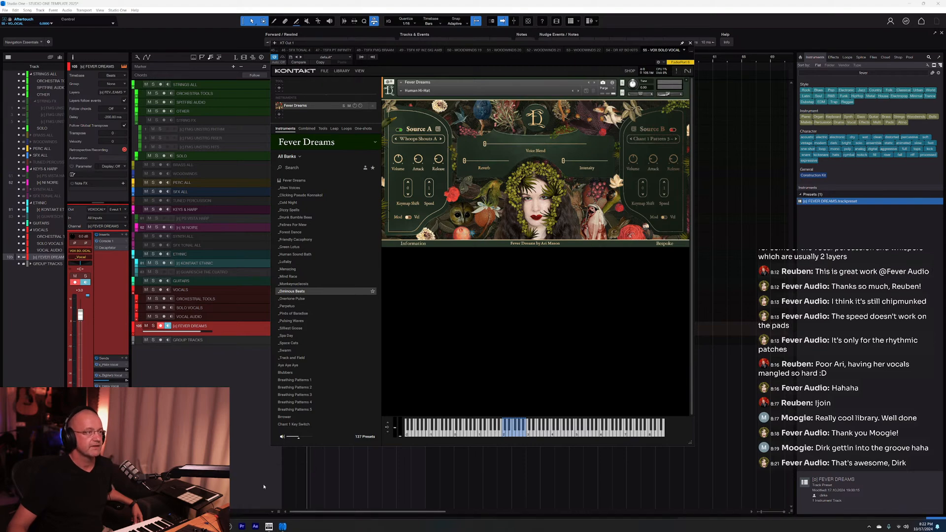
pyautogui.moveTo(0, 37); pyautogui.dragTo(473, 1)
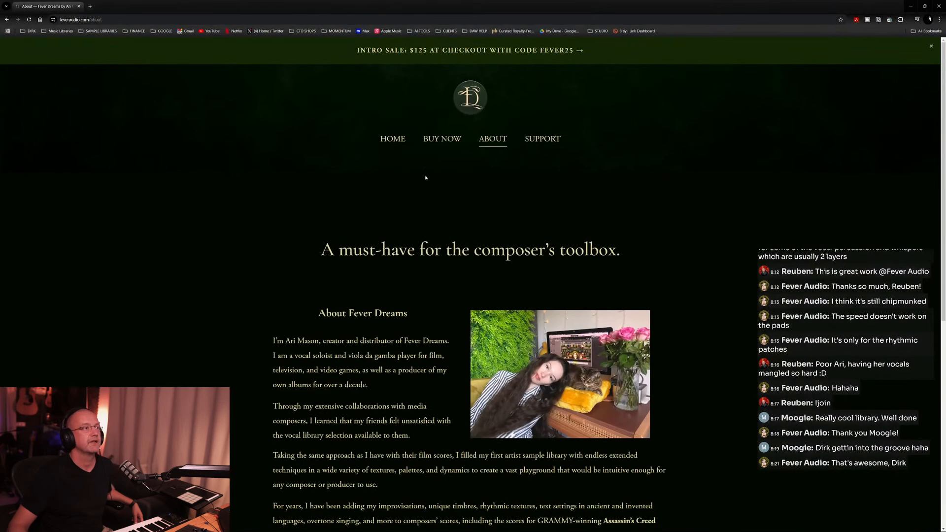
pyautogui.click(398, 140)
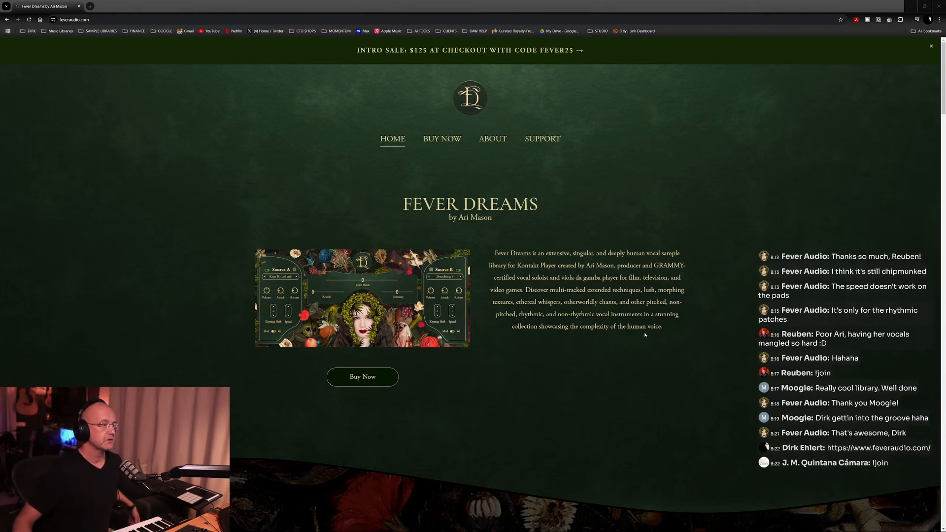
pyautogui.click(79, 7)
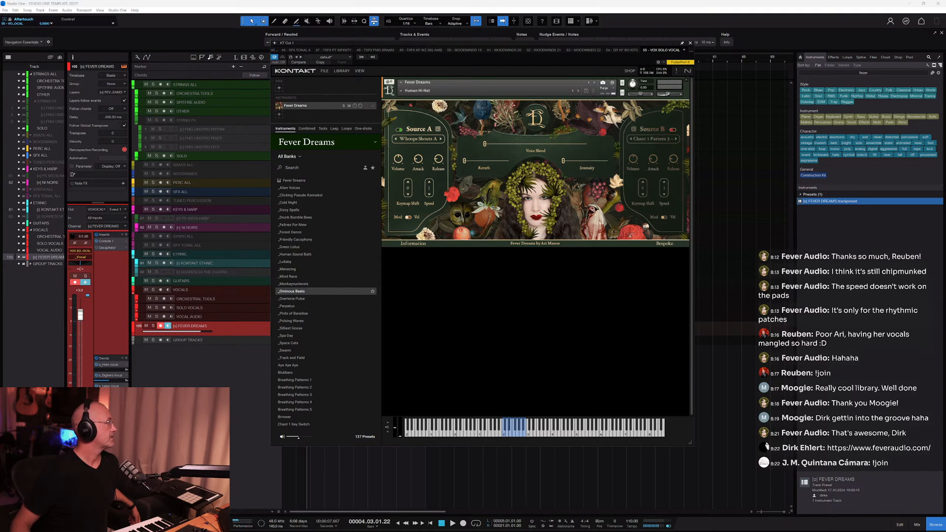
# Close the Fever Dreams instrument window and reduce the height of its track in the arrangement.
pyautogui.click(690, 43)
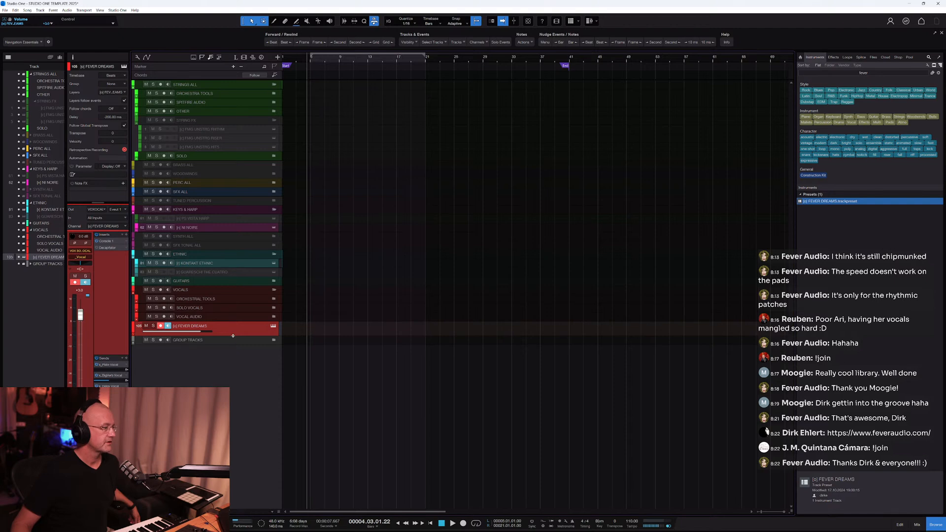
pyautogui.moveTo(233, 336); pyautogui.dragTo(233, 331)
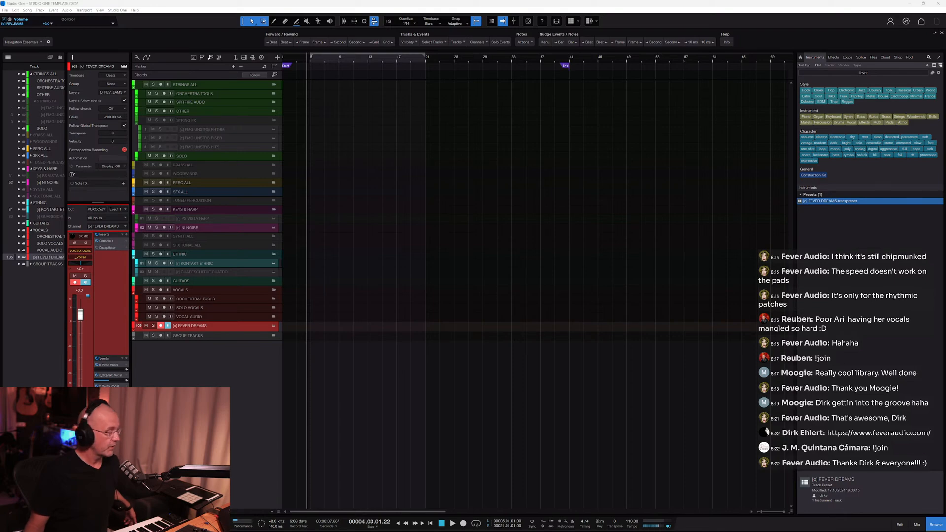
# Bring up Fluffy Audio's Echoes of the Earth page in Chrome, select its web address, and review the library's description and price.
pyautogui.moveTo(0, 247); pyautogui.dragTo(377, 1)
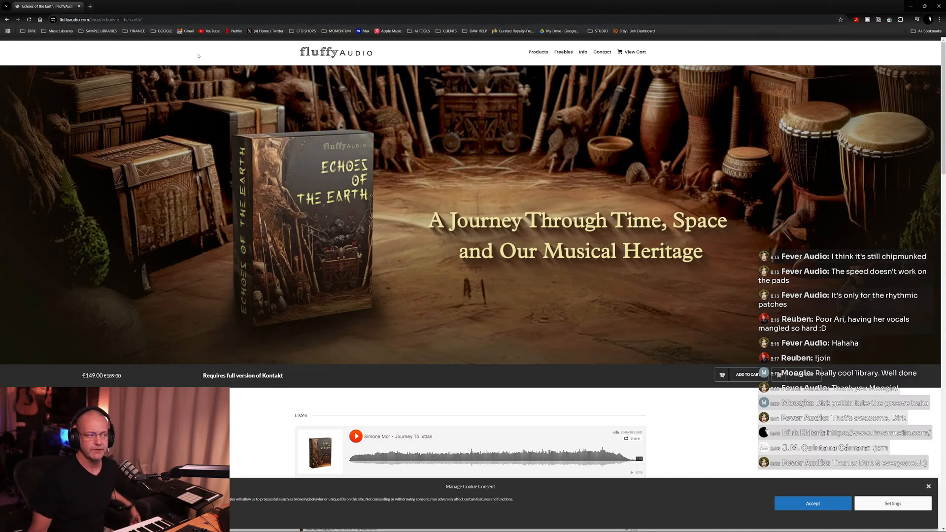
pyautogui.click(153, 18)
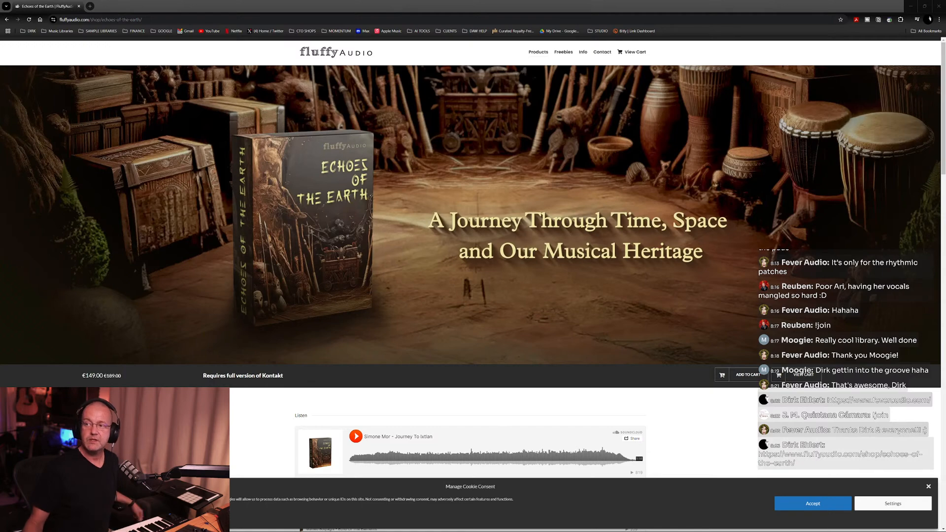
pyautogui.scroll(-6, 485, 279)
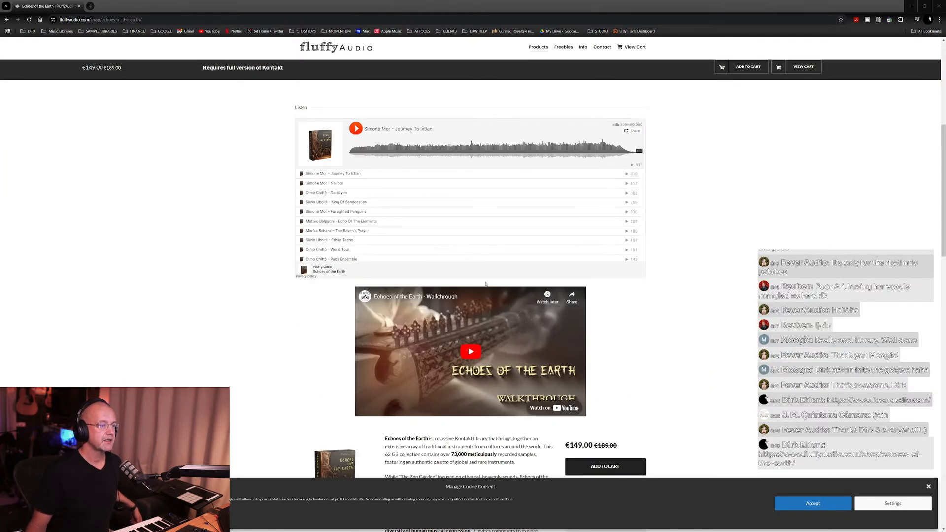
pyautogui.scroll(-4, 488, 268)
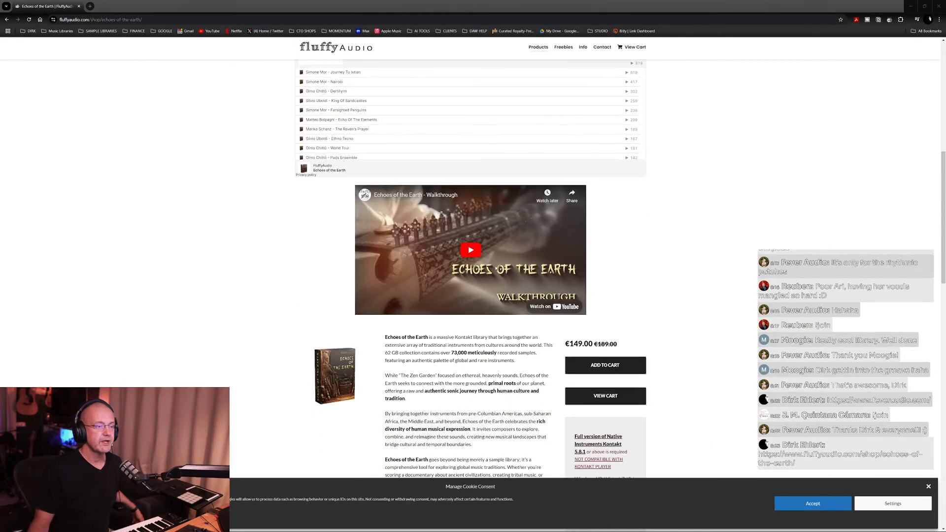
pyautogui.scroll(-2, 496, 267)
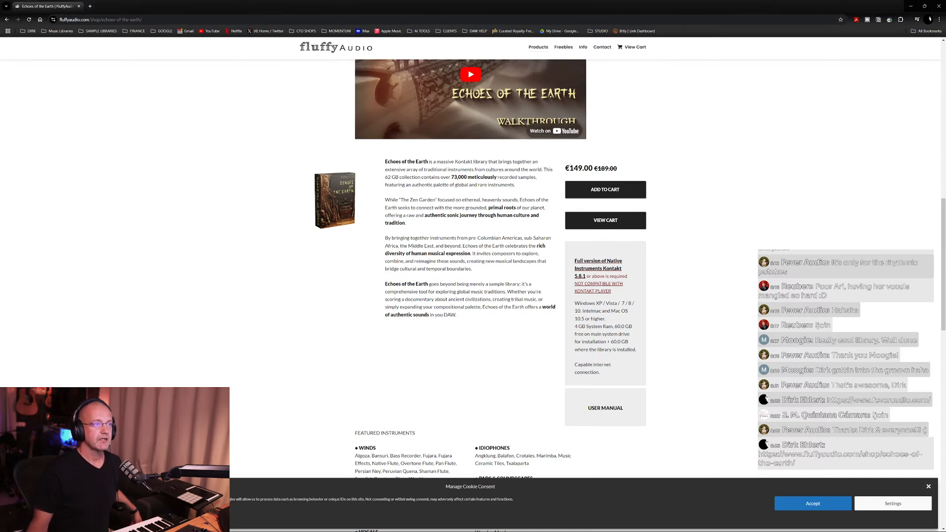
pyautogui.doubleClick(576, 168)
pyautogui.click(626, 173)
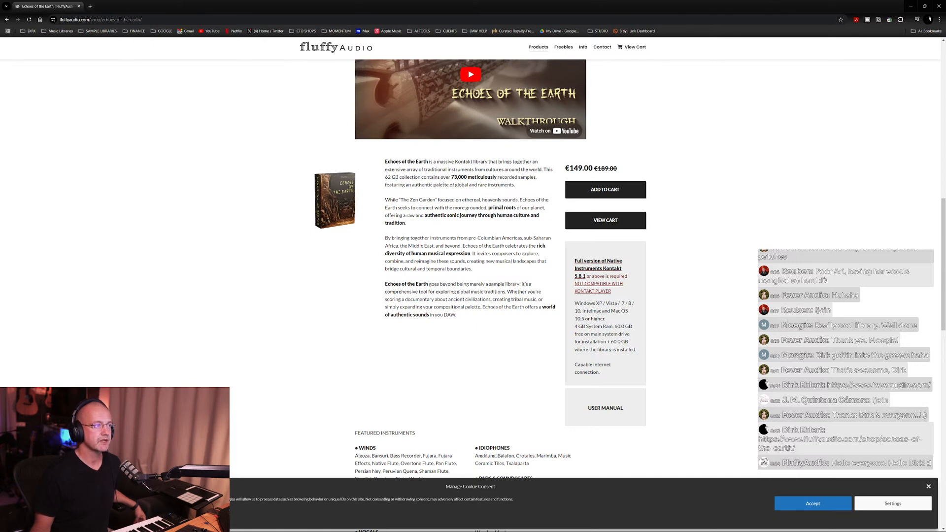
# Review the Echoes of the Earth audio demos, system requirements and featured instruments, and move the browser away from Studio One.
pyautogui.scroll(5, 427, 199)
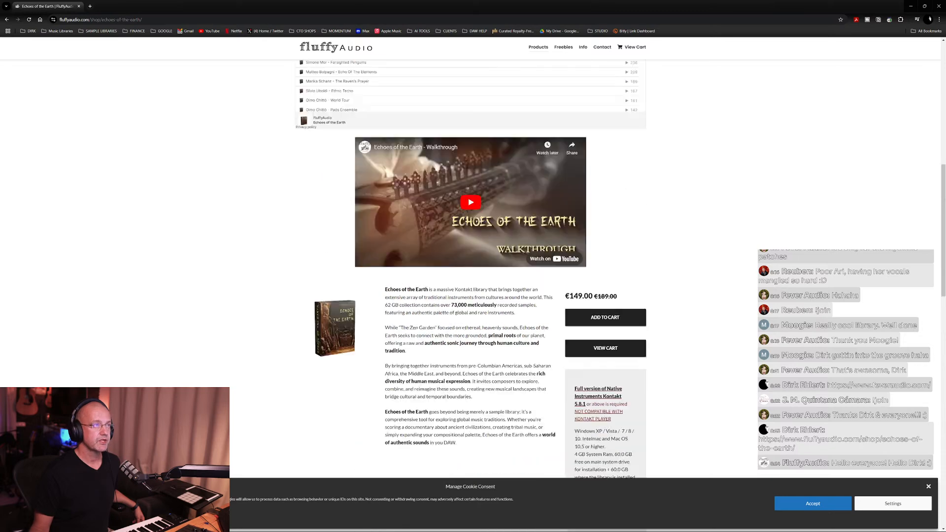
pyautogui.moveTo(539, 50)
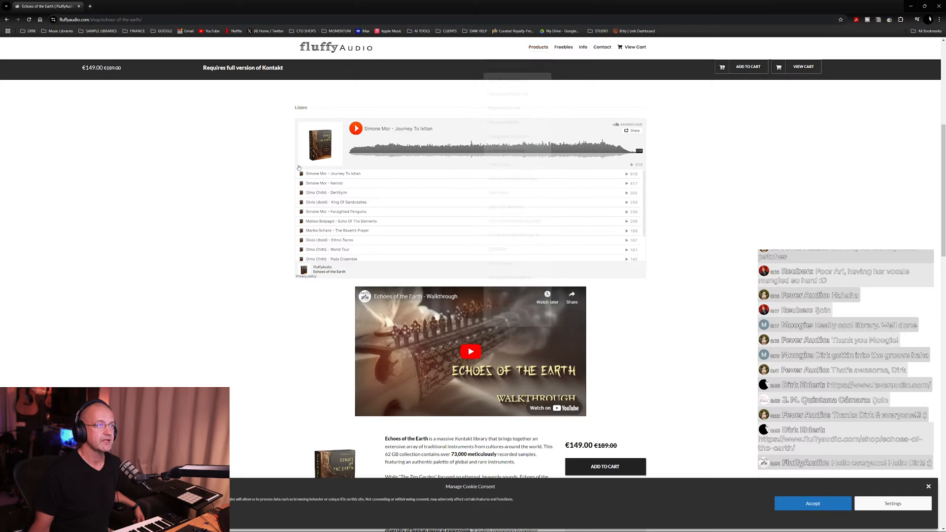
pyautogui.scroll(-6, 227, 273)
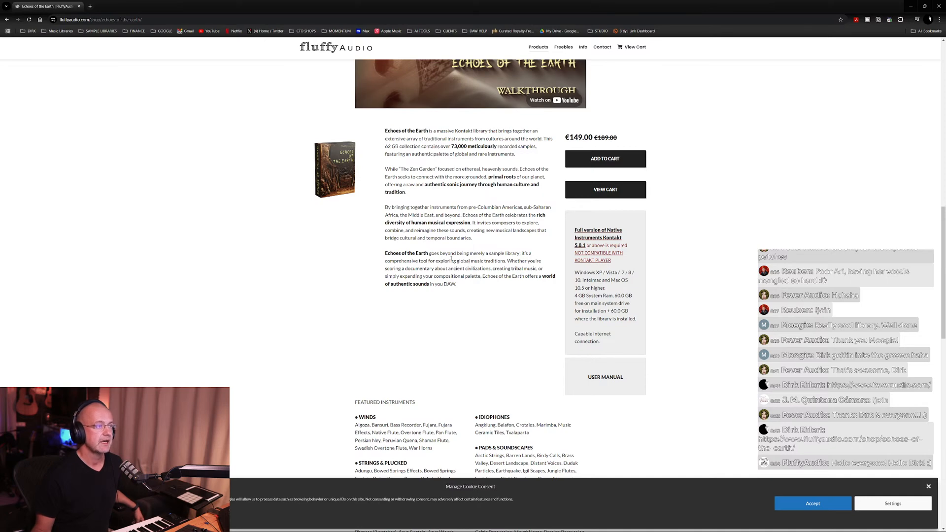
pyautogui.scroll(-3, 528, 255)
pyautogui.scroll(3, 529, 255)
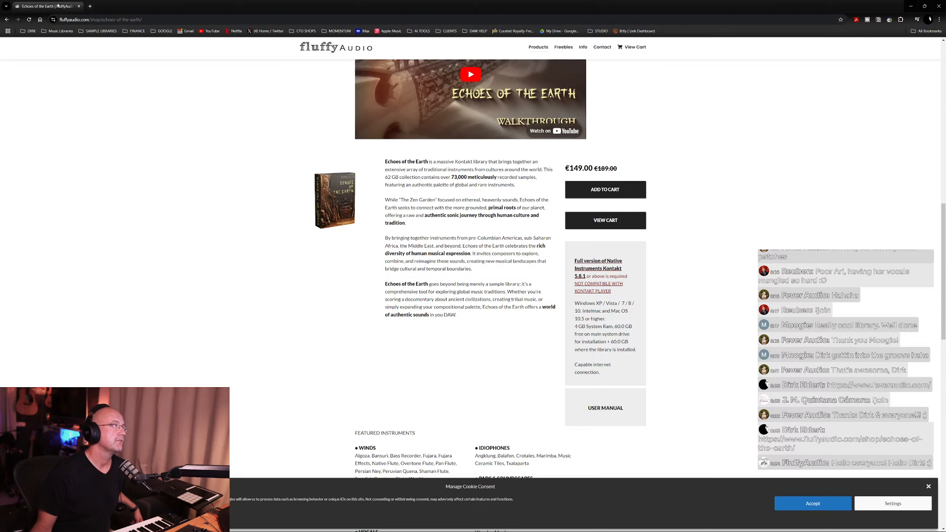
pyautogui.moveTo(59, 6); pyautogui.dragTo(0, 89)
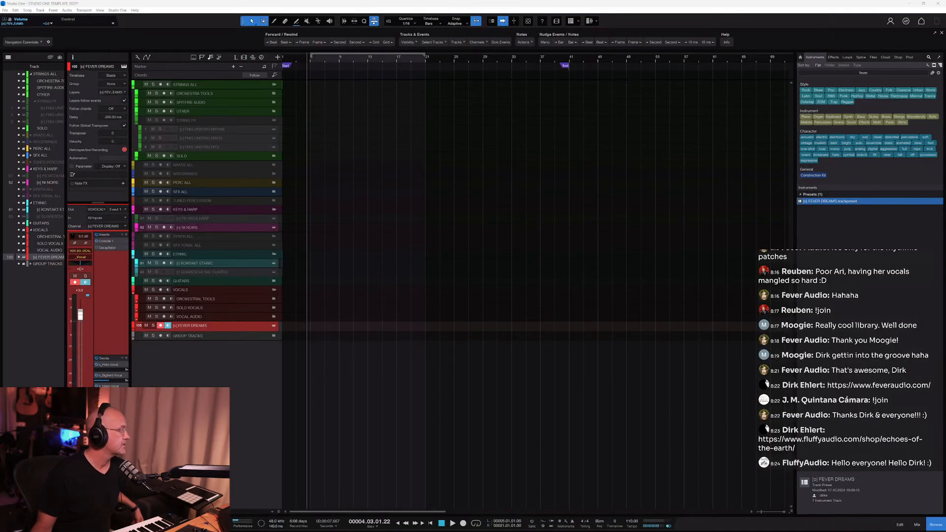
# Open the Kontakt Ethnic track's instrument and browse the Samples 1TB drive to FLUFFYAUDIO's Echoes of the Earth Instruments folder.
pyautogui.click(227, 264)
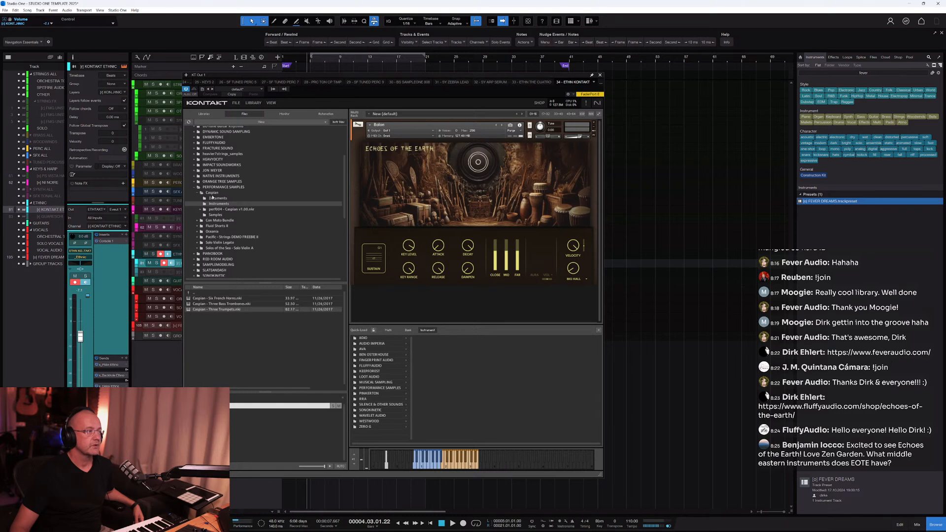
pyautogui.scroll(4, 213, 157)
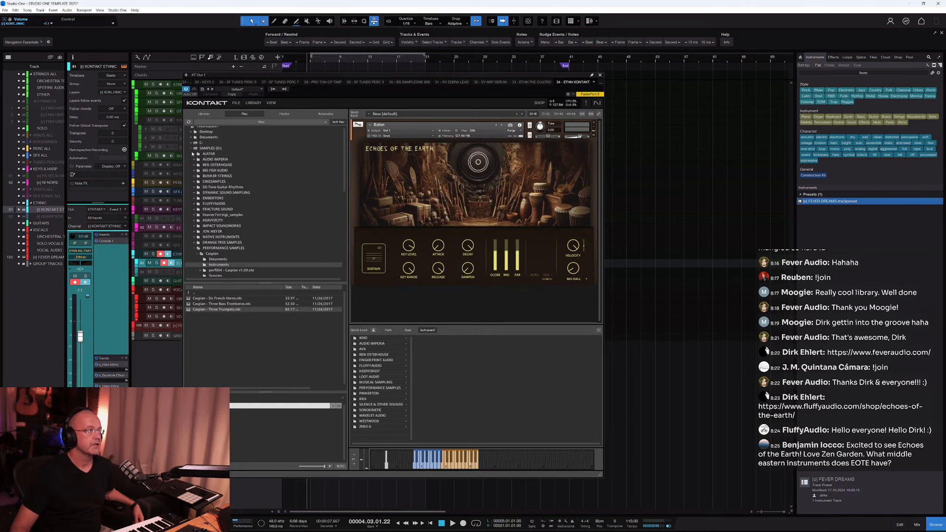
pyautogui.click(192, 149)
pyautogui.click(214, 200)
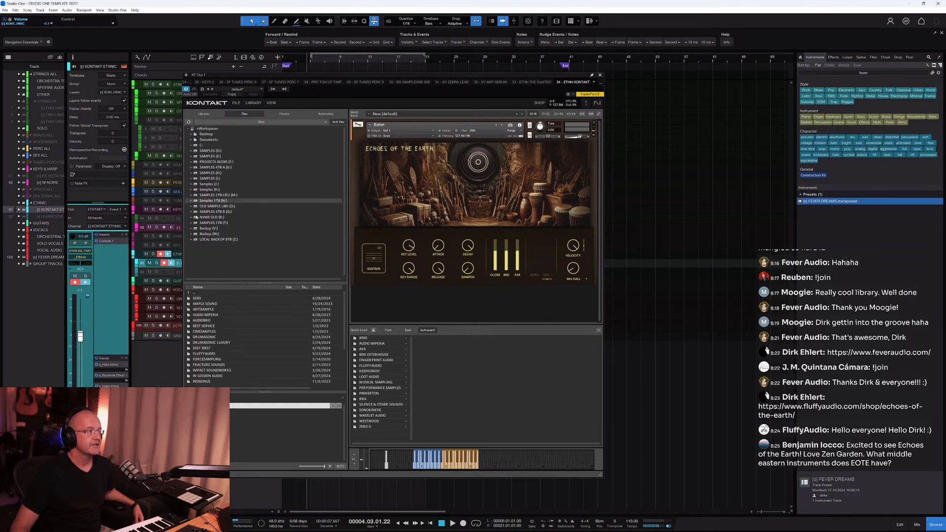
pyautogui.scroll(-3, 214, 376)
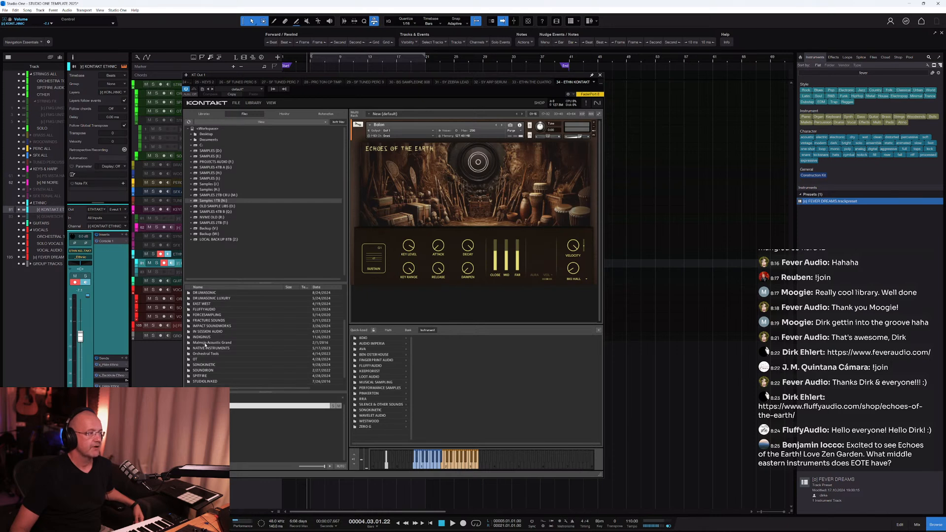
pyautogui.doubleClick(202, 309)
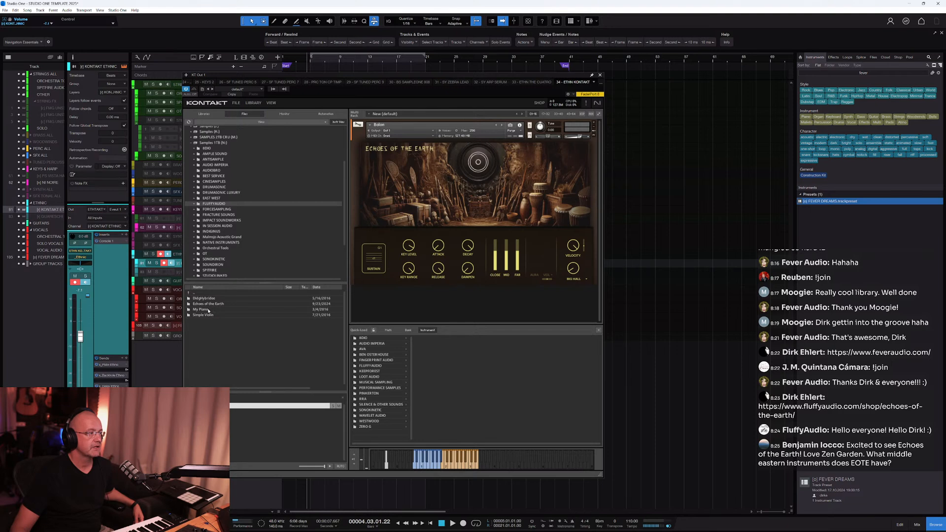
pyautogui.doubleClick(209, 305)
pyautogui.doubleClick(202, 310)
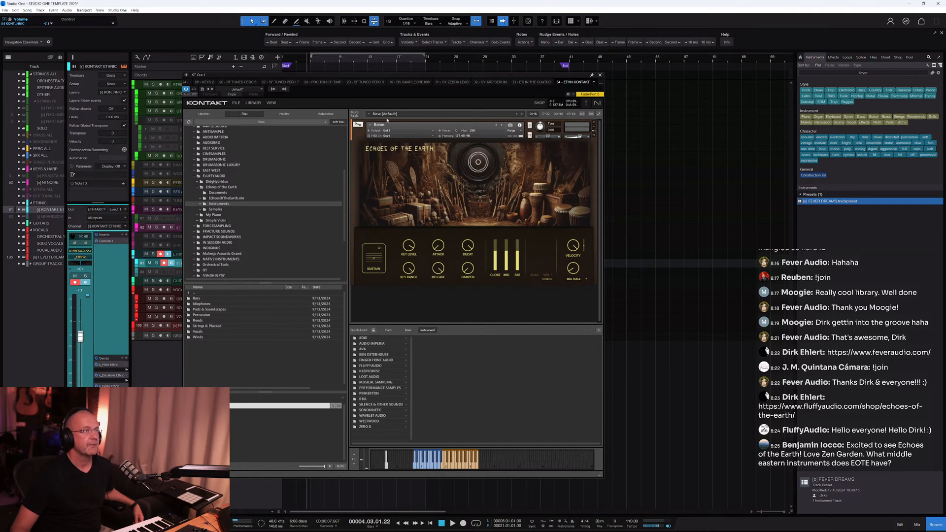
# Switch Kontakt to its default view and look through the FLUFFYAUDIO Echoes of the Earth patch categories.
pyautogui.click(271, 103)
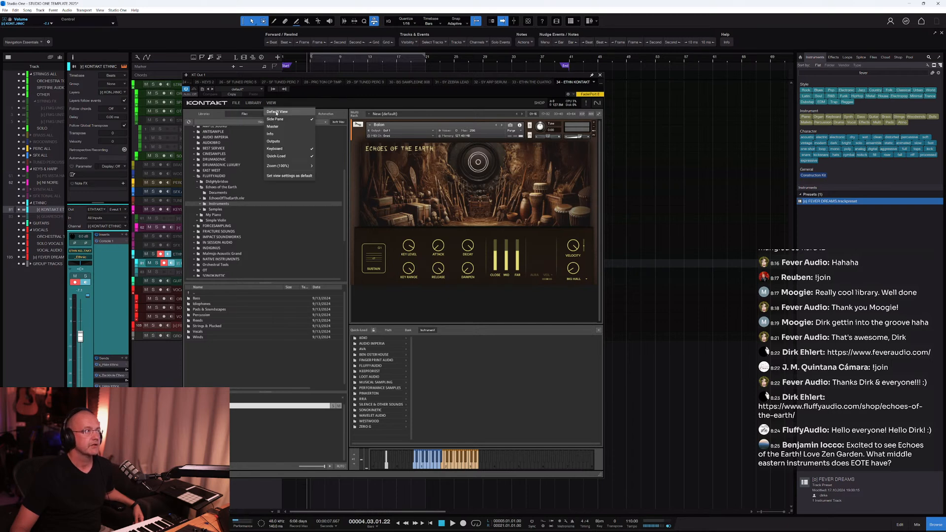
pyautogui.click(291, 138)
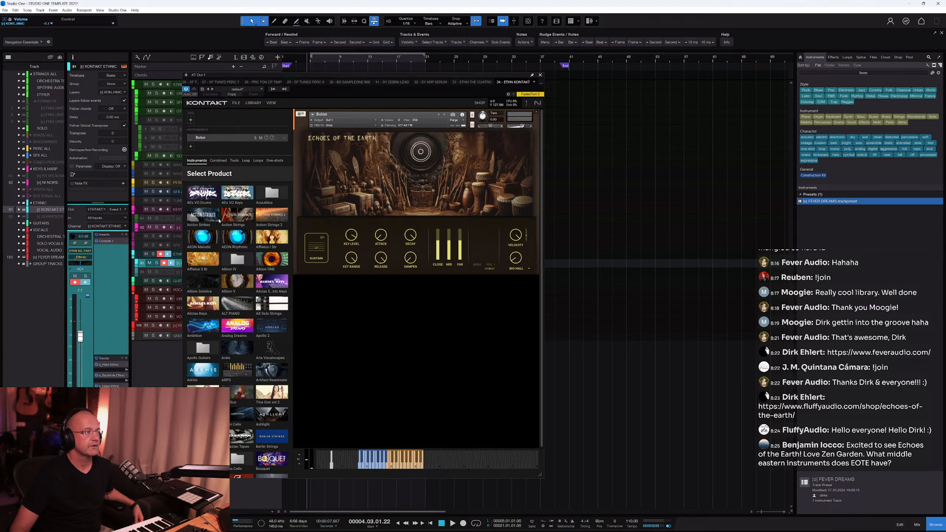
pyautogui.click(312, 114)
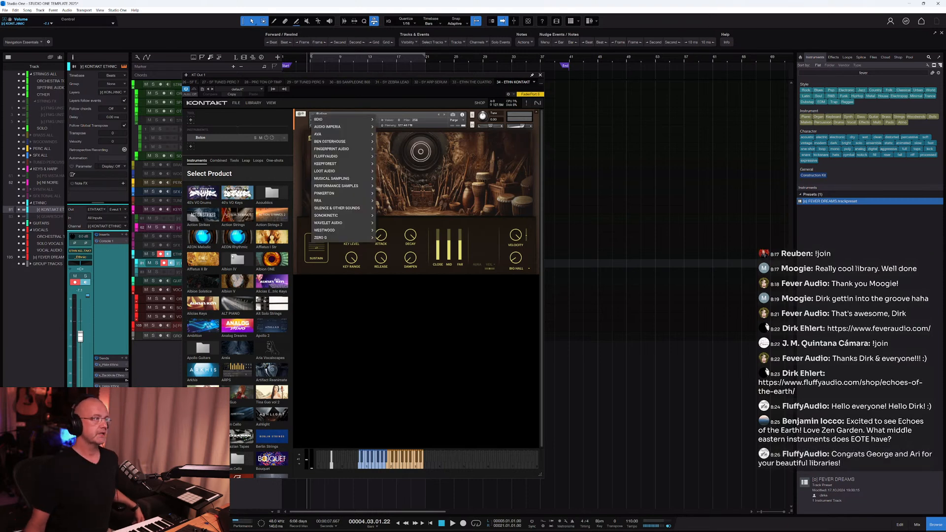
pyautogui.moveTo(348, 118)
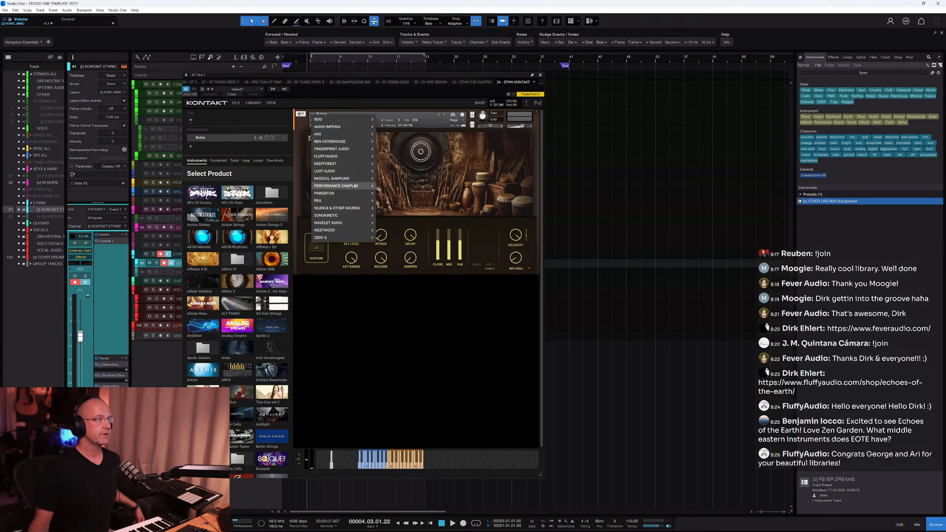
pyautogui.moveTo(355, 192)
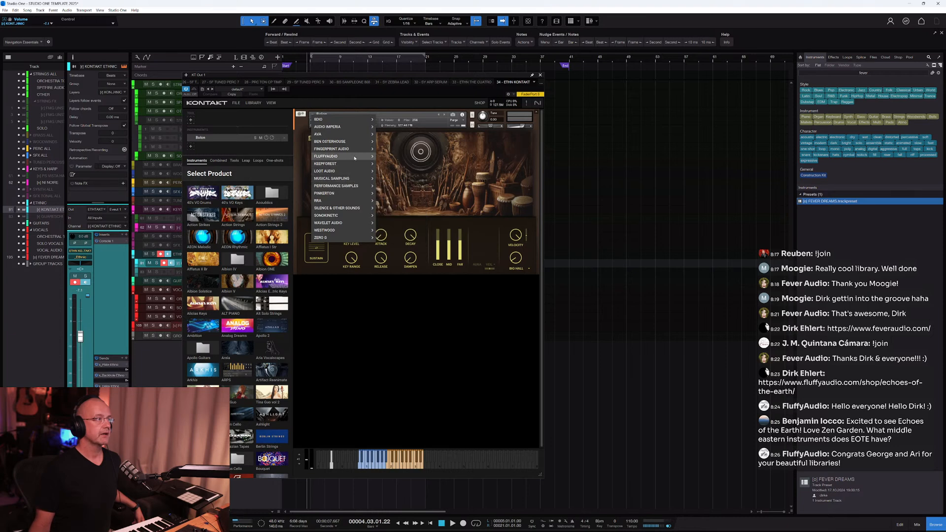
pyautogui.moveTo(351, 157)
pyautogui.moveTo(393, 157)
pyautogui.moveTo(451, 156)
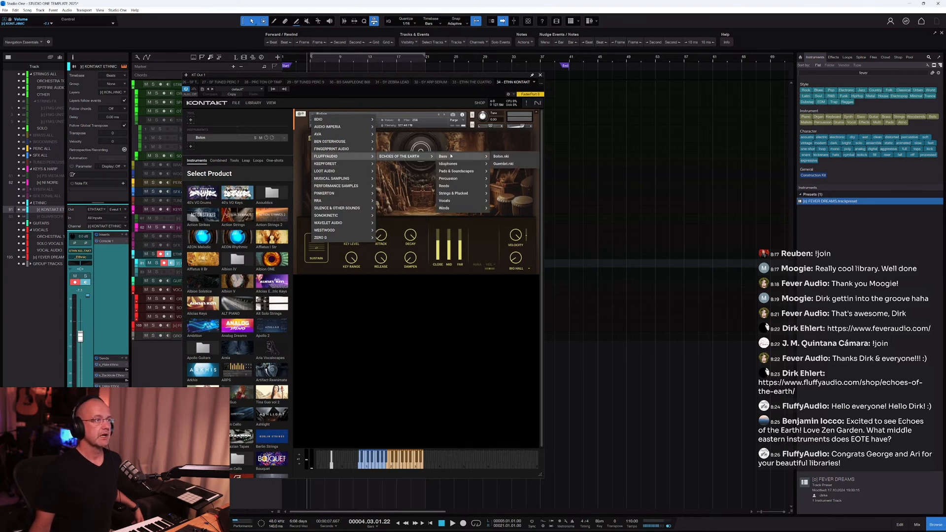
pyautogui.click(108, 238)
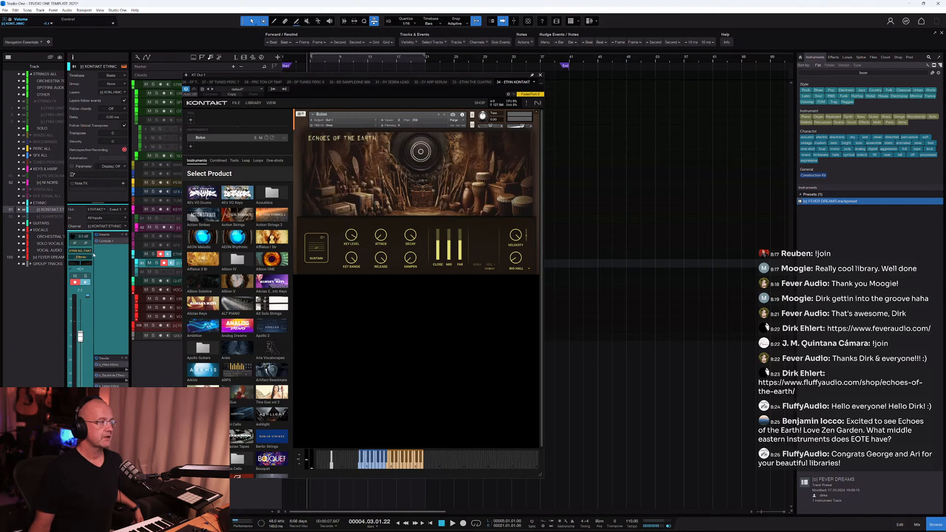
# Route the Kontakt Ethnic channel's output to Main and move the Kontakt window clear of the track list.
pyautogui.click(80, 257)
pyautogui.click(84, 268)
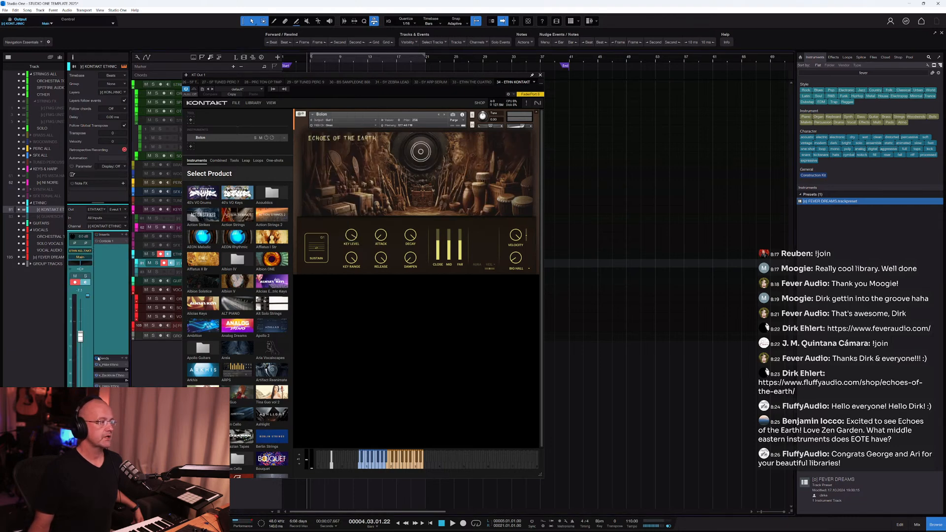
pyautogui.moveTo(359, 77); pyautogui.dragTo(462, 79)
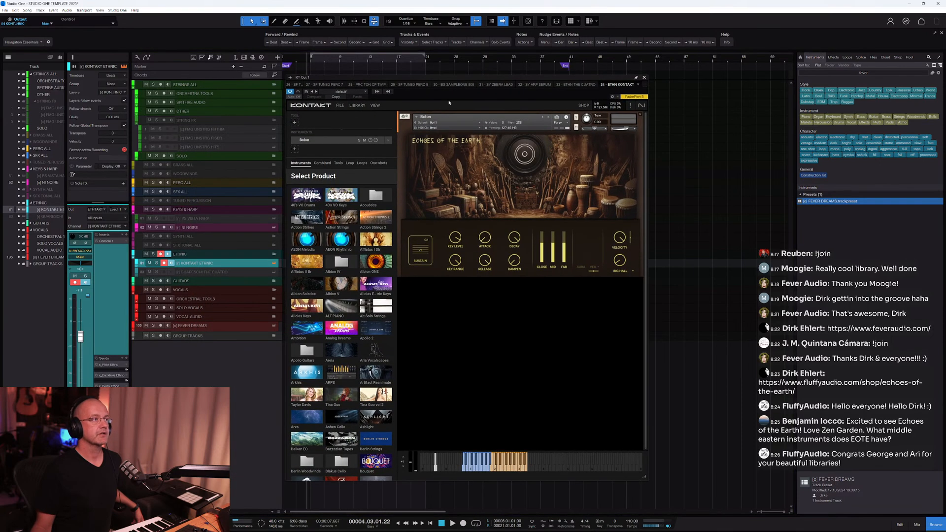
# Reset the Kontakt Ethnic channel's volume to 0 dB and raise the Bolon's Close, Mid and Far microphone levels to maximum.
pyautogui.click(419, 130)
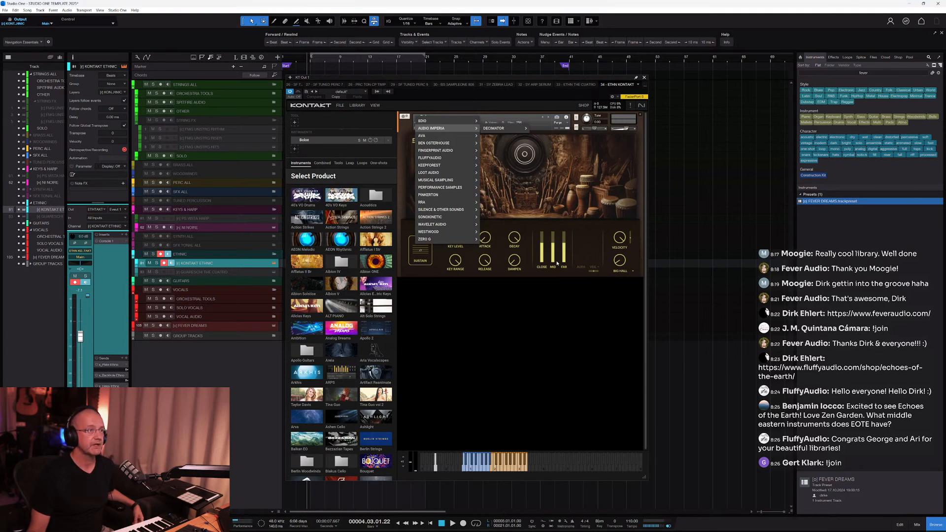
pyautogui.click(587, 253)
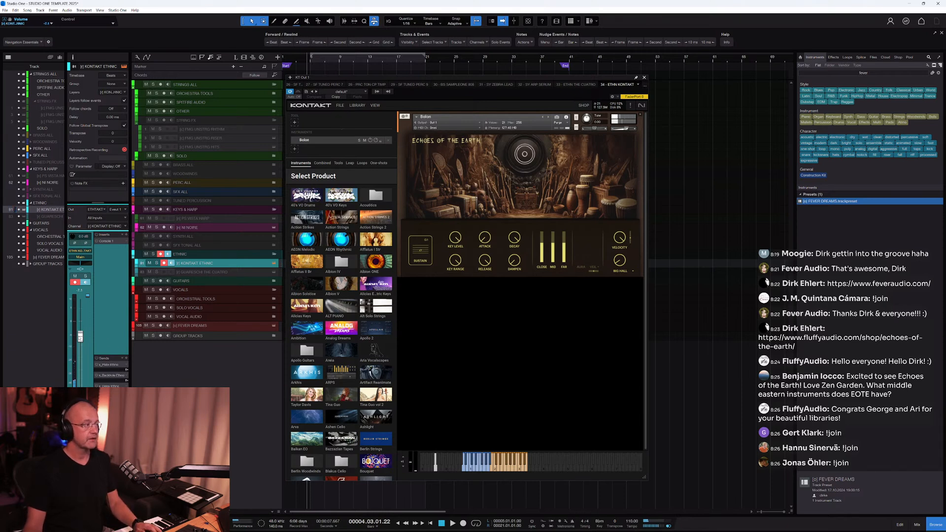
pyautogui.keyDown('ctrl'); pyautogui.click(80, 337); pyautogui.keyUp('ctrl')
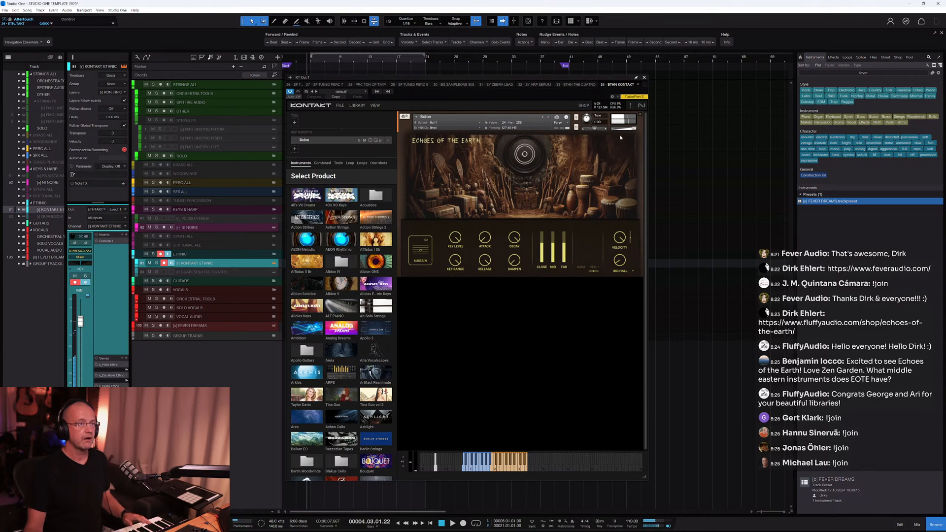
pyautogui.moveTo(542, 245); pyautogui.dragTo(564, 231)
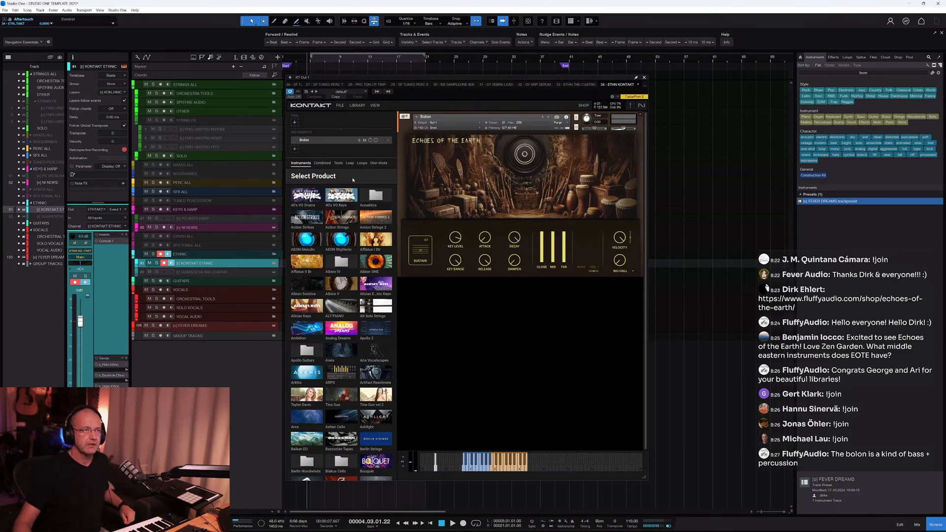
# Try out modwheel assignments on the Bolon's central wheel and set the modwheel to None.
pyautogui.click(525, 152)
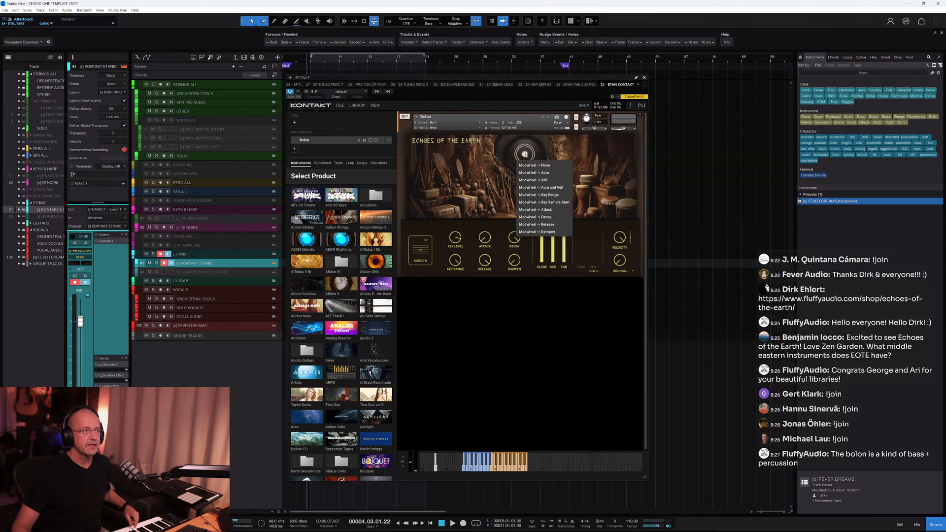
pyautogui.click(549, 168)
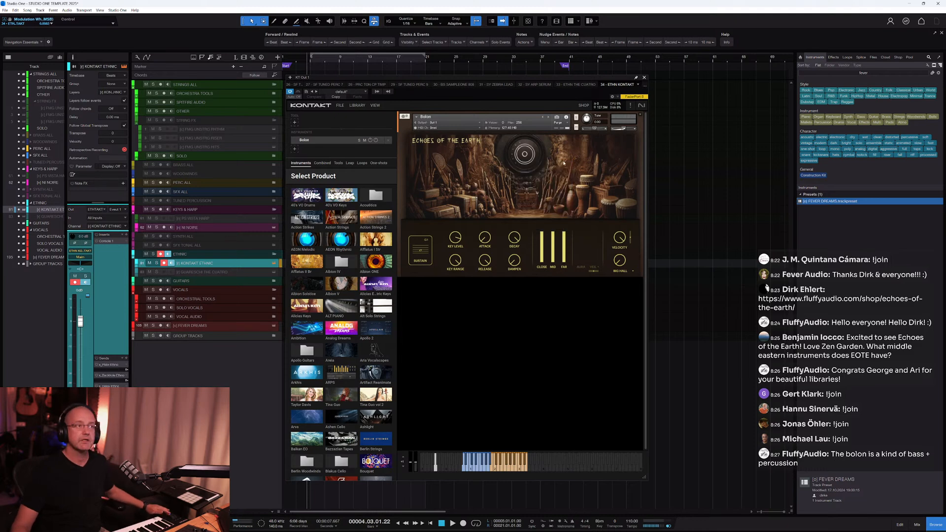
pyautogui.click(525, 156)
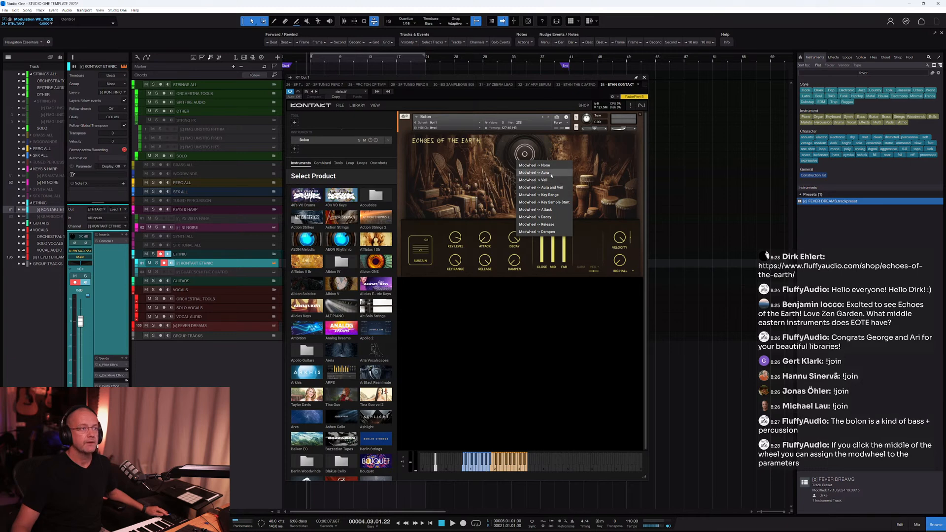
pyautogui.click(553, 213)
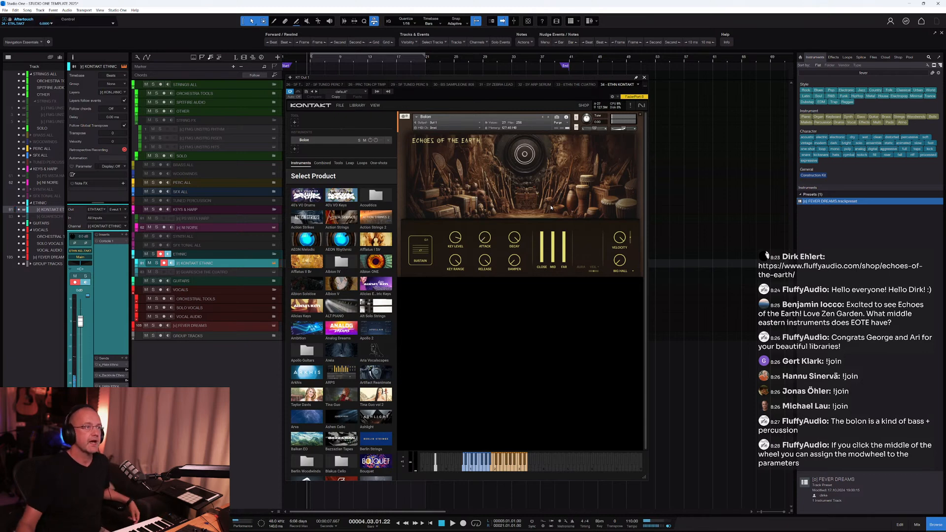
pyautogui.click(530, 157)
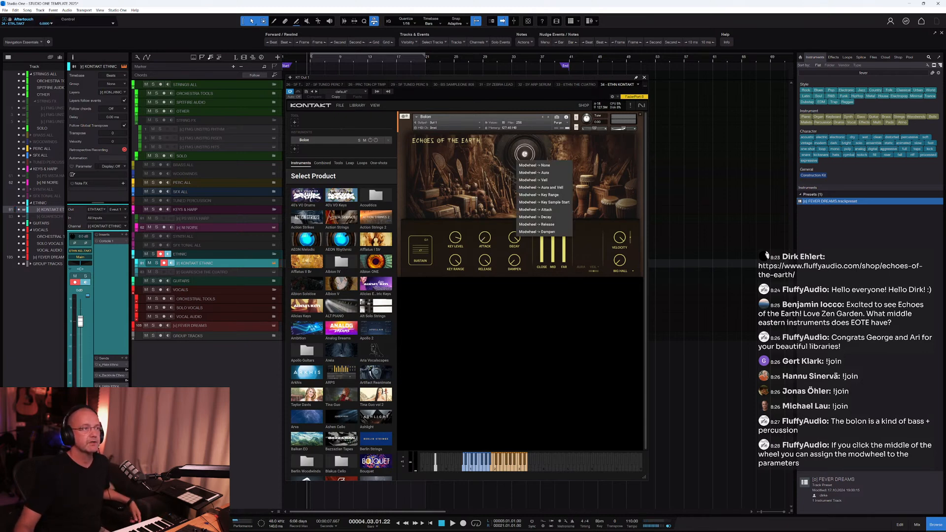
pyautogui.click(535, 165)
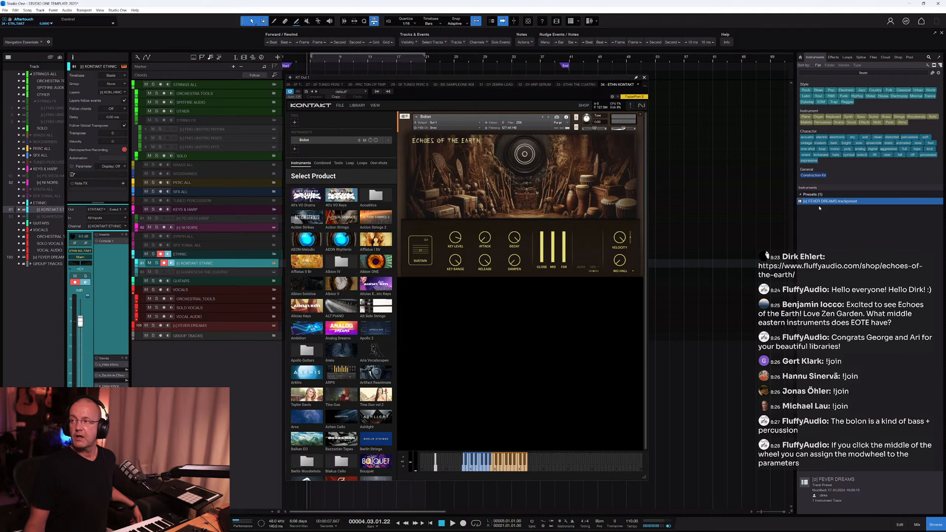
# Load the Guembri bass patch from Echoes of the Earth and try its Sustain Alt and Shake articulations.
pyautogui.click(423, 119)
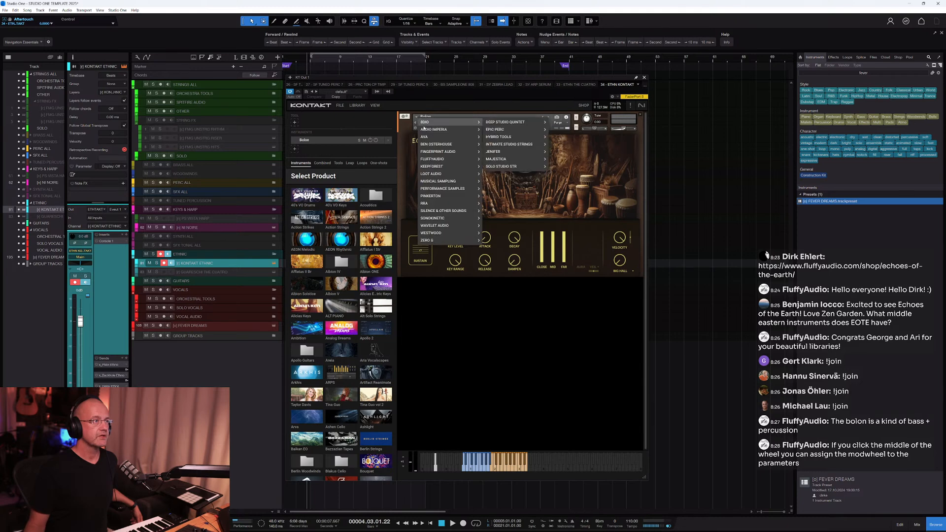
pyautogui.moveTo(449, 159)
pyautogui.moveTo(501, 163)
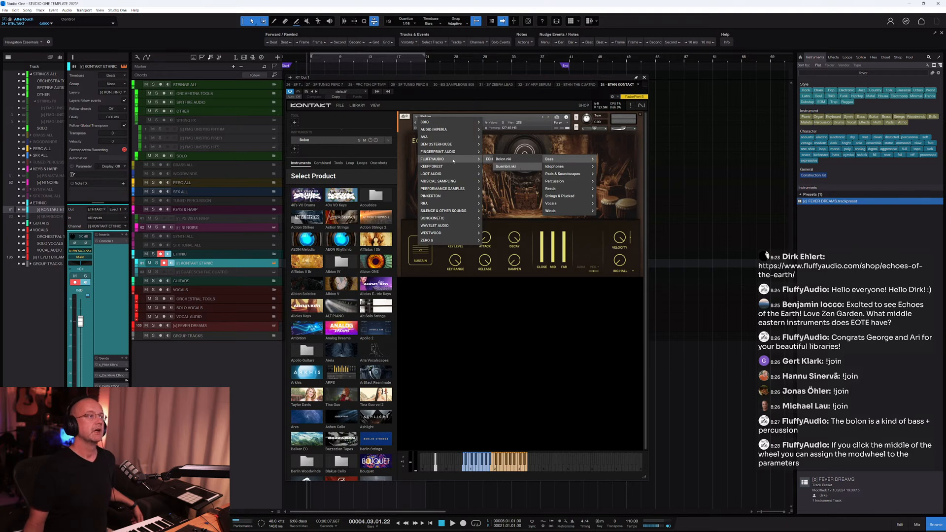
pyautogui.click(518, 168)
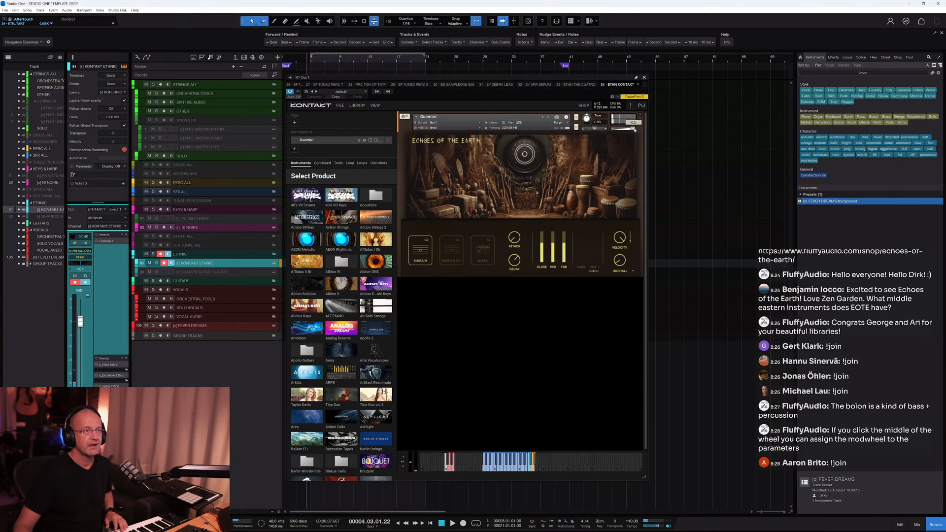
pyautogui.click(452, 253)
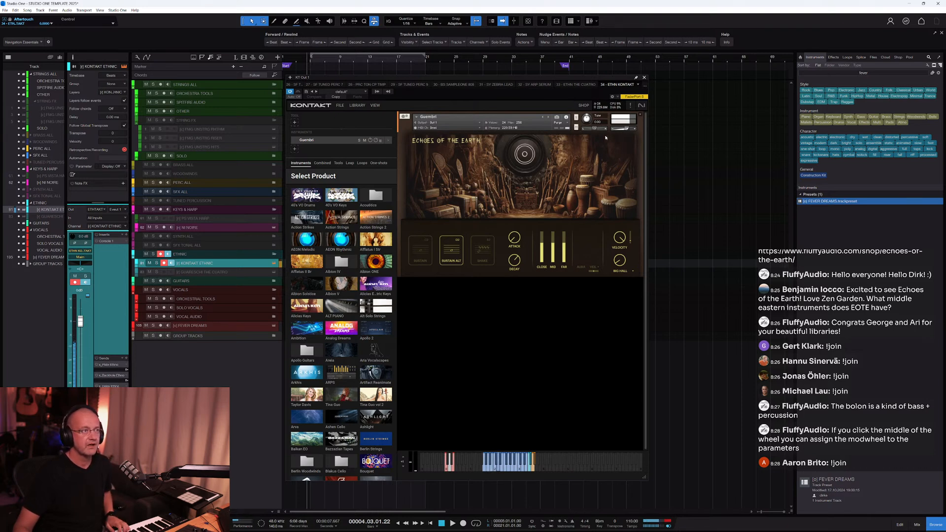
pyautogui.click(482, 251)
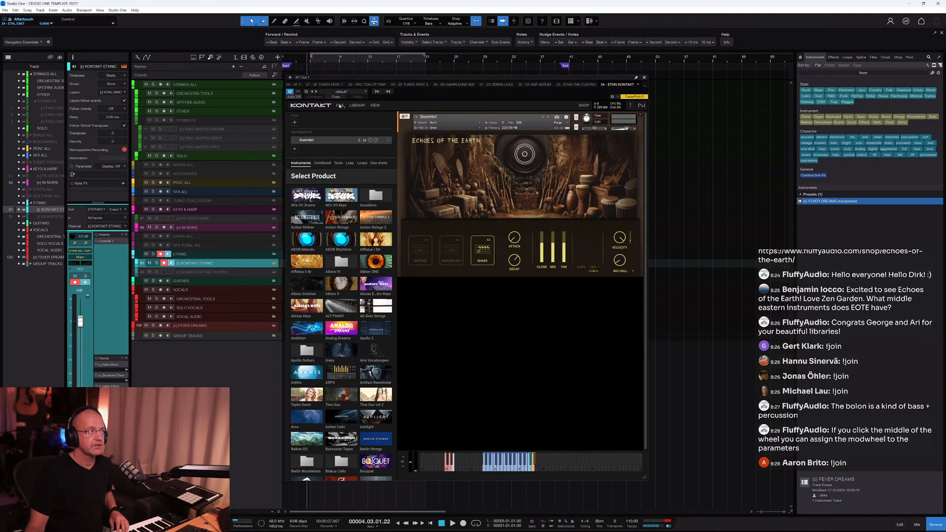
# Return Kontakt to the view with the file browser and quick-load area, and replace Guembri with the Angklung patch from Idiophones.
pyautogui.click(376, 106)
pyautogui.click(380, 115)
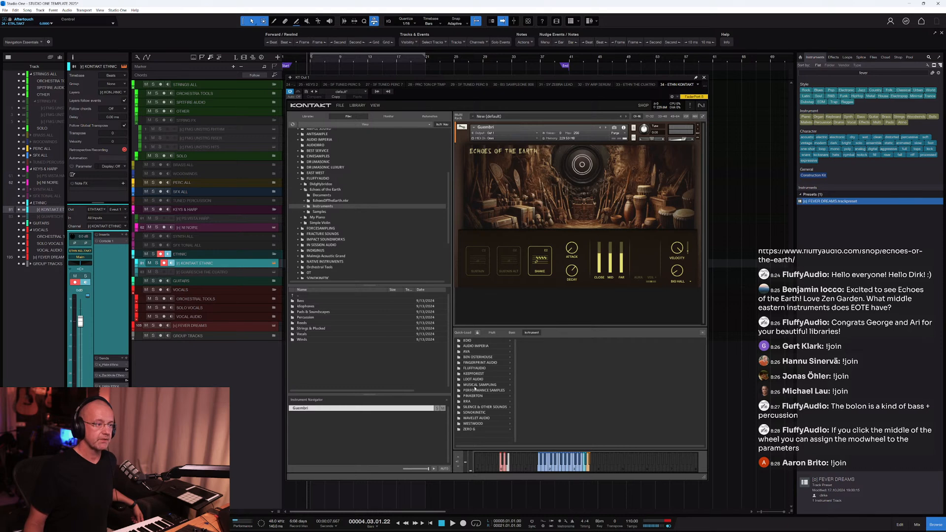
pyautogui.click(475, 370)
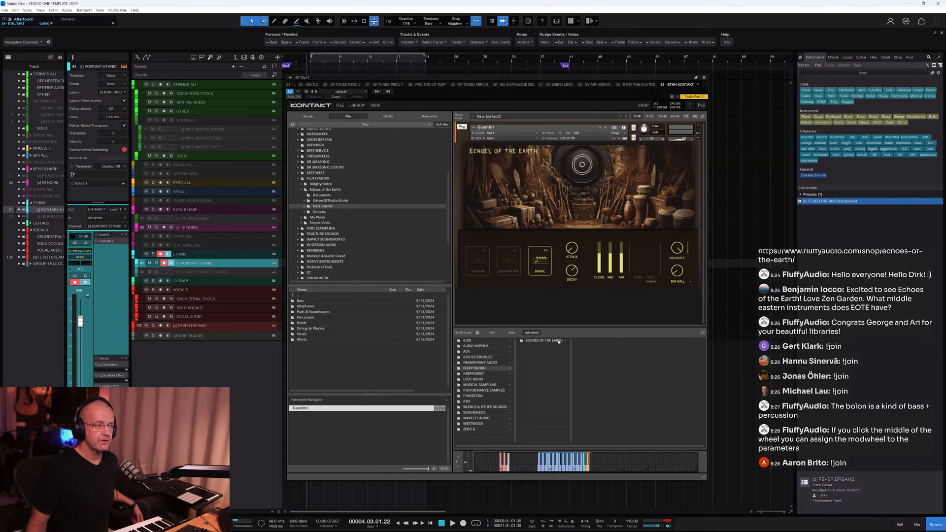
pyautogui.click(558, 341)
pyautogui.click(591, 347)
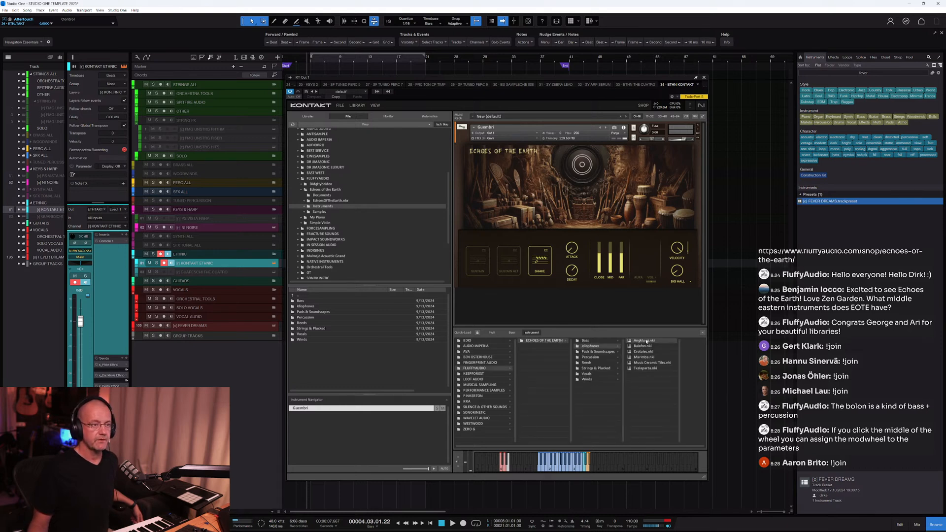
pyautogui.moveTo(645, 341); pyautogui.dragTo(634, 196)
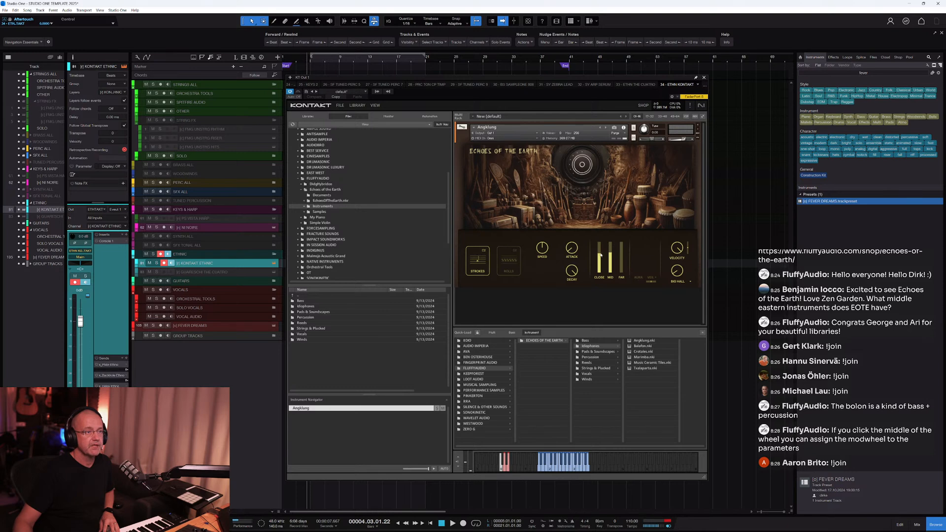
# Turn the Angklung's Close microphone level all the way down.
pyautogui.moveTo(601, 255); pyautogui.dragTo(608, 331)
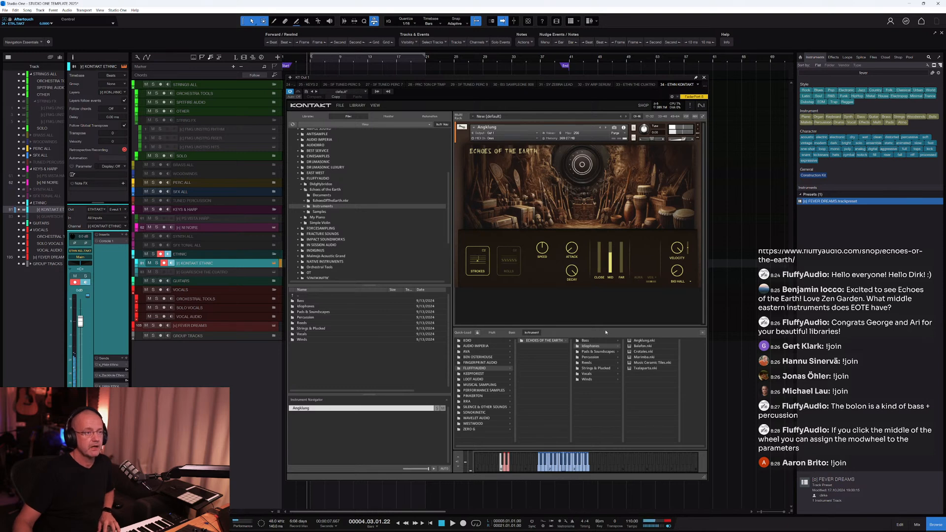
# Readjust the Angklung's microphone levels, bringing Close back up, and replace the instrument with the Balafon patch from Idiophones.
pyautogui.moveTo(612, 260); pyautogui.dragTo(626, 241)
pyautogui.moveTo(599, 265); pyautogui.dragTo(602, 249)
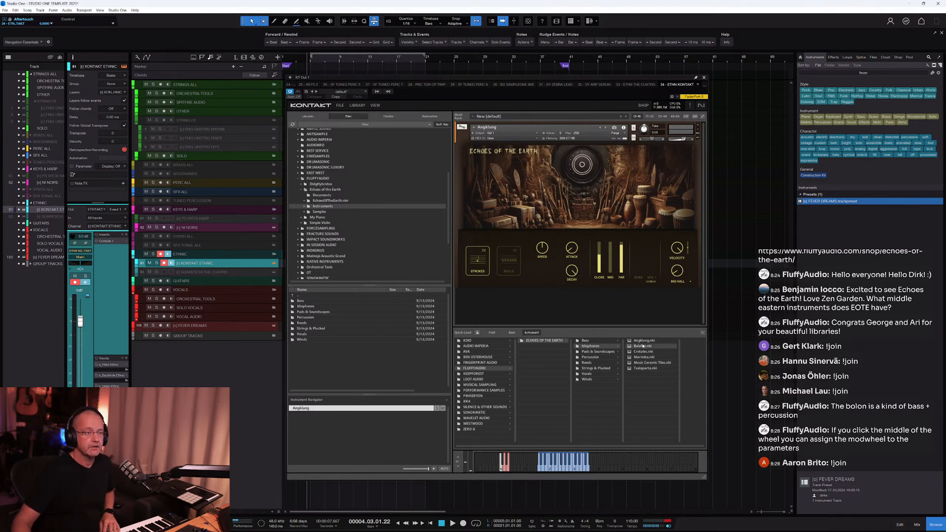
pyautogui.moveTo(643, 346); pyautogui.dragTo(599, 223)
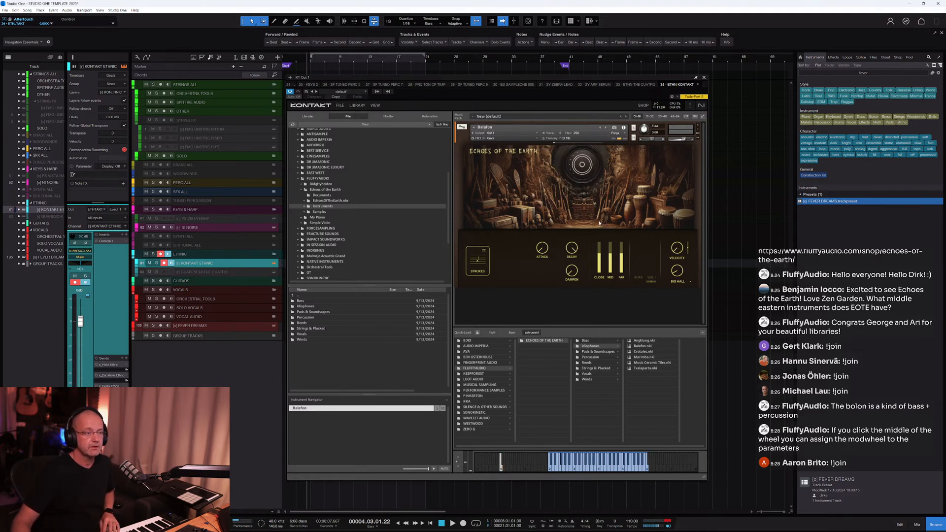
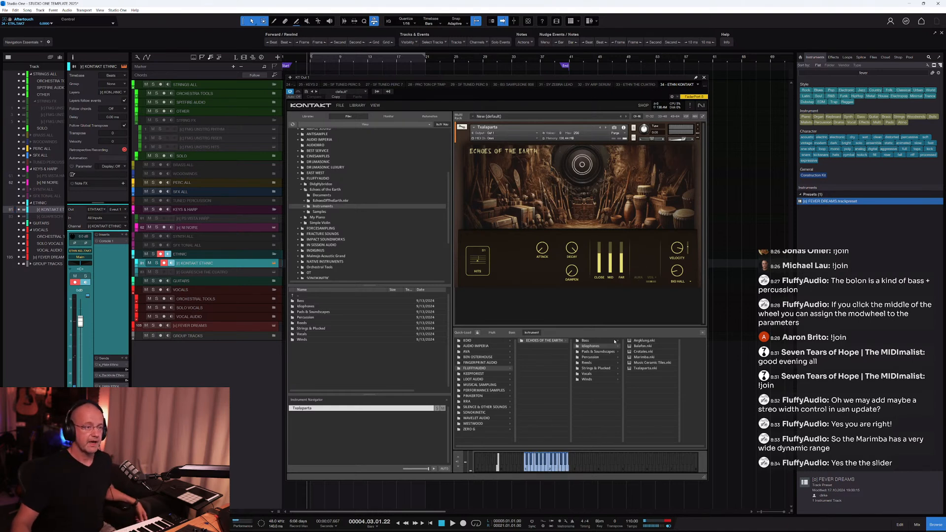
# Load the African Percussion patch from Percussion, lowering its Far microphone level and switching its Mid microphone on.
pyautogui.click(598, 353)
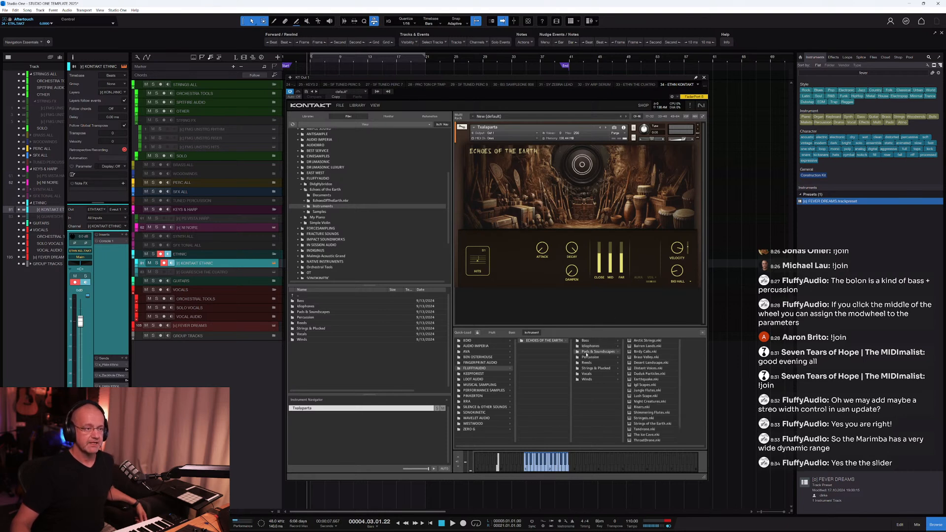
pyautogui.click(590, 358)
pyautogui.moveTo(648, 342); pyautogui.dragTo(542, 187)
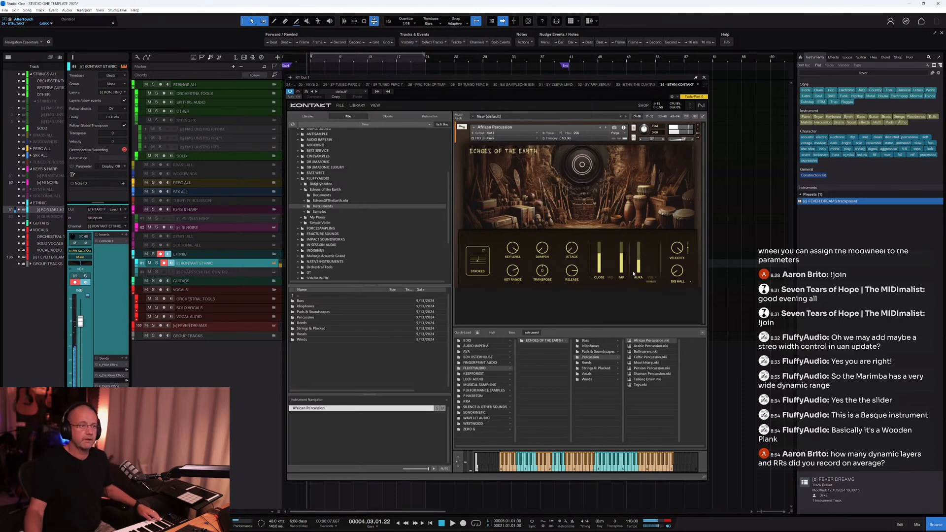
pyautogui.moveTo(621, 258); pyautogui.dragTo(622, 269)
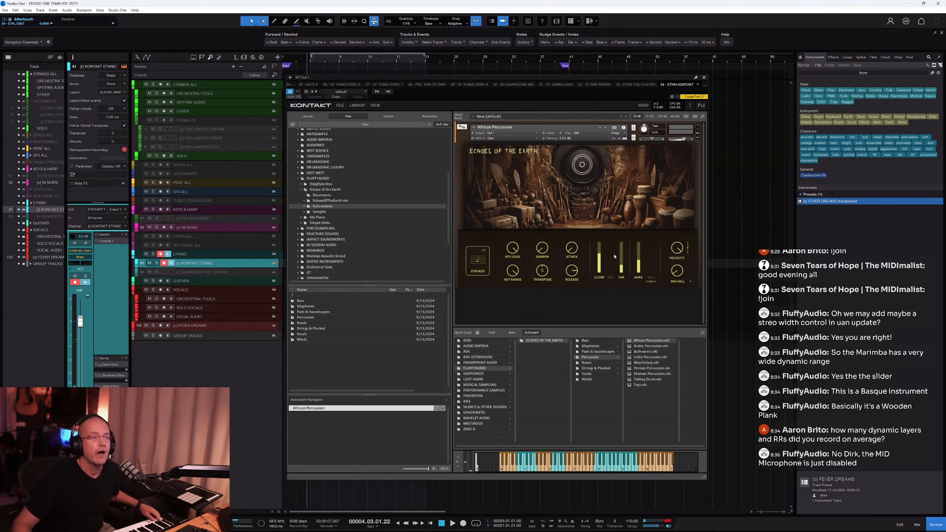
pyautogui.click(612, 278)
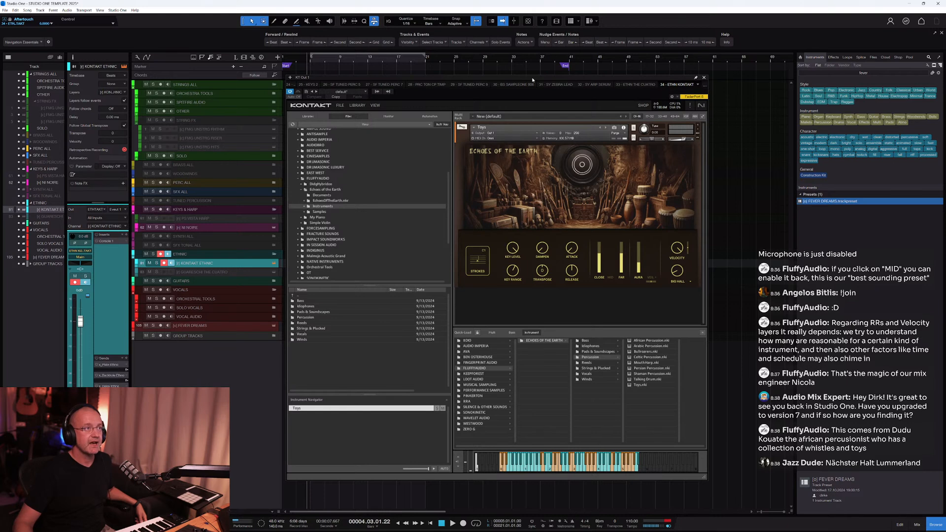
# Load the Bullroarers, MouthHarp and Talking Drum percussion patches one after another, trying out the MouthHarp's Transpose control.
pyautogui.moveTo(533, 79); pyautogui.dragTo(513, 54)
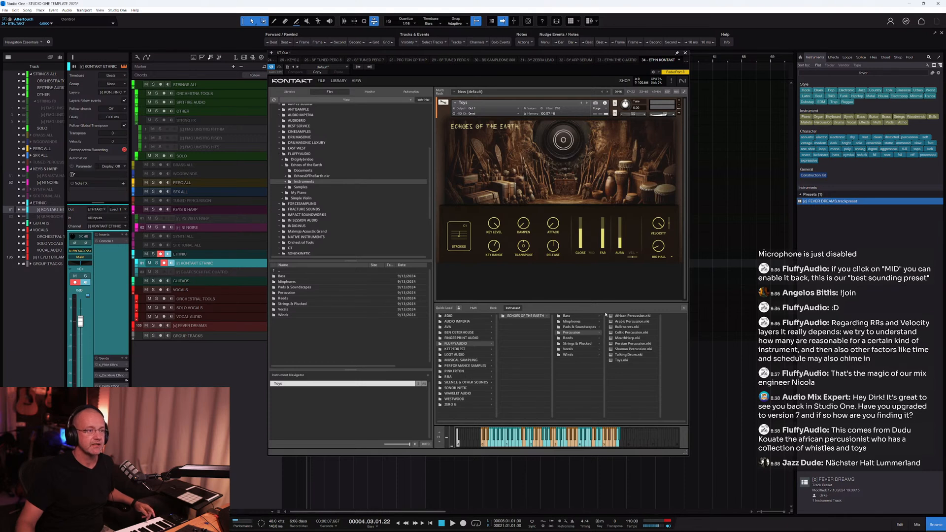
pyautogui.moveTo(622, 326); pyautogui.dragTo(550, 212)
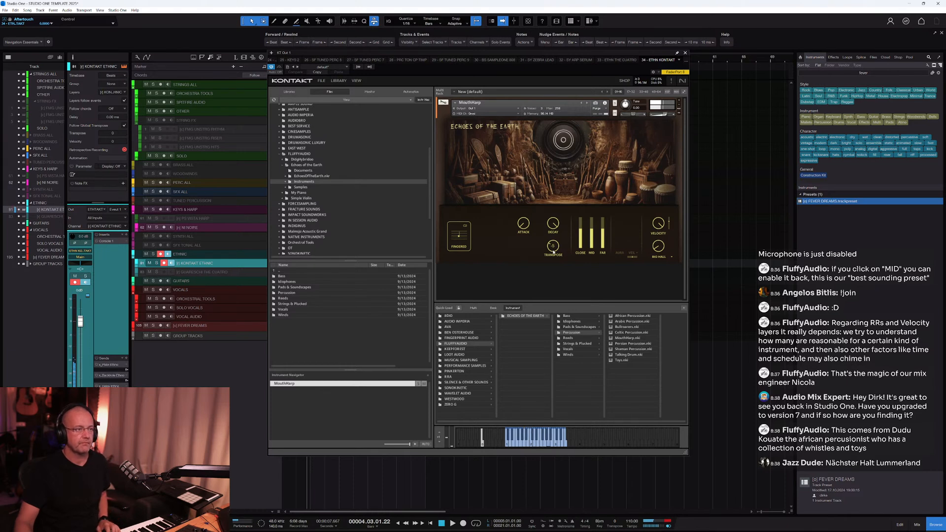
pyautogui.moveTo(553, 252); pyautogui.dragTo(554, 240)
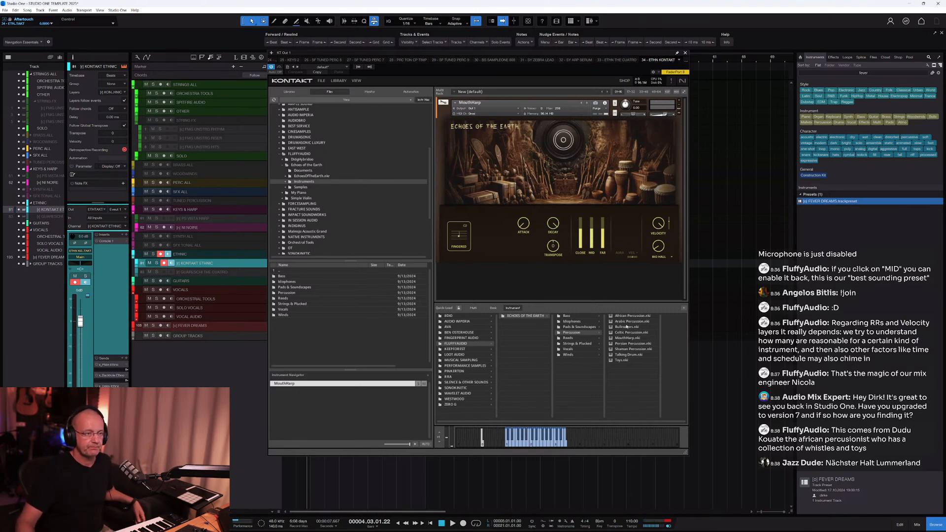
pyautogui.moveTo(635, 355); pyautogui.dragTo(601, 226)
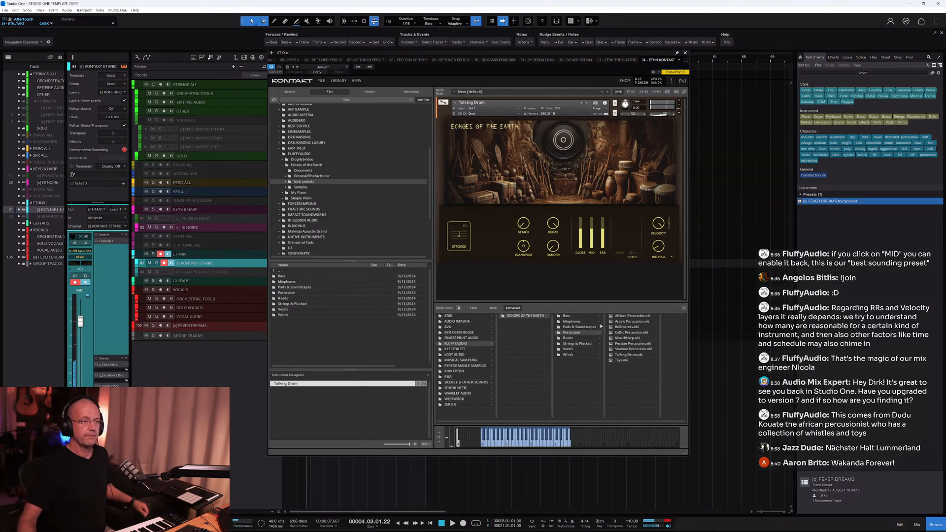
# Load the Reeds patch listed directly below Harmonium and try its Legato and Drone articulations.
pyautogui.click(579, 338)
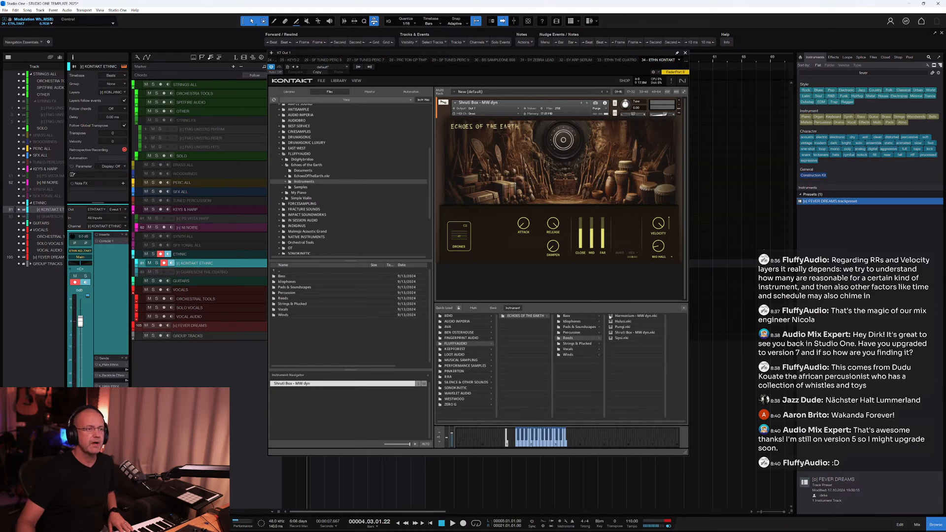
pyautogui.moveTo(623, 321); pyautogui.dragTo(564, 204)
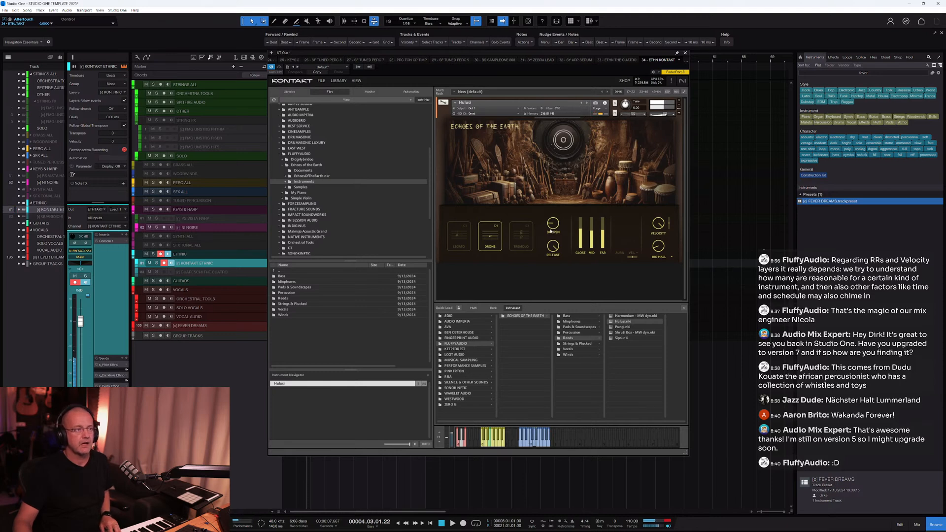
pyautogui.click(463, 241)
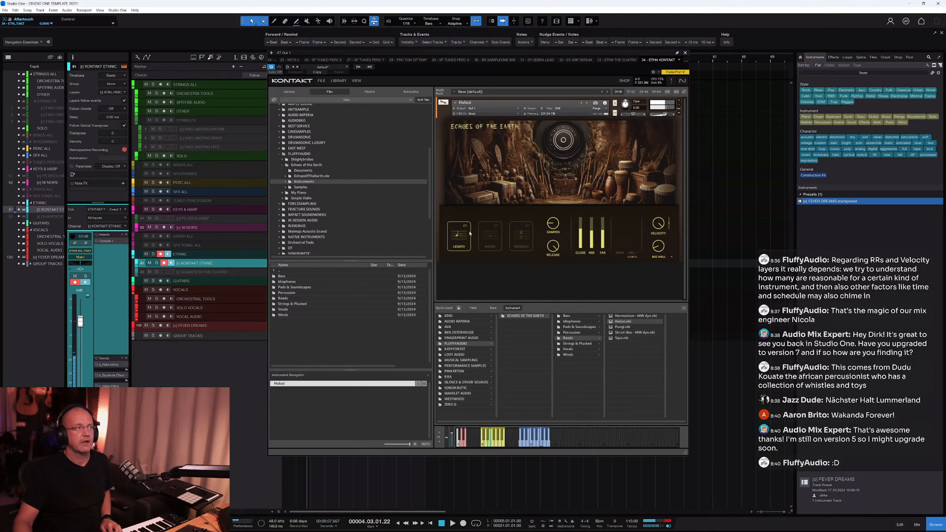
pyautogui.click(494, 242)
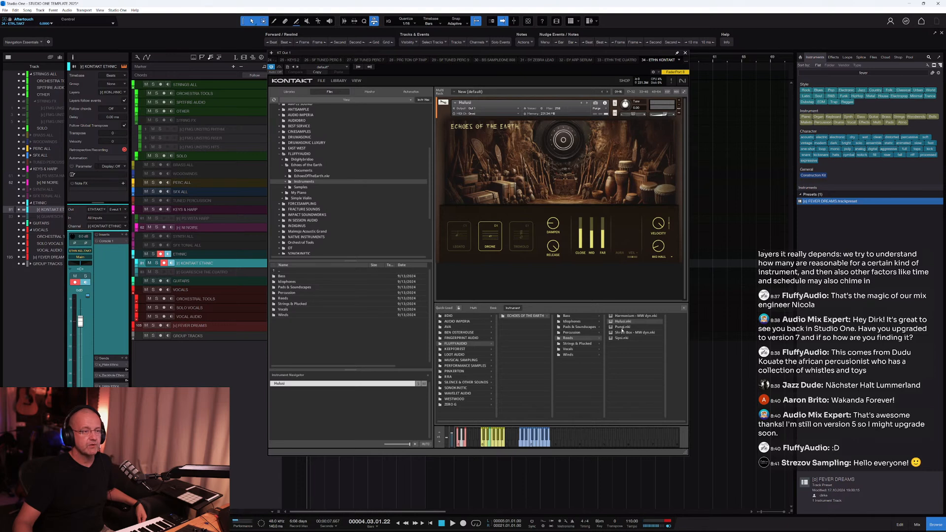
# Browse to the Strings & Plucked category of Echoes of the Earth and load the Valiha patch.
pyautogui.click(567, 316)
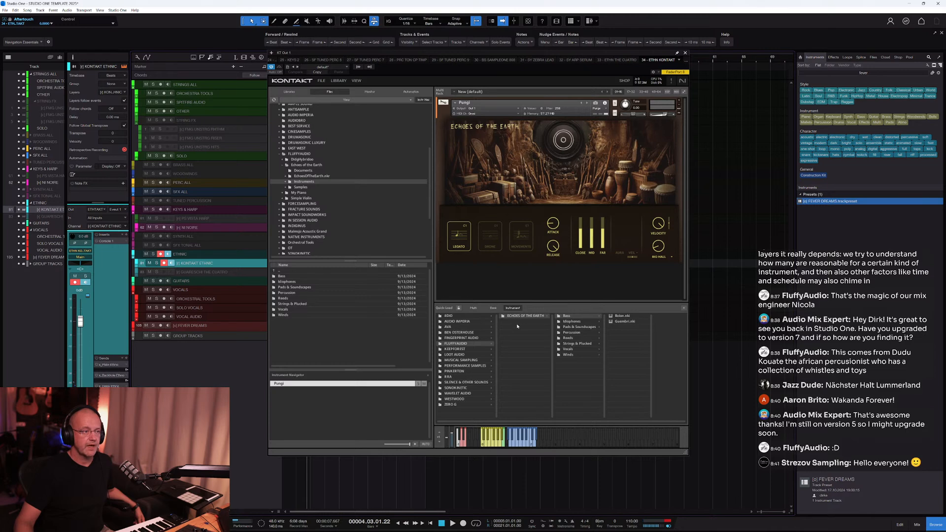
pyautogui.click(569, 338)
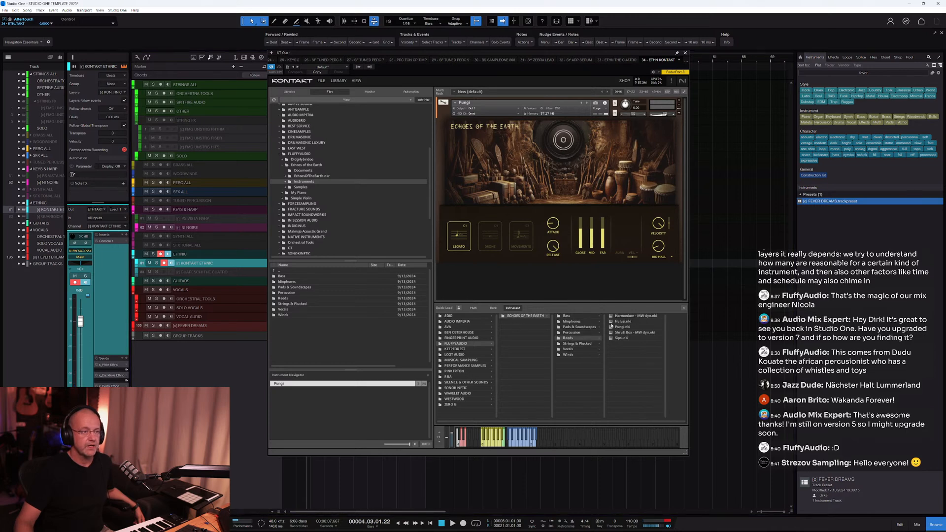
pyautogui.click(587, 344)
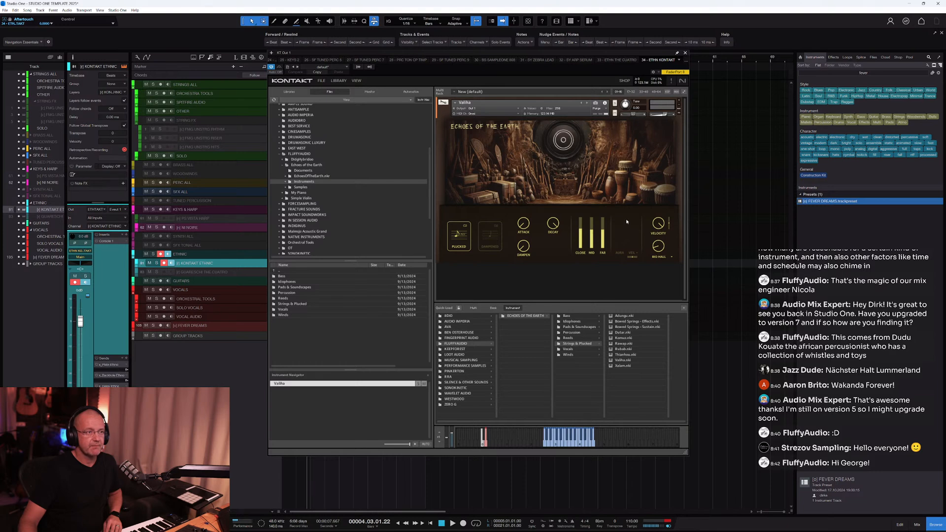
# Set the Valiha's VES layer to Crystal Bells and lower that layer's level.
pyautogui.click(637, 255)
pyautogui.click(636, 243)
pyautogui.click(634, 254)
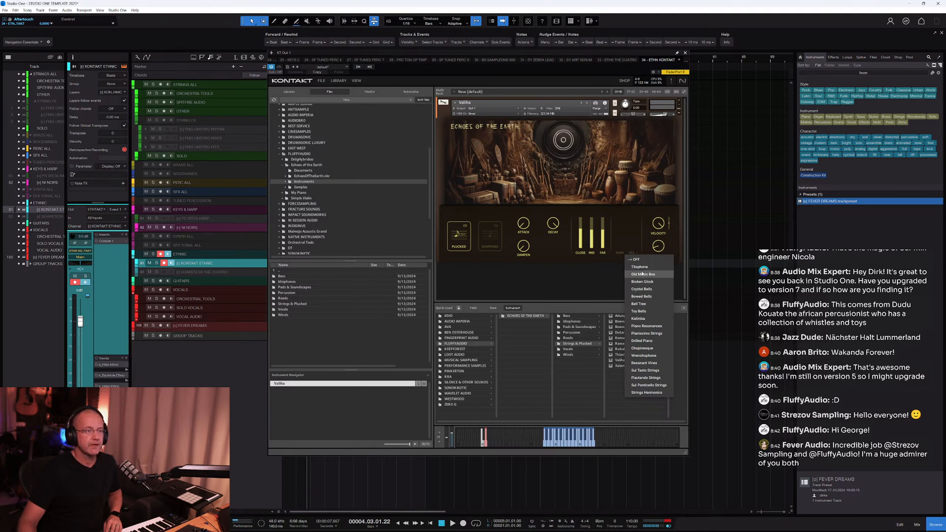
pyautogui.click(642, 289)
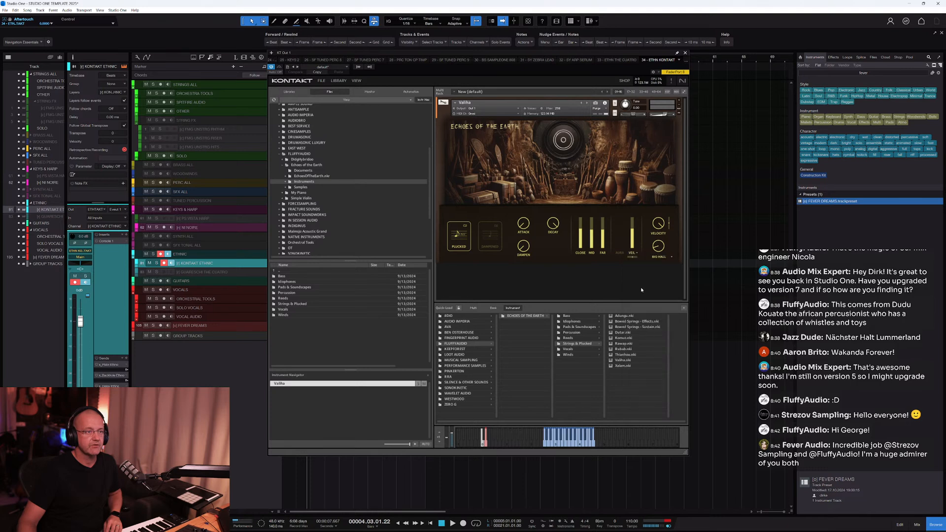
pyautogui.click(633, 248)
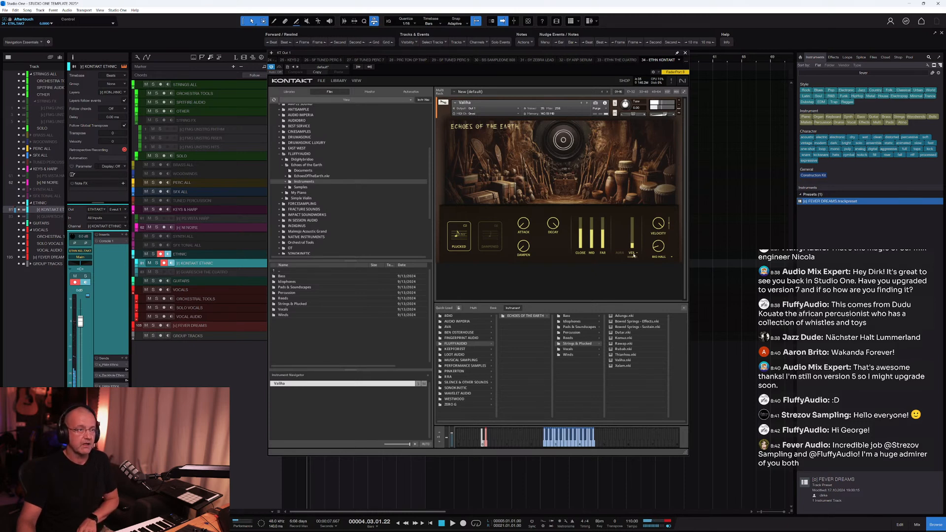
# Try the Valiha's VES layer with Old Music Box at a raised level, and switch it to Kalimba.
pyautogui.click(633, 253)
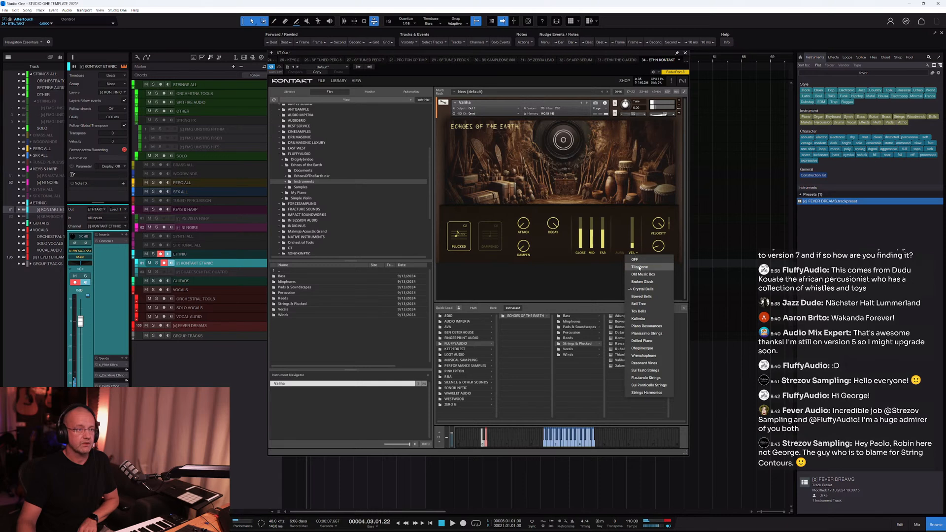
pyautogui.click(641, 275)
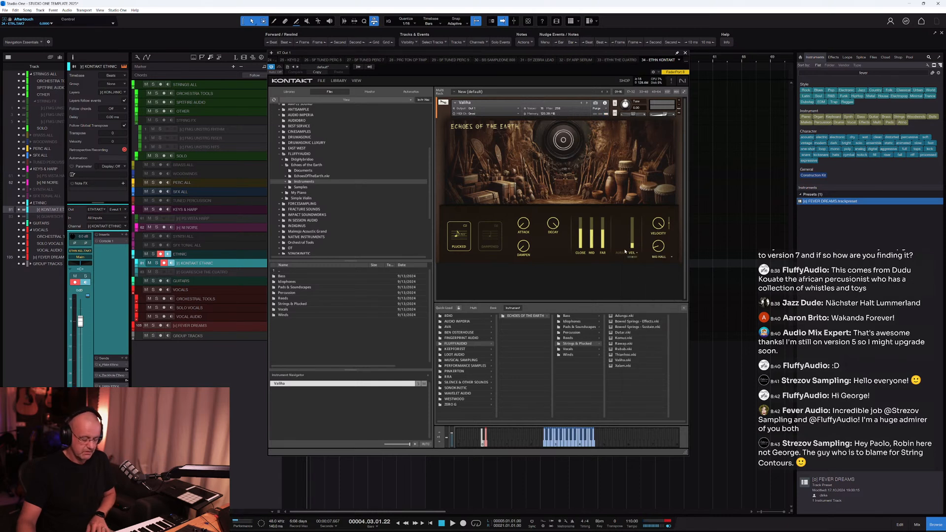
pyautogui.moveTo(633, 245); pyautogui.dragTo(634, 242)
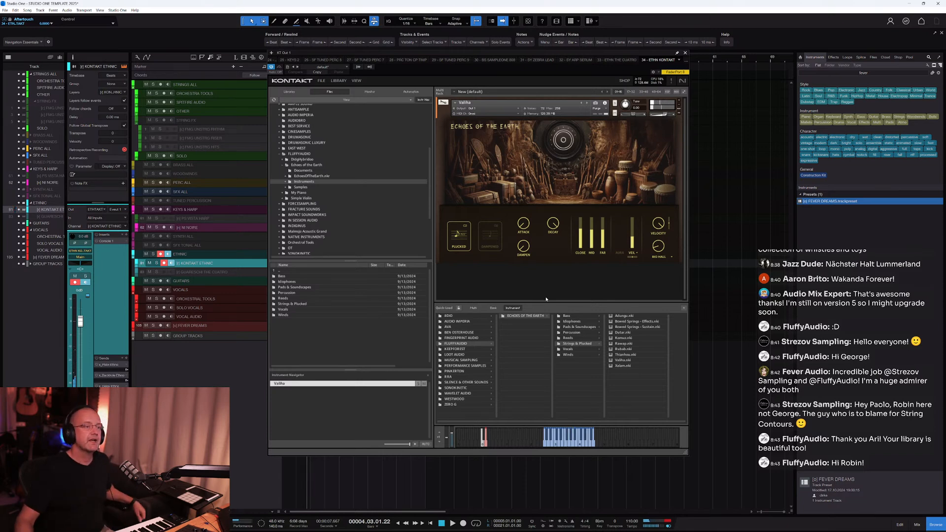
pyautogui.click(633, 253)
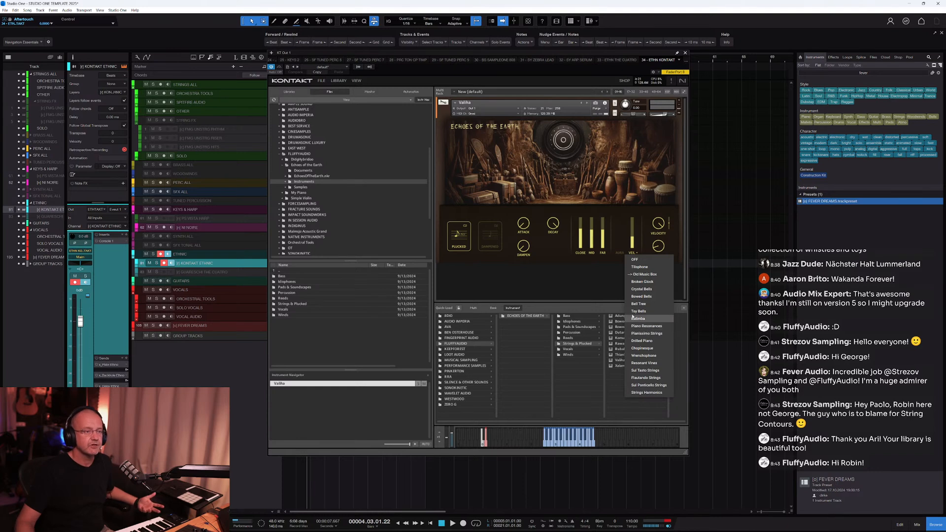
pyautogui.click(638, 318)
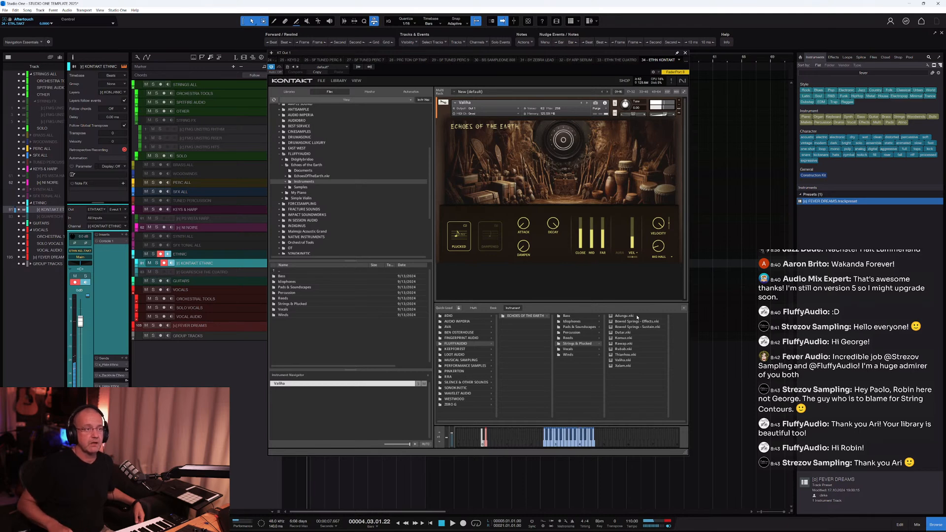
# Compare the Valiha with its Aura layer on and off, leaving Aura enabled and rebalancing the VES layer's level.
pyautogui.moveTo(620, 255); pyautogui.dragTo(622, 249)
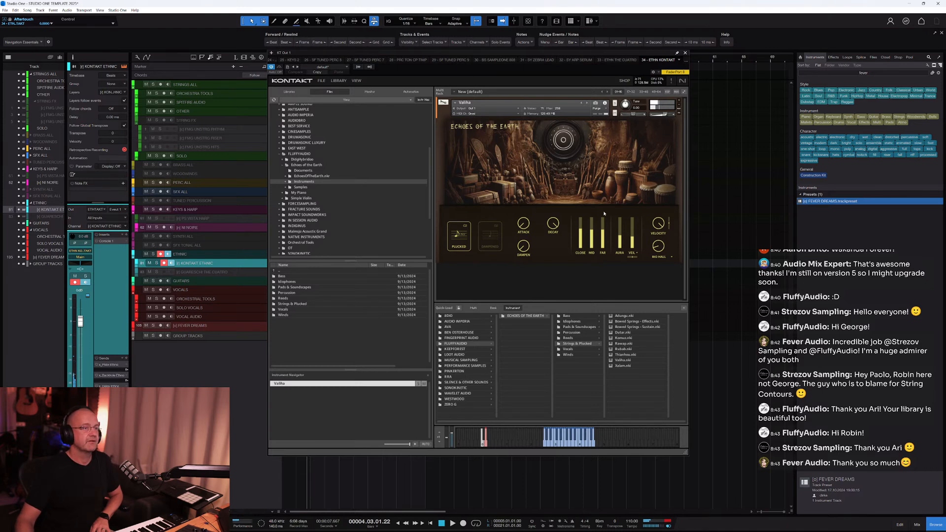
pyautogui.click(619, 253)
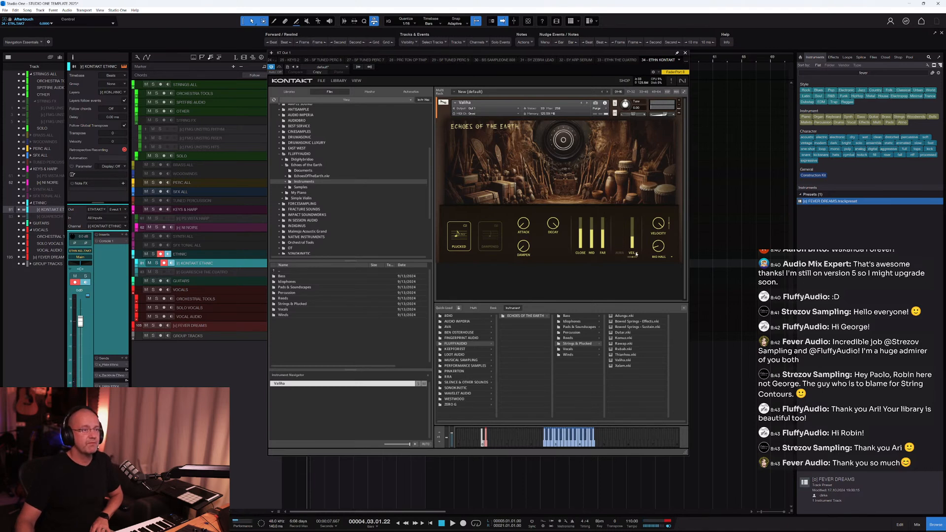
pyautogui.click(630, 253)
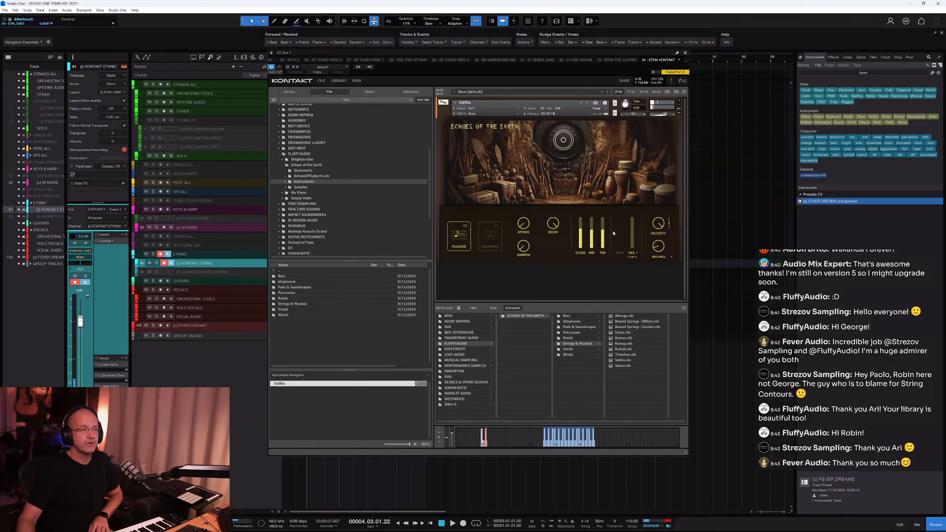
pyautogui.click(621, 254)
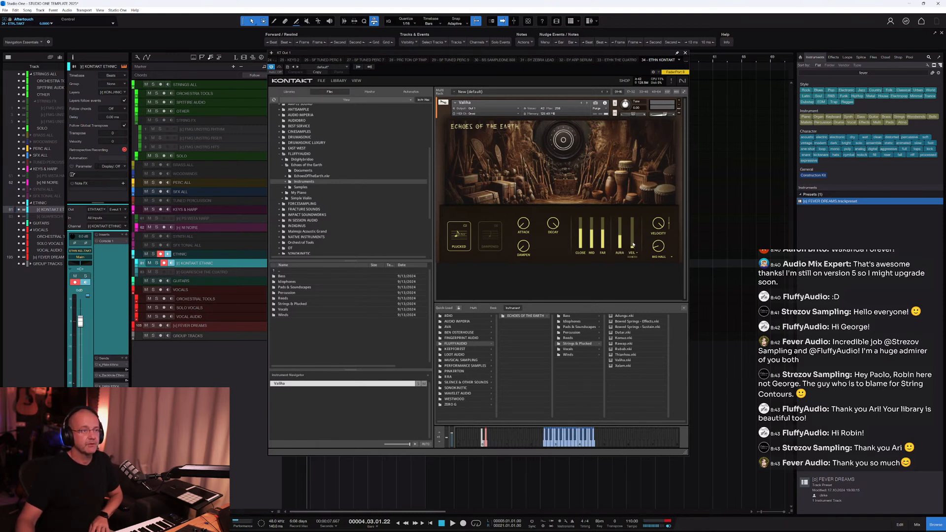
pyautogui.moveTo(634, 245); pyautogui.dragTo(635, 237)
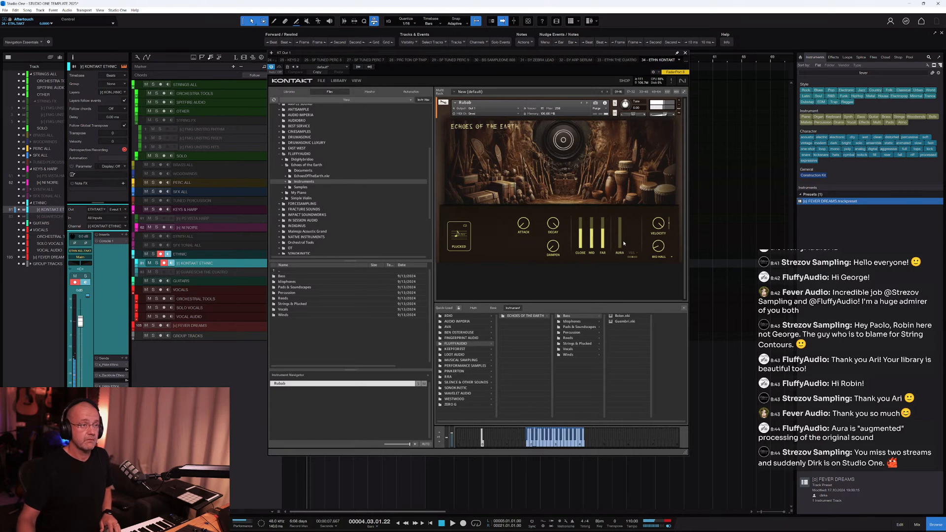
# Raise the Aura level of the Rubab patch.
pyautogui.moveTo(622, 243); pyautogui.dragTo(620, 227)
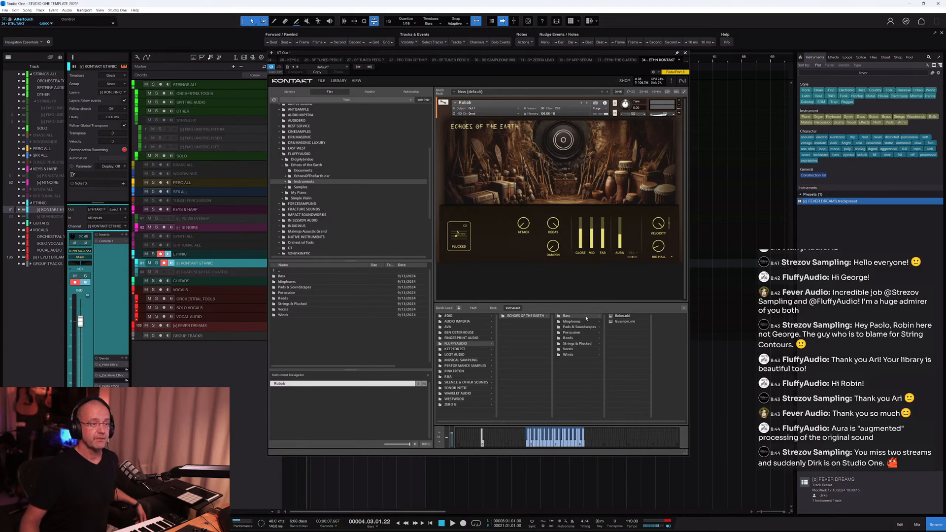
# Load the Bowed Springs - Effects patch from Strings & Plucked and select its Harmonic articulation.
pyautogui.click(573, 345)
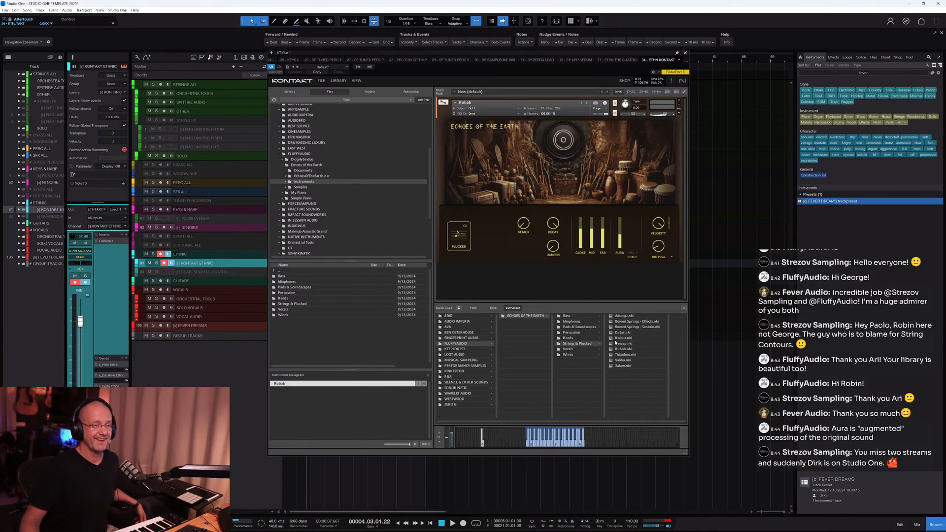
pyautogui.doubleClick(636, 321)
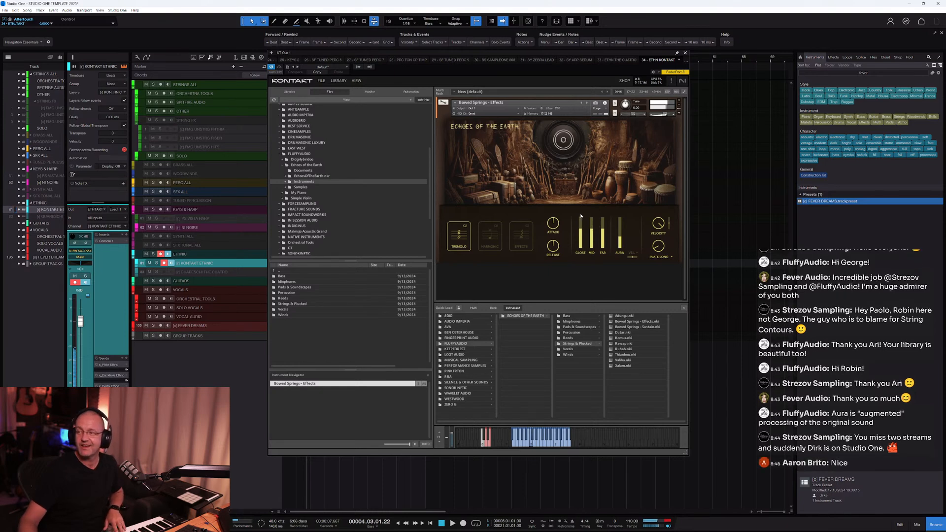
pyautogui.click(489, 240)
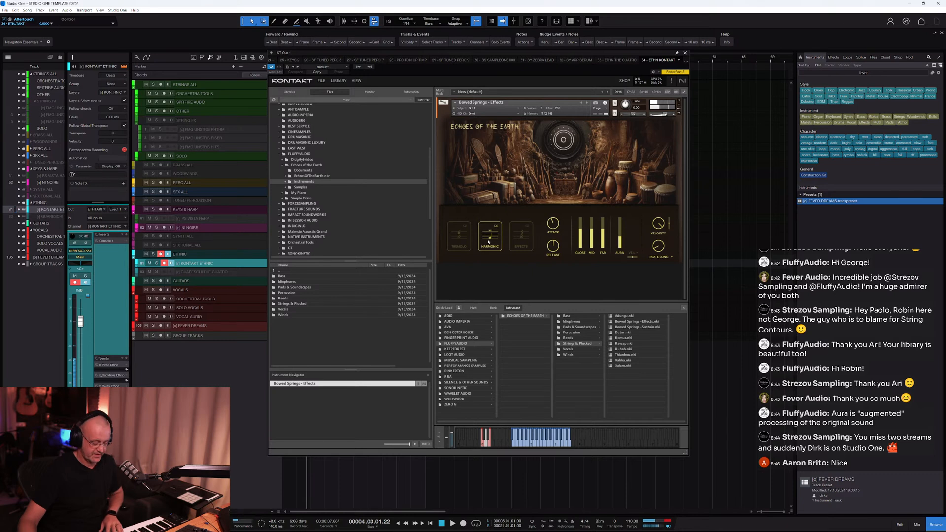
# Select the Effects articulation of Bowed Springs - Effects and raise its Aura level.
pyautogui.click(516, 242)
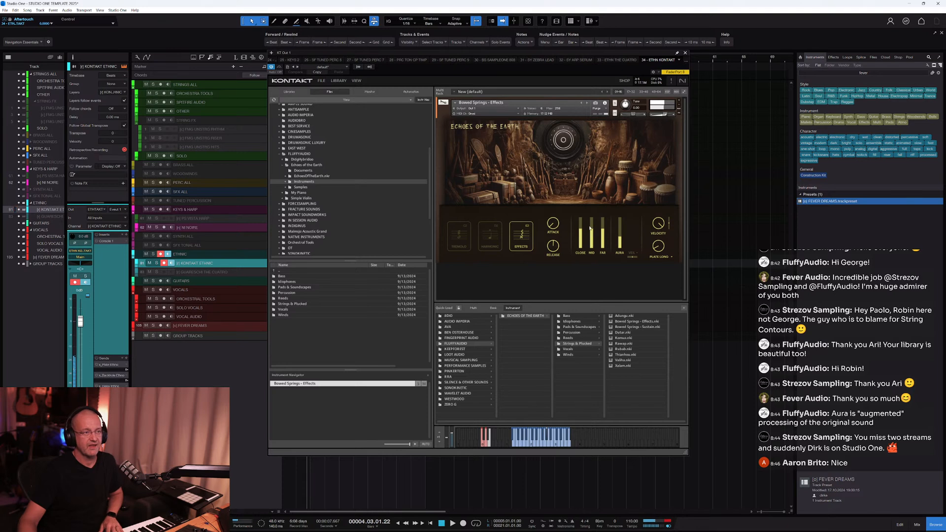
pyautogui.moveTo(619, 238); pyautogui.dragTo(620, 223)
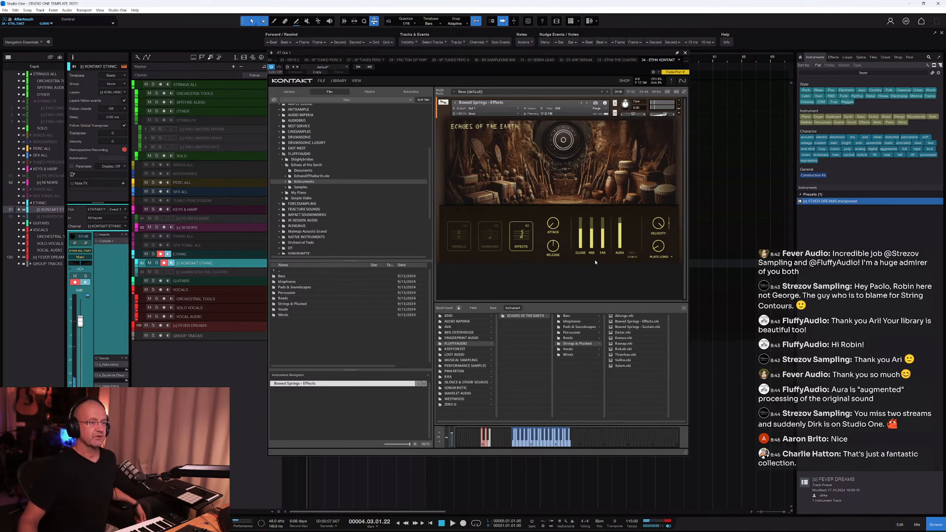
# Load the Arabic Singer - A Legato patch from Vocals and move the Kontakt window clear of the instrument browser.
pyautogui.click(582, 350)
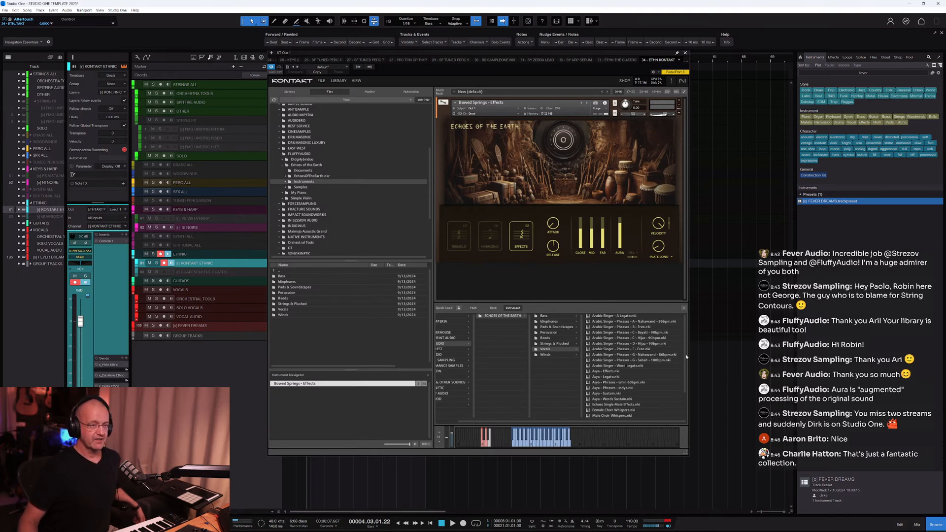
pyautogui.moveTo(684, 356); pyautogui.dragTo(688, 329)
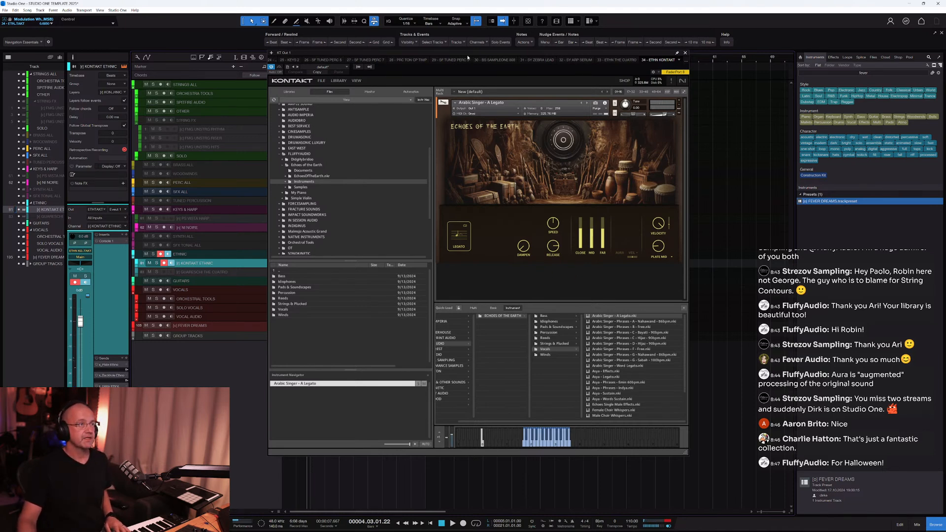
pyautogui.moveTo(468, 58); pyautogui.dragTo(578, 158)
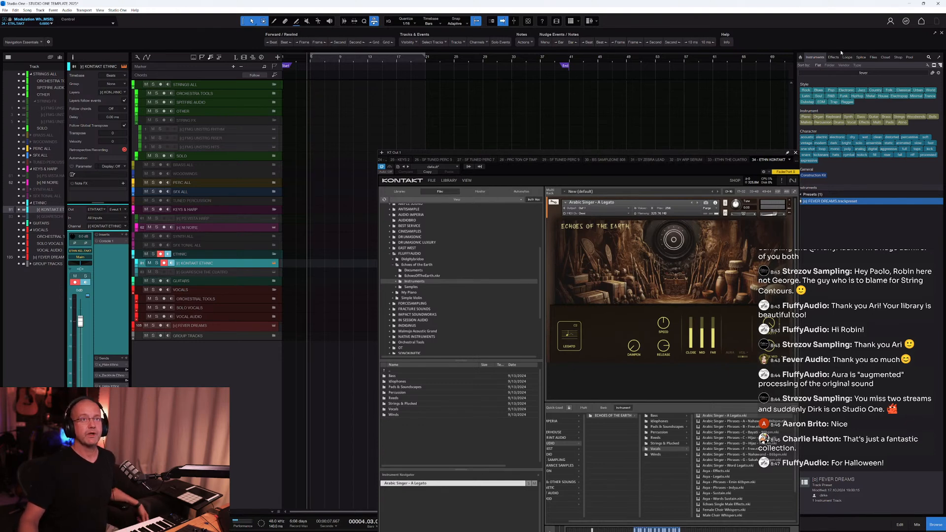
# Search the instrument browser for "cont" and add the STRZV CONTOURS VLA NORMALE and CEL NORMALE track presets to the song.
pyautogui.click(873, 72)
pyautogui.write('cont')
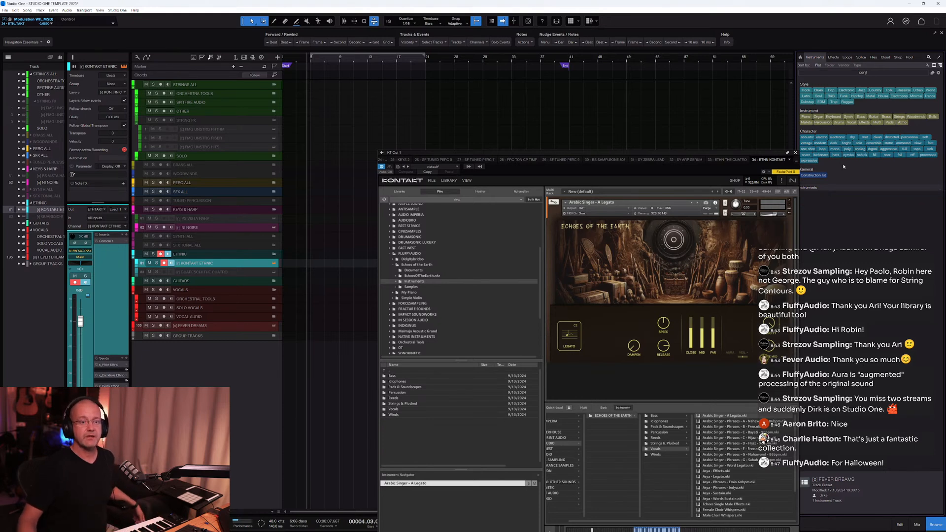
pyautogui.write('r')
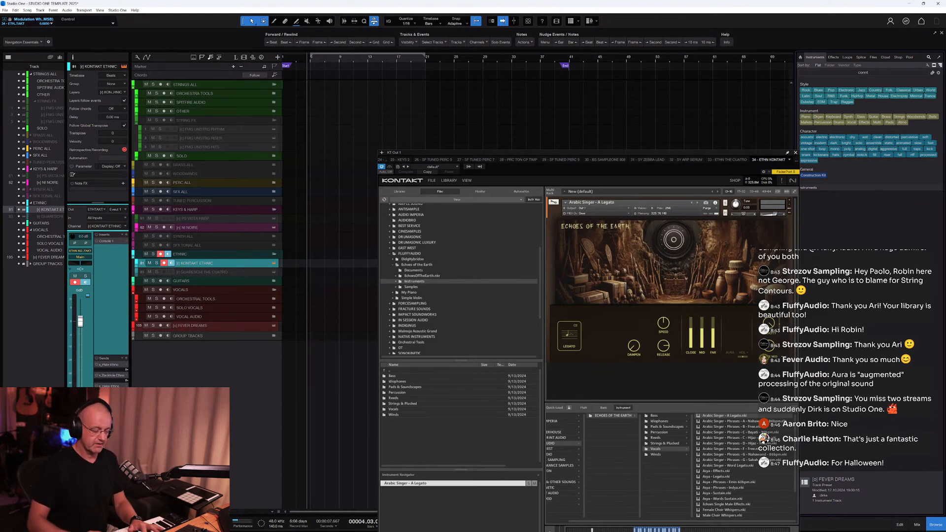
pyautogui.press('BackSpace')
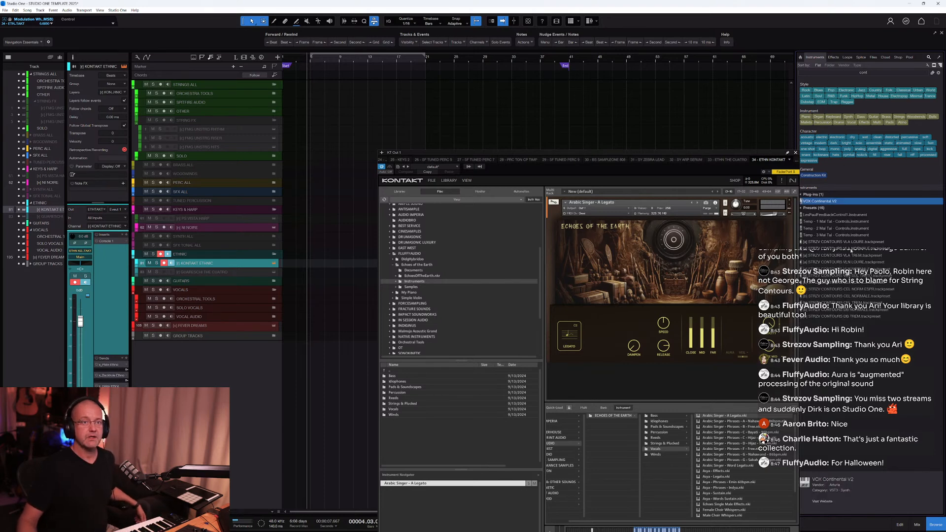
pyautogui.moveTo(851, 250); pyautogui.dragTo(309, 112)
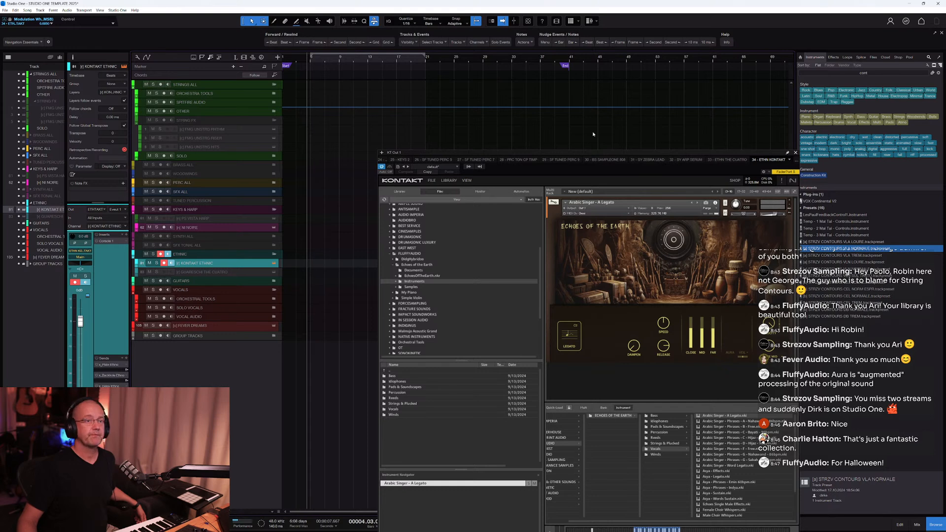
pyautogui.moveTo(594, 134); pyautogui.dragTo(594, 134)
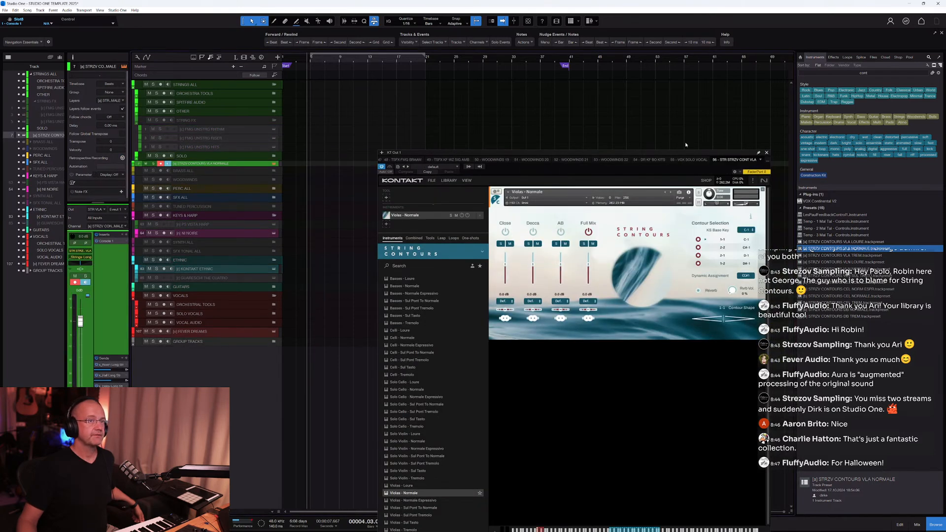
pyautogui.click(766, 153)
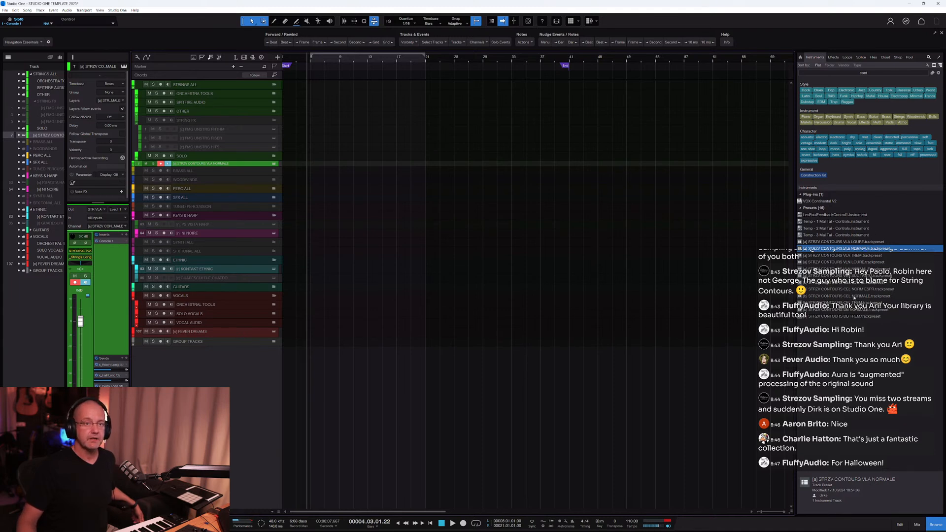
pyautogui.moveTo(854, 298); pyautogui.dragTo(424, 170)
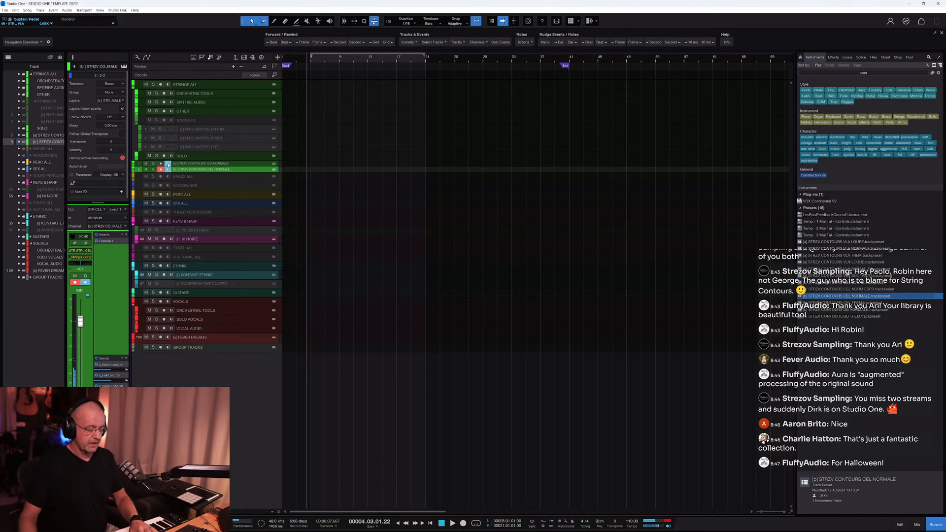
# Record a cello part on the STRZV CONTOURS CEL NORMALE track, starting at bar 4 and stopping around bar 21.
pyautogui.press('e')
pyautogui.press('e')
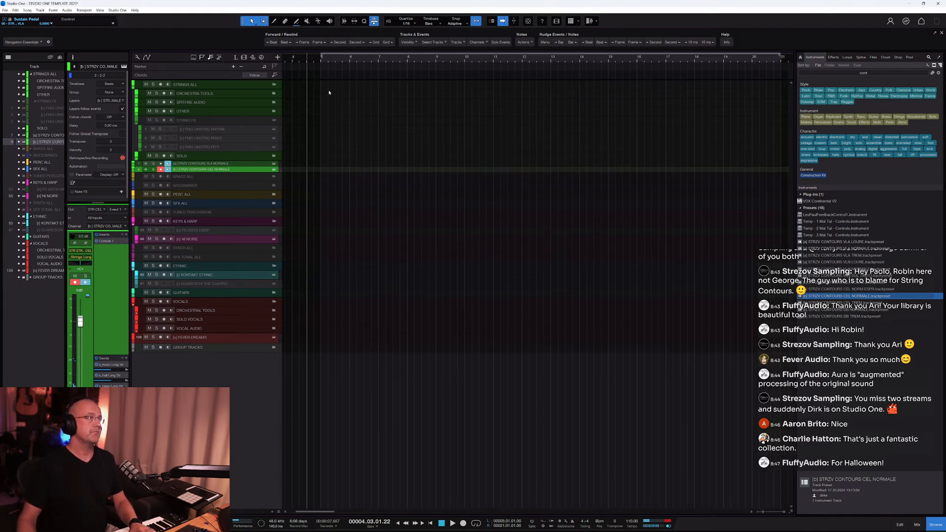
pyautogui.click(292, 58)
pyautogui.press('w')
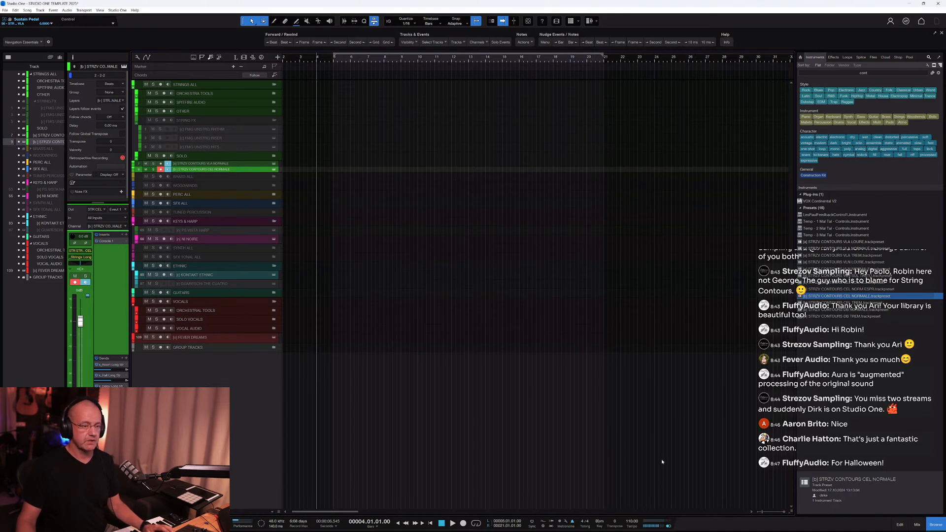
pyautogui.press('KP_Multiply')
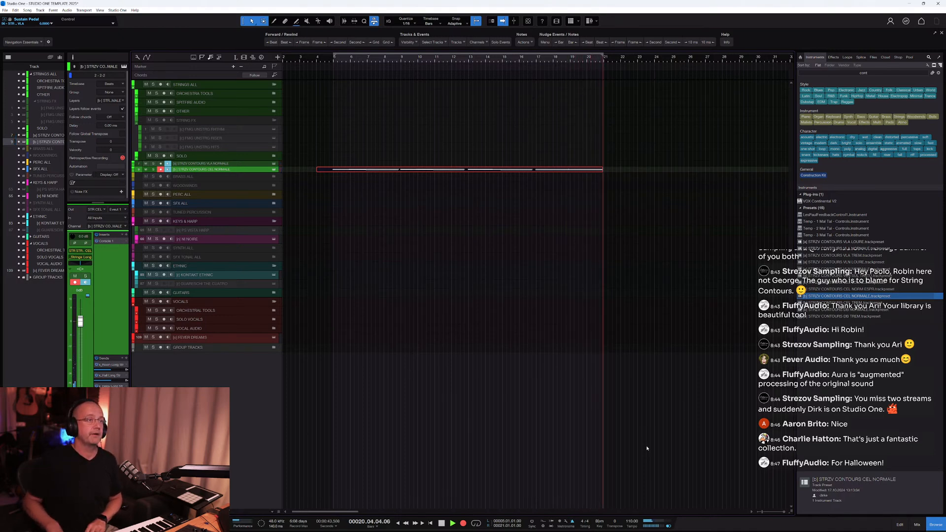
pyautogui.press('space')
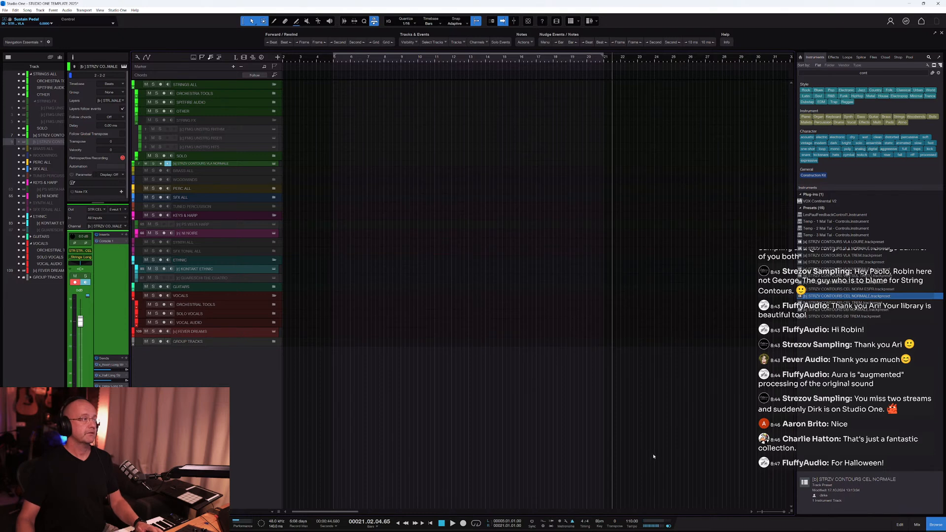
# Copy the recorded cello part onto the STRZV CONTOURS VLA NORMALE track at the same position and return the playhead to bar 5.
pyautogui.click(190, 165)
pyautogui.click(19, 141)
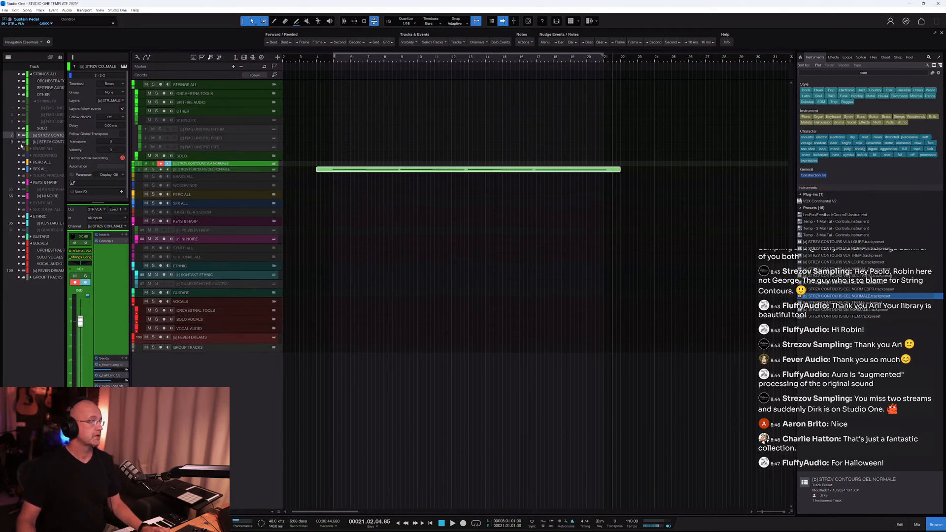
pyautogui.moveTo(343, 170); pyautogui.dragTo(343, 168)
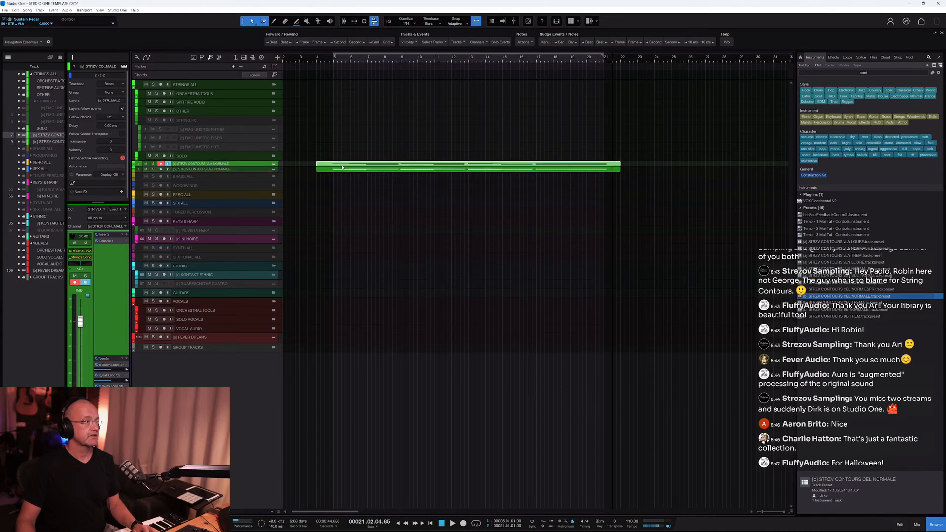
pyautogui.press('Home')
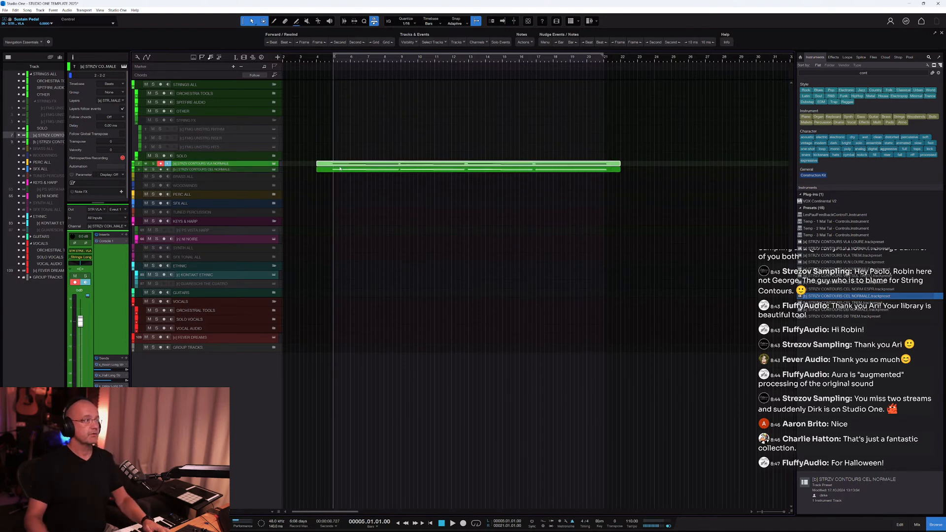
# Set the note editor's quantize value to straight half notes for the two string parts and play them back.
pyautogui.doubleClick(374, 169)
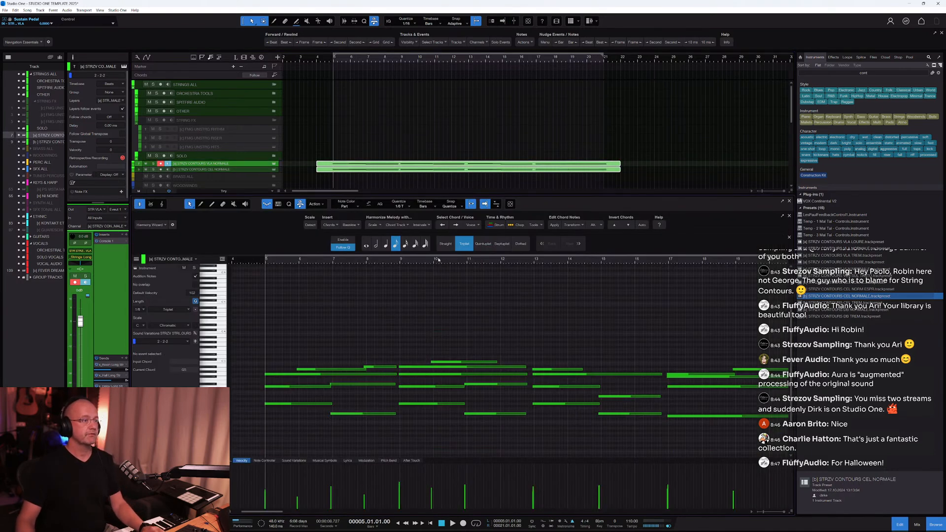
pyautogui.click(402, 207)
pyautogui.click(389, 227)
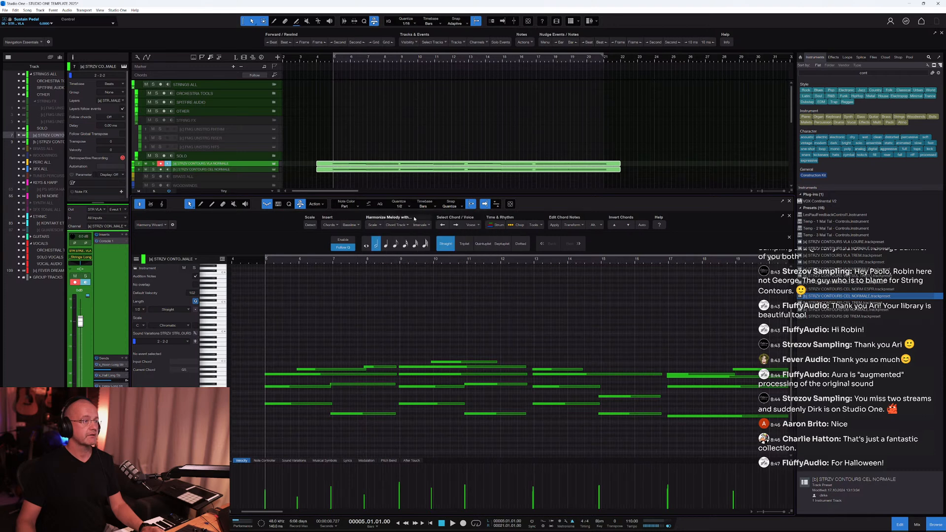
pyautogui.press('F2')
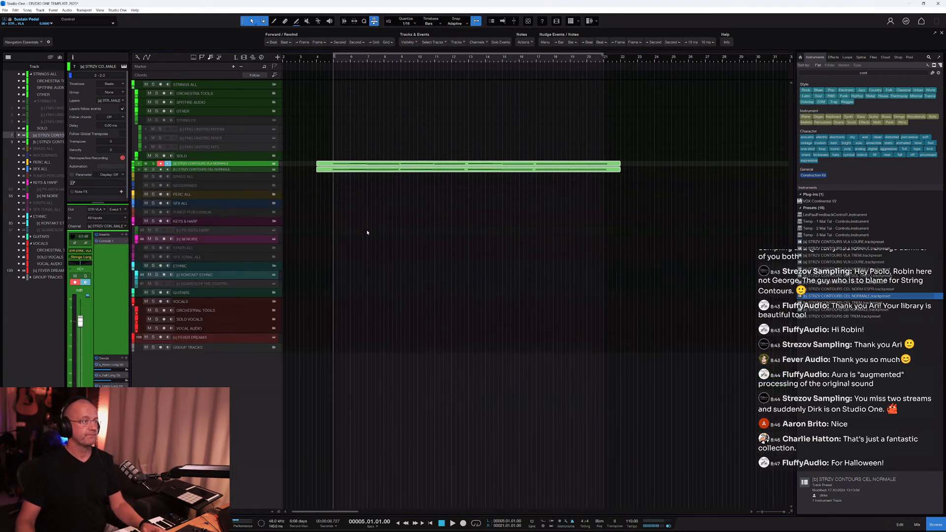
pyautogui.press('space')
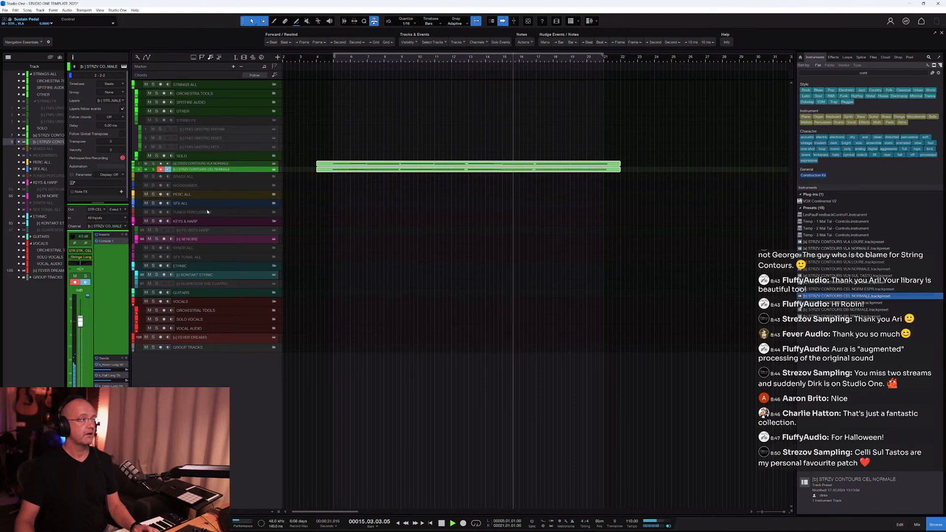
pyautogui.press('space')
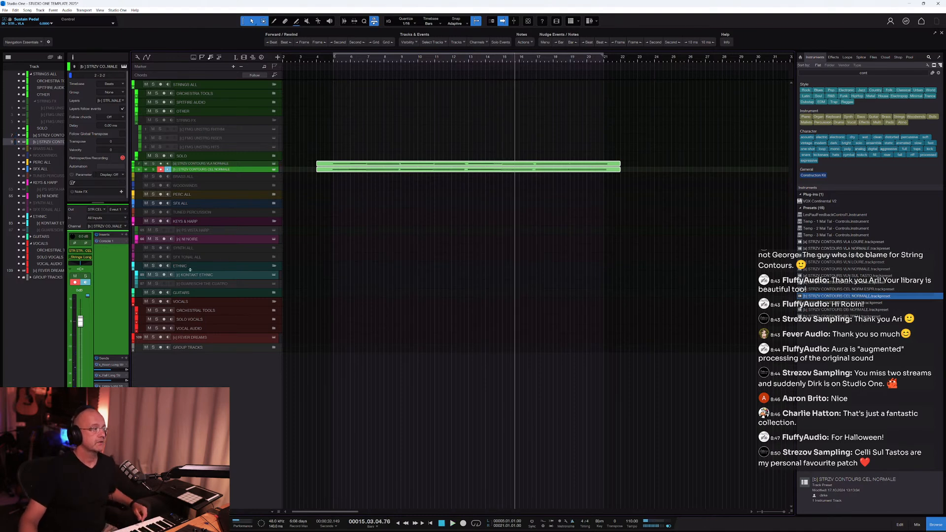
# Open the Kontakt instrument of the FEVER DREAMS track and move its window so the full preset list is visible.
pyautogui.click(204, 338)
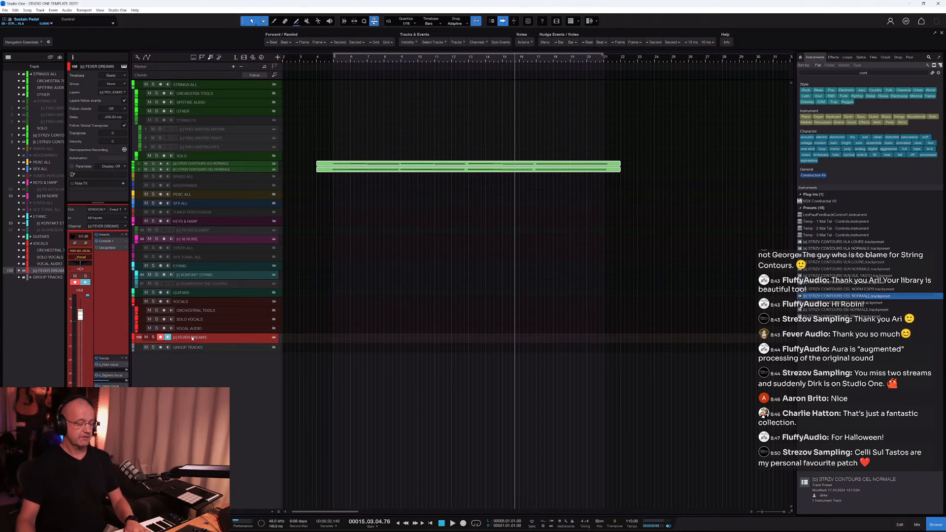
pyautogui.click(274, 337)
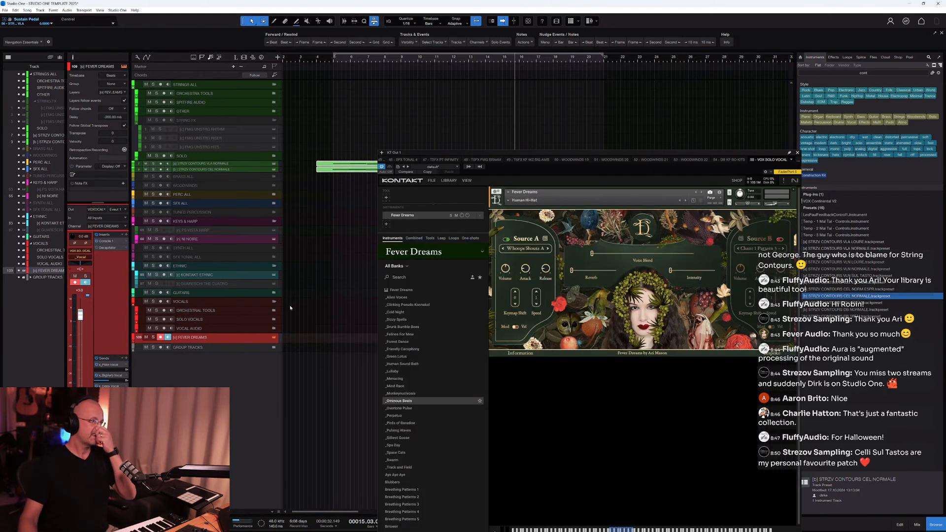
pyautogui.moveTo(552, 155); pyautogui.dragTo(485, 121)
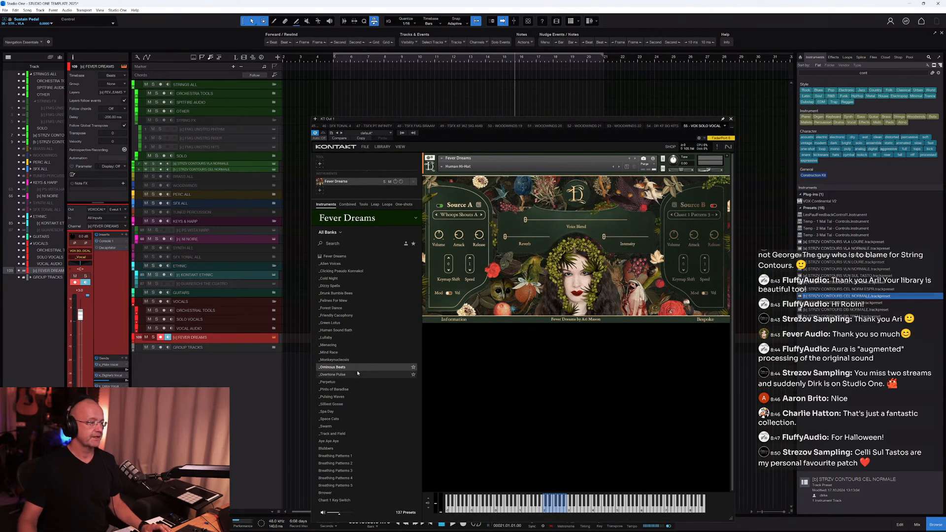
# Load the Chant 1 Pattern 2 Legato preset in Fever Dreams, try it out, and close the instrument window.
pyautogui.scroll(-8, 357, 370)
pyautogui.scroll(-1, 359, 375)
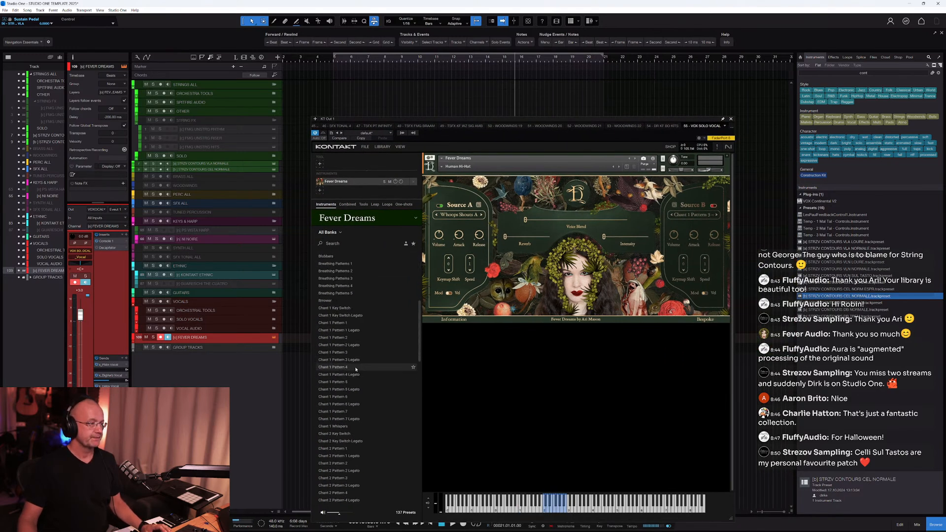
pyautogui.click(345, 272)
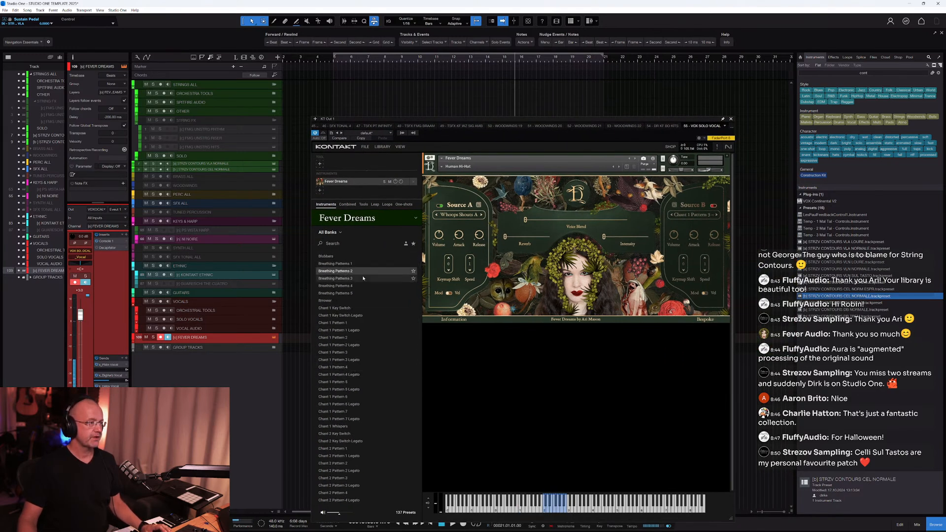
pyautogui.click(343, 362)
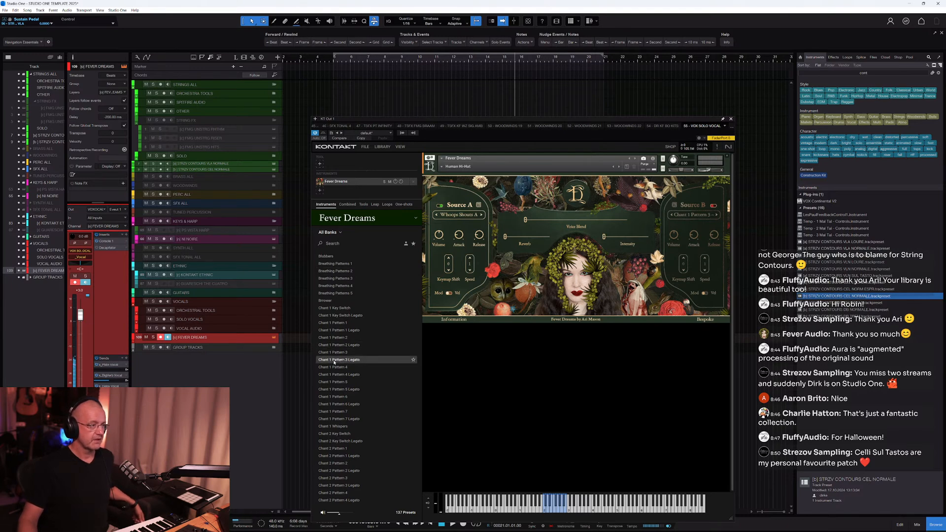
pyautogui.click(337, 346)
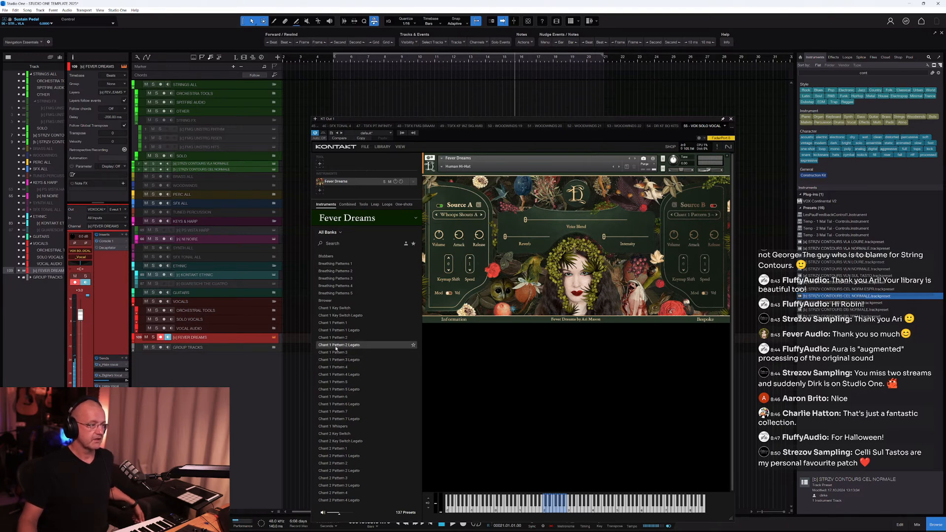
pyautogui.doubleClick(334, 345)
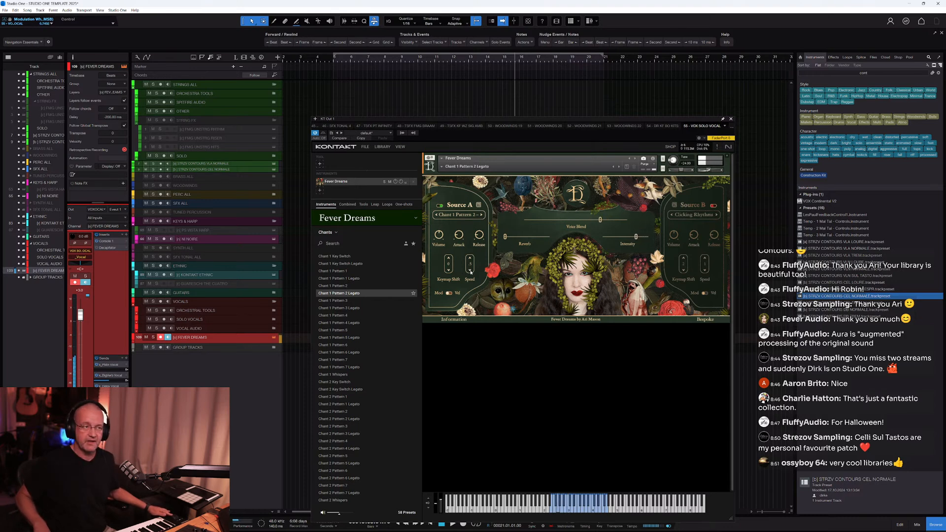
pyautogui.hotkey('ctrl', 'w')
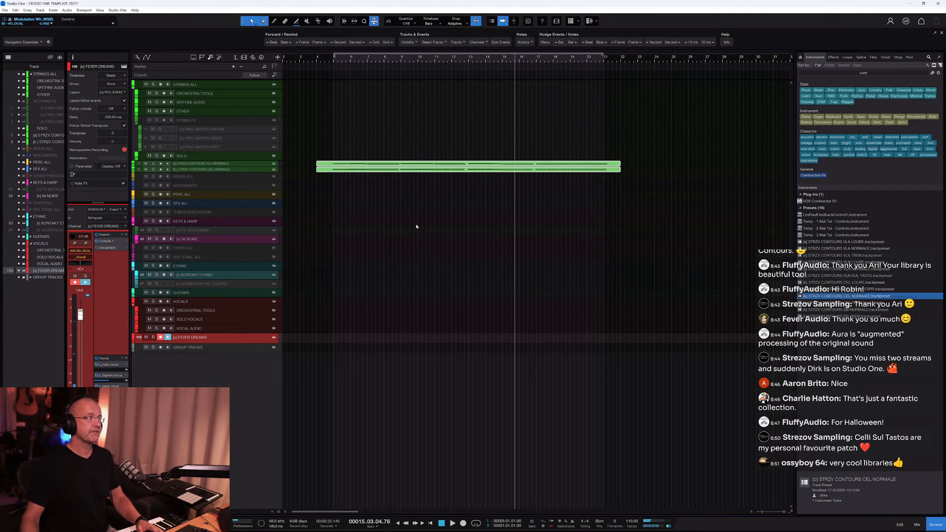
# Record a vocal part on the FEVER DREAMS track from about bar 5 to bar 21 over the strings and check its notes.
pyautogui.click(317, 60)
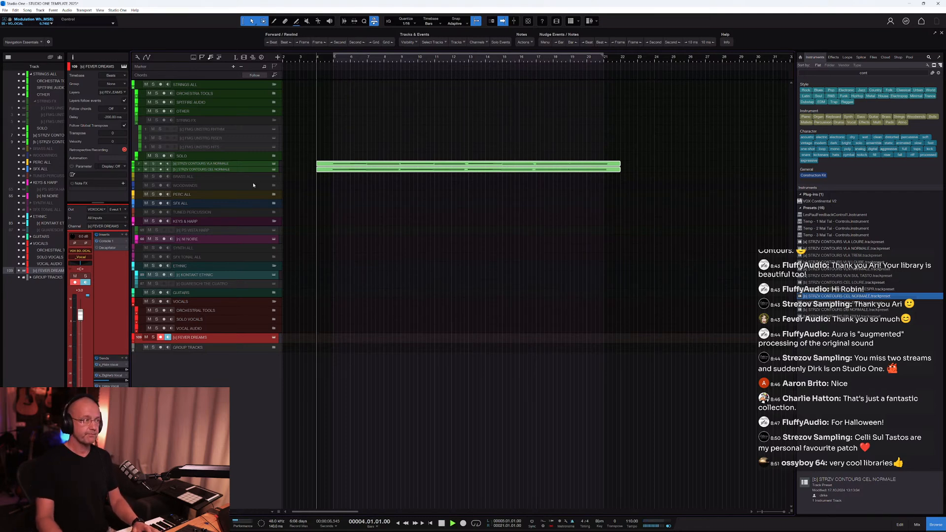
pyautogui.press('space')
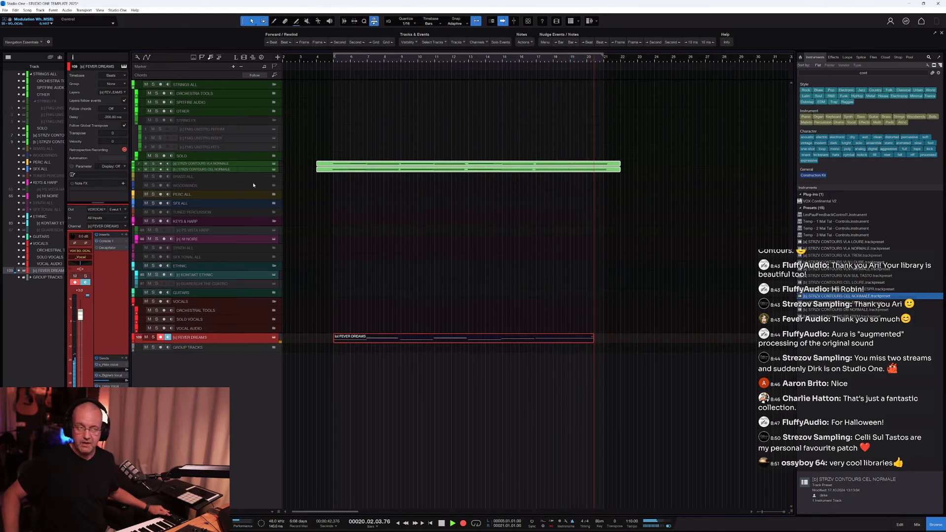
pyautogui.press('space')
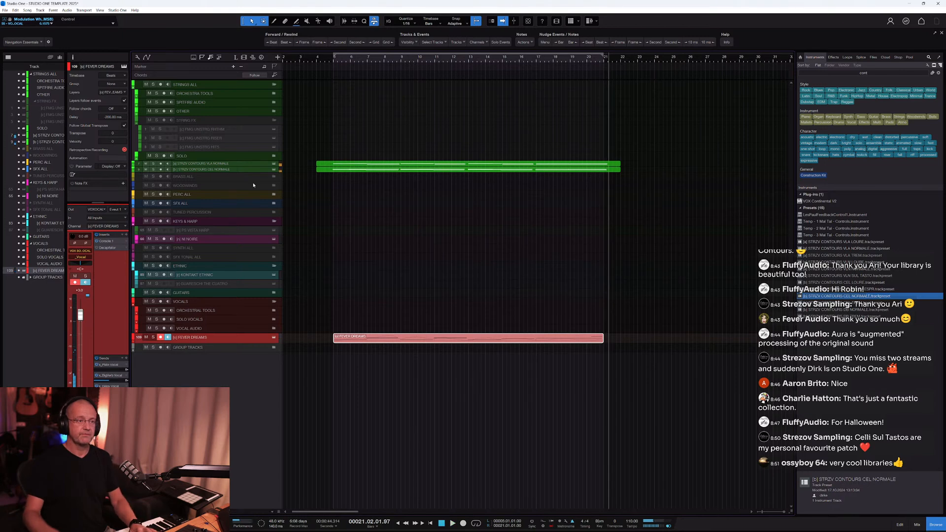
pyautogui.press('F2')
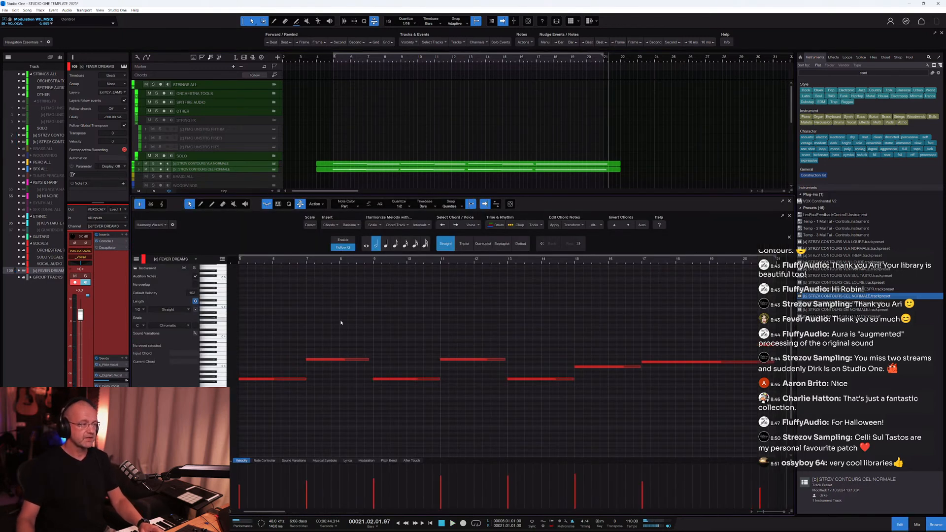
pyautogui.press('F2')
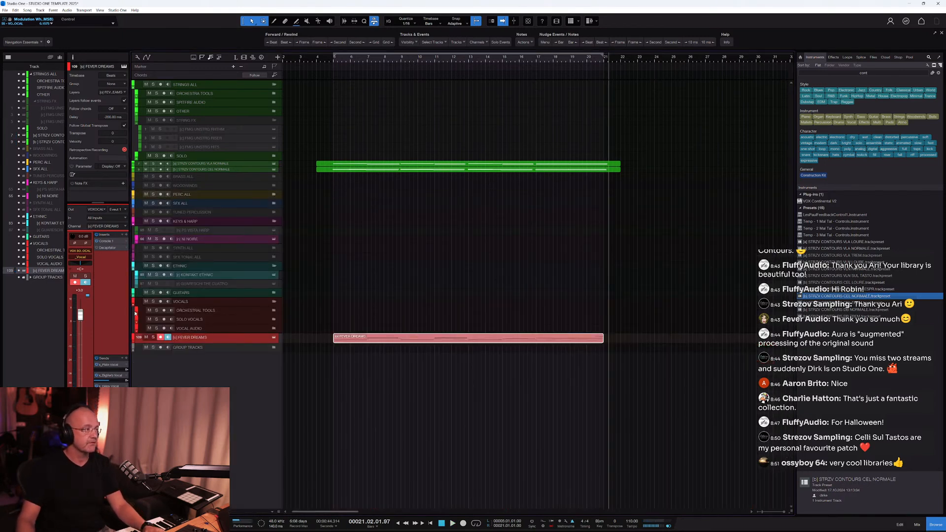
# Inspect the Decapitator and Console 1 inserts on the FEVER DREAMS channel and close their windows.
pyautogui.click(107, 249)
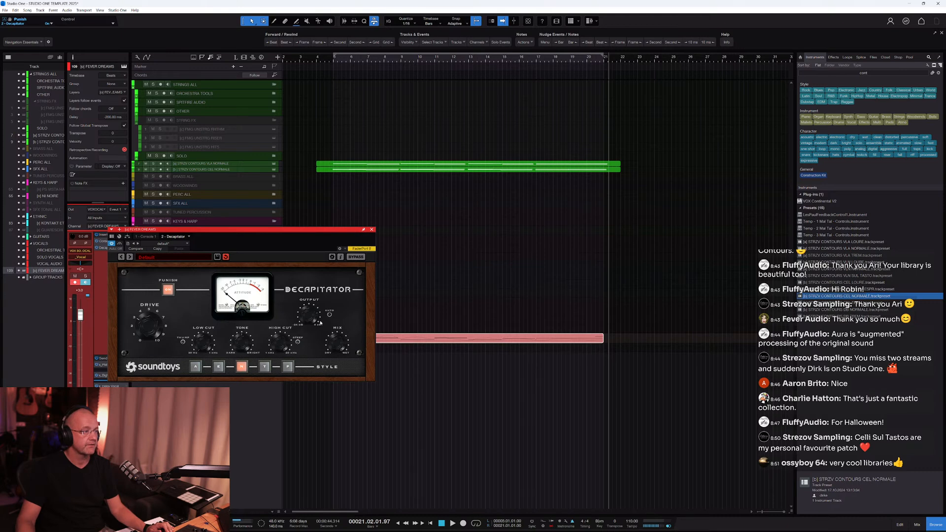
pyautogui.click(372, 230)
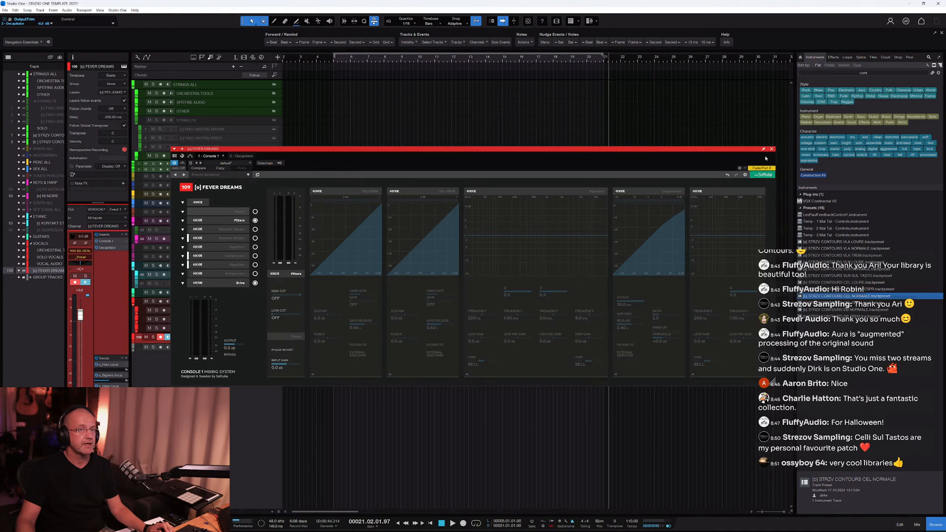
pyautogui.click(772, 150)
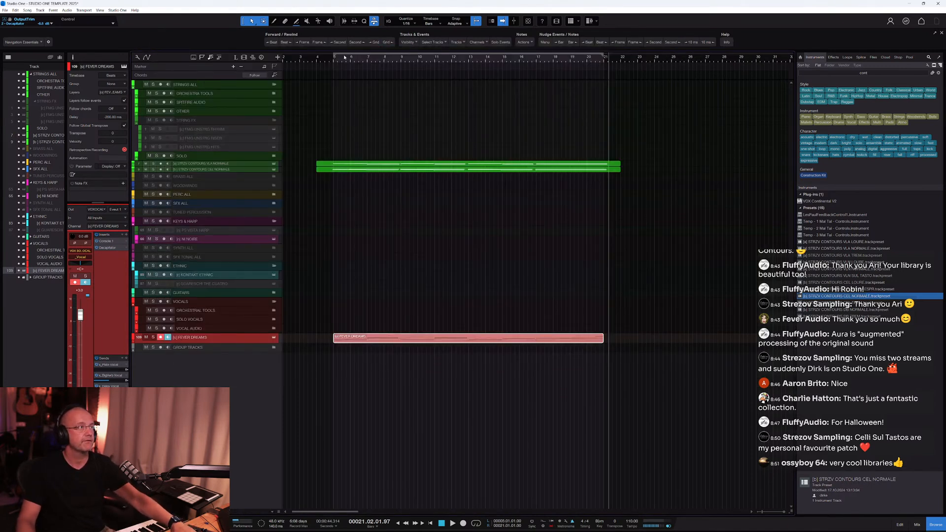
# Play the FEVER DREAMS track soloed, setting its track delay to 0.00 ms and lowering its channel volume.
pyautogui.click(334, 60)
pyautogui.press('s')
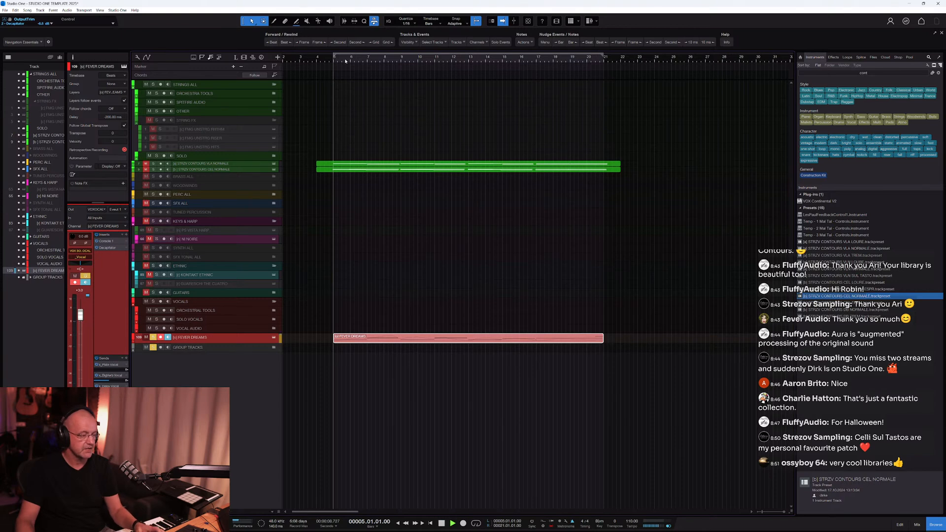
pyautogui.press('space')
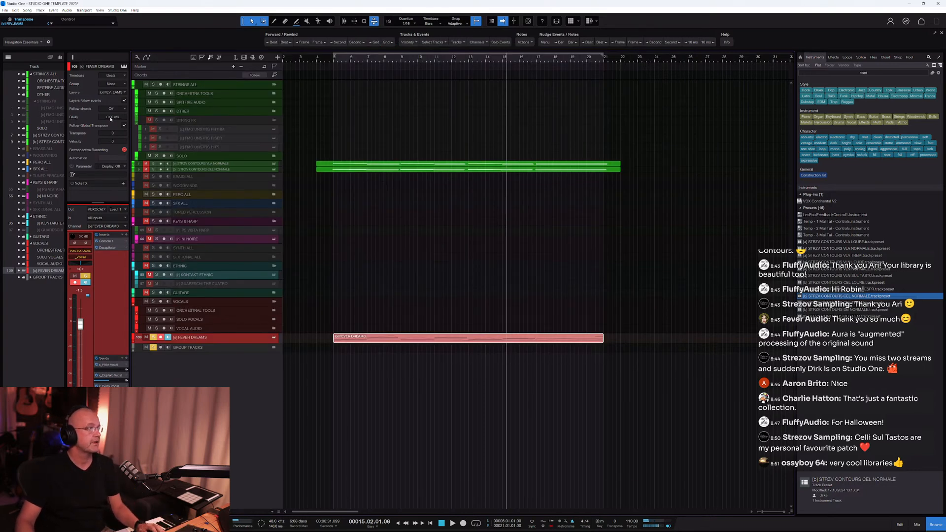
pyautogui.click(318, 62)
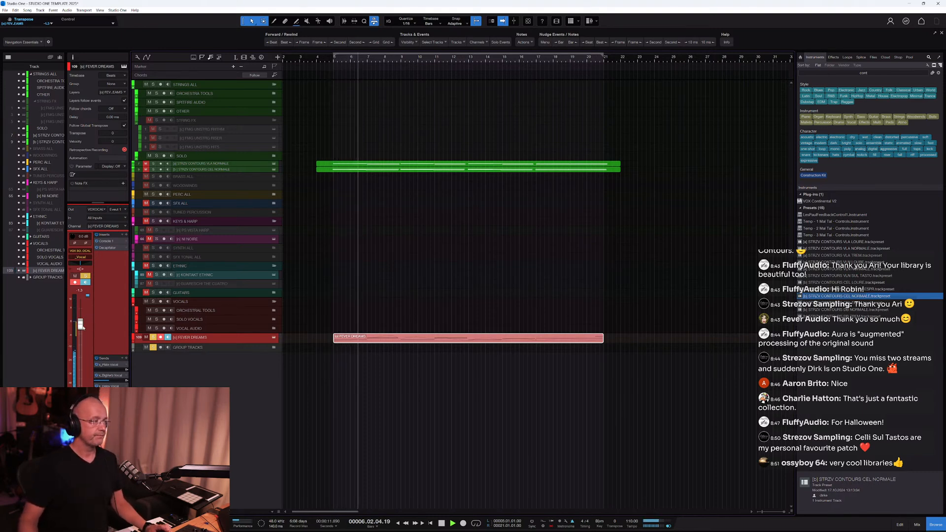
pyautogui.moveTo(80, 324); pyautogui.dragTo(80, 339)
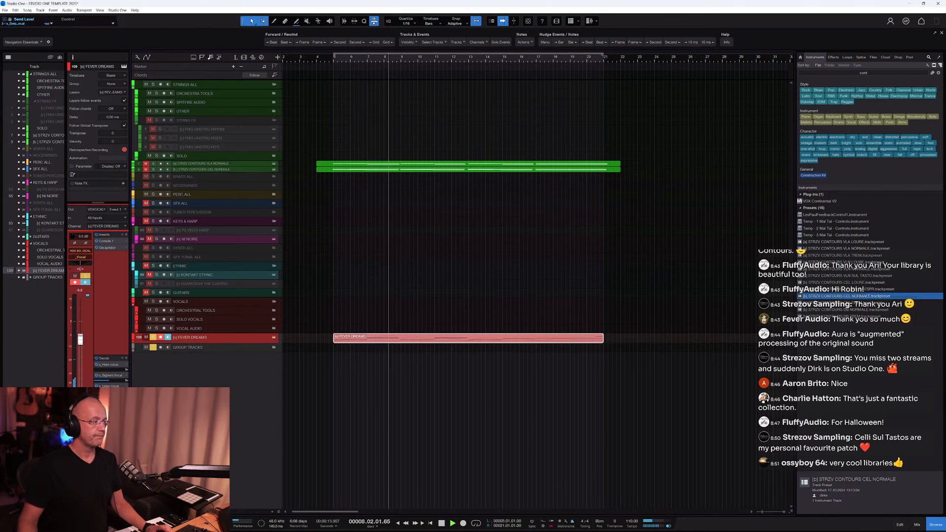
# Show the Modulation lane of the recorded FEVER DREAMS part in the note editor.
pyautogui.press('F2')
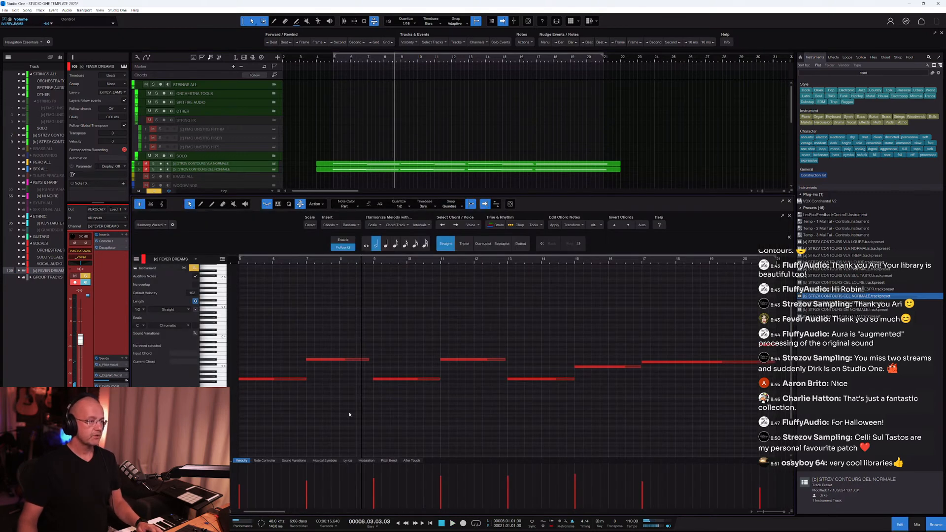
pyautogui.click(325, 461)
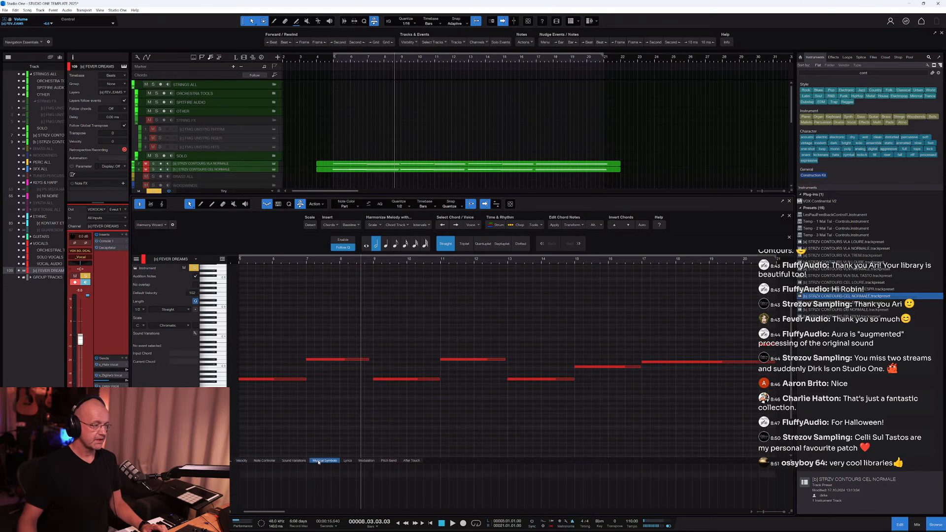
pyautogui.click(368, 462)
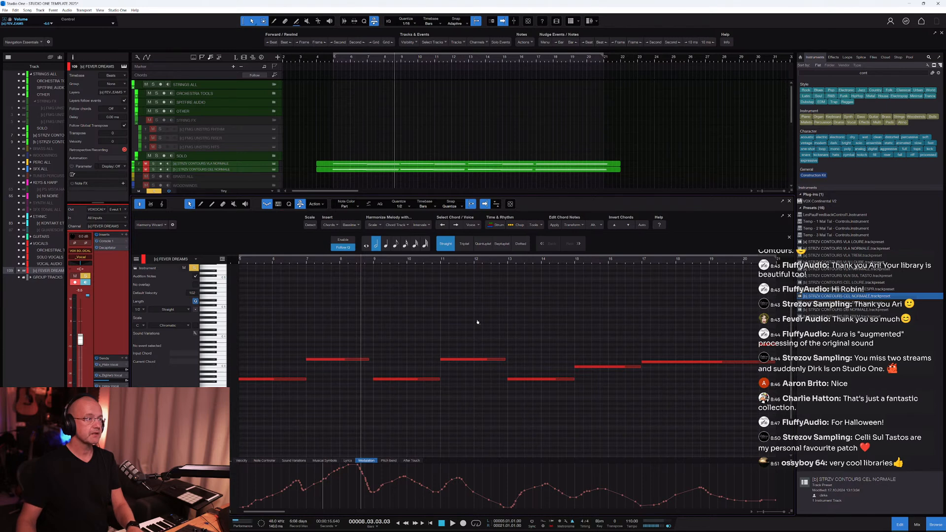
# Remove the CC 1 MIDI automation from the Fever Dreams Voice Blend slider, set the blend fully to Source A, and audition the part.
pyautogui.press('F11')
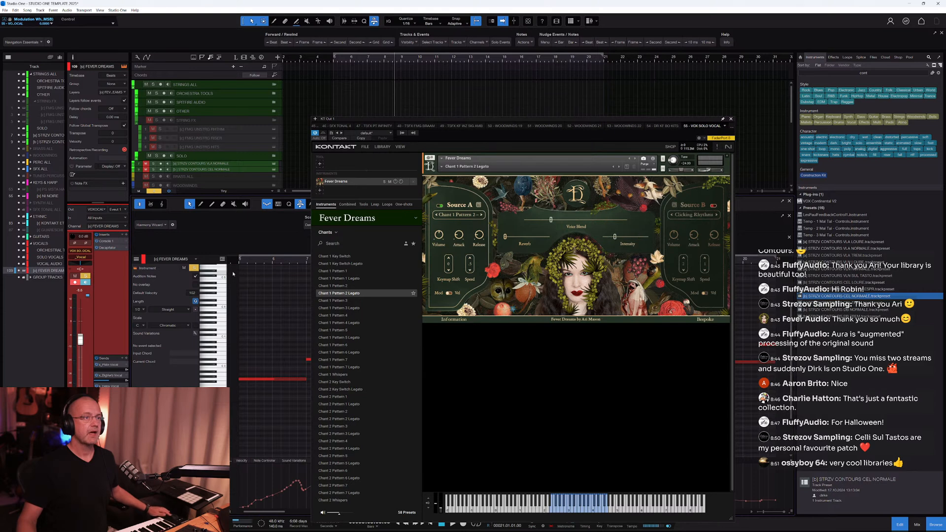
pyautogui.rightClick(575, 220)
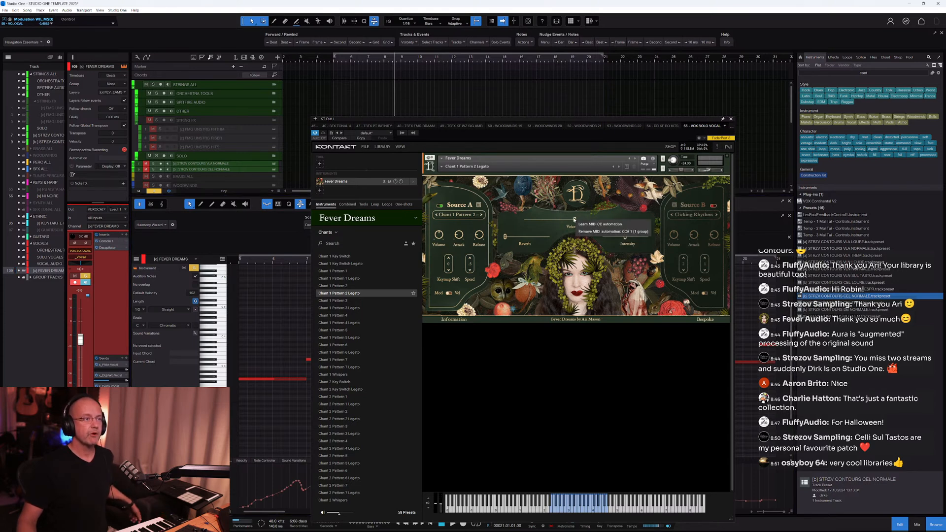
pyautogui.click(586, 229)
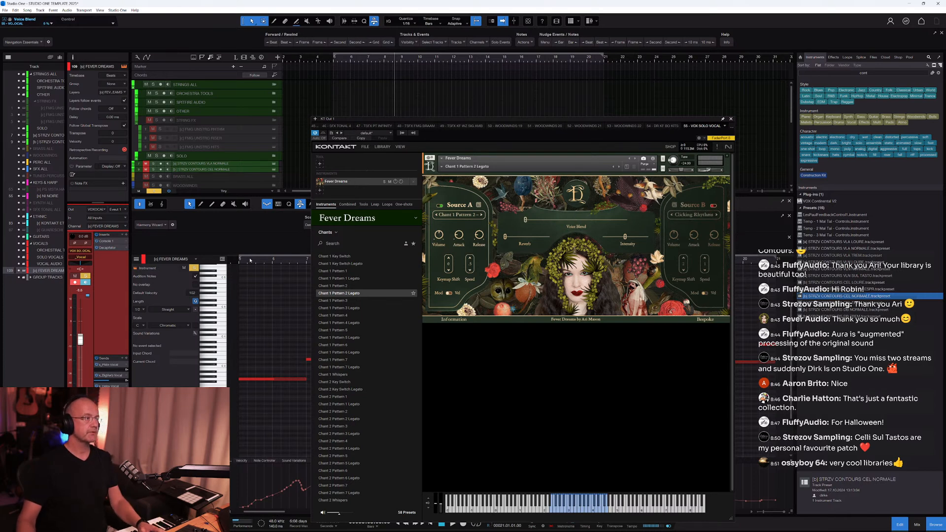
pyautogui.press('space')
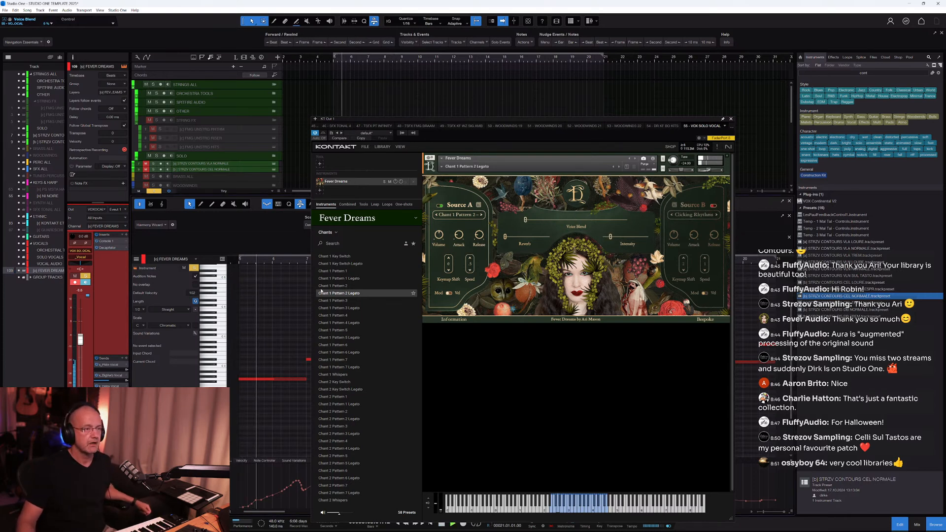
pyautogui.click(731, 119)
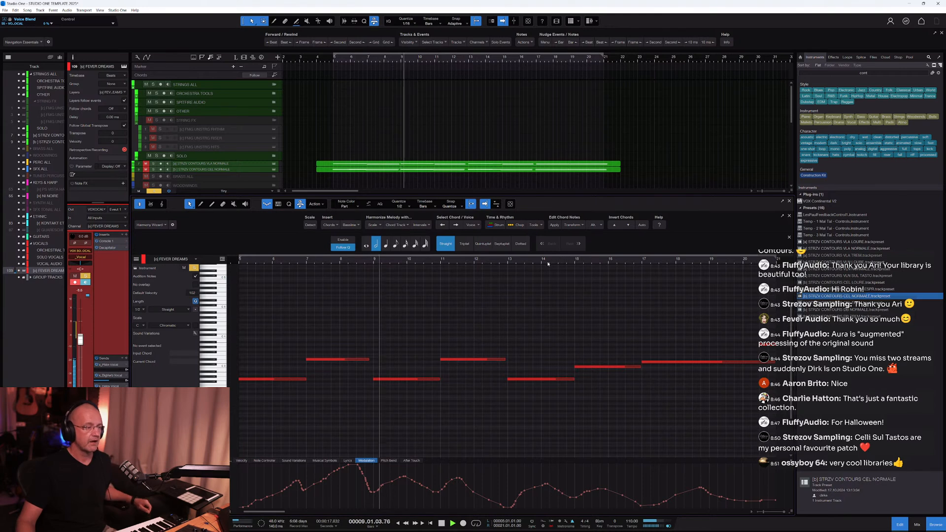
pyautogui.press('space')
pyautogui.press('F2')
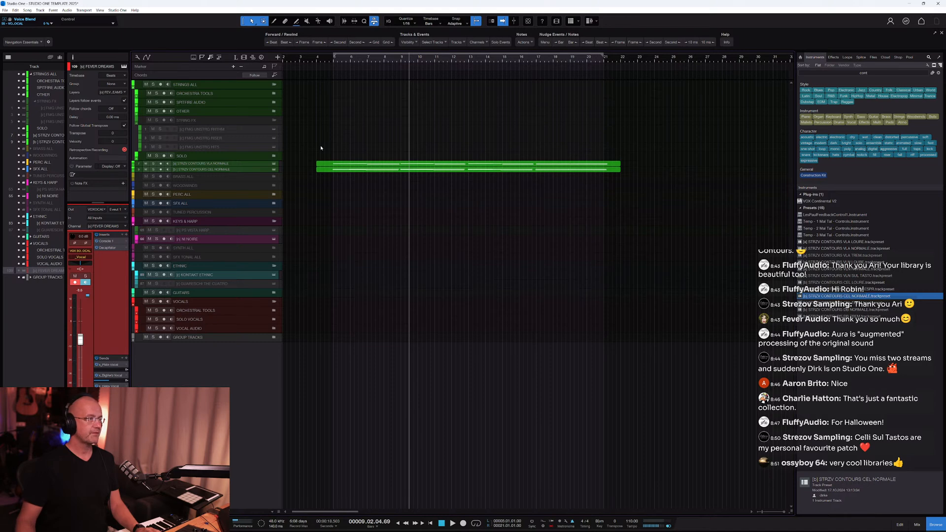
# Make the FEVER DREAMS track visible again, lower its volume further, and play all parts together from bar 4.
pyautogui.click(331, 59)
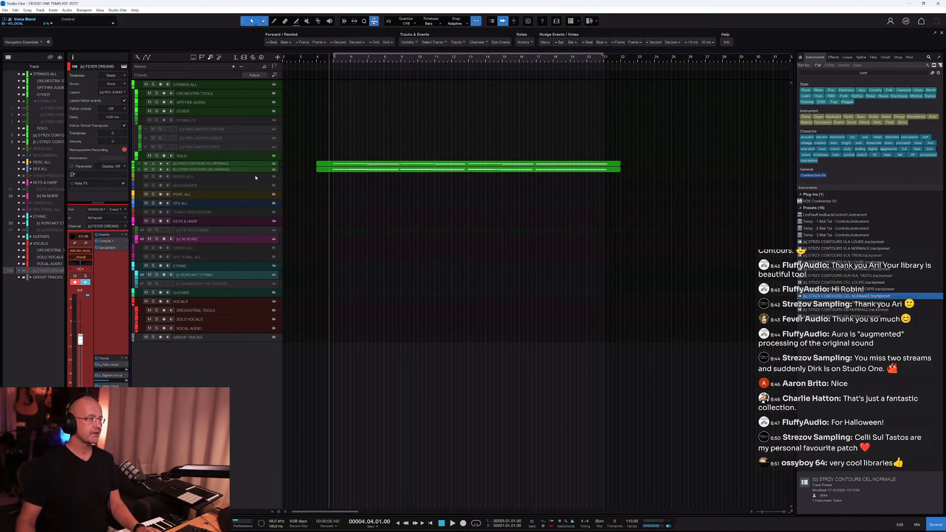
pyautogui.click(19, 270)
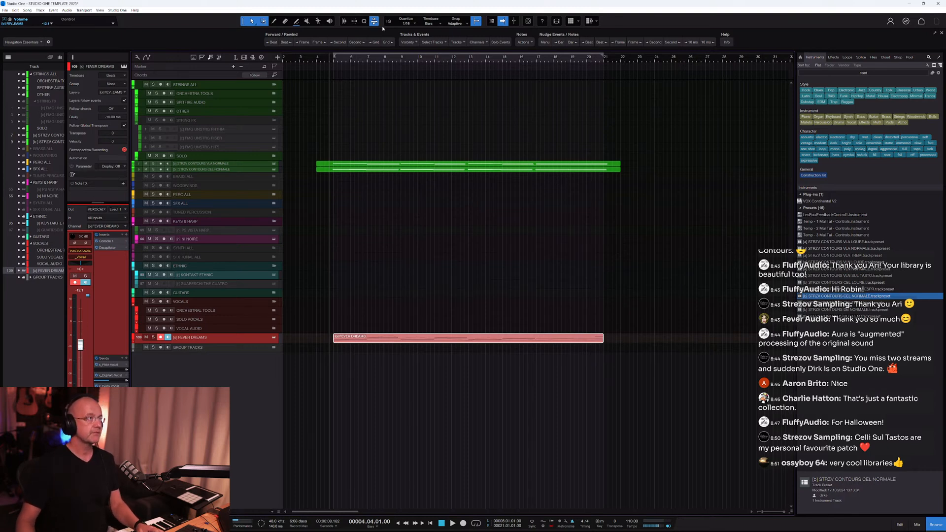
pyautogui.press('space')
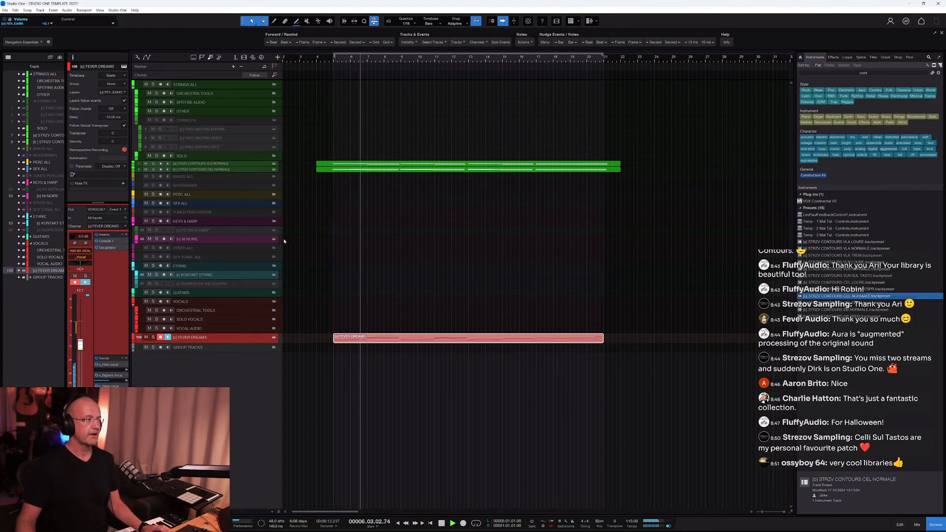
# Open the Kontakt instrument of the KONTAKT ETHNIC track and route the track's channel output to the _Ethnic bus.
pyautogui.click(238, 276)
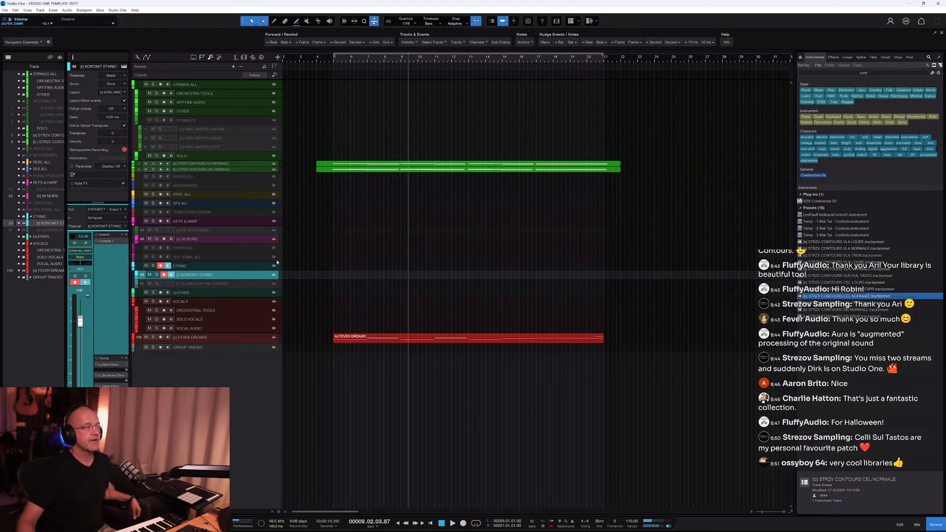
pyautogui.click(274, 275)
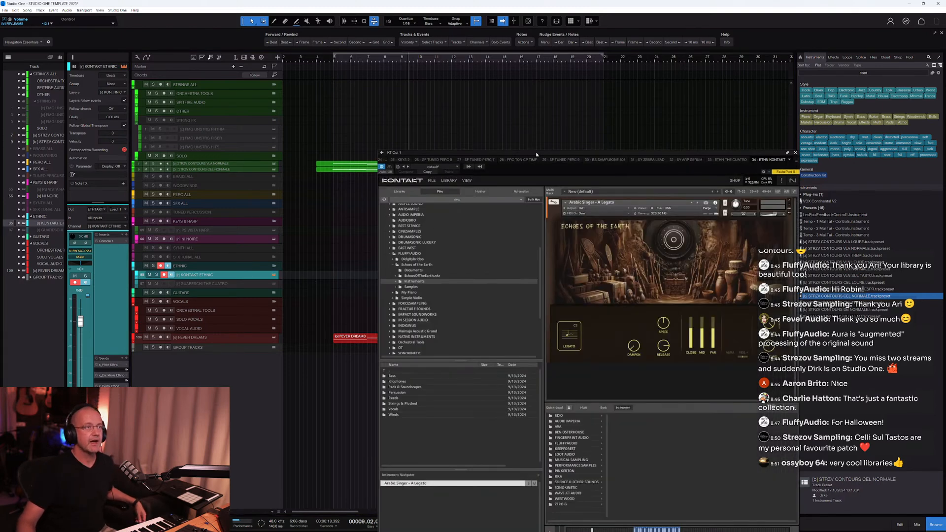
pyautogui.moveTo(537, 154); pyautogui.dragTo(445, 91)
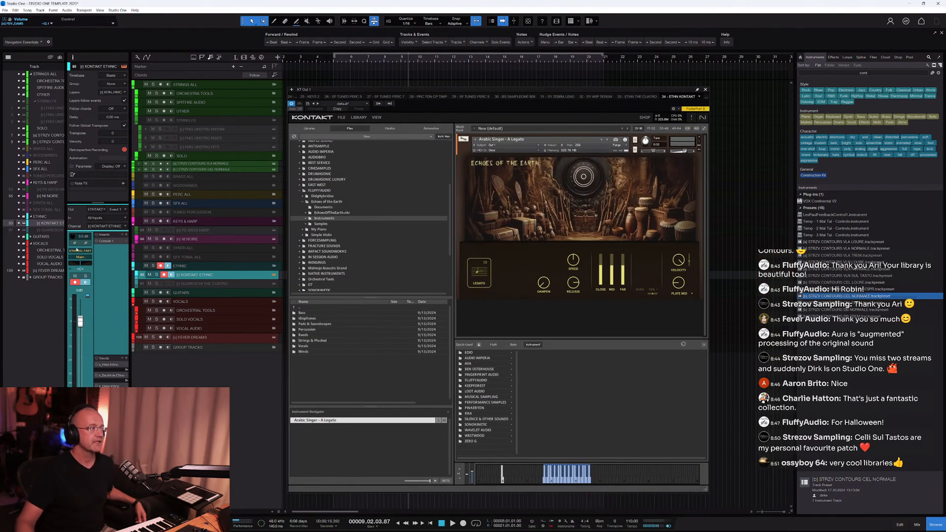
pyautogui.click(80, 257)
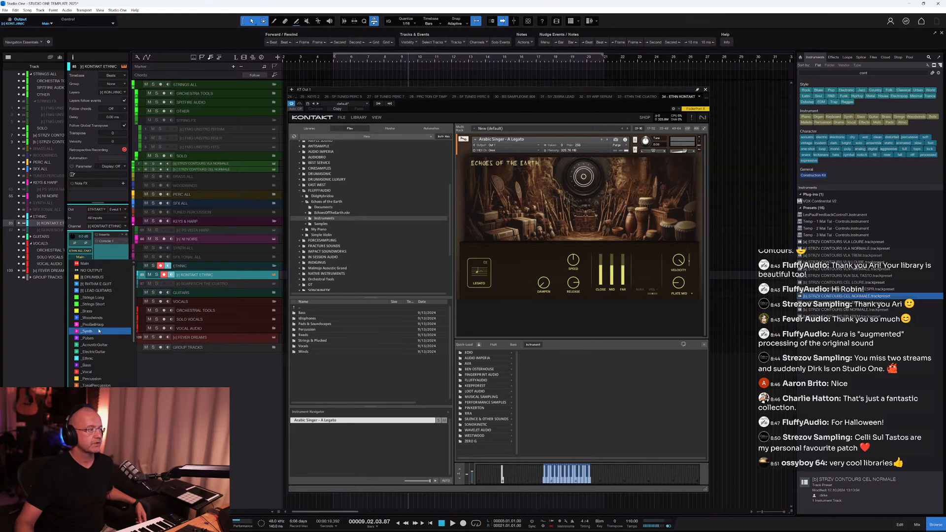
pyautogui.click(93, 360)
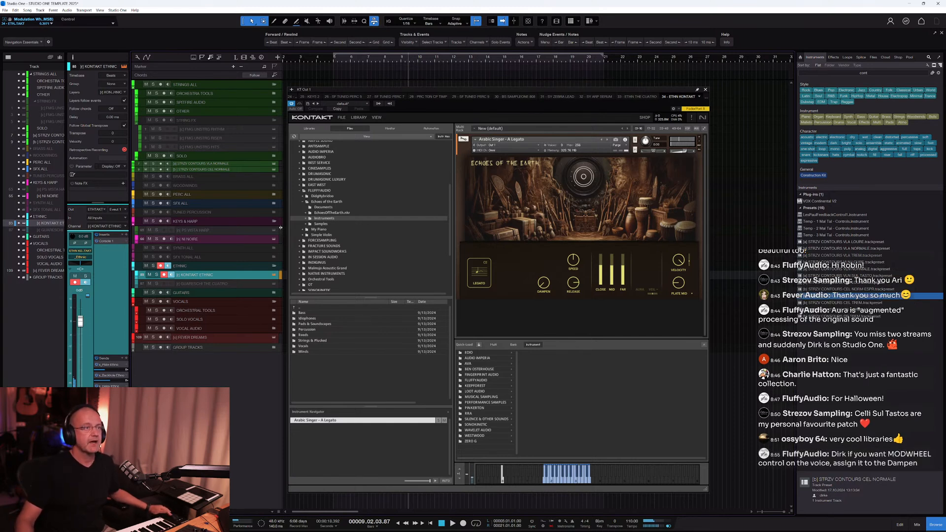
# Try out Arabic Singer - A Legato with the modwheel assigned to Aura, and reset the assignment to None.
pyautogui.click(585, 179)
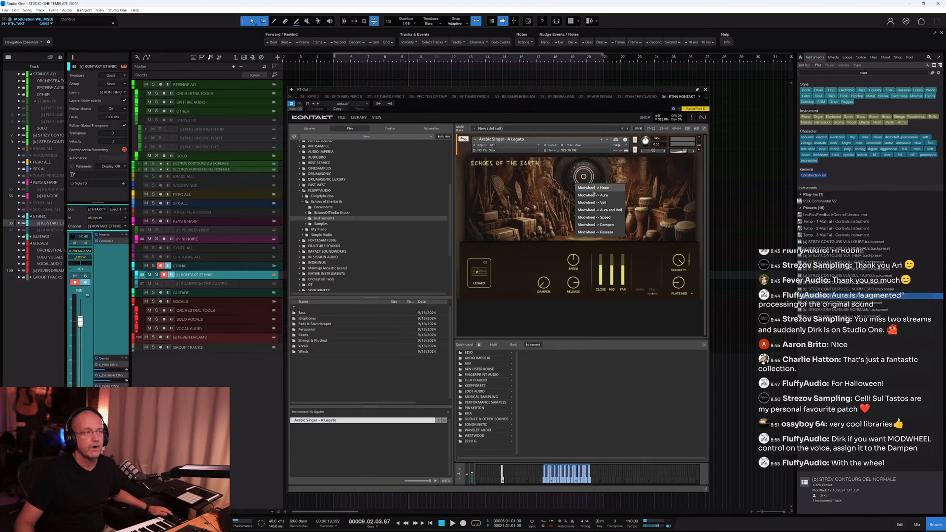
pyautogui.click(591, 195)
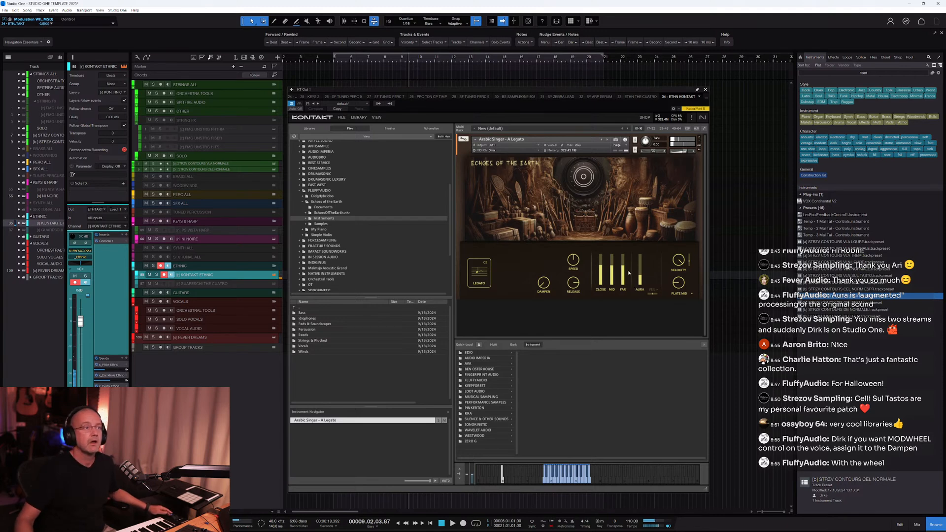
pyautogui.click(584, 176)
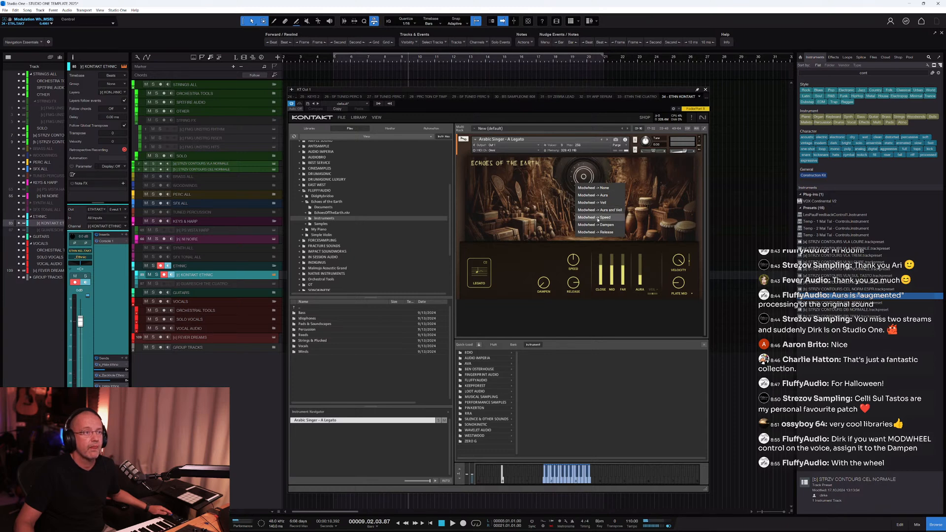
pyautogui.click(601, 189)
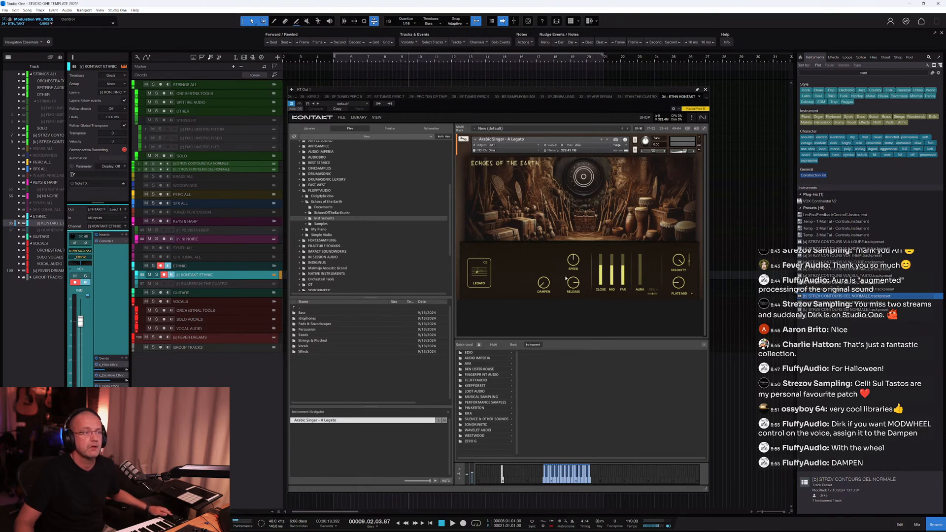
# Assign the modwheel to Dampen in the Arabic Singer - A Legato instrument.
pyautogui.click(583, 177)
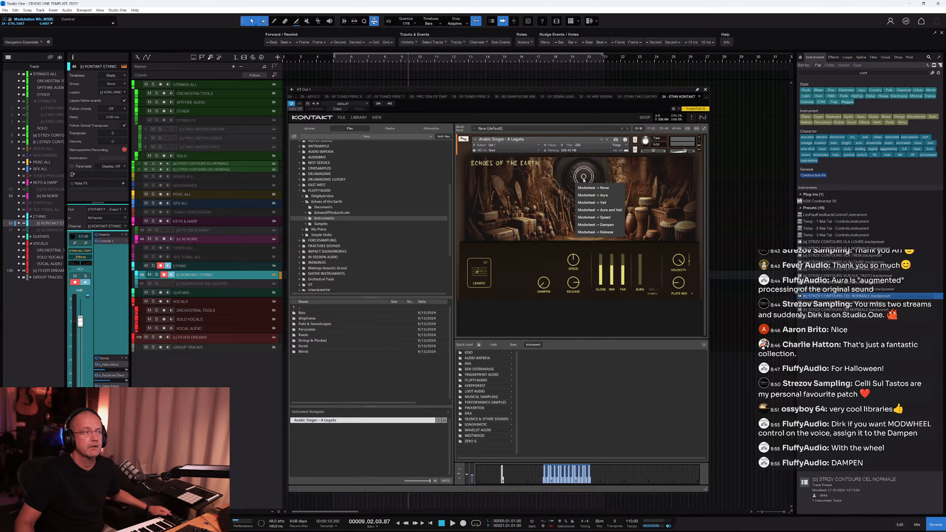
pyautogui.click(599, 225)
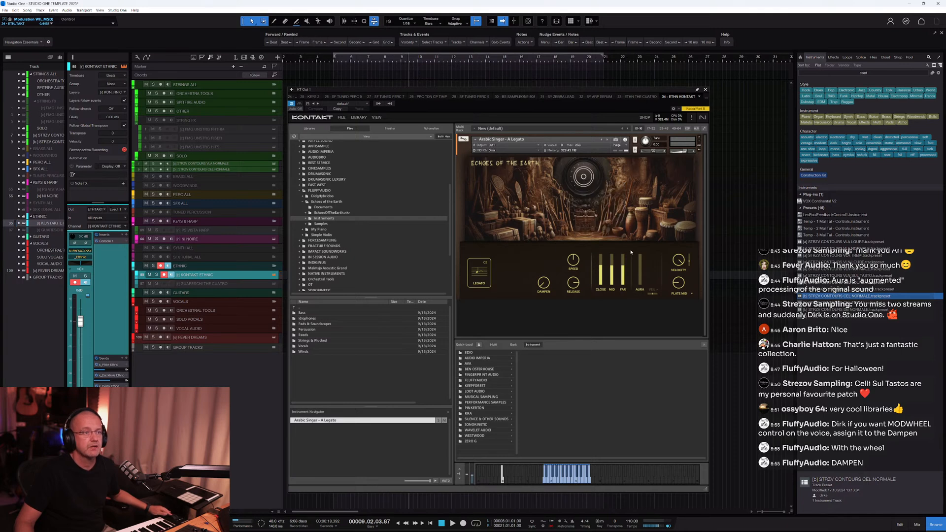
# Set the Arabic Singer instrument's Aura sound to Sul Ponticello Strings and close the instrument window.
pyautogui.click(652, 292)
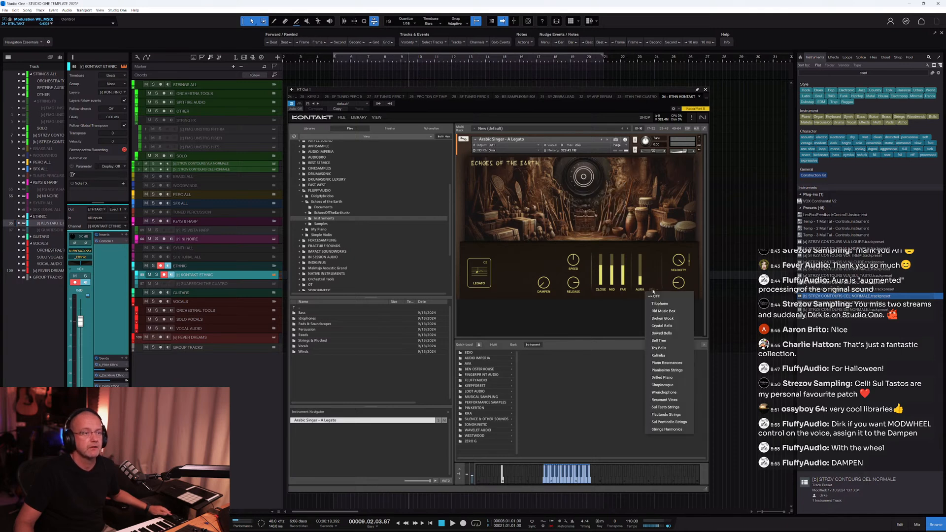
pyautogui.click(668, 422)
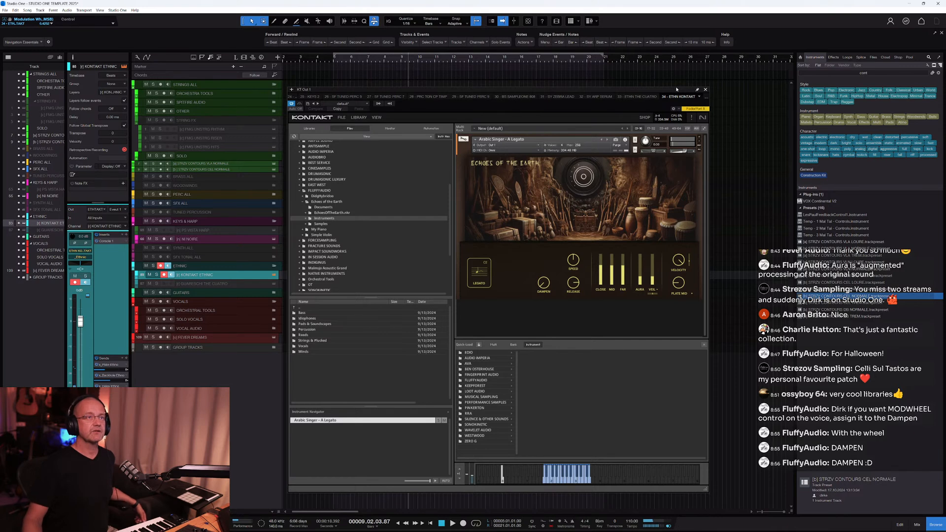
pyautogui.click(706, 90)
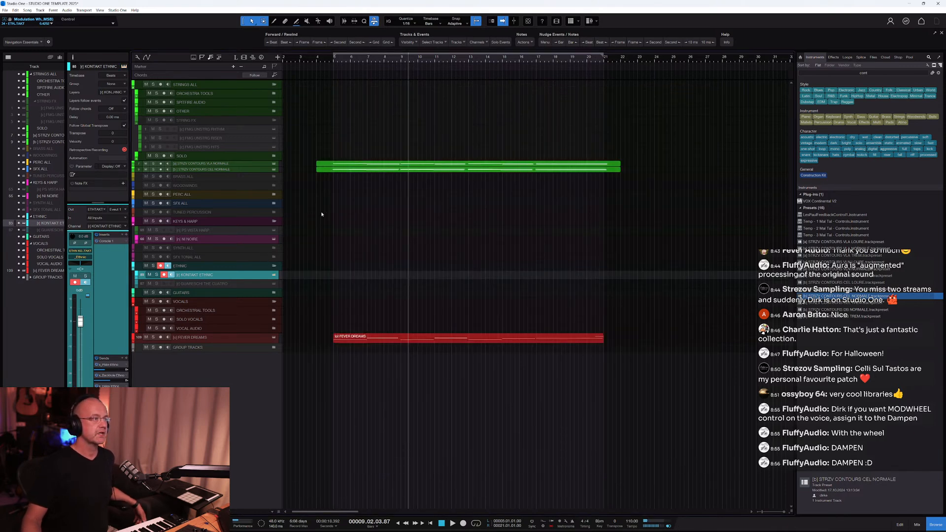
# Play the song from bar 4 while performing the Arabic vocal, and retrieve the performance onto the KONTAKT ETHNIC track.
pyautogui.click(323, 64)
pyautogui.press('space')
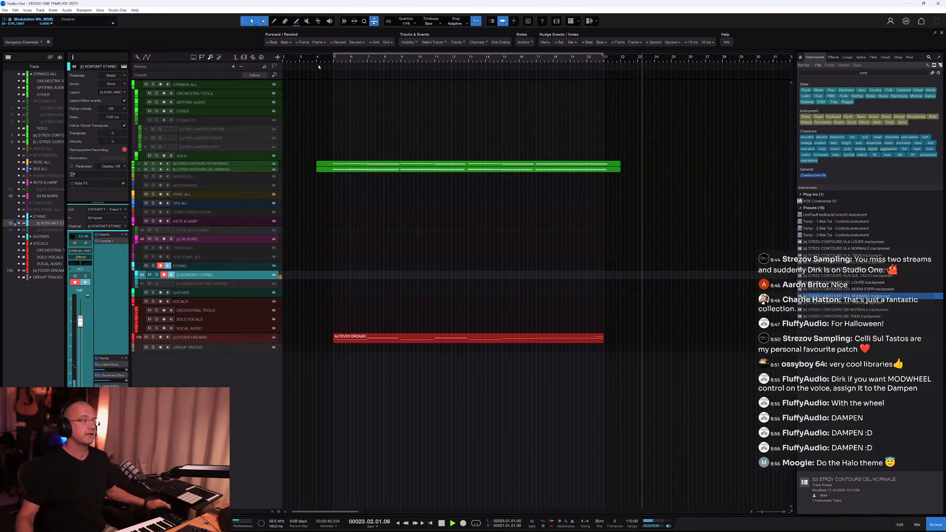
pyautogui.press('space')
pyautogui.press('shift+KP_Multiply')
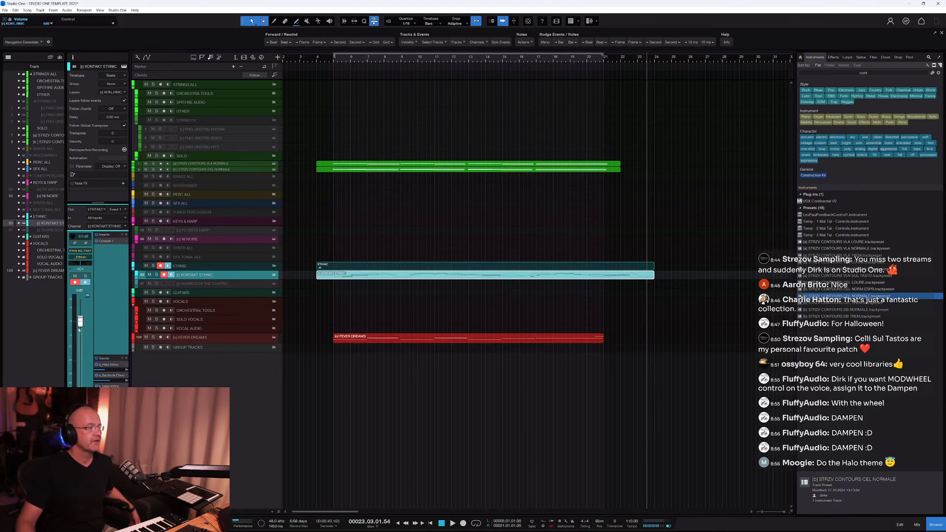
# Duplicate the FEVER DREAMS track, open the copy's Kontakt instrument, and load the default Fever Dreams preset from All Banks.
pyautogui.click(210, 338)
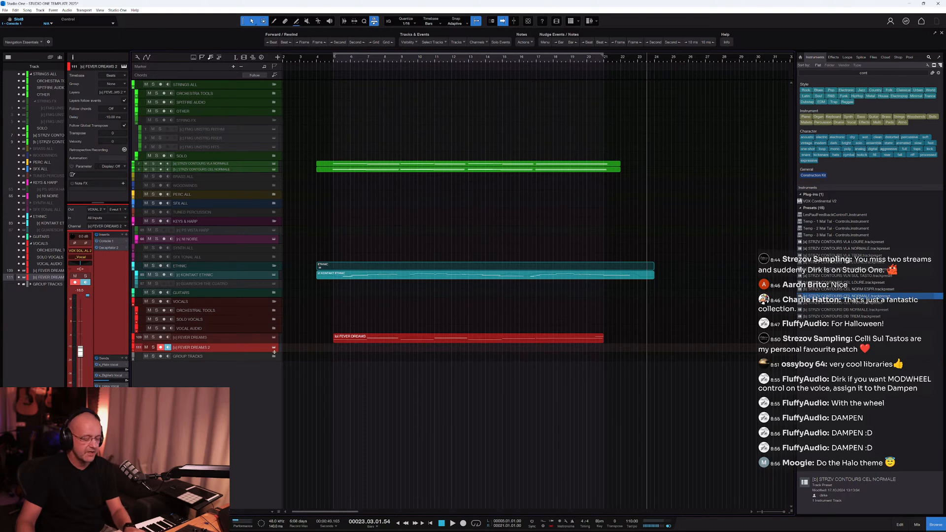
pyautogui.click(274, 347)
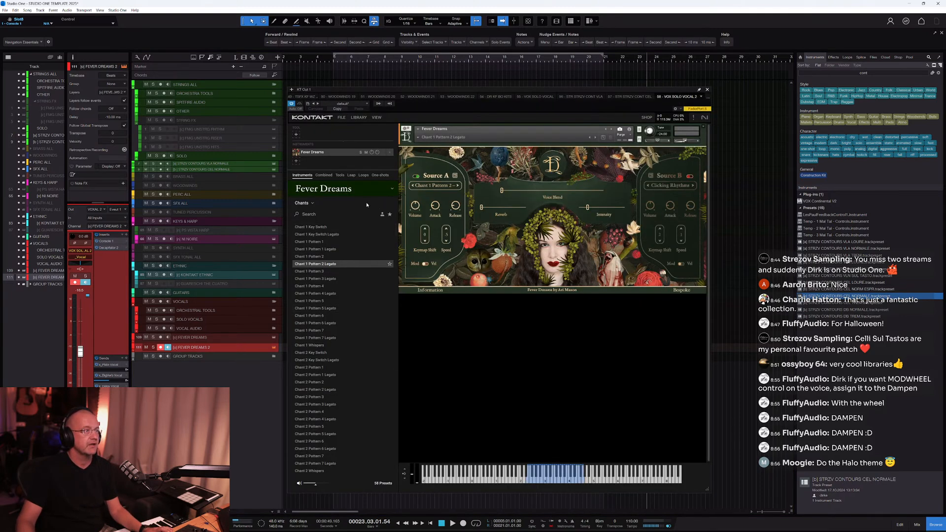
pyautogui.click(304, 203)
pyautogui.click(309, 210)
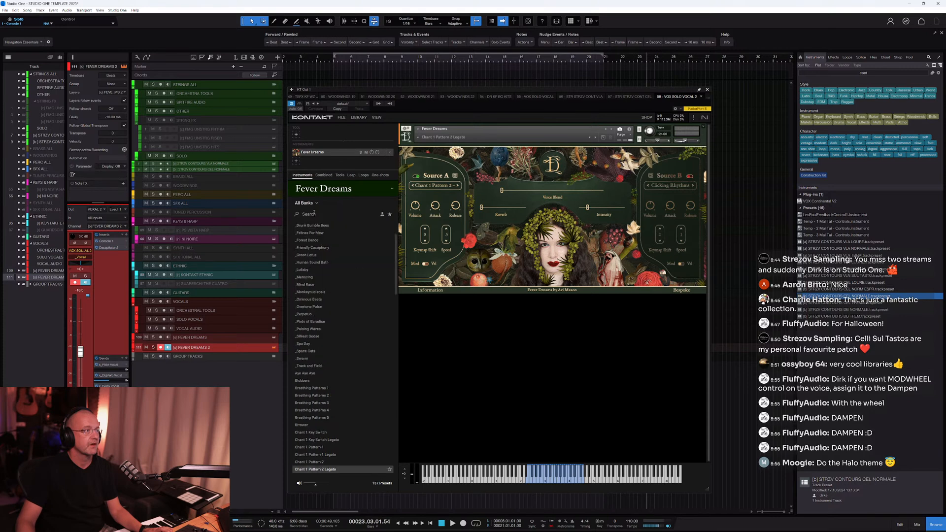
pyautogui.scroll(3, 395, 244)
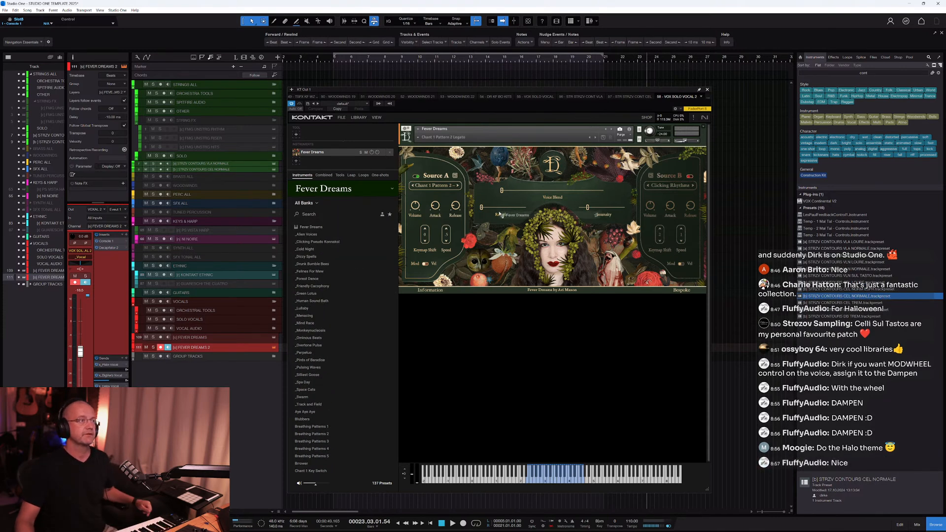
# Set Source A of the Fever Dreams instrument to Vowel: Oo from the sustained and tremolo sounds.
pyautogui.click(436, 186)
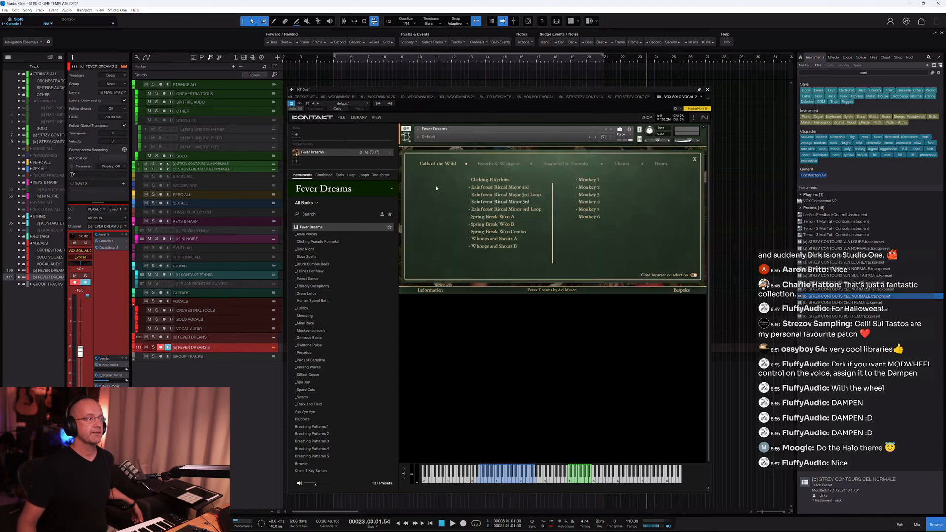
pyautogui.click(557, 164)
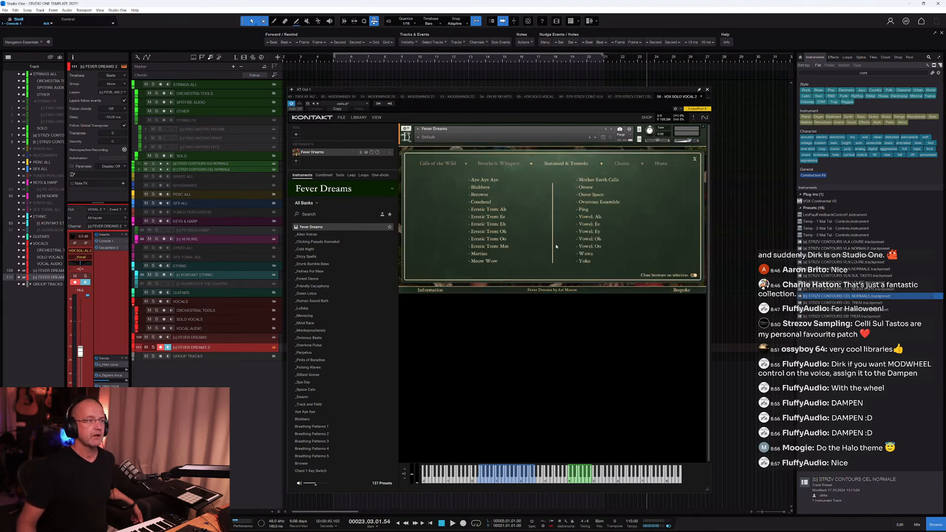
pyautogui.click(590, 246)
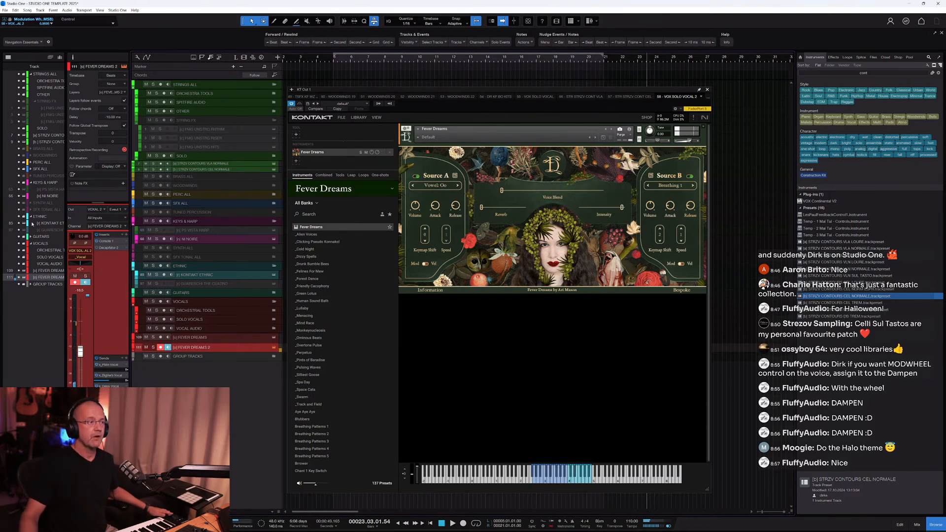
# Adjust Source A's attack slightly, raise the FEVER DREAMS 2 track's volume, and close the instrument window.
pyautogui.moveTo(435, 208); pyautogui.dragTo(436, 204)
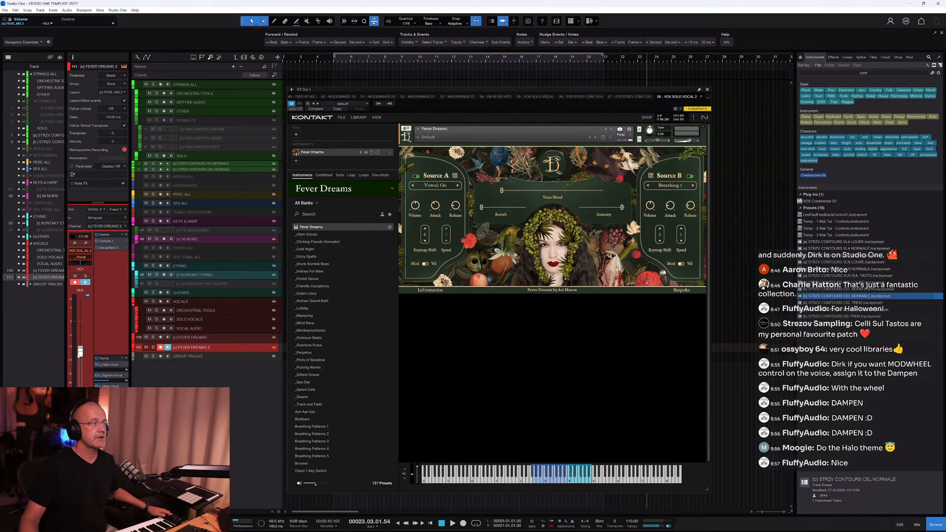
pyautogui.moveTo(79, 355); pyautogui.dragTo(80, 341)
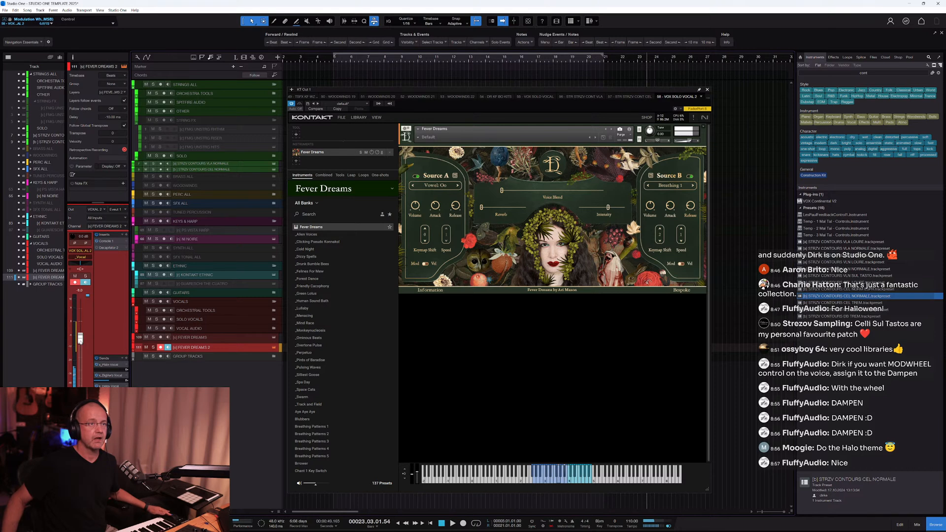
pyautogui.click(708, 91)
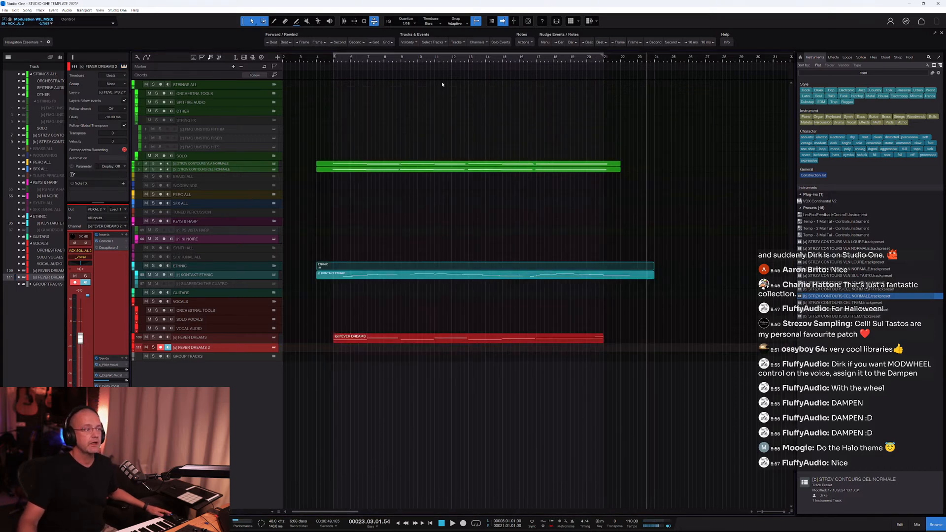
# Play the song from bar 10 while performing the vowel part, and retrieve the performance onto the FEVER DREAMS 2 track.
pyautogui.click(418, 61)
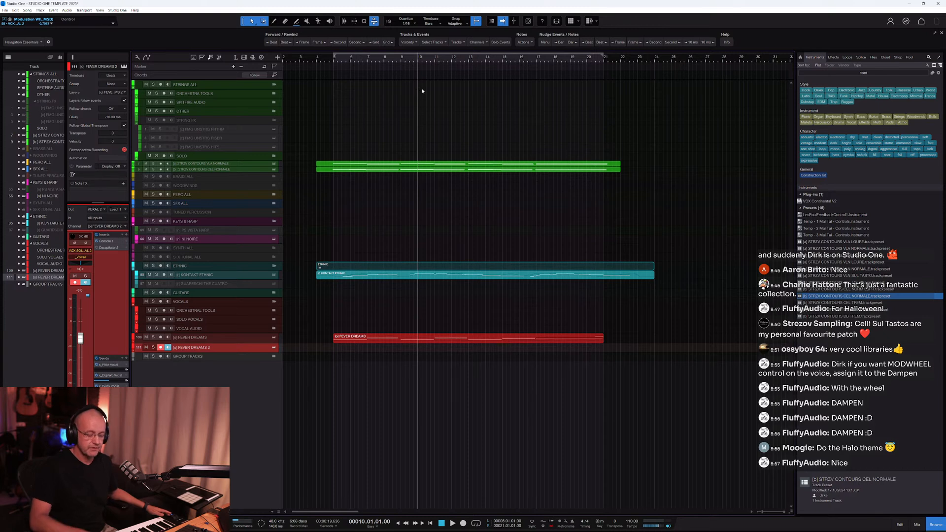
pyautogui.press('space')
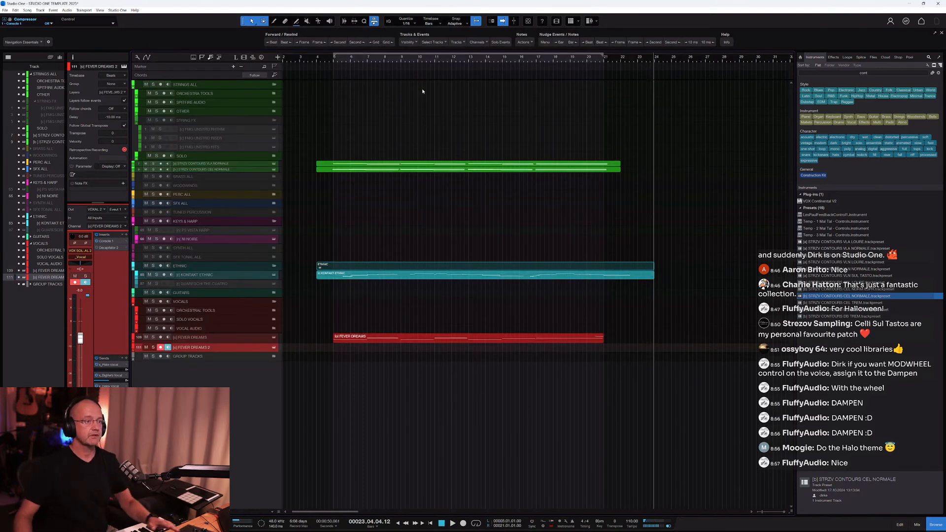
pyautogui.hotkey('shift', '[')
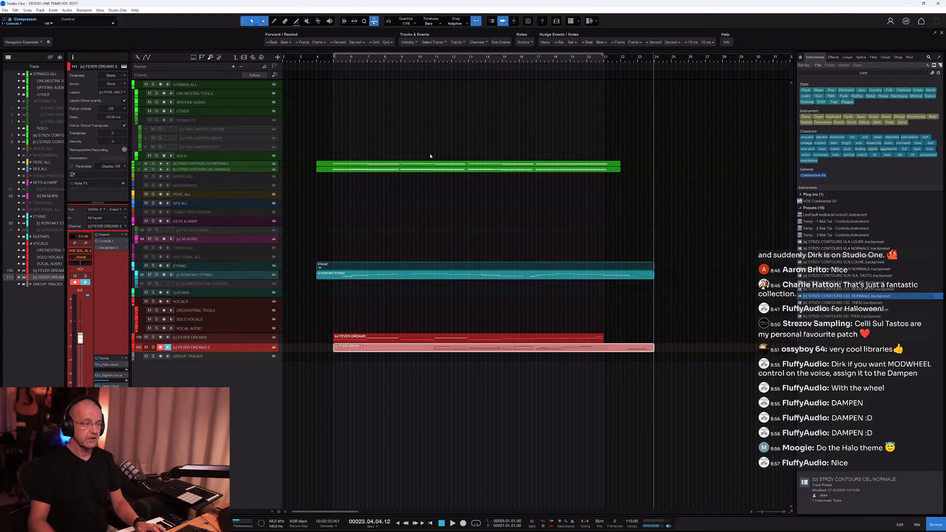
# Lower the pitch of the upper note at bar 20 in the FEVER DREAMS 2 part and close the note editor.
pyautogui.press('F2')
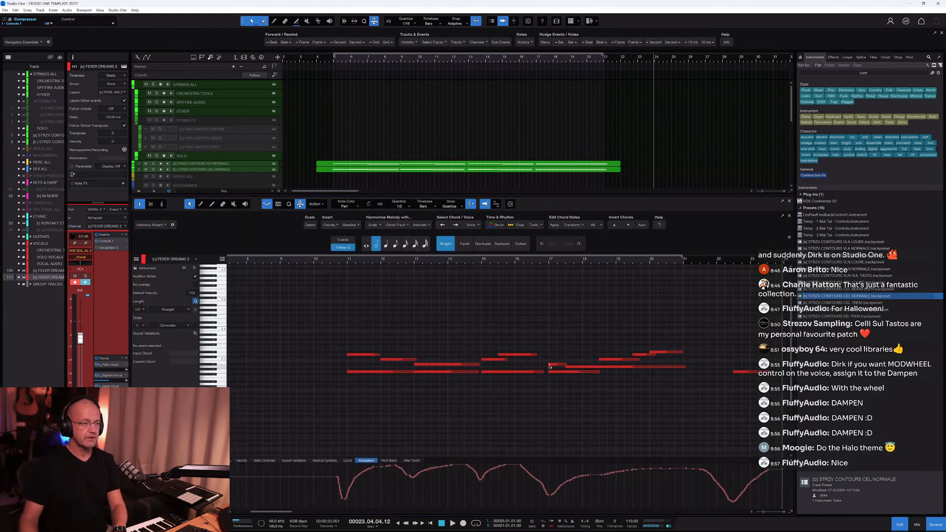
pyautogui.click(550, 367)
pyautogui.click(661, 354)
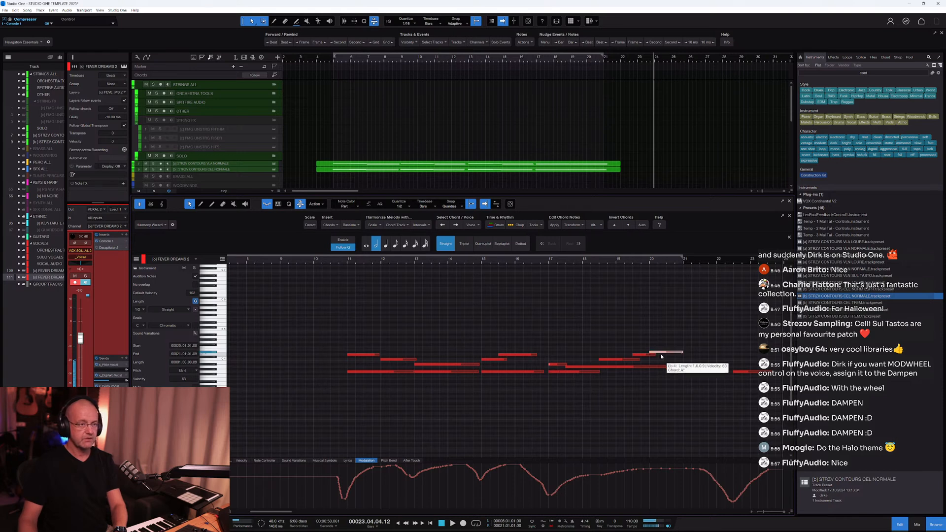
pyautogui.moveTo(661, 356); pyautogui.dragTo(662, 358)
pyautogui.click(737, 372)
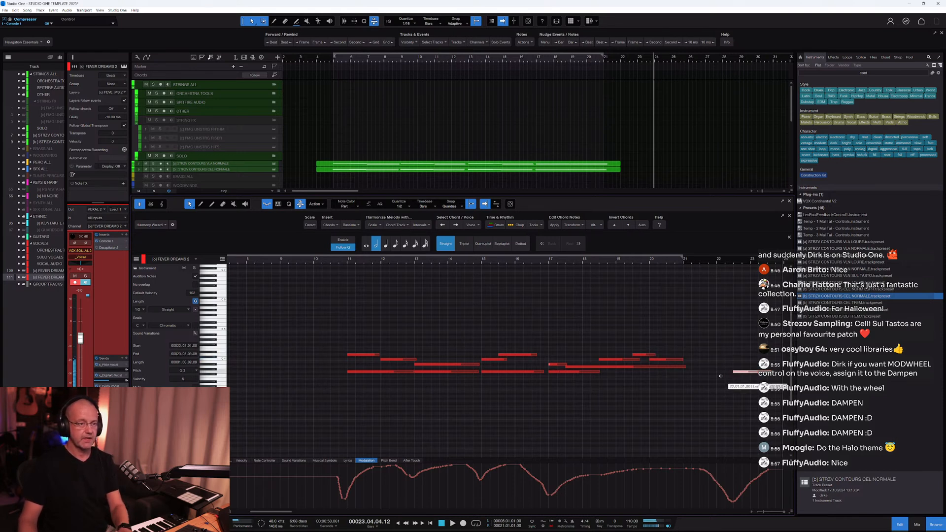
pyautogui.press('F2')
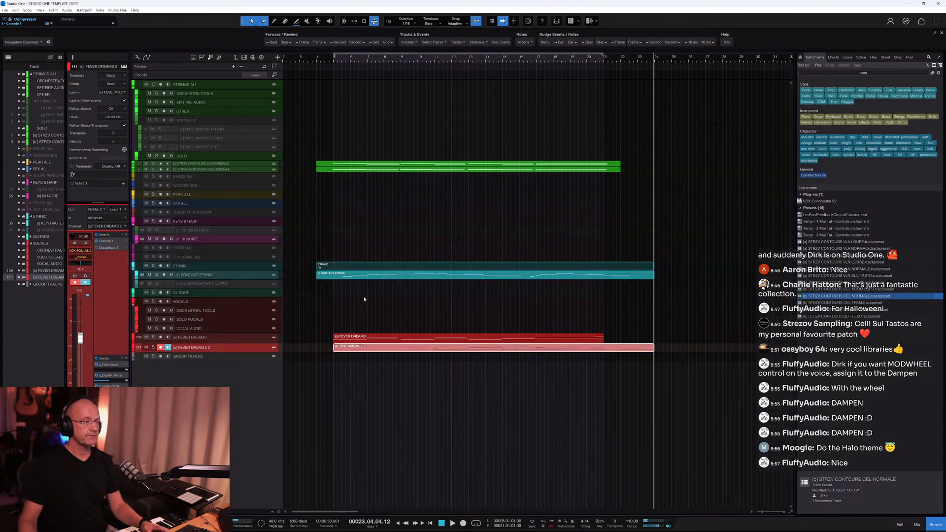
# Play the song from bar 10 and lower the FEVER DREAMS 2 track's volume.
pyautogui.click(418, 62)
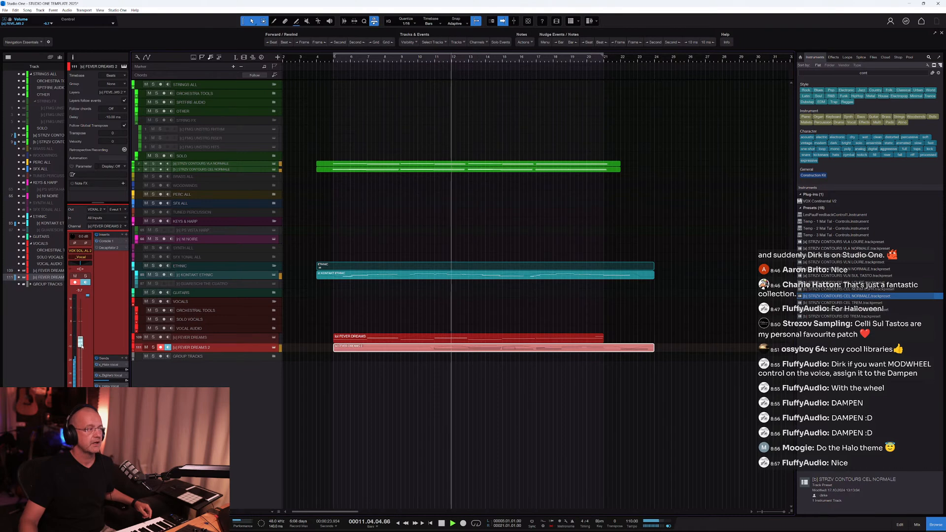
pyautogui.moveTo(80, 338); pyautogui.dragTo(82, 348)
pyautogui.scroll(-2, 81, 347)
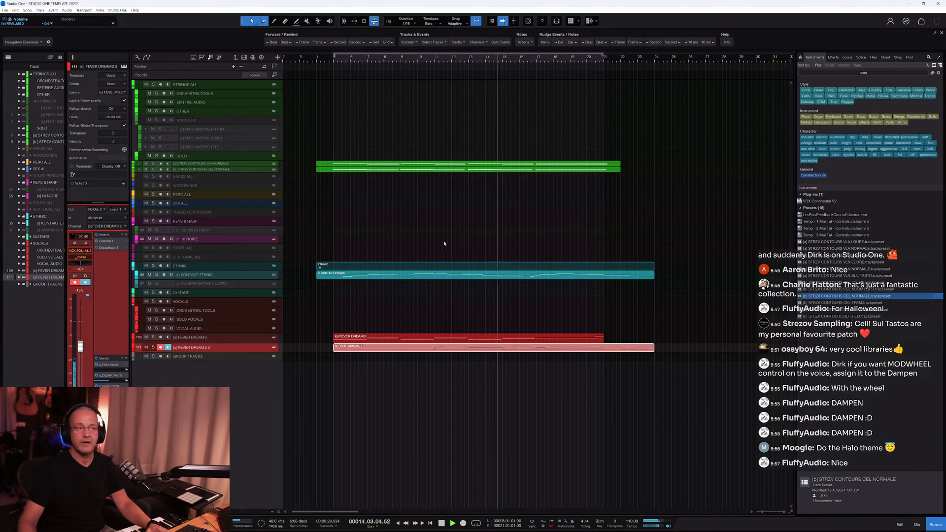
# Set the KONTAKT ETHNIC track to -1.8 dB with the Teletronix LA-2 peak reduction at 62, and replay from the loop start.
pyautogui.click(232, 275)
pyautogui.moveTo(77, 338); pyautogui.dragTo(82, 326)
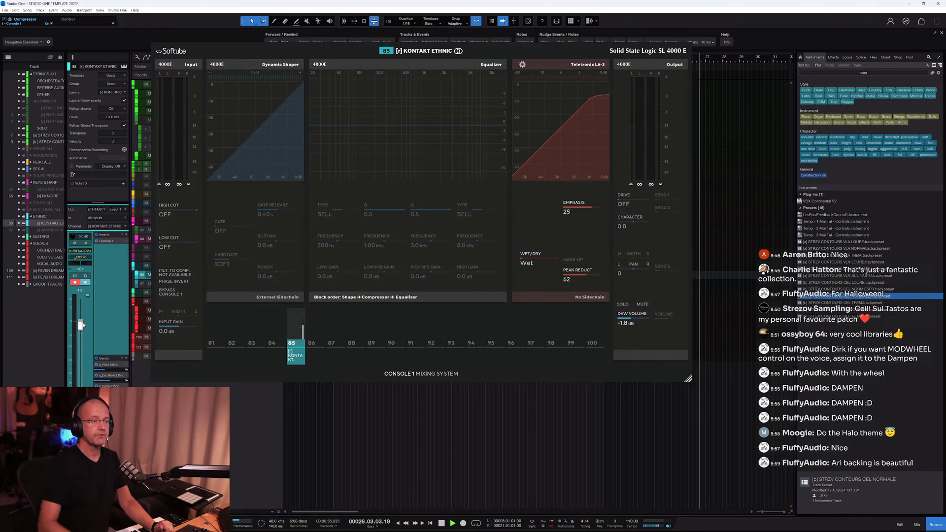
pyautogui.press('KP_1')
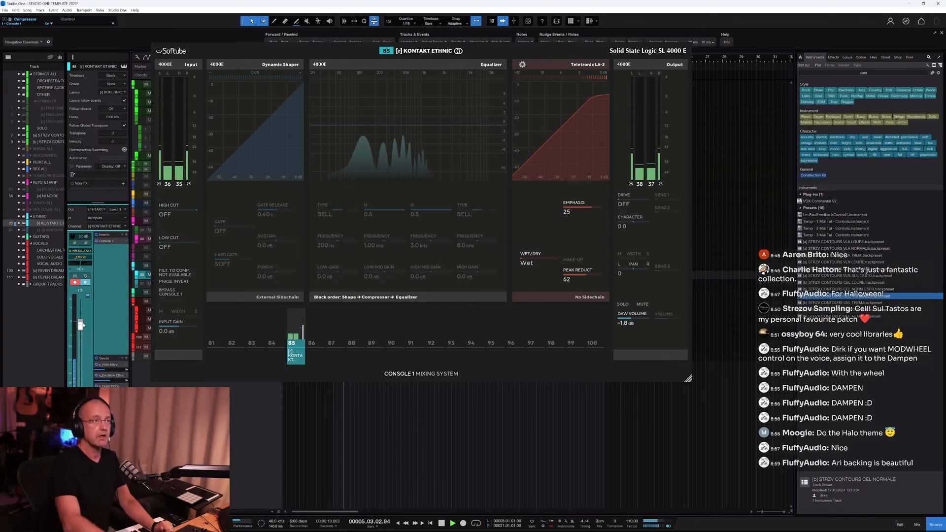
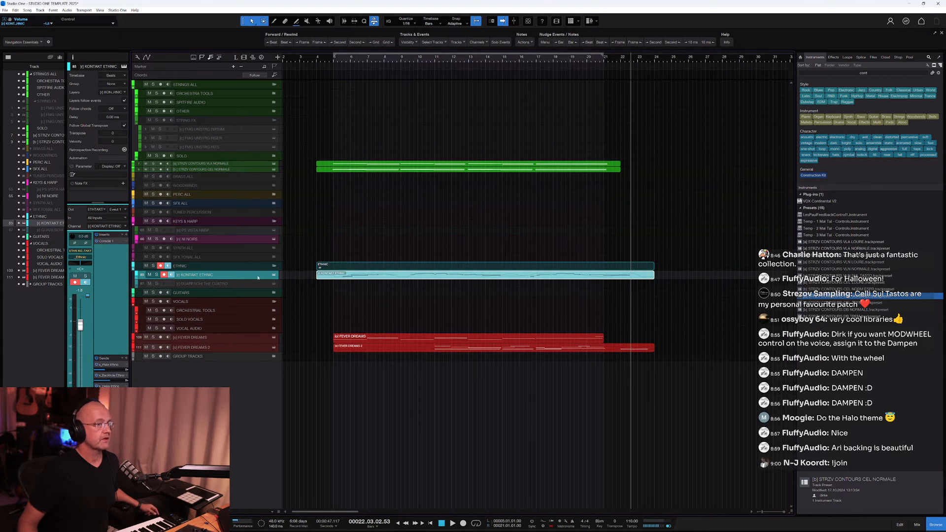
# Duplicate the KONTAKT ETHNIC track and replace the copy's Console 1 insert with a fresh Console 1.
pyautogui.click(219, 275)
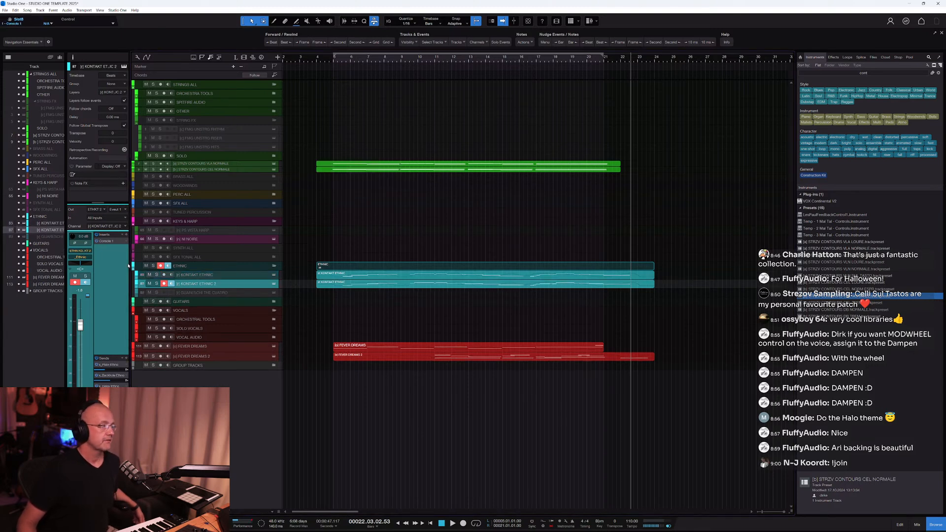
pyautogui.rightClick(116, 243)
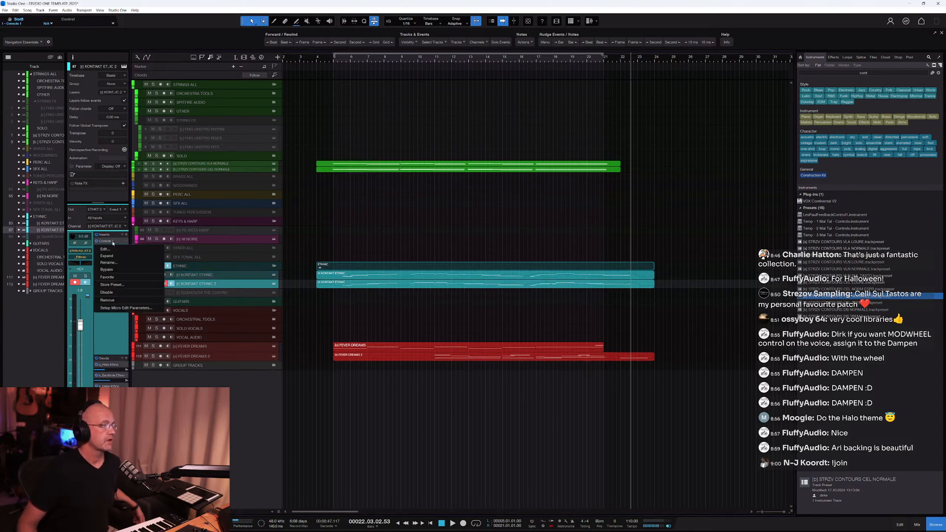
pyautogui.click(106, 297)
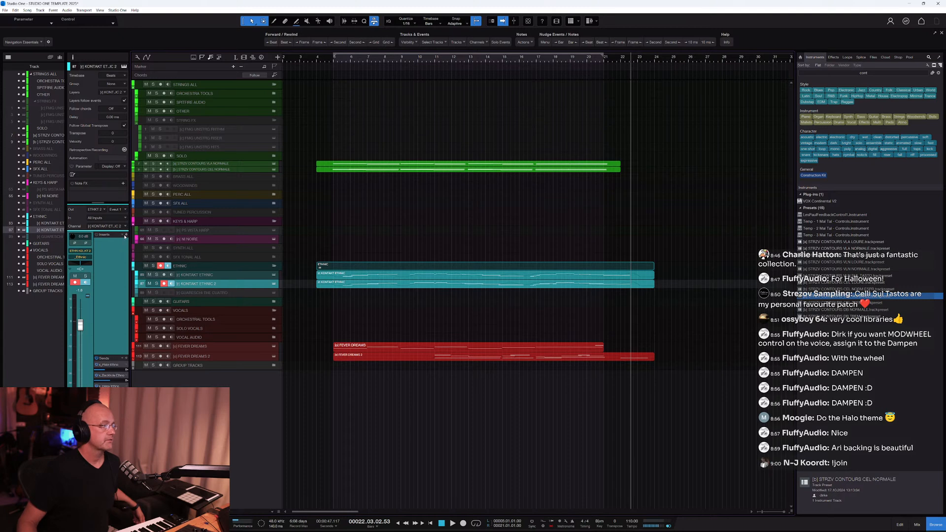
pyautogui.click(125, 236)
pyautogui.write('cons')
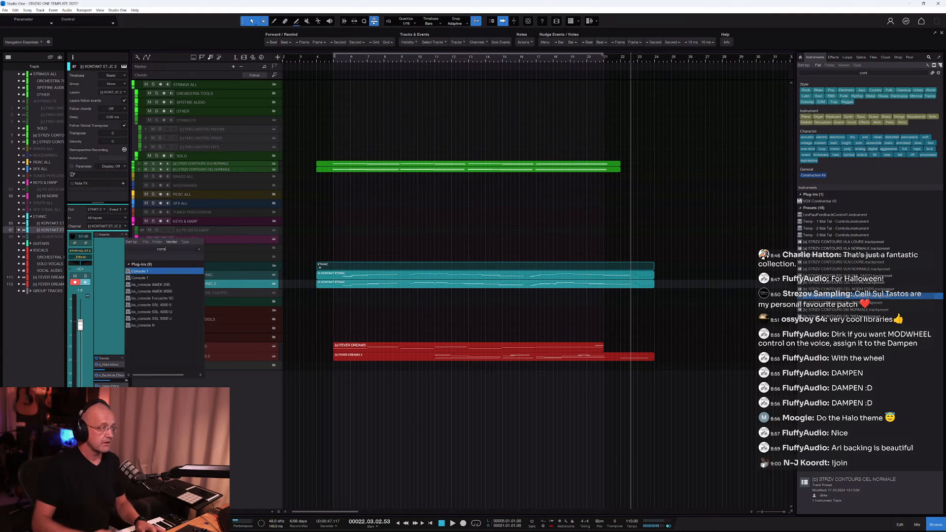
pyautogui.doubleClick(140, 278)
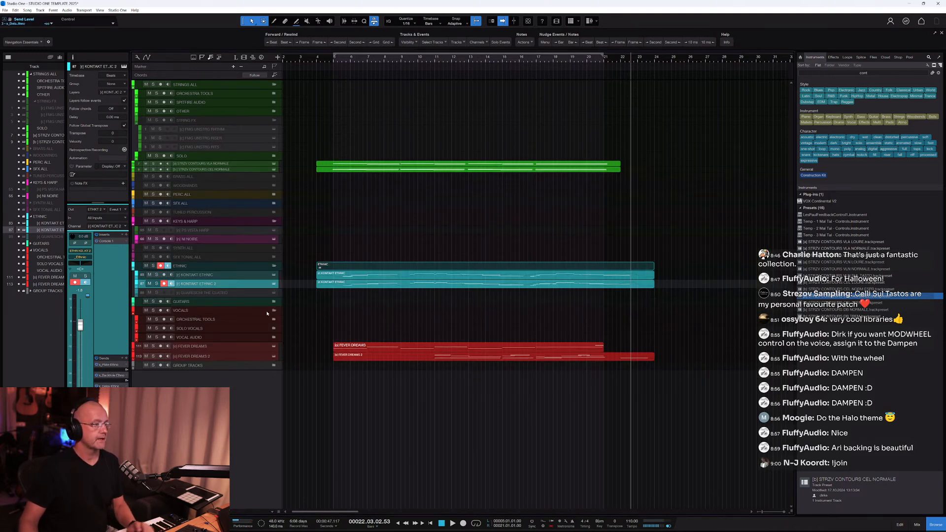
# Delete the copied part on KONTAKT ETHNIC 2 and add ARAB MALE LEG to the original KONTAKT ETHNIC track's name.
pyautogui.click(344, 285)
pyautogui.press('Delete')
pyautogui.doubleClick(221, 275)
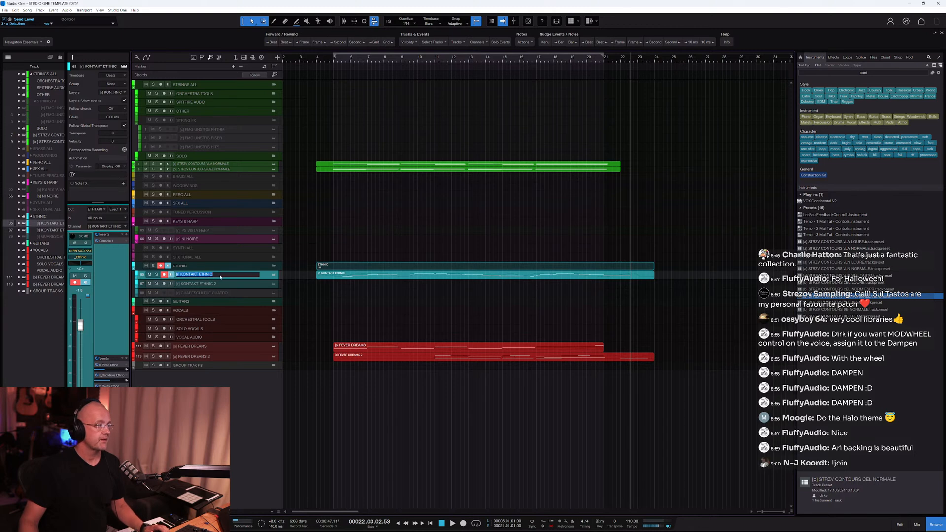
pyautogui.write('ARAB')
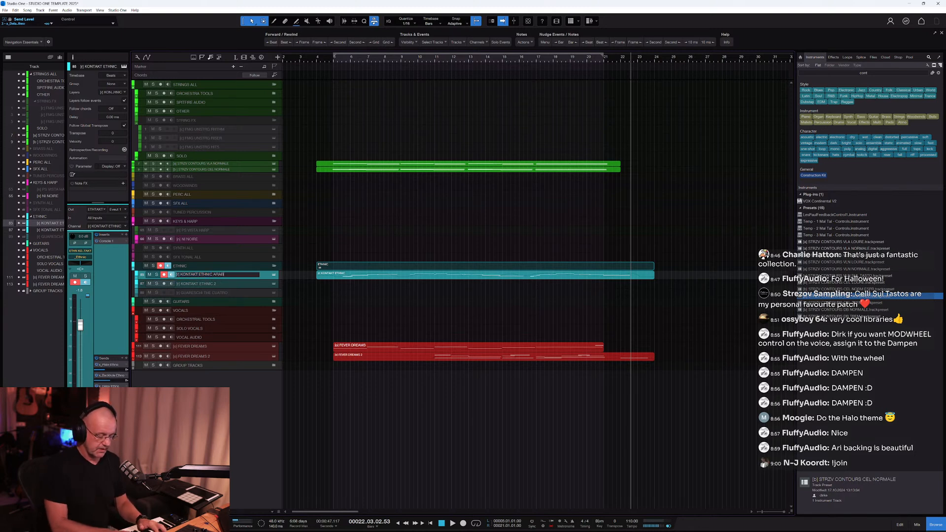
pyautogui.write(' MALE LEG')
pyautogui.press('Return')
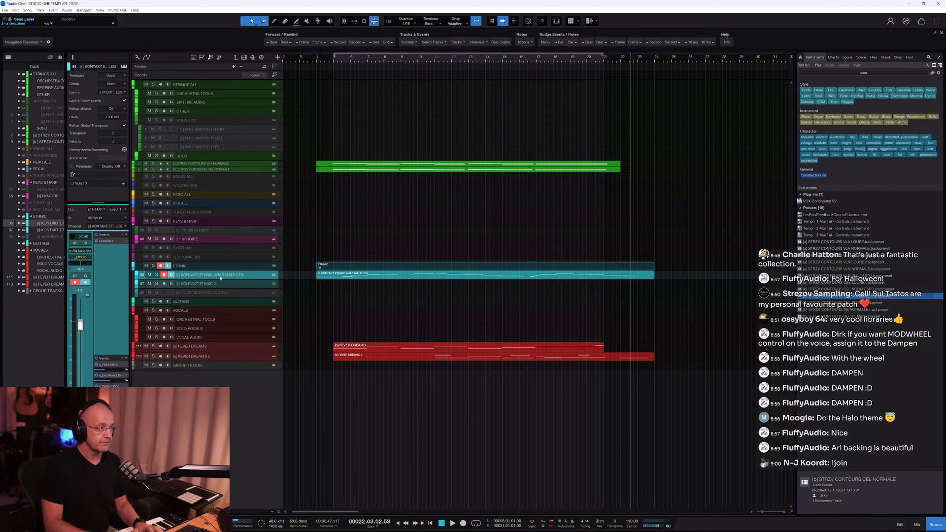
# Load the Persian Ney instrument from FLUFFYAUDIO's ECHOES OF THE EARTH into Kontakt on the KONTAKT ETHNIC 2 track.
pyautogui.click(219, 285)
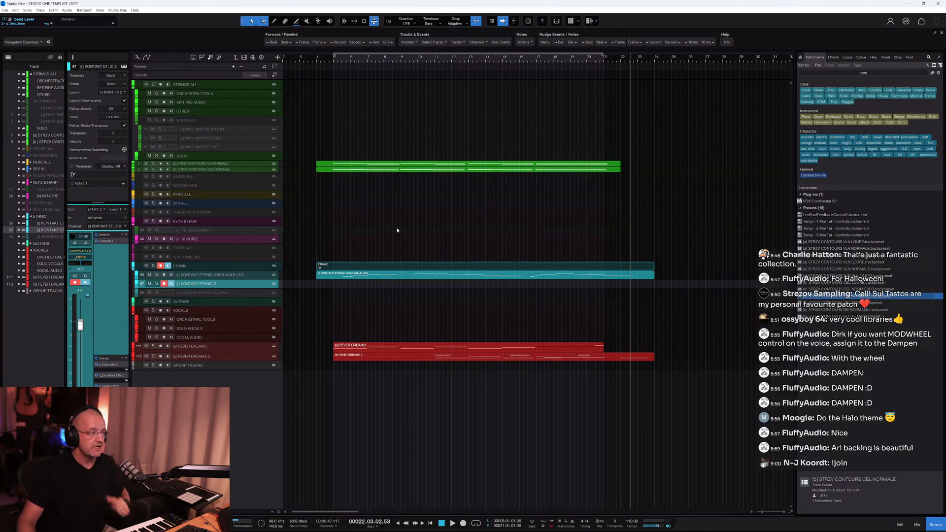
pyautogui.press('F11')
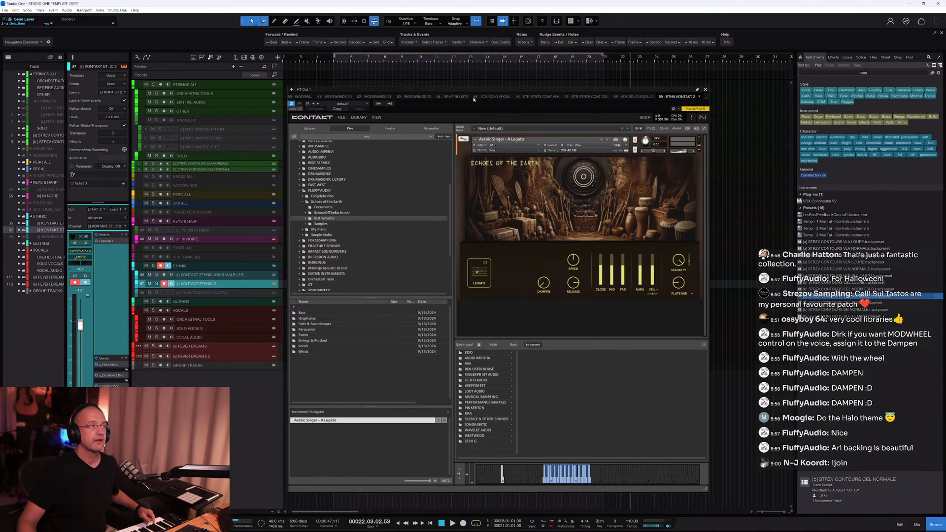
pyautogui.moveTo(478, 91); pyautogui.dragTo(453, 79)
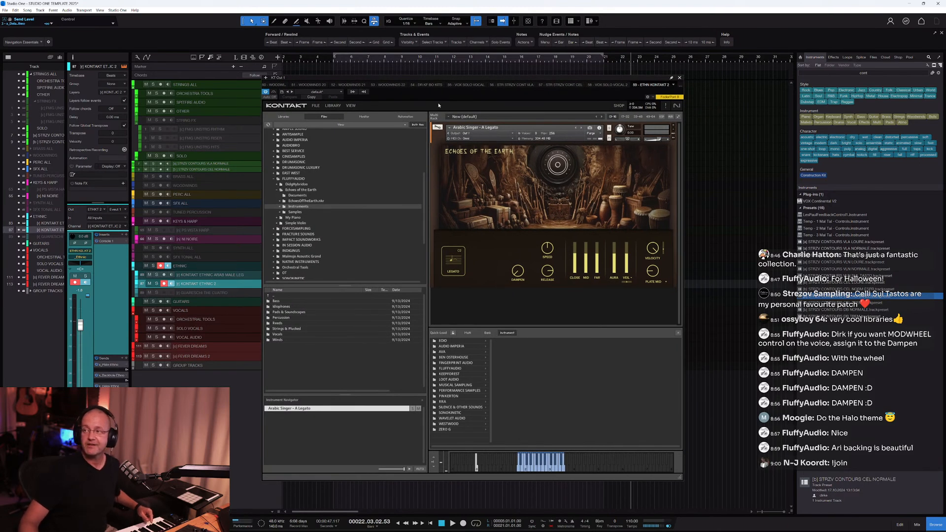
pyautogui.click(458, 127)
pyautogui.moveTo(481, 185)
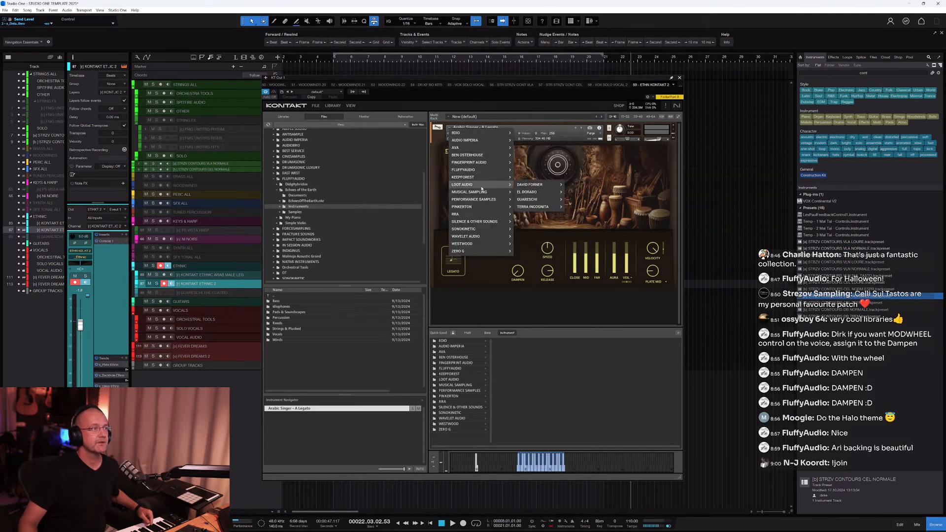
pyautogui.moveTo(546, 172)
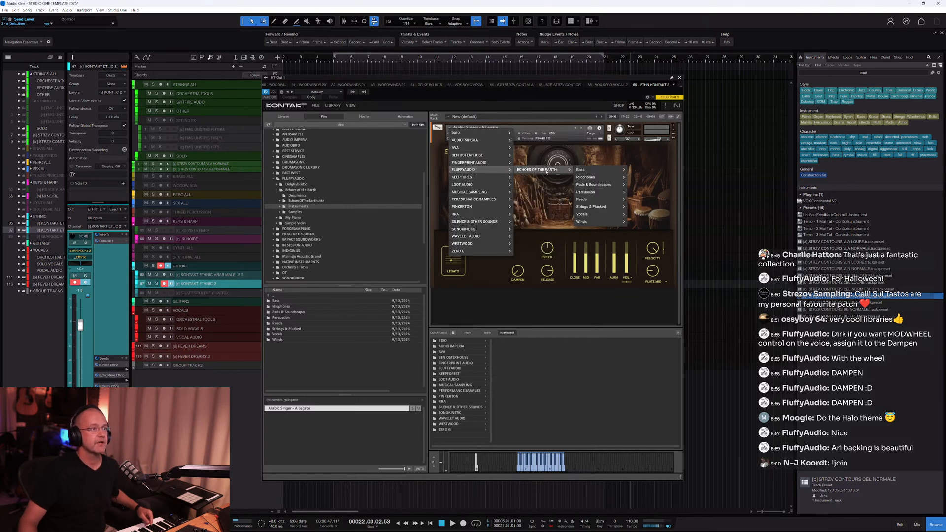
pyautogui.moveTo(595, 226)
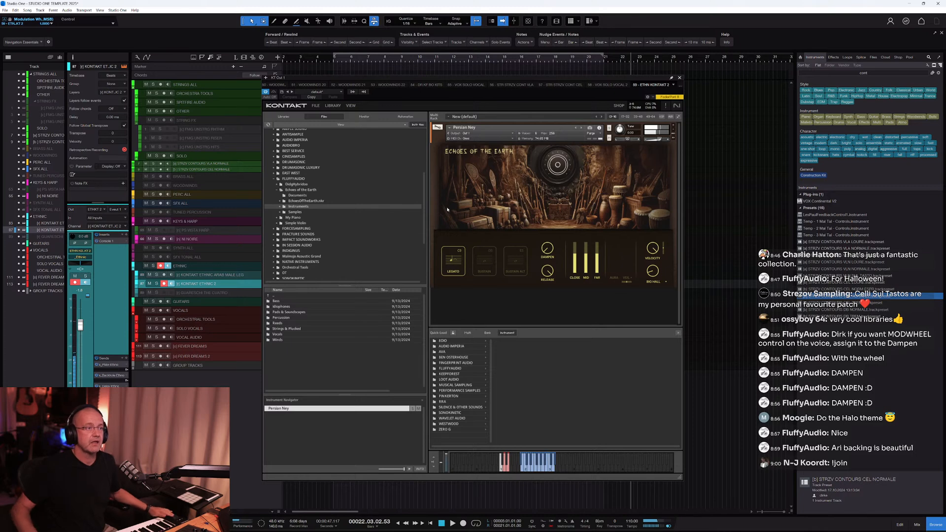
# Assign the Persian Ney's modwheel to Dampen and enable its Aura microphone channel.
pyautogui.click(559, 165)
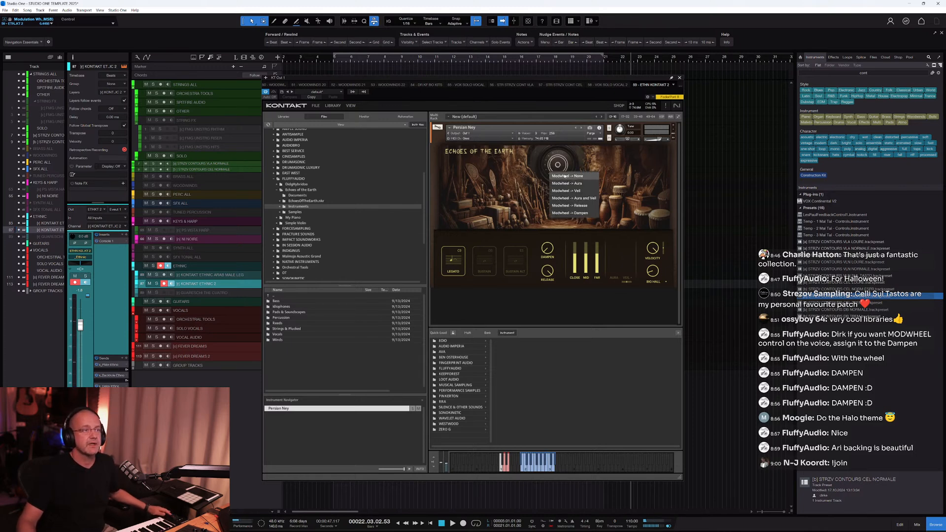
pyautogui.click(573, 214)
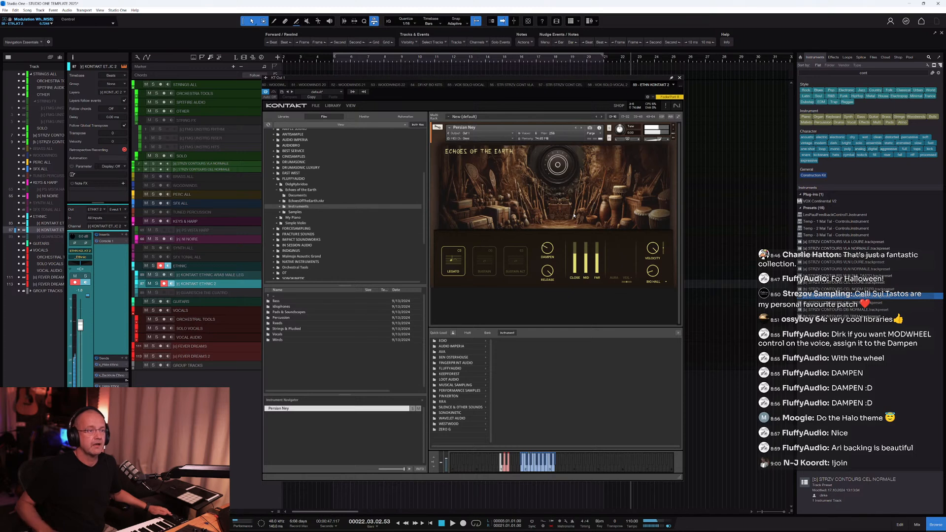
pyautogui.click(614, 279)
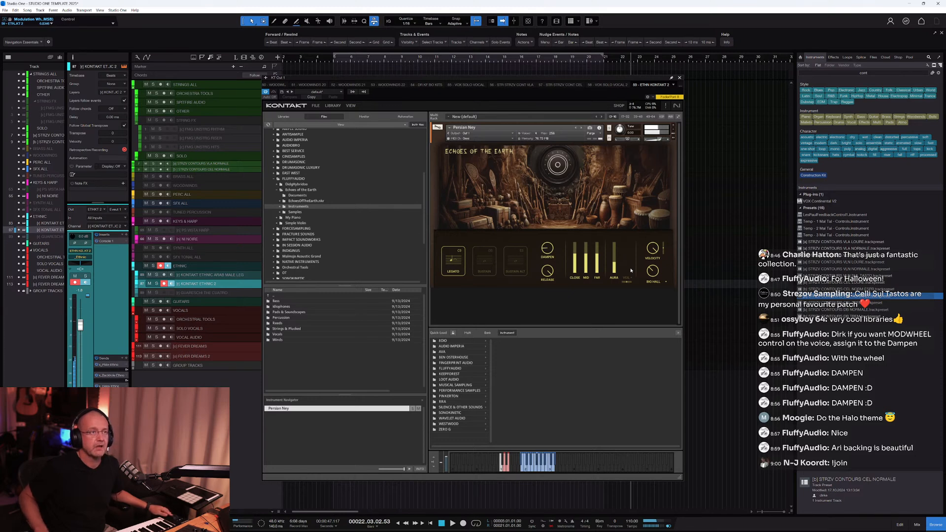
# Audition the Persian Ney against the song, check the KONTAKT ETHNIC ARAB MALE LEG track and reselect KONTAKT ETHNIC 2.
pyautogui.press('space')
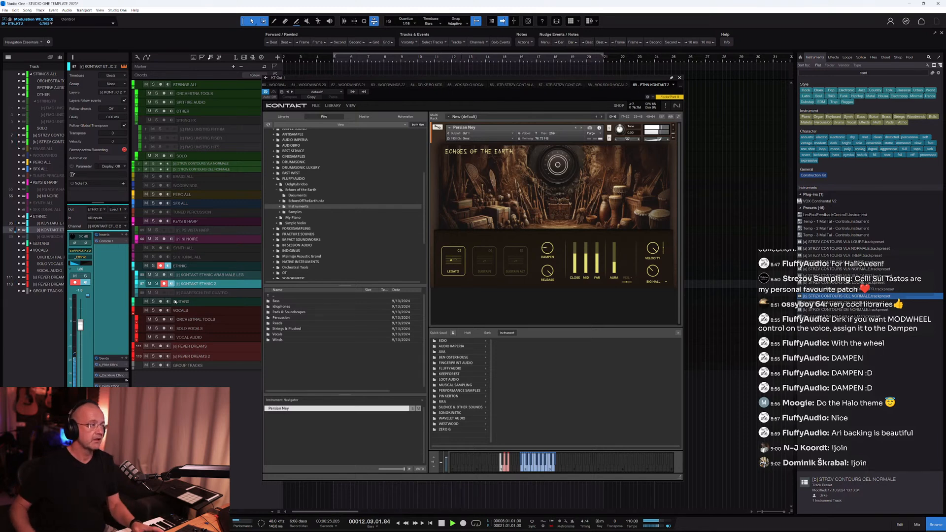
pyautogui.press('space')
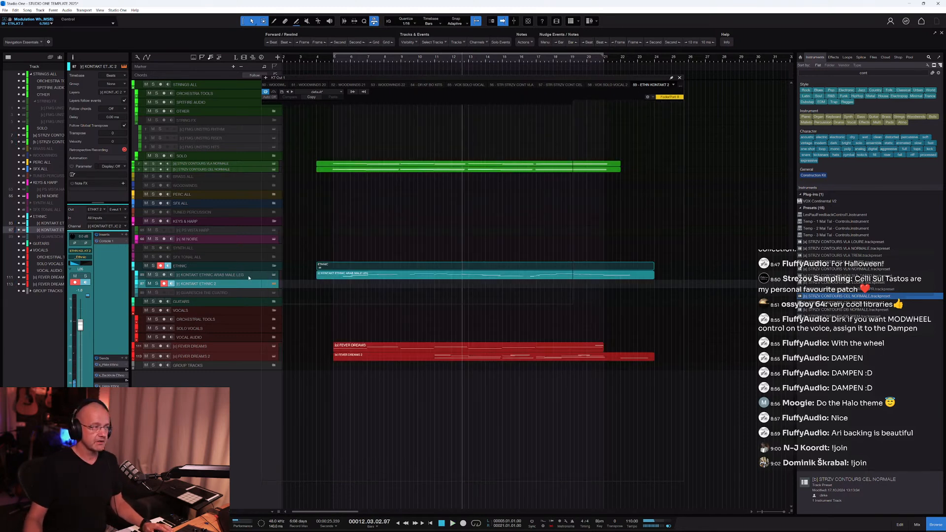
pyautogui.click(249, 276)
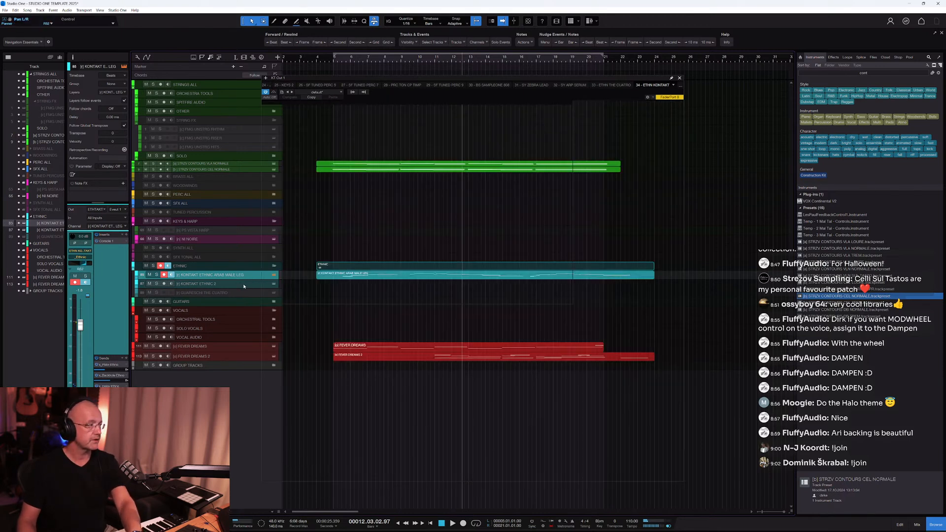
pyautogui.click(221, 286)
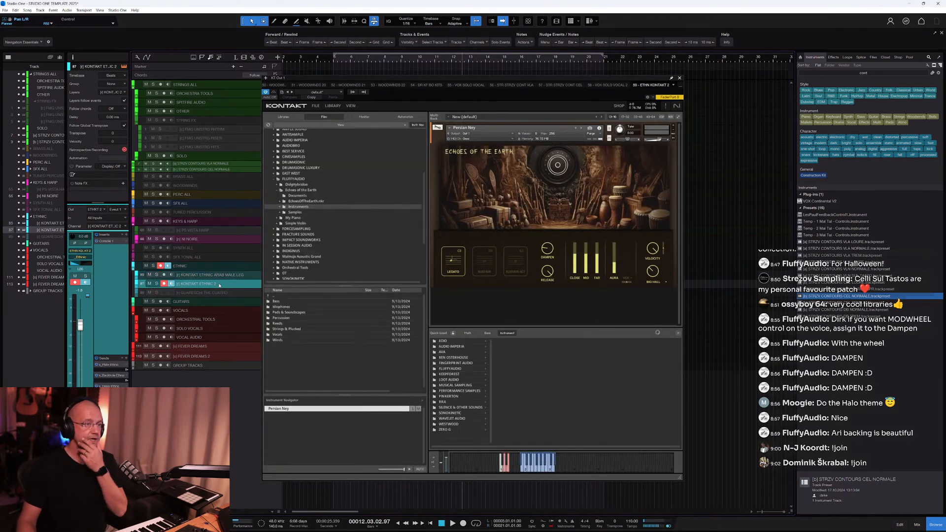
# Close Kontakt and capture the just-played Persian Ney performance as a part on KONTAKT ETHNIC 2 using retrospective recording.
pyautogui.moveTo(425, 81); pyautogui.dragTo(425, 87)
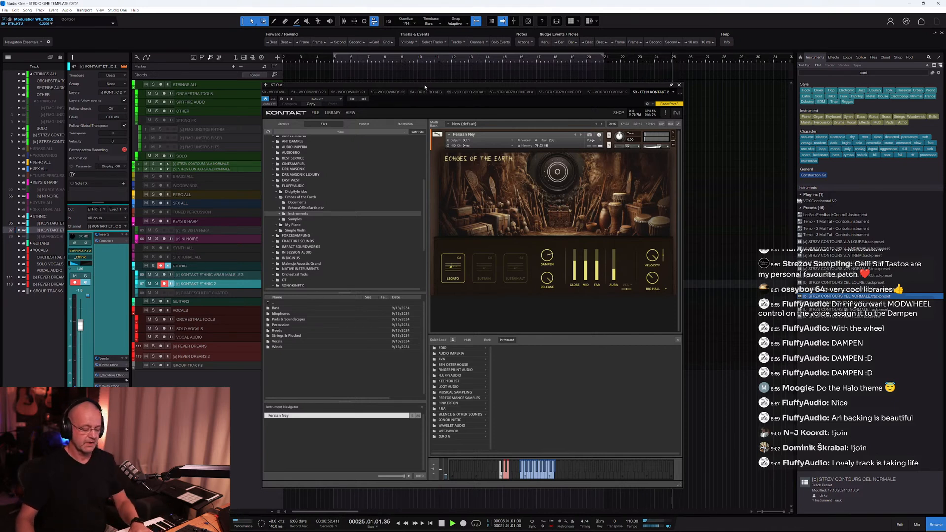
pyautogui.hotkey('ctrl', 'w')
pyautogui.press('space')
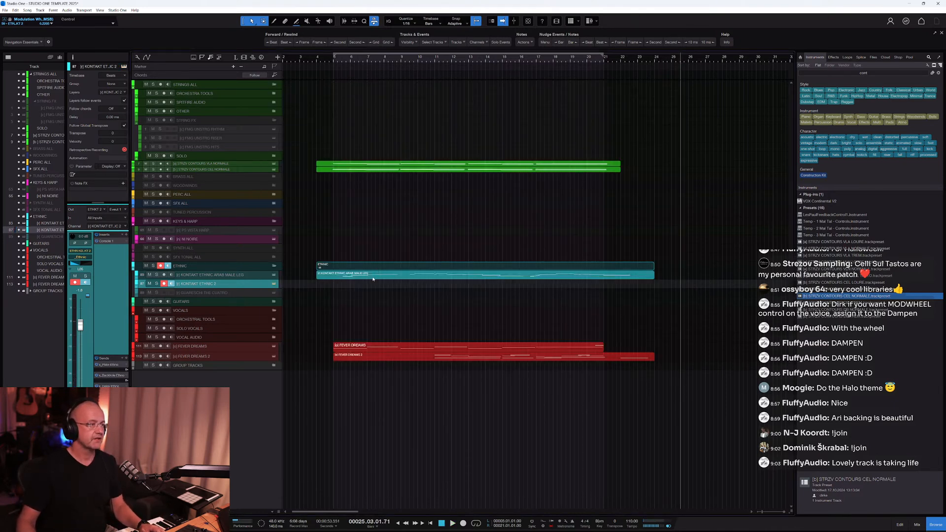
pyautogui.press('shift+KP_Multiply')
pyautogui.press('space')
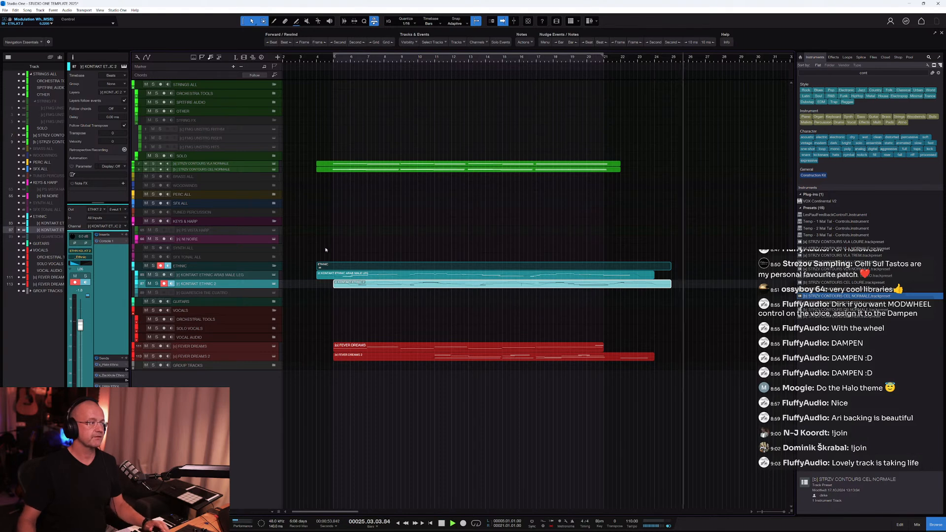
pyautogui.press('space')
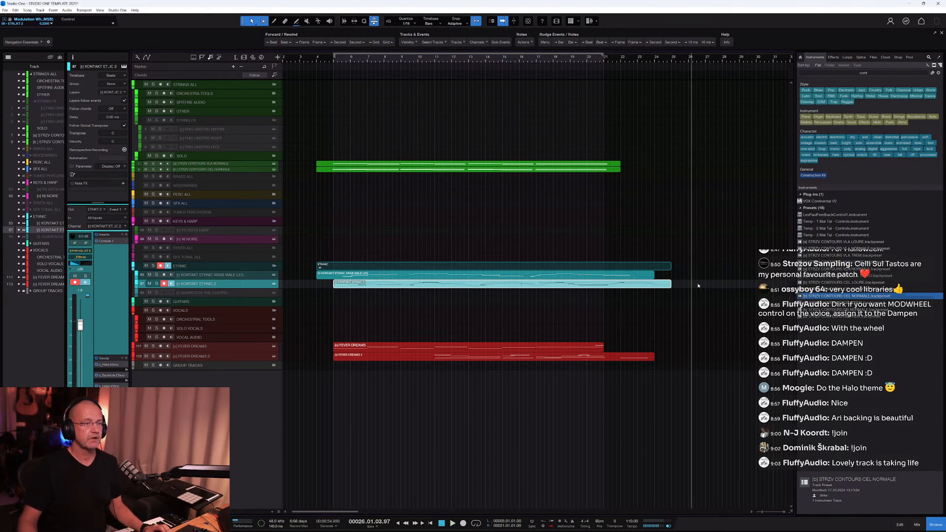
pyautogui.click(429, 228)
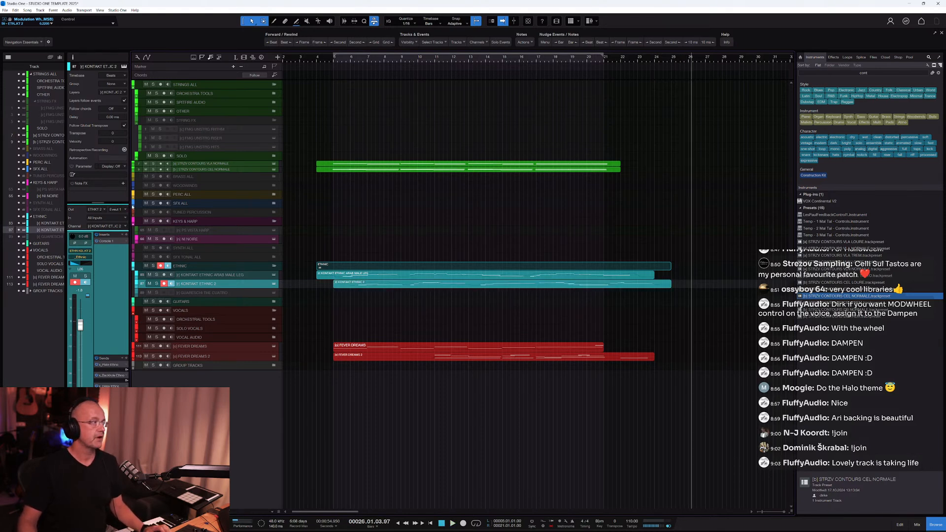
# Expand the SFX ALL folder, search the instruments for "wa" and add the SFX WA LOW THUD track preset to the song.
pyautogui.click(132, 206)
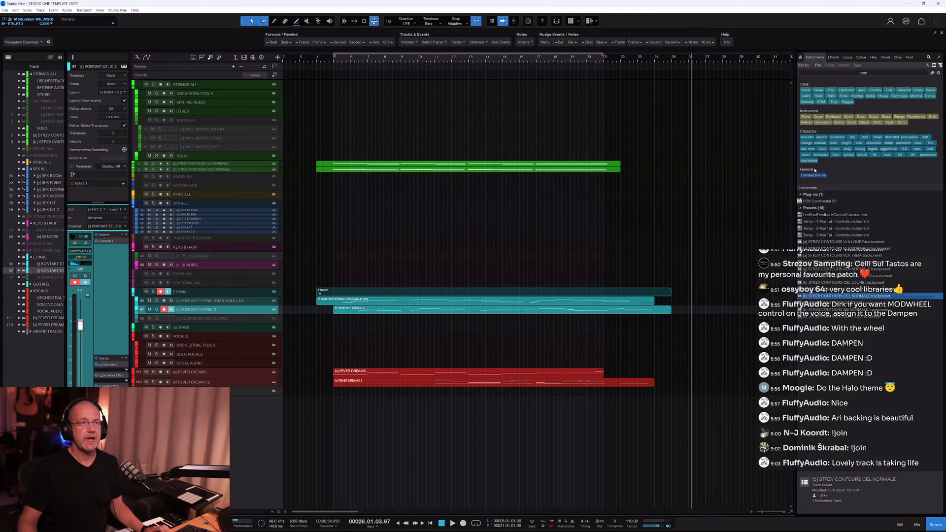
pyautogui.doubleClick(871, 74)
pyautogui.write('wa')
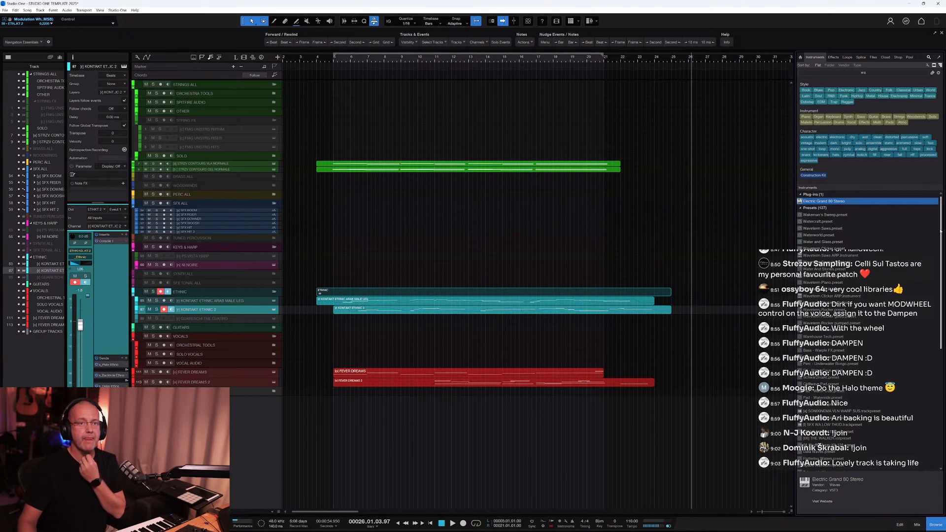
pyautogui.scroll(-10, 930, 296)
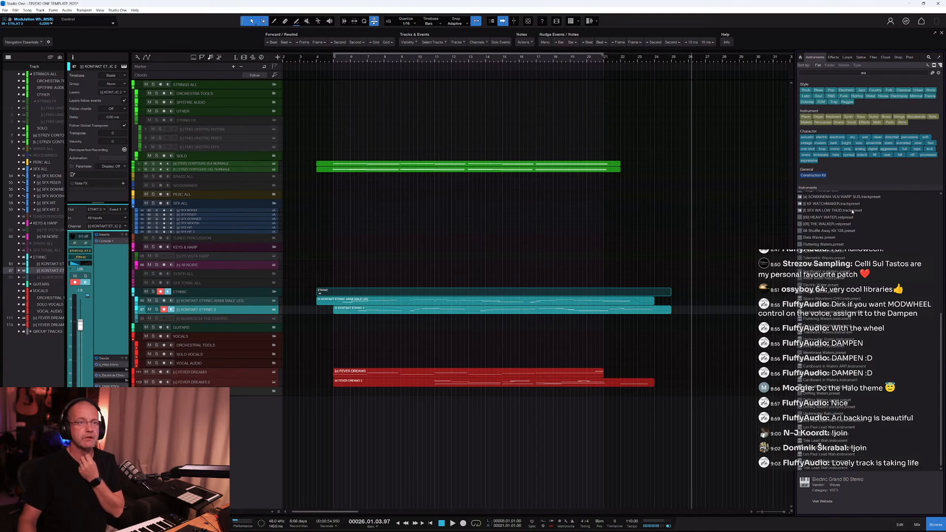
pyautogui.moveTo(853, 212); pyautogui.dragTo(426, 250)
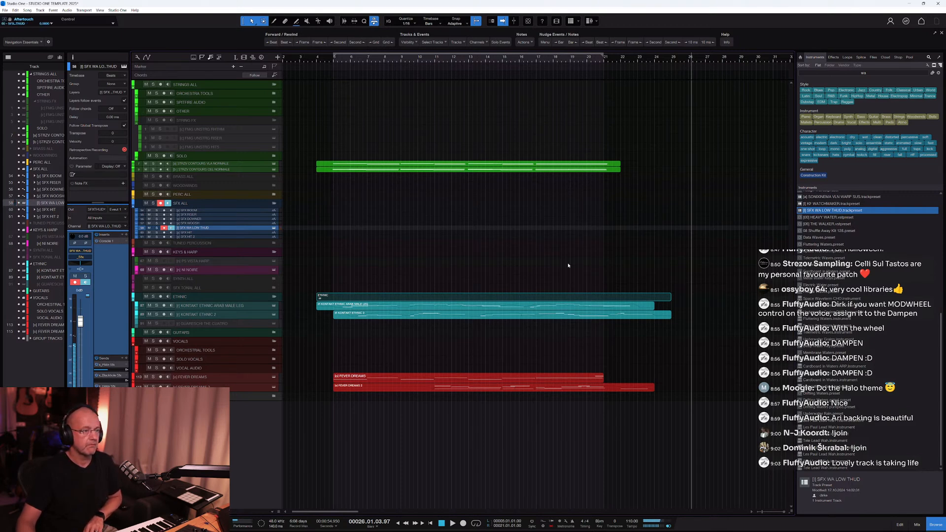
# Play the song from bar 14 and capture the played low thud as a retrospective recording on the SFX WA LOW THUD track.
pyautogui.click(486, 60)
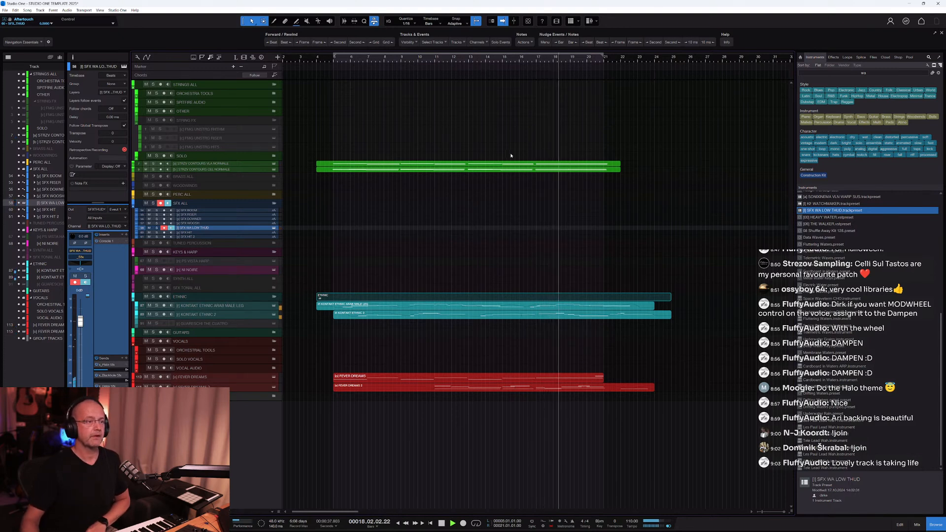
pyautogui.press('space')
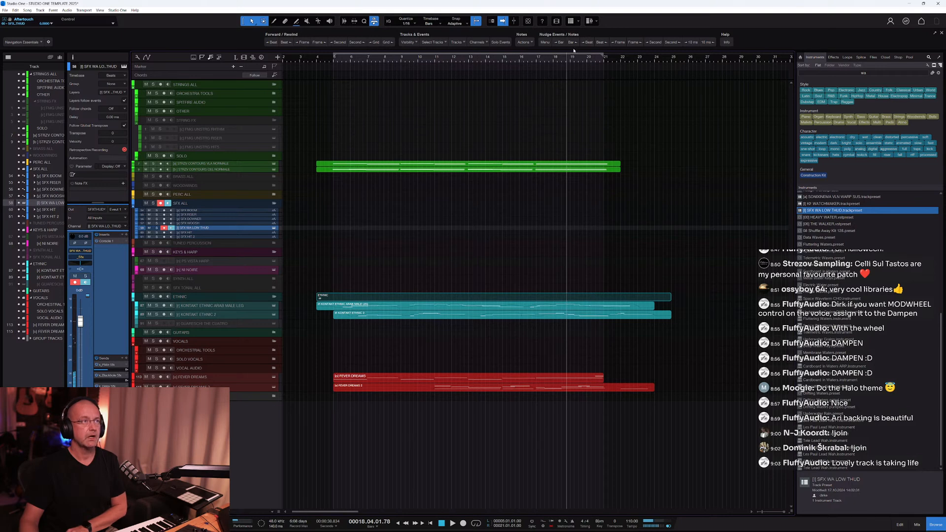
pyautogui.press('space')
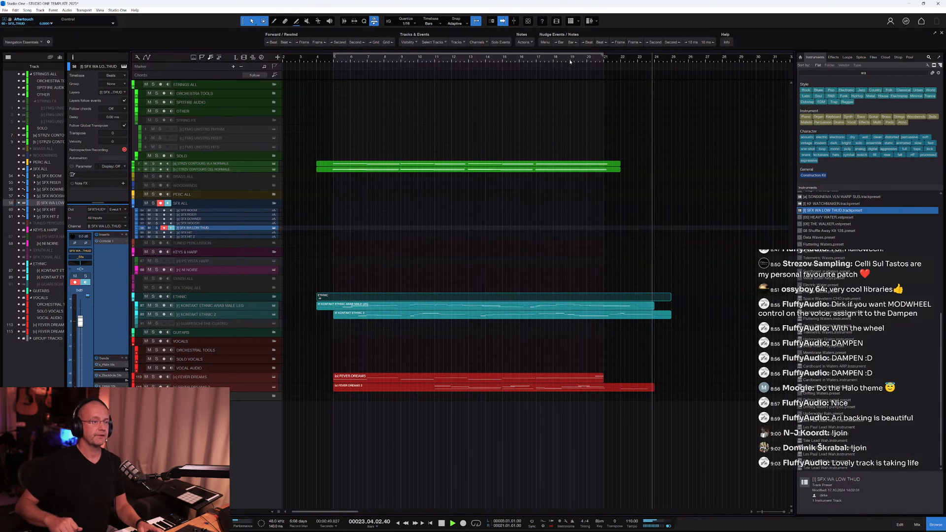
pyautogui.press('shift+KP_Multiply')
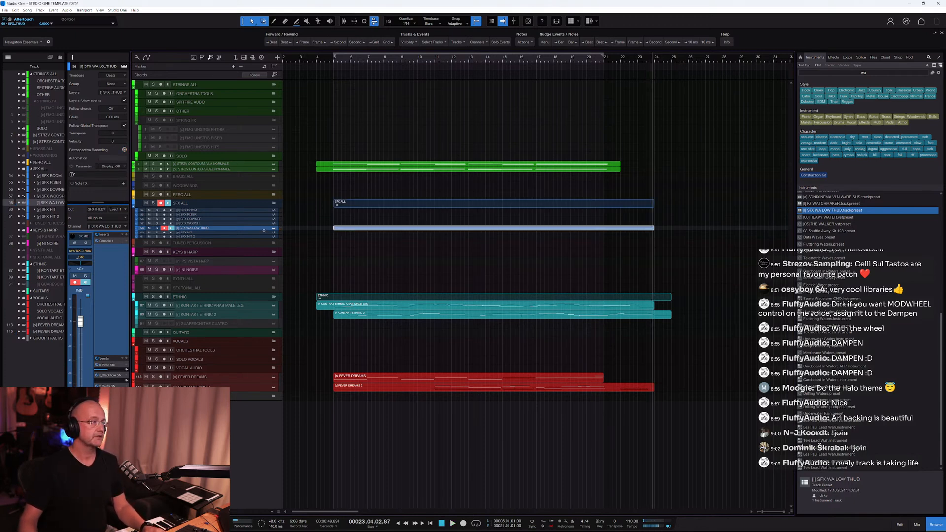
# Enlarge the SFX WA LOW THUD track and cut away its part's empty section before bar 20.
pyautogui.moveTo(264, 230); pyautogui.dragTo(265, 261)
pyautogui.doubleClick(599, 247)
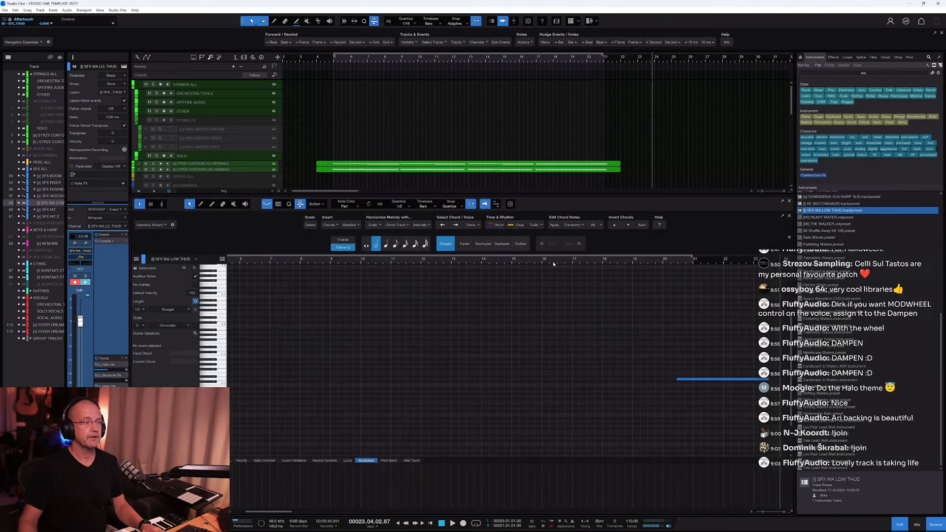
pyautogui.press('F2')
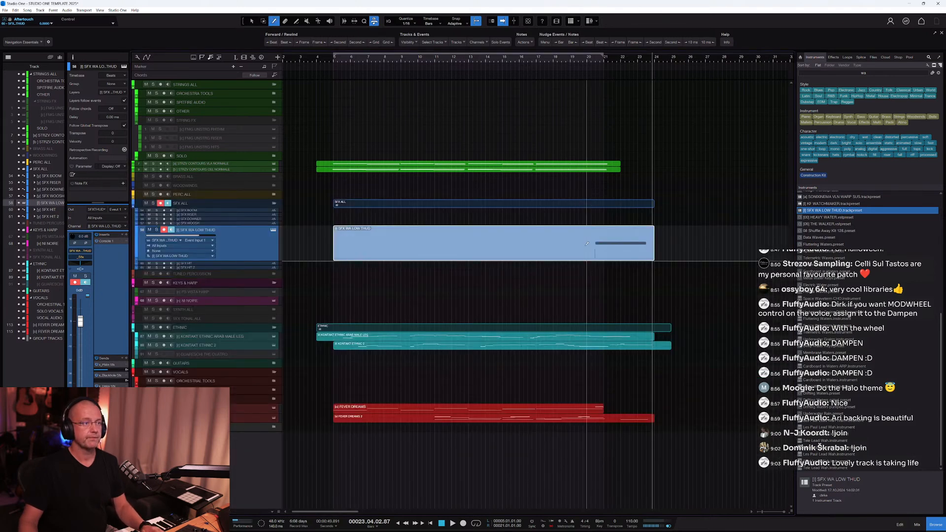
pyautogui.press('Delete')
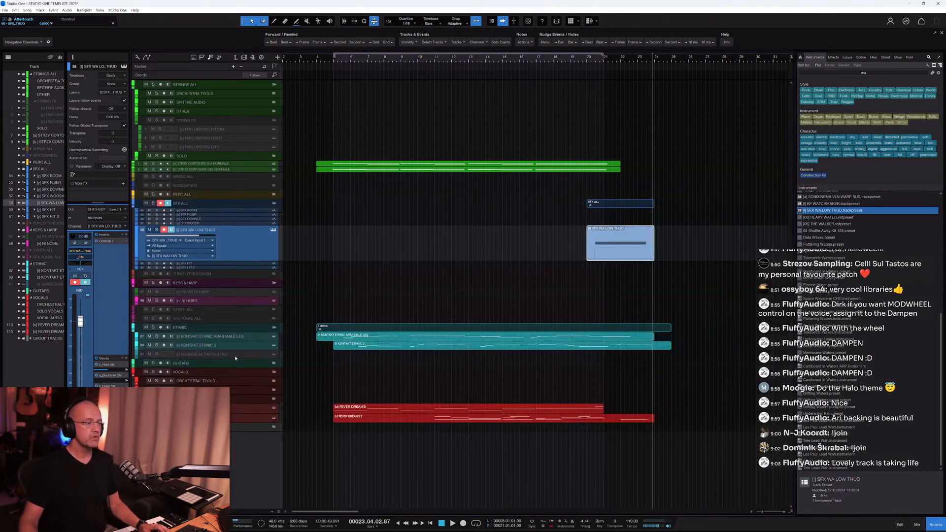
# Duplicate the KONTAKT ETHNIC 2 track without its part and open the Kontakt instrument on the copy.
pyautogui.click(222, 346)
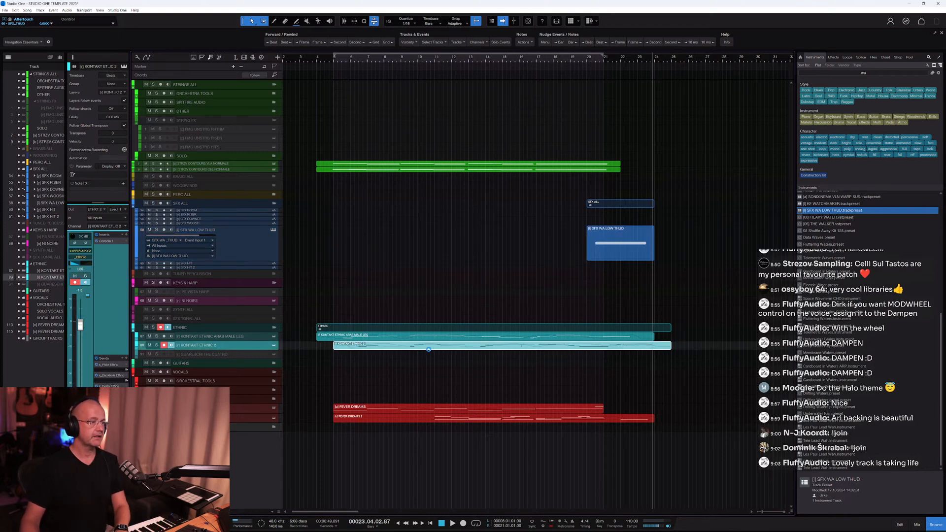
pyautogui.hotkey('ctrl', 'shift', 'd')
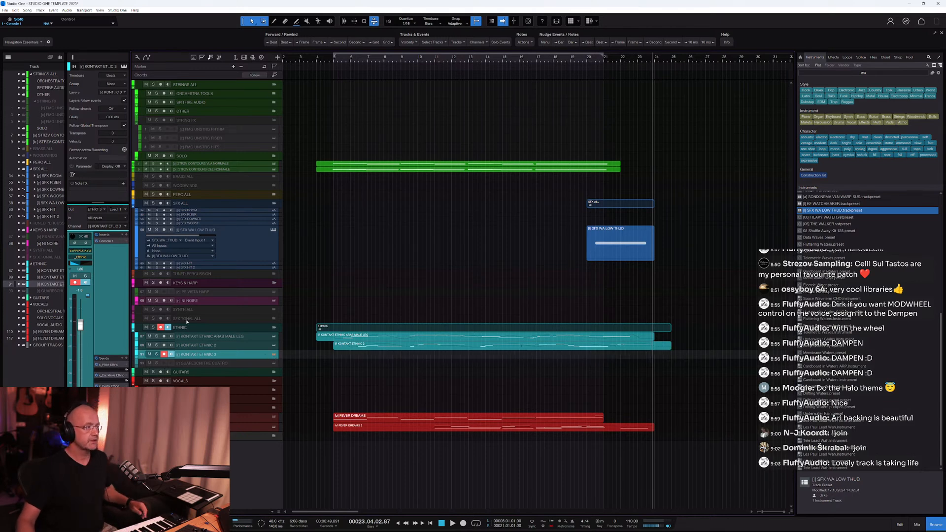
pyautogui.click(273, 355)
pyautogui.keyDown('alt'); pyautogui.click(77, 265); pyautogui.keyUp('alt')
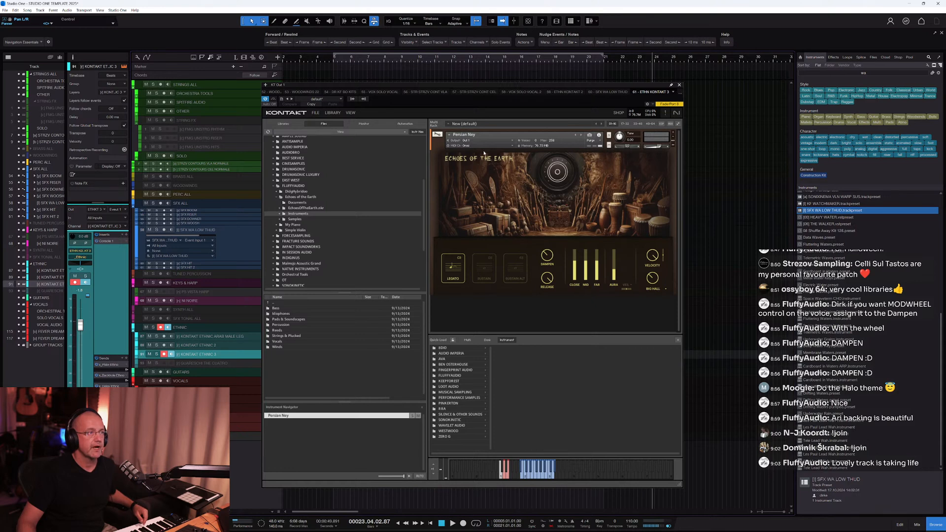
# Load the Xalam instrument from FLUFFYAUDIO's ECHOES OF THE EARTH on KONTAKT ETHNIC 3 and close Kontakt.
pyautogui.click(451, 376)
pyautogui.click(528, 349)
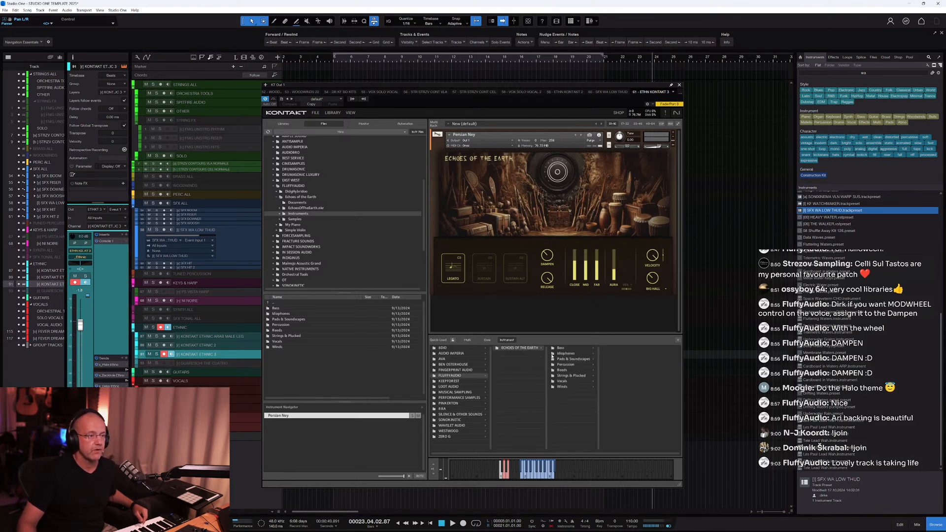
pyautogui.click(572, 376)
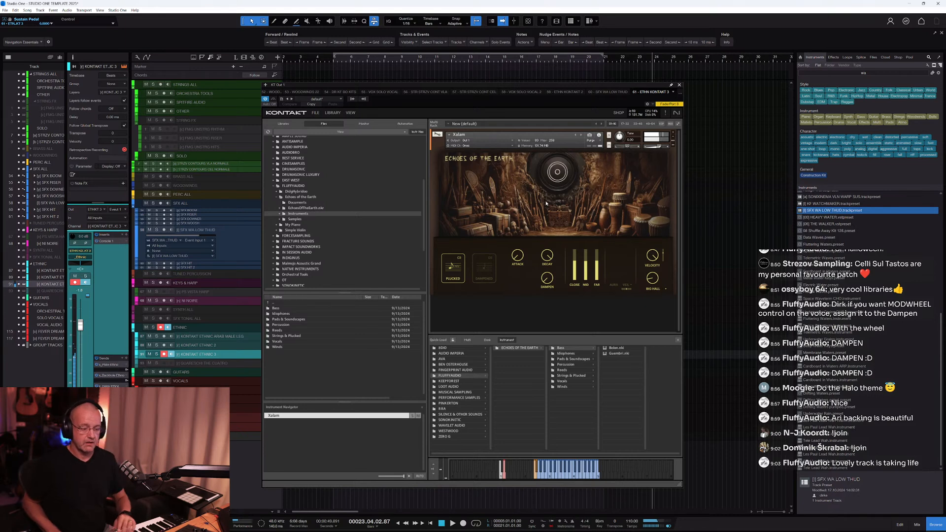
pyautogui.press('Escape')
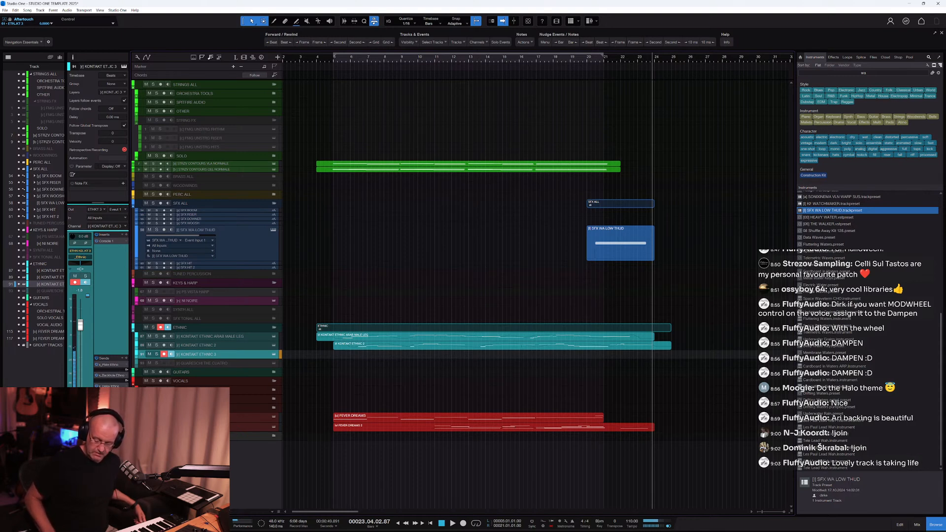
# Play the song and capture the played Xalam performance as a retrospective recording on the KONTAKT ETHNIC 3 track.
pyautogui.press('space')
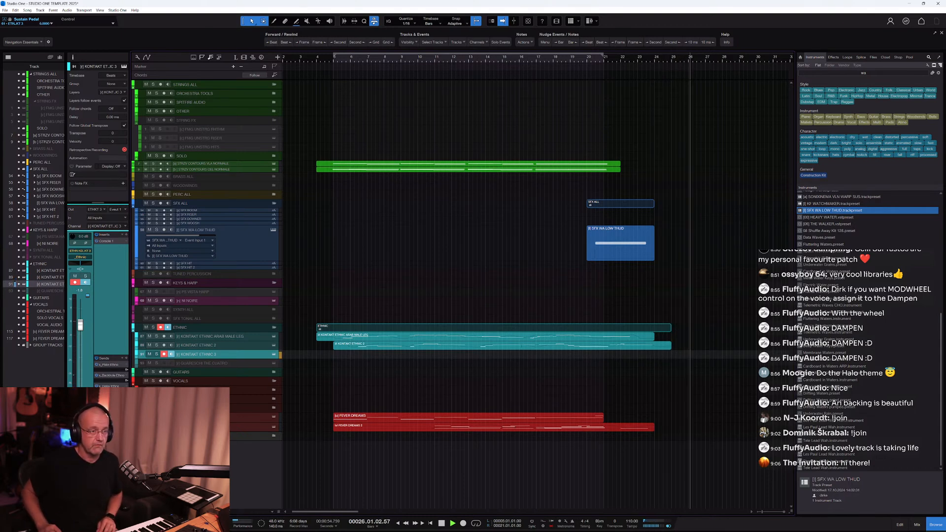
pyautogui.press('space')
pyautogui.press('shift+KP_Multiply')
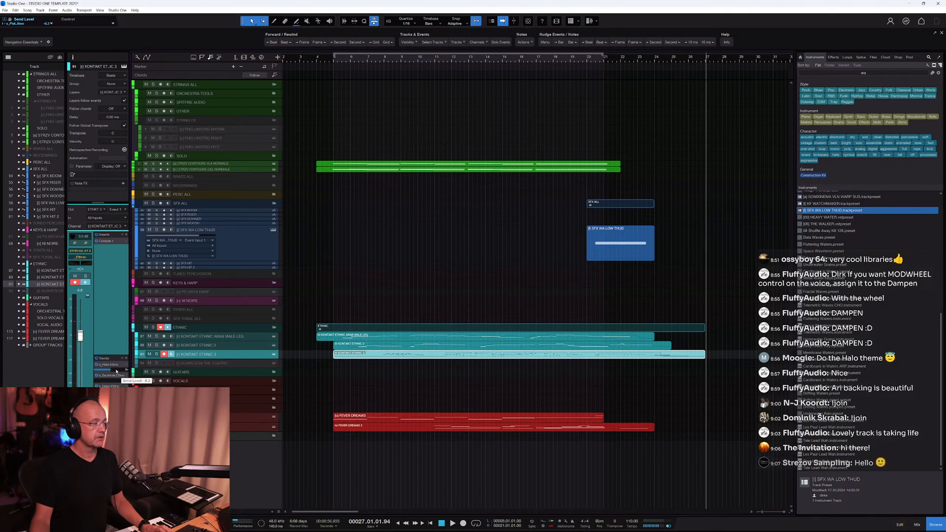
# Open the new KONTAKT ETHNIC 3 part in the note editor and play it soloed from bar 8.
pyautogui.doubleClick(407, 357)
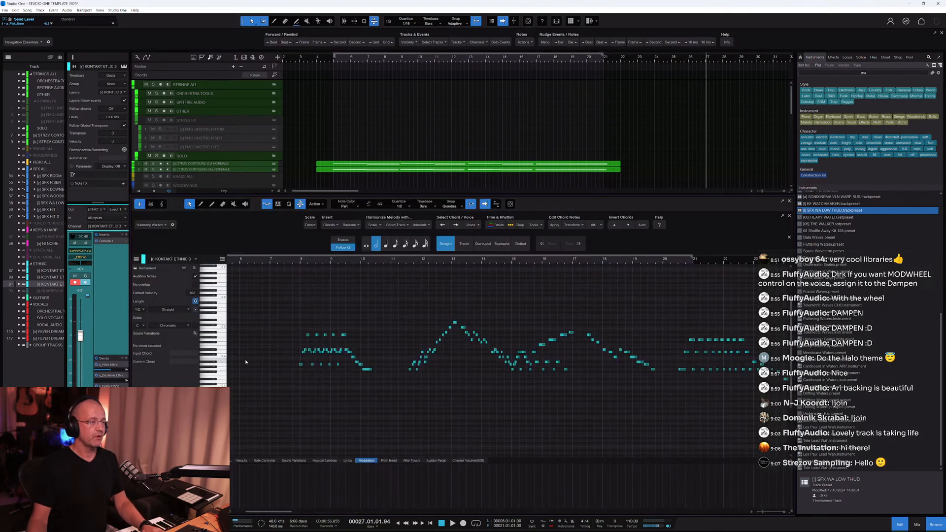
pyautogui.press('s')
pyautogui.click(293, 261)
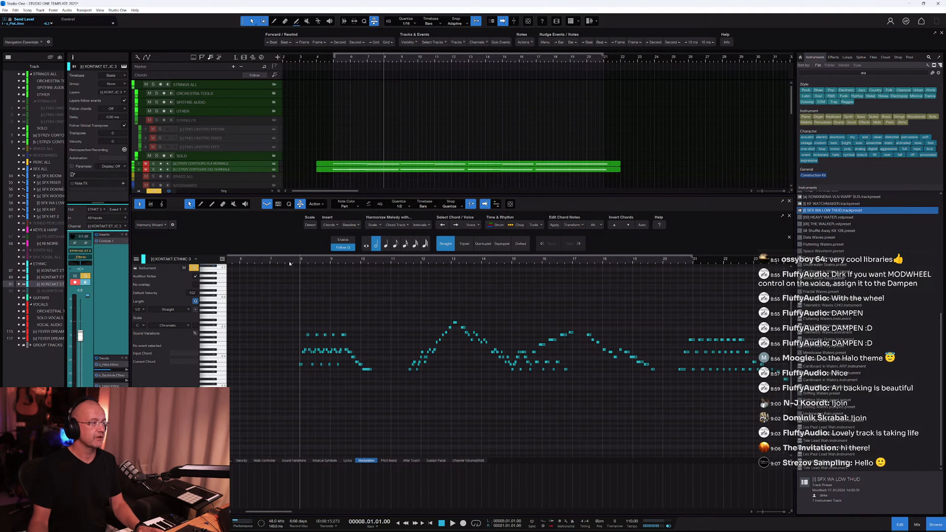
pyautogui.press('space')
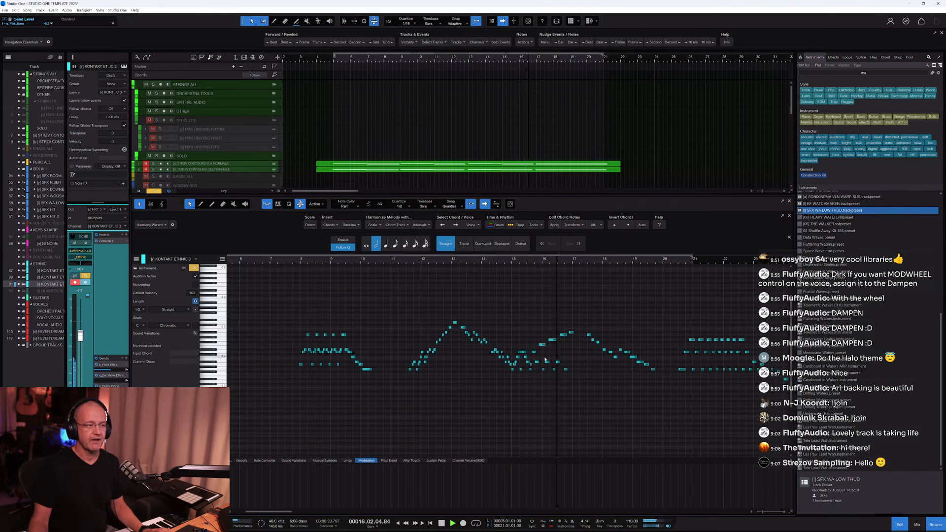
# Stop playback, lower the pitch of the note just before bar 16 and replay the passage from about bar 15.
pyautogui.press('space')
pyautogui.moveTo(542, 344); pyautogui.dragTo(542, 349)
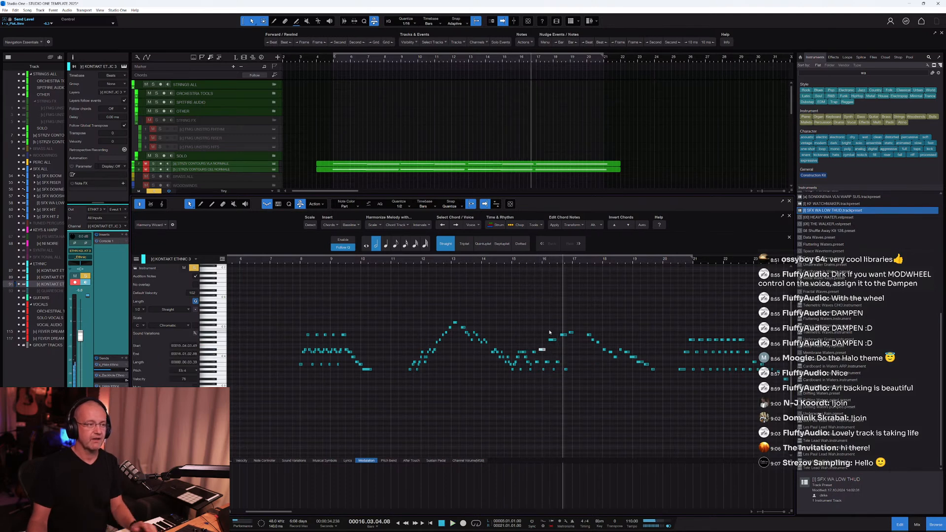
pyautogui.click(522, 260)
pyautogui.press('space')
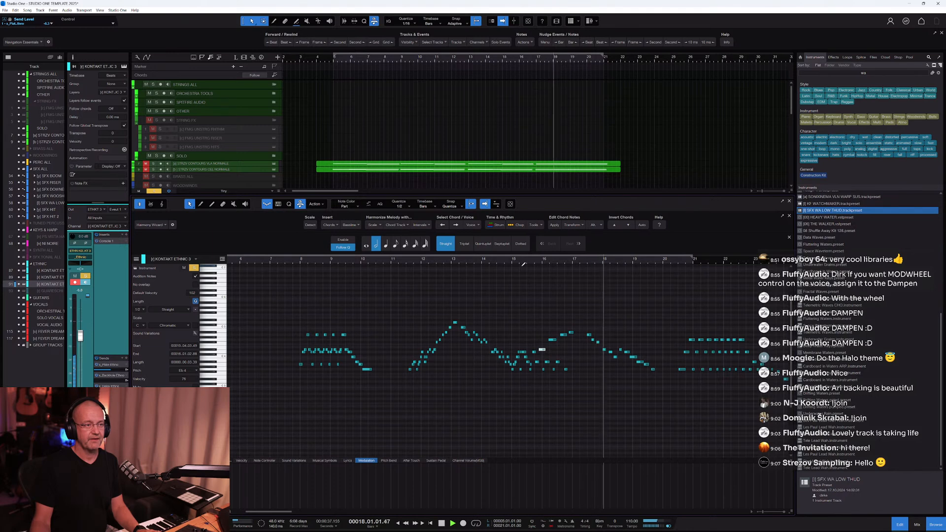
# Close the note editor, turn off the track's solo and return the stopped playhead to bar 5.
pyautogui.press('space')
pyautogui.press('F2')
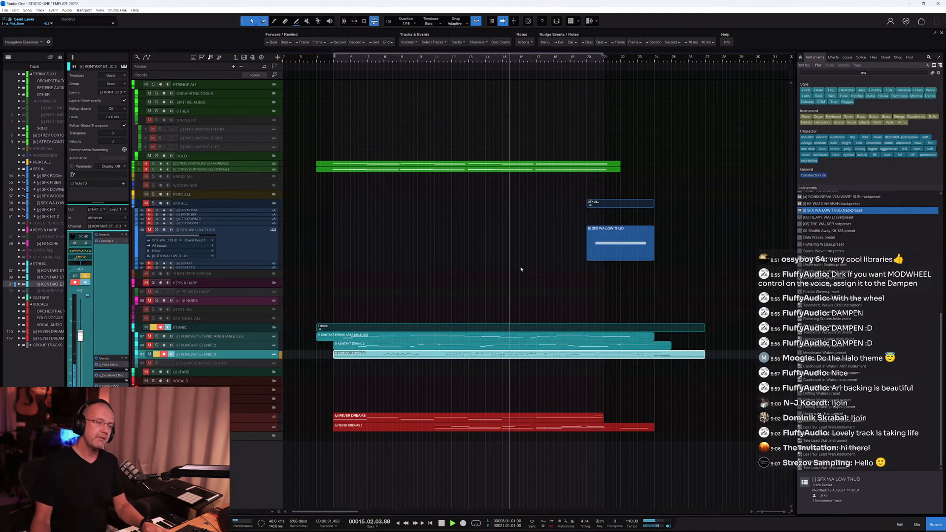
pyautogui.press('s')
pyautogui.press('Home')
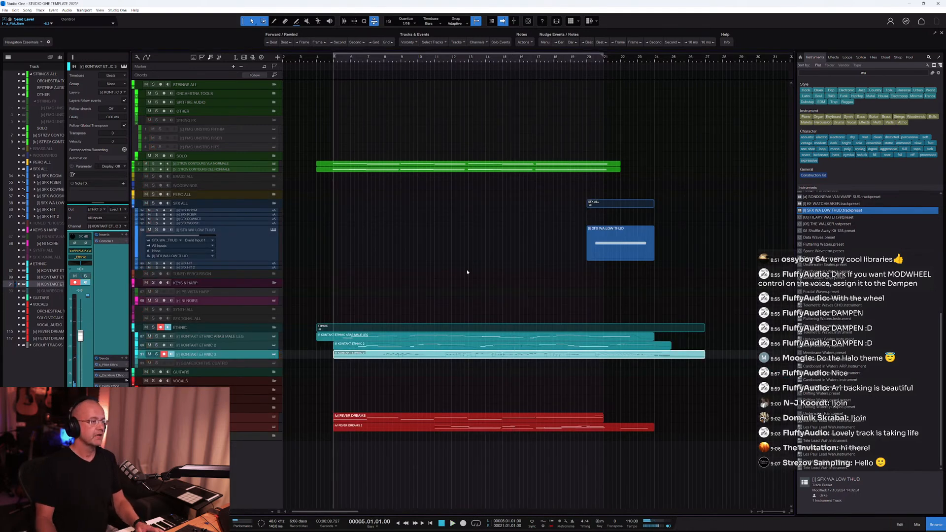
# Start the loop range at bar 4, beat 4, and select the two String Contours parts.
pyautogui.click(329, 60)
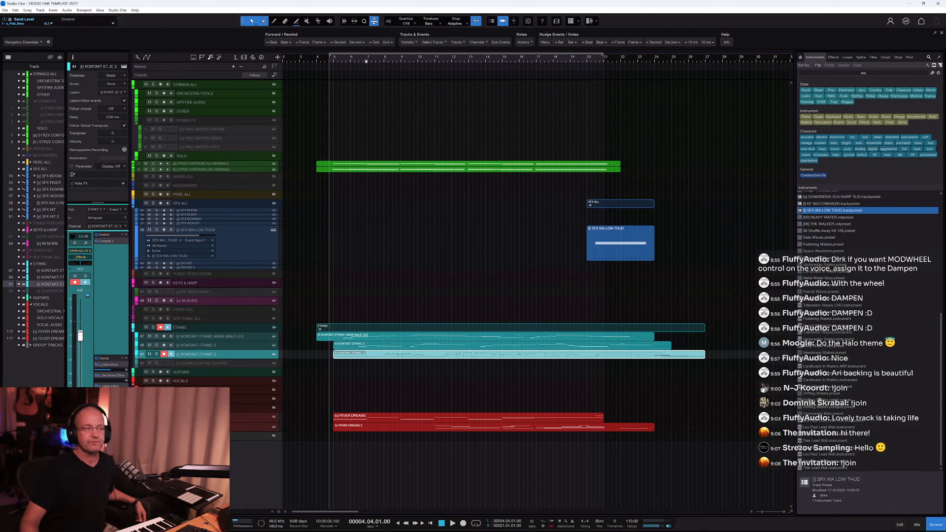
pyautogui.click(358, 429)
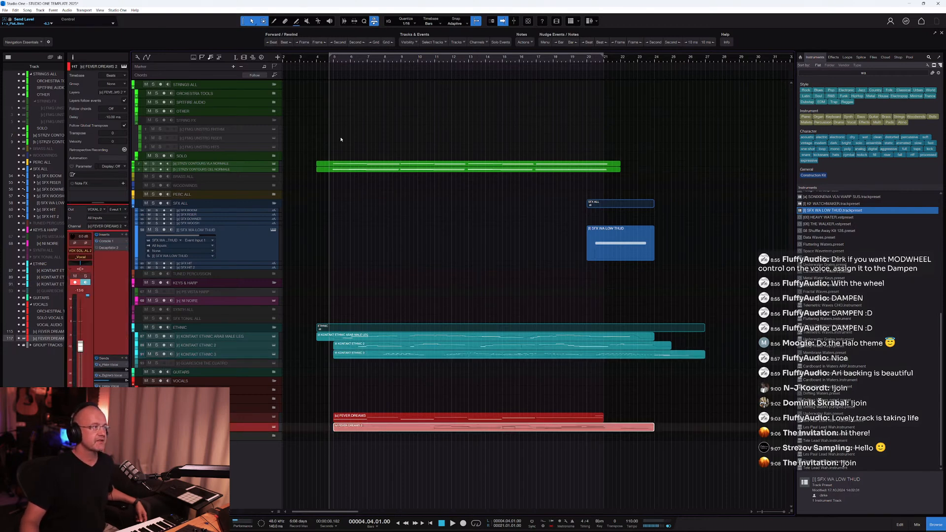
pyautogui.moveTo(341, 140); pyautogui.dragTo(352, 178)
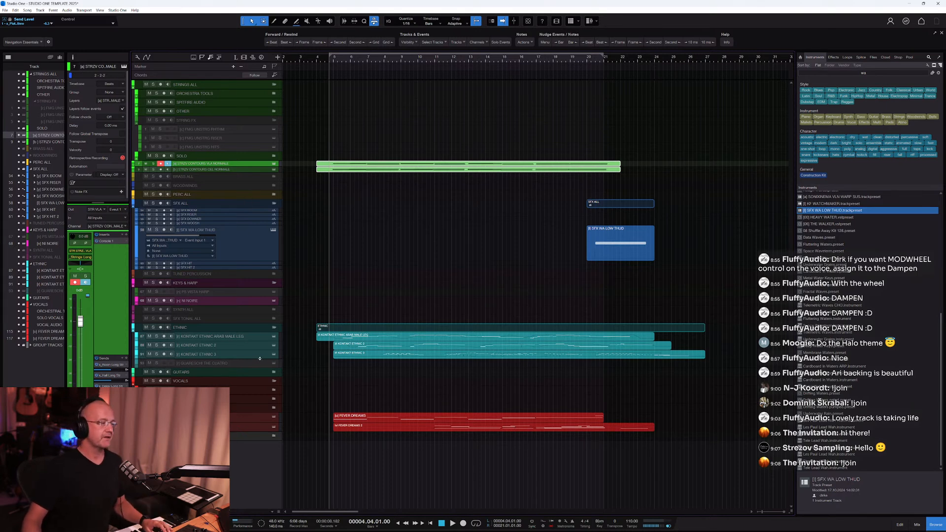
# Open the Kontakt instrument holding Xalam and browse FLUFFYAUDIO's Echoes of the Earth vocal patches in its quick-load area.
pyautogui.doubleClick(366, 340)
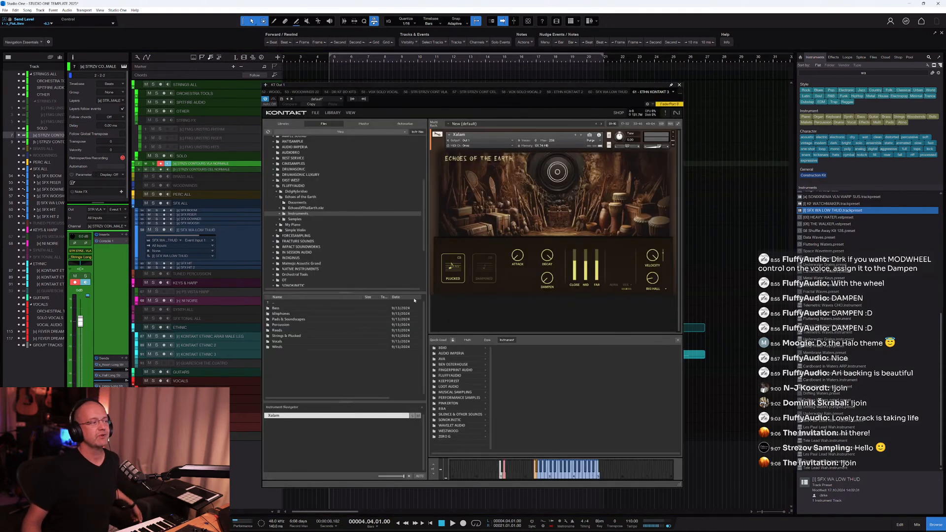
pyautogui.click(452, 398)
pyautogui.click(448, 377)
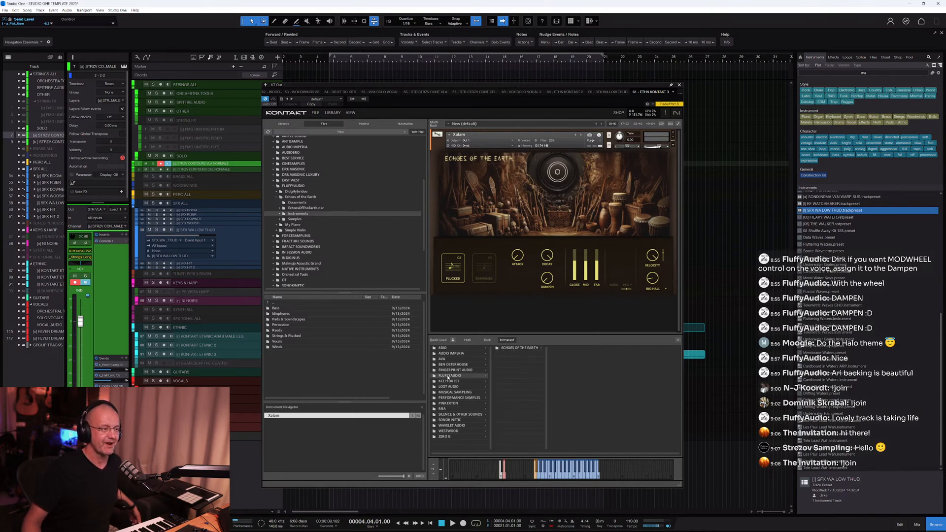
pyautogui.click(521, 349)
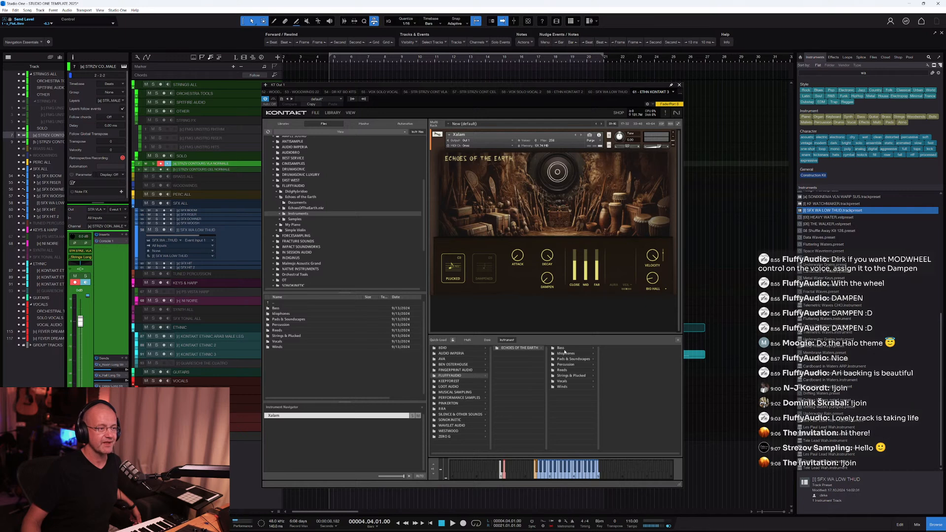
pyautogui.click(562, 381)
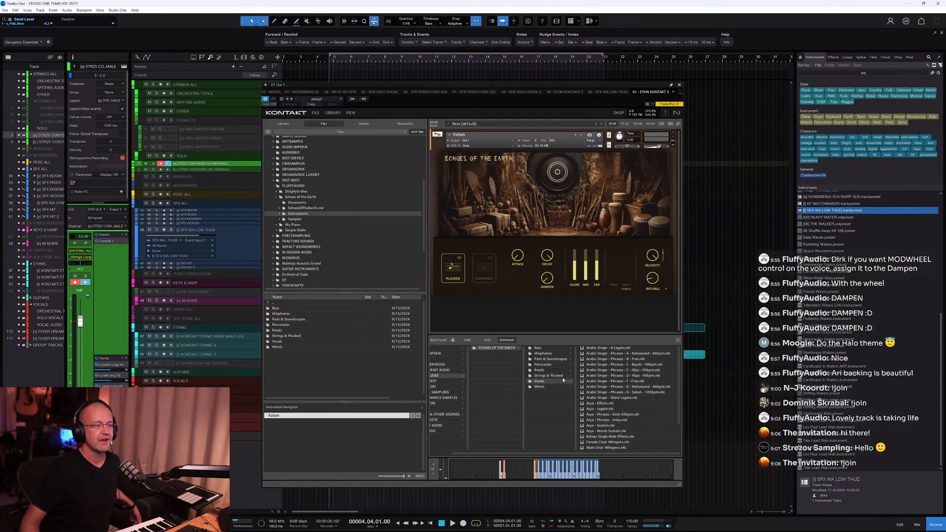
pyautogui.scroll(-2, 619, 367)
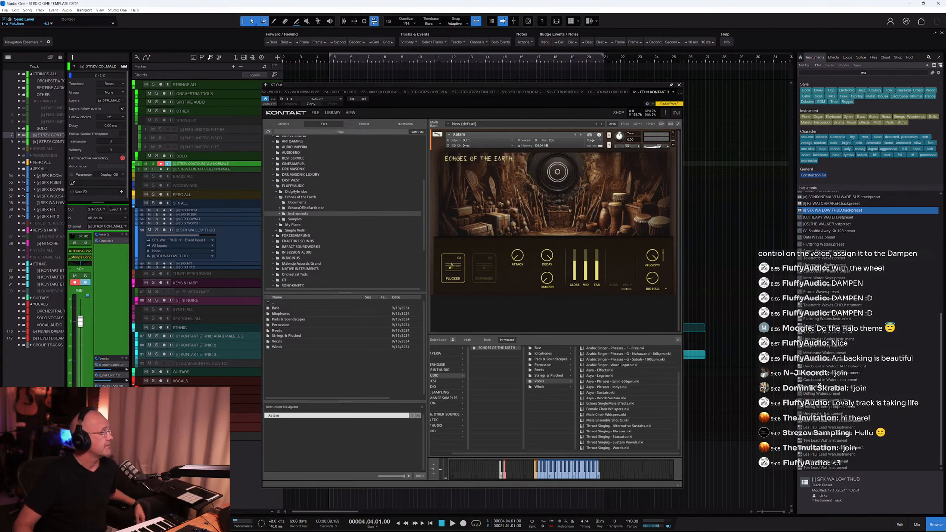
# Show the String Contours product page and the Fever Dreams website in the browser, returning to Studio One after each.
pyautogui.hotkey('alt', 'Tab')
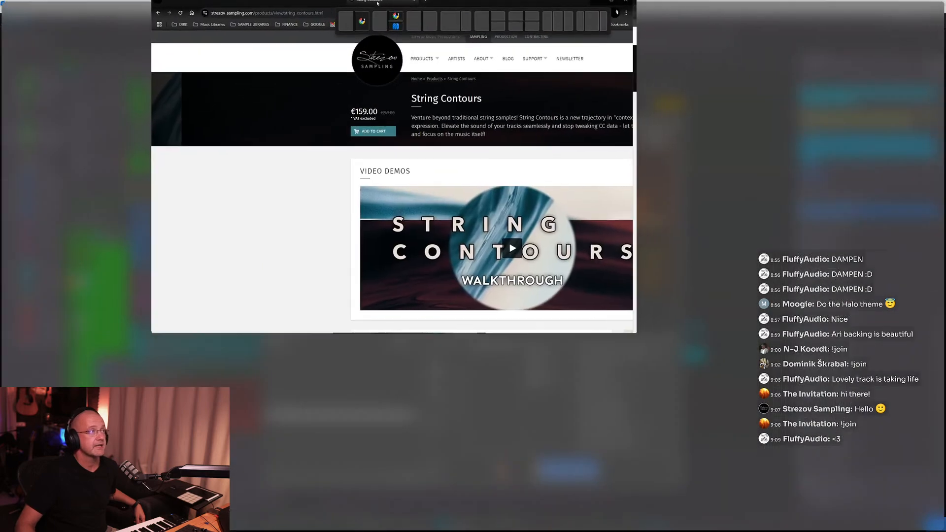
pyautogui.moveTo(377, 2); pyautogui.dragTo(377, 1)
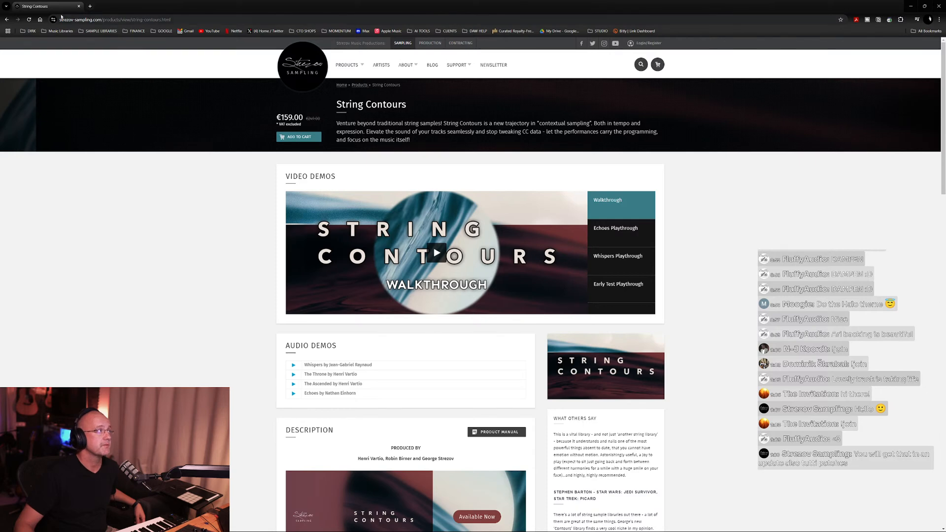
pyautogui.press('super+Down')
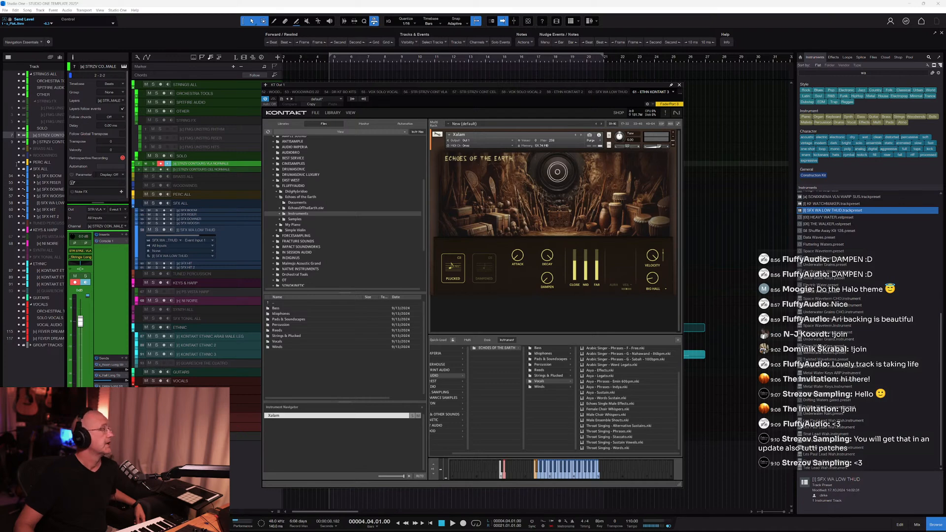
pyautogui.hotkey('alt', 'Tab')
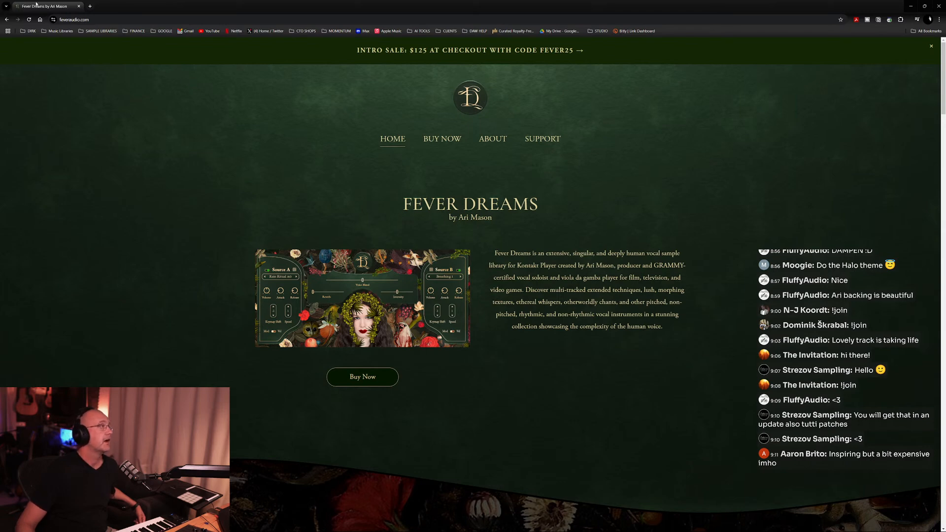
pyautogui.press('super+Down')
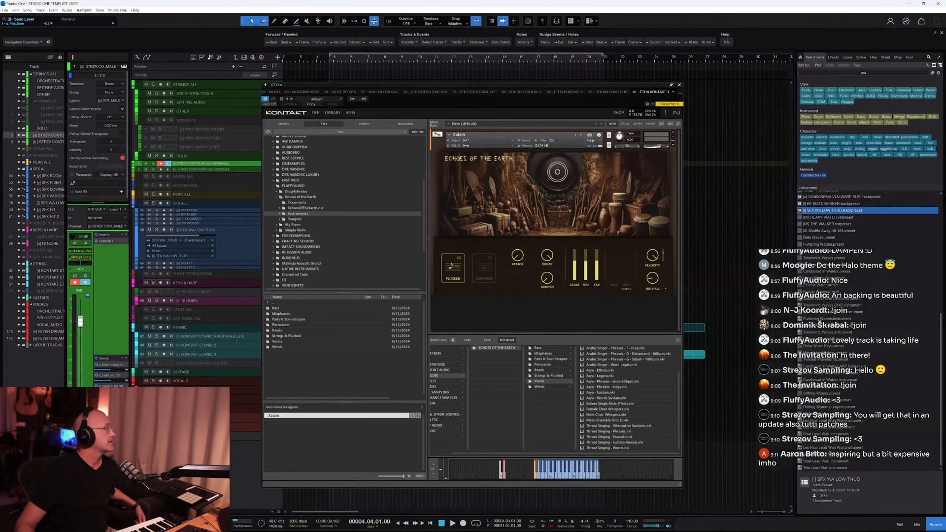
# Switch to the browser's FluffyAudio page for Echoes of the Earth and examine its description and features.
pyautogui.hotkey('alt', 'Tab')
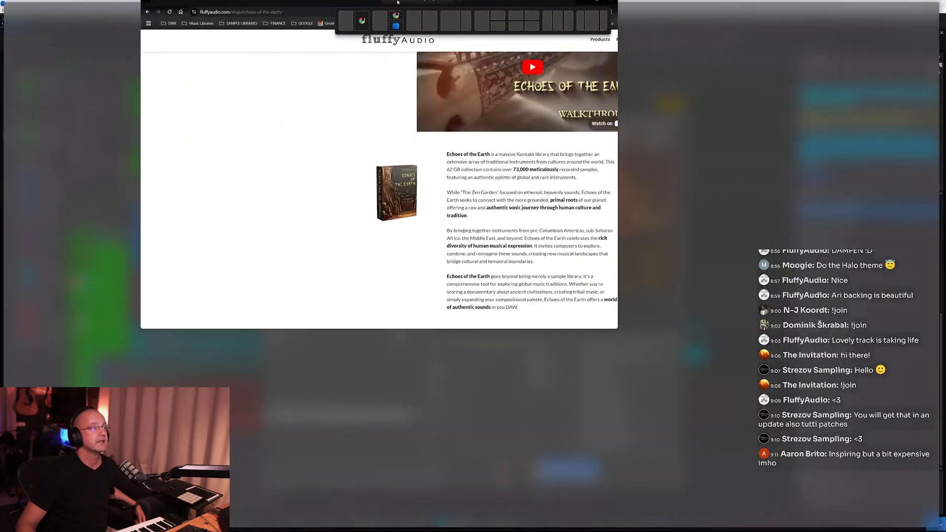
pyautogui.scroll(10, 524, 138)
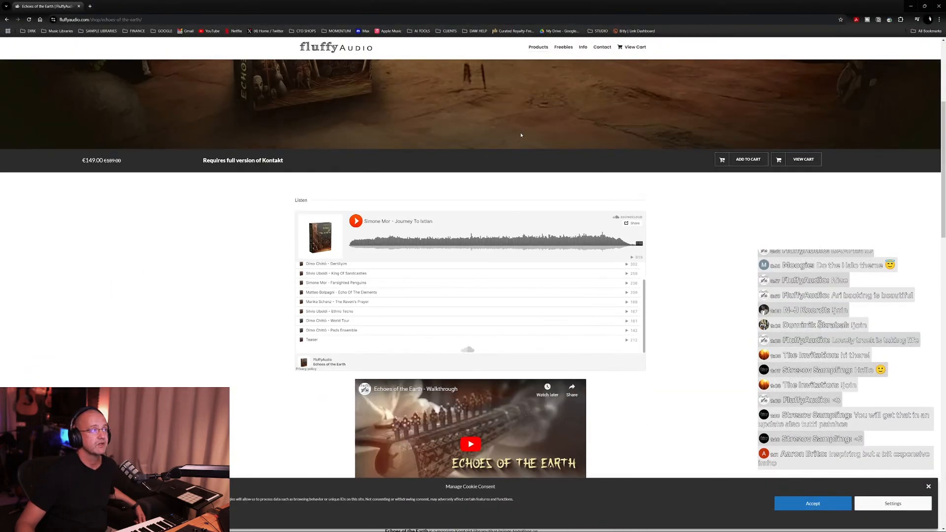
pyautogui.scroll(-10, 512, 127)
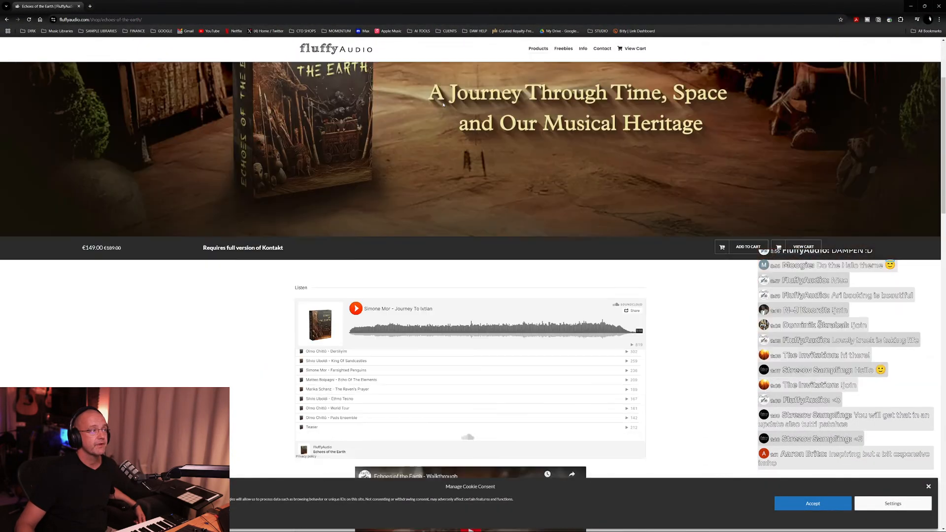
pyautogui.scroll(-3, 443, 105)
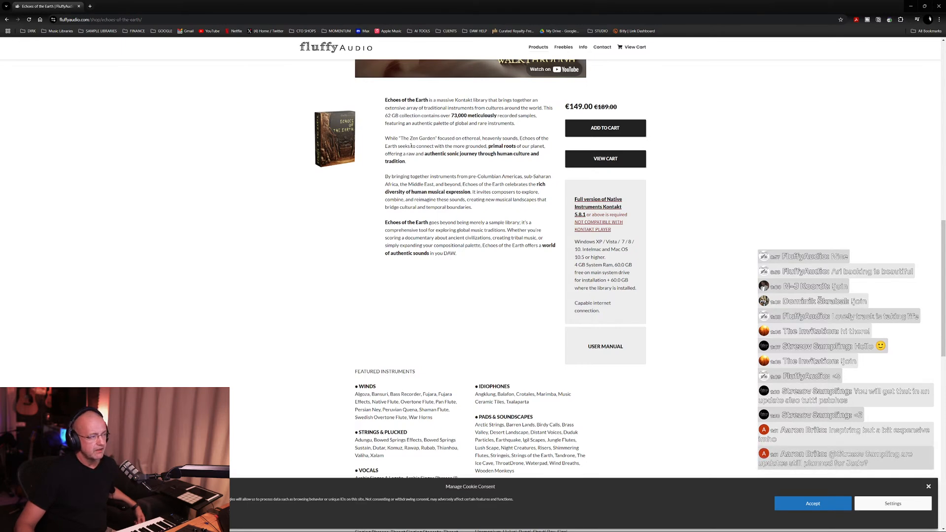
pyautogui.scroll(-7, 411, 146)
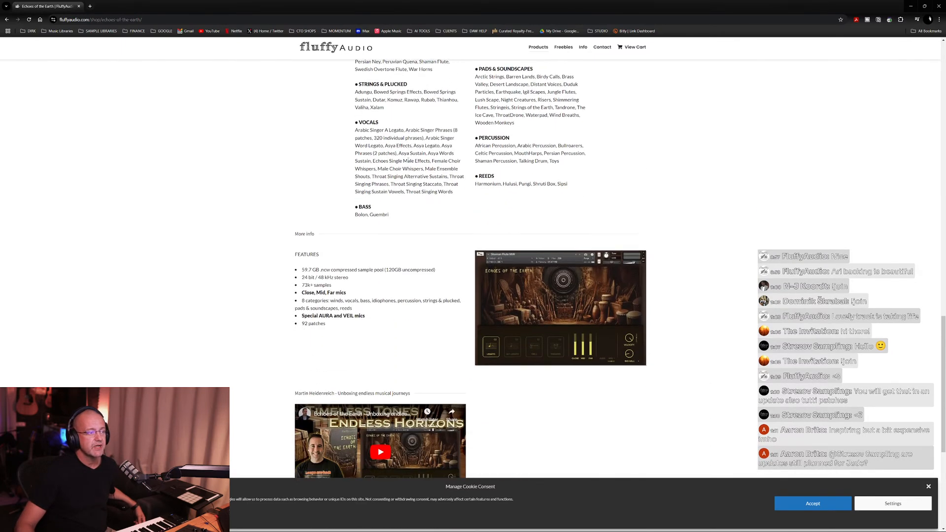
pyautogui.scroll(-3, 407, 156)
# Review the Featured Instruments list on the product page, go back to its beginning and minimize the browser to return to Studio One.
pyautogui.scroll(3, 406, 154)
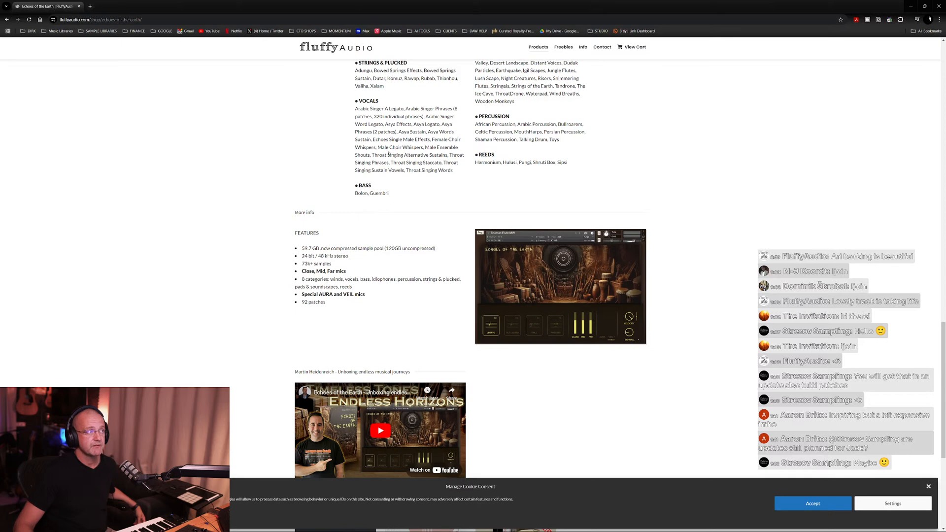
pyautogui.scroll(1, 389, 154)
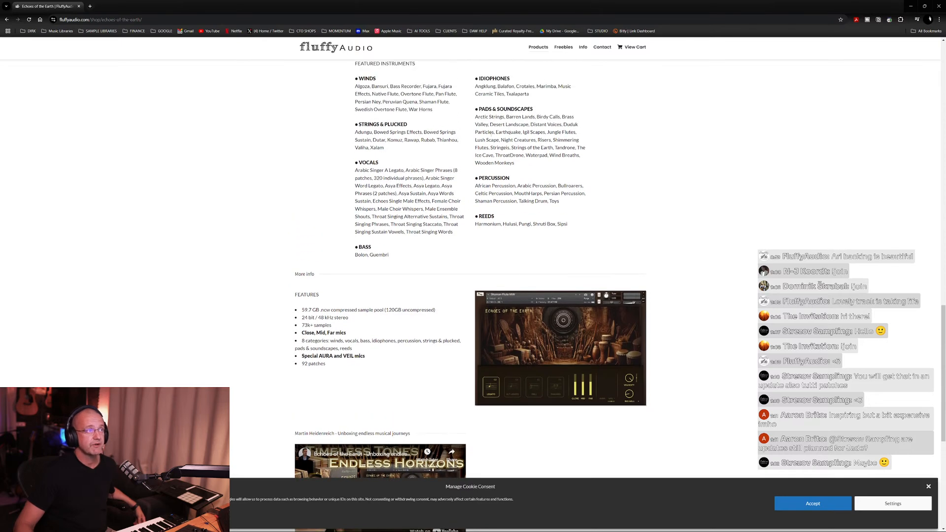
pyautogui.scroll(2, 386, 177)
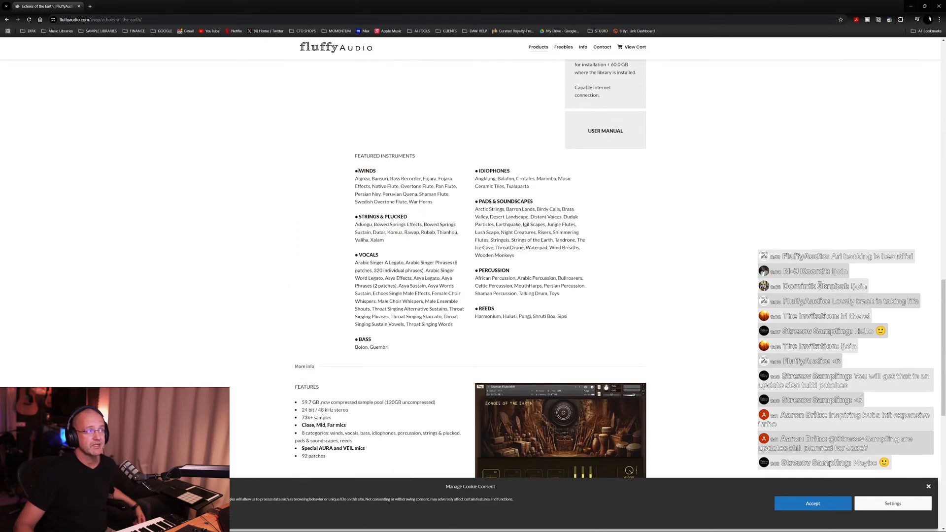
pyautogui.moveTo(357, 171); pyautogui.dragTo(587, 319)
pyautogui.click(307, 187)
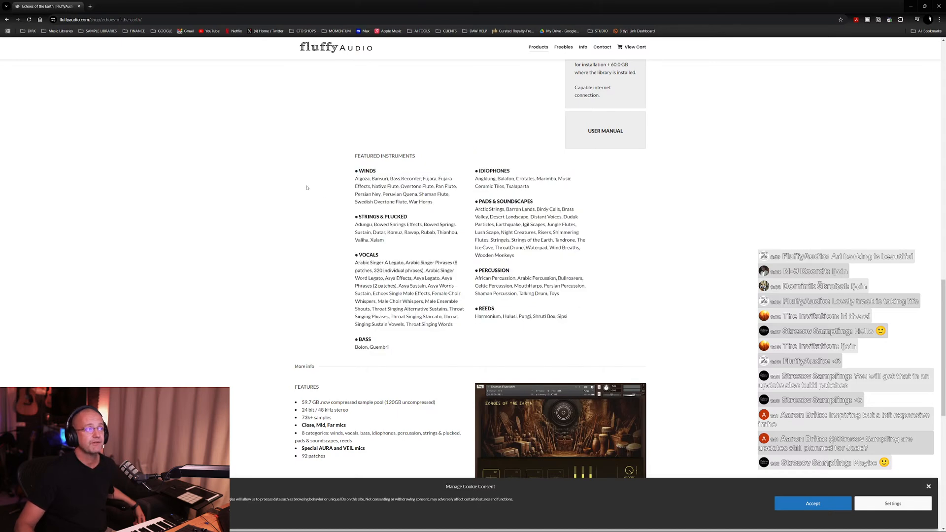
pyautogui.scroll(5, 425, 226)
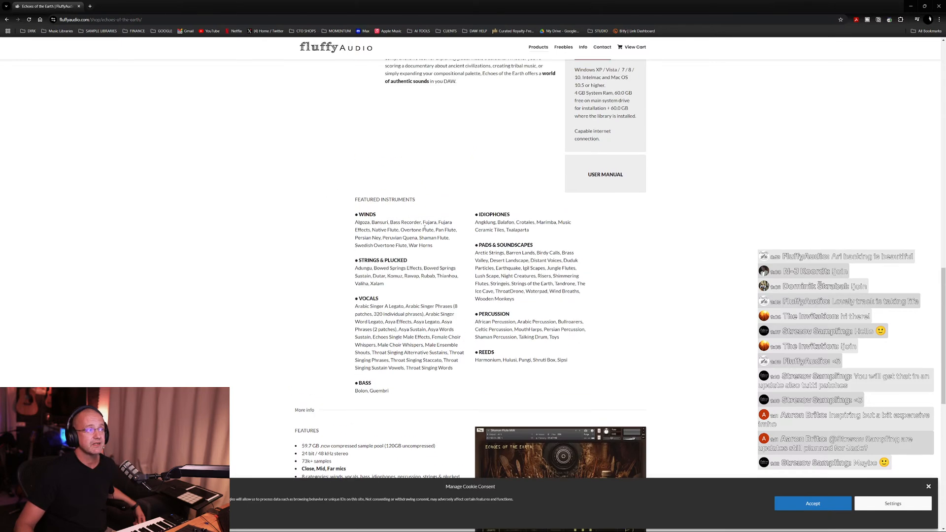
pyautogui.scroll(4, 425, 227)
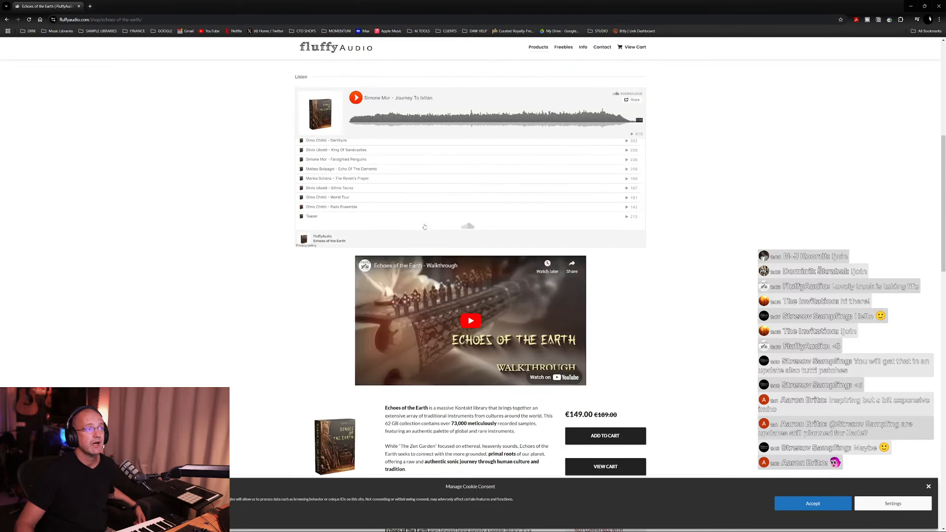
pyautogui.scroll(6, 295, 170)
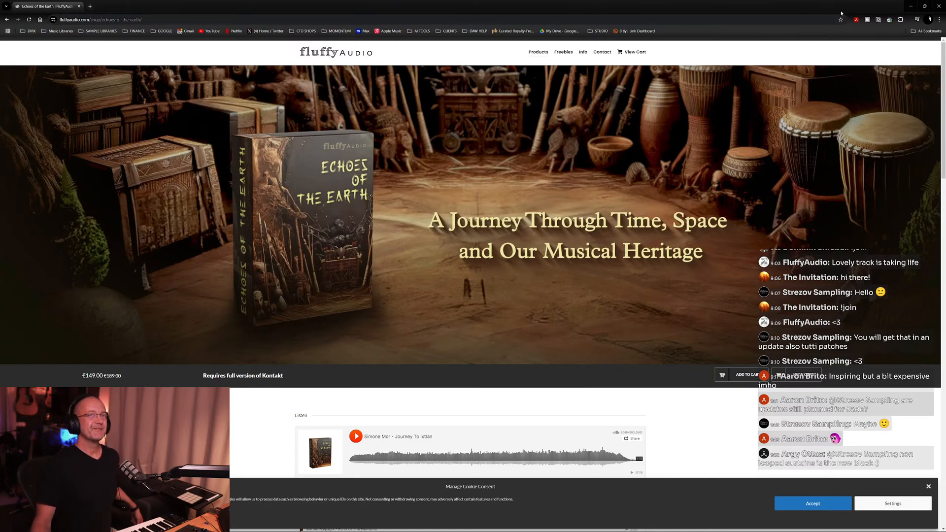
pyautogui.click(911, 6)
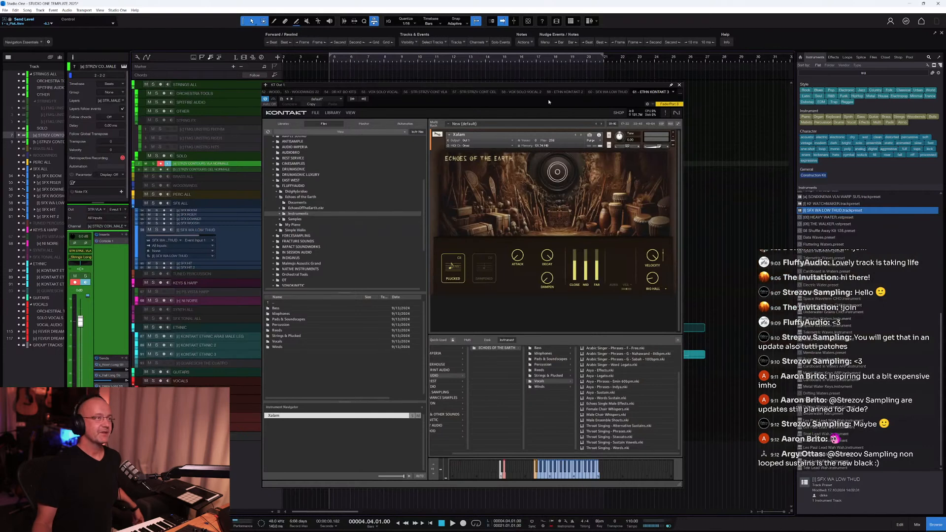
# Close the Kontakt instrument window and hide the browser so the whole arrangement is in view.
pyautogui.moveTo(544, 87); pyautogui.dragTo(487, 93)
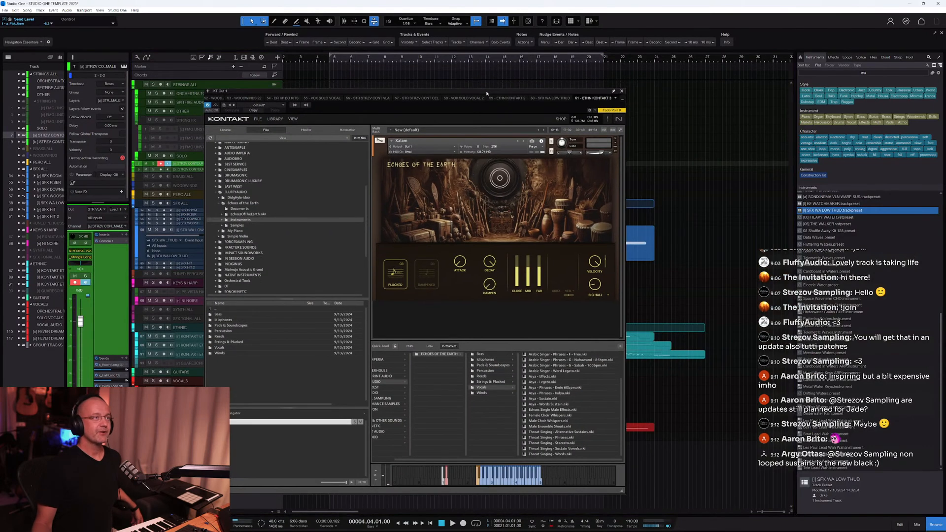
pyautogui.click(622, 91)
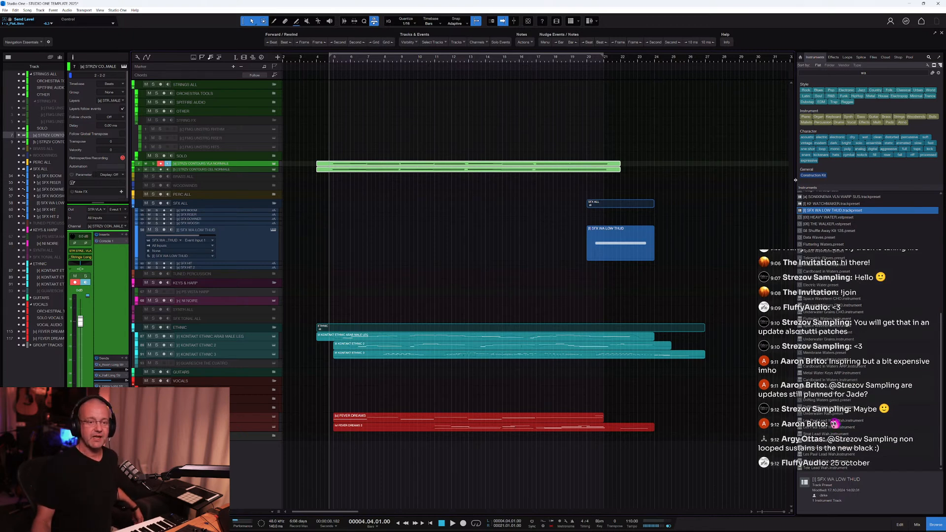
pyautogui.press('F5')
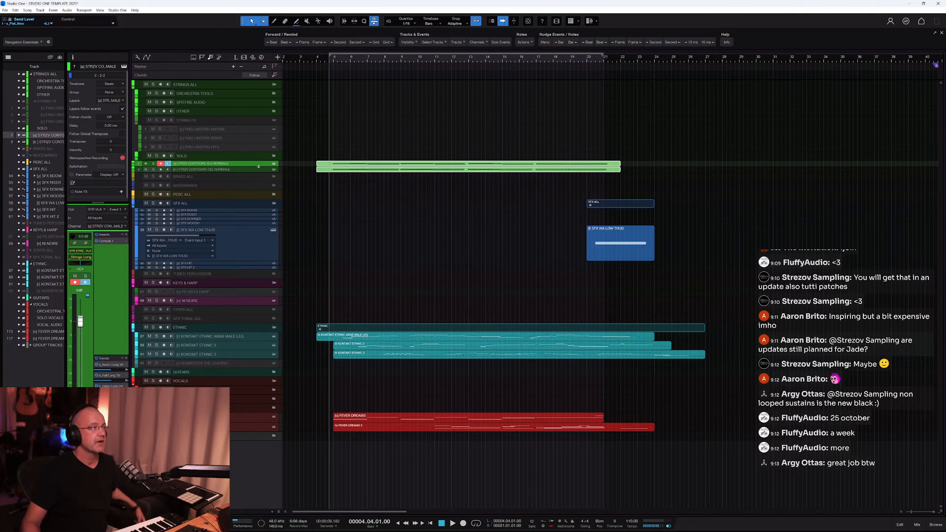
# Increase the height of the two STRZV CONTOURS tracks and reduce the SFX WA LOW THUD track's height.
pyautogui.moveTo(257, 167); pyautogui.dragTo(264, 222)
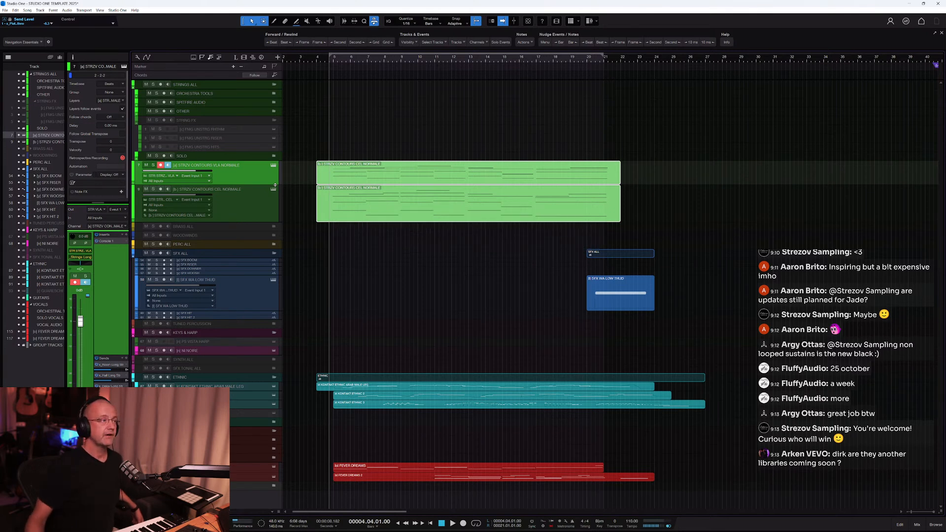
pyautogui.click(238, 219)
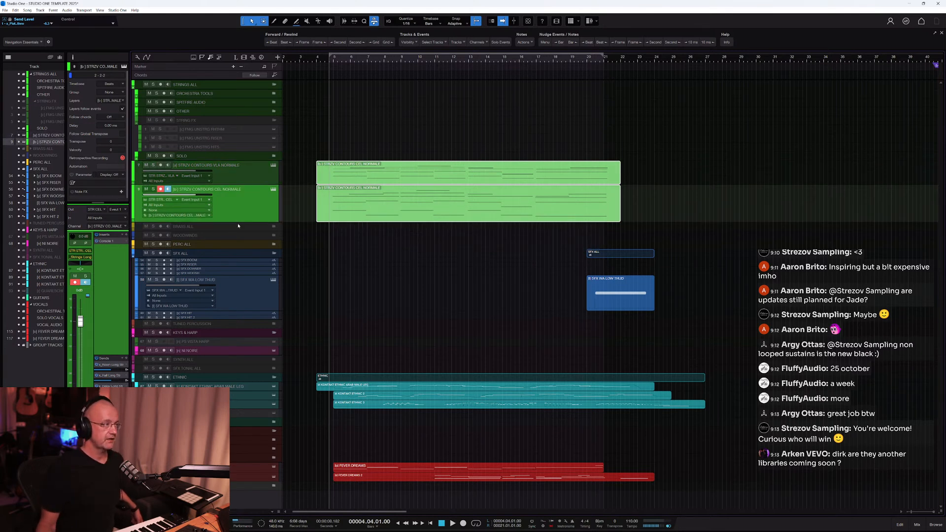
pyautogui.moveTo(239, 223); pyautogui.dragTo(246, 205)
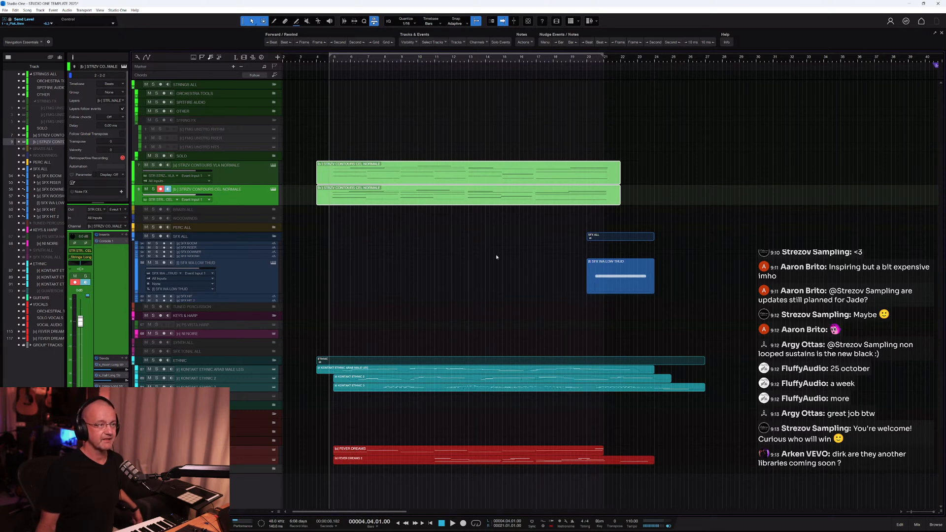
pyautogui.click(610, 286)
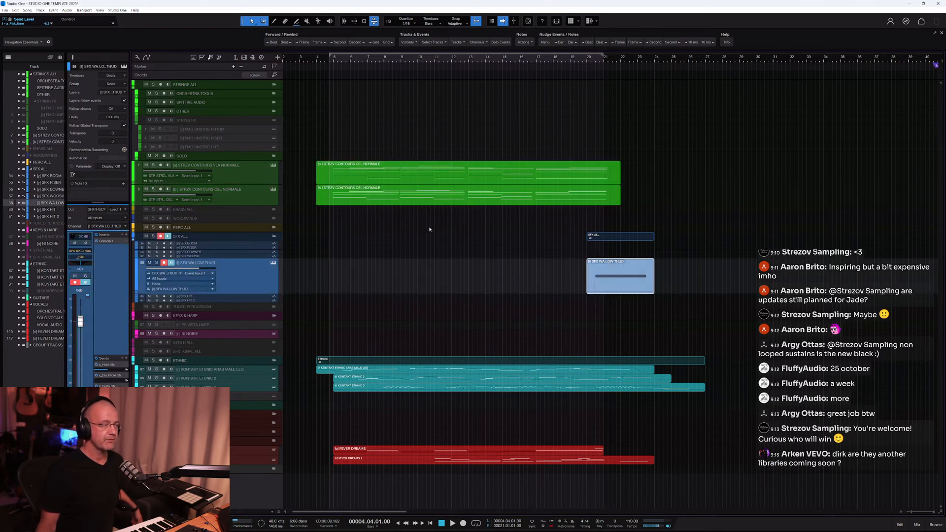
pyautogui.moveTo(232, 295); pyautogui.dragTo(236, 279)
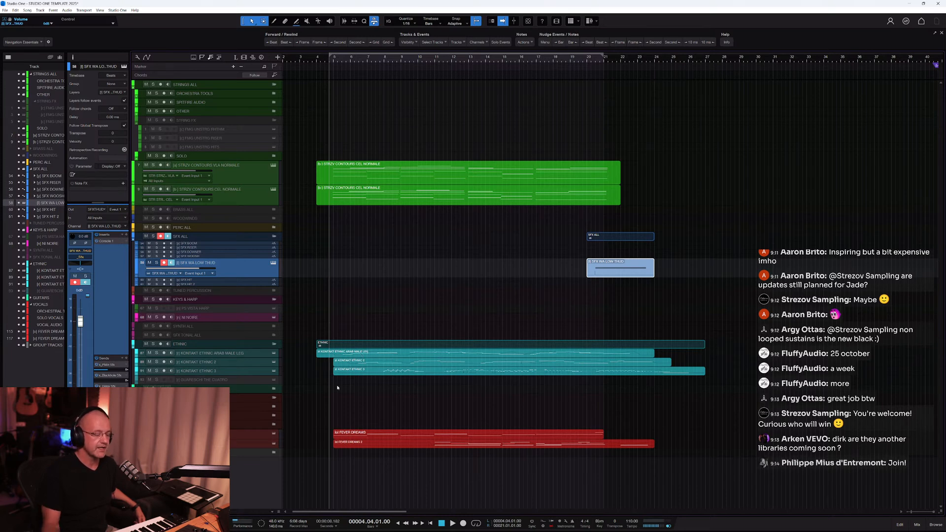
# Play the sketch while setting the first FEVER DREAMS track's volume to -14.7 dB, select the ethnic Kontakt clips and stop playback.
pyautogui.press('space')
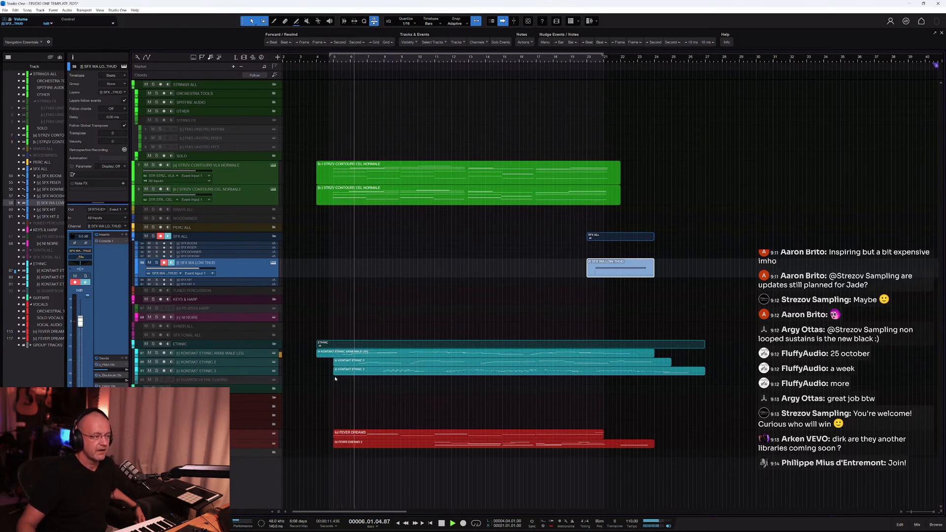
pyautogui.click(345, 434)
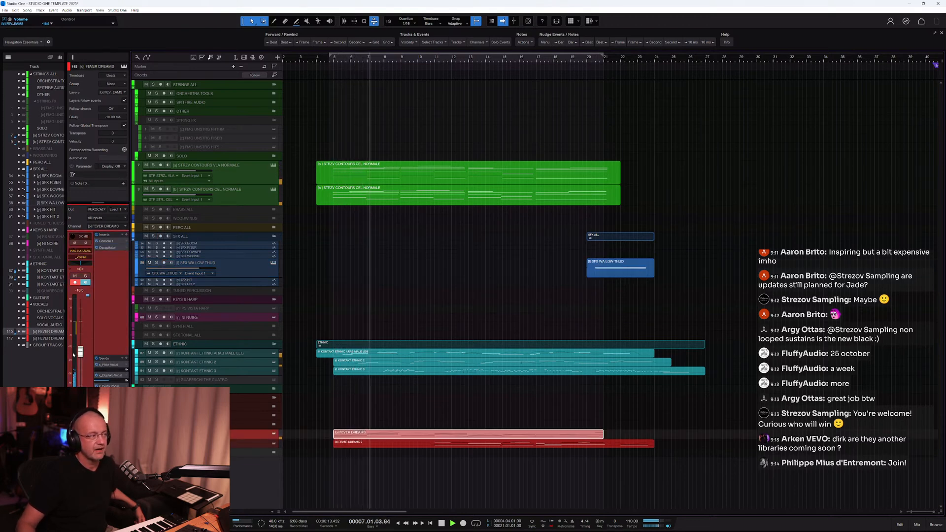
pyautogui.moveTo(80, 351); pyautogui.dragTo(83, 343)
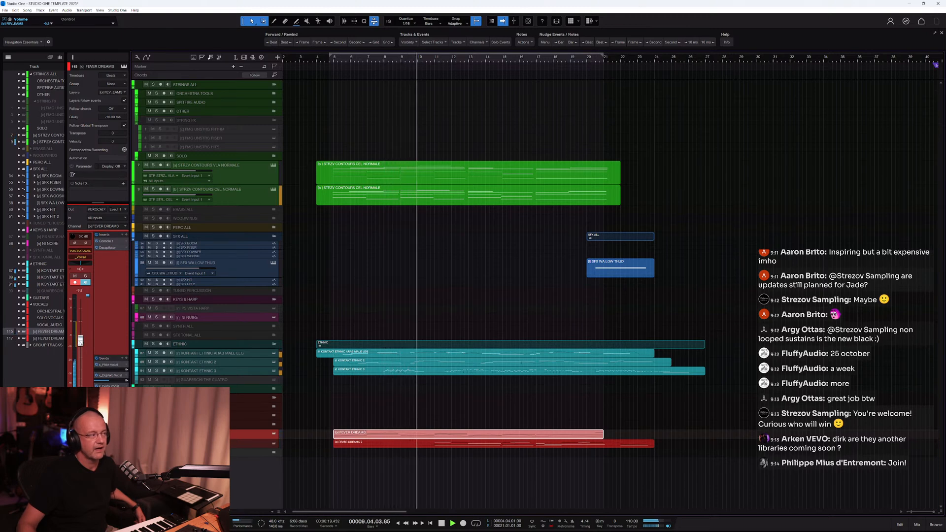
pyautogui.moveTo(79, 341); pyautogui.dragTo(80, 348)
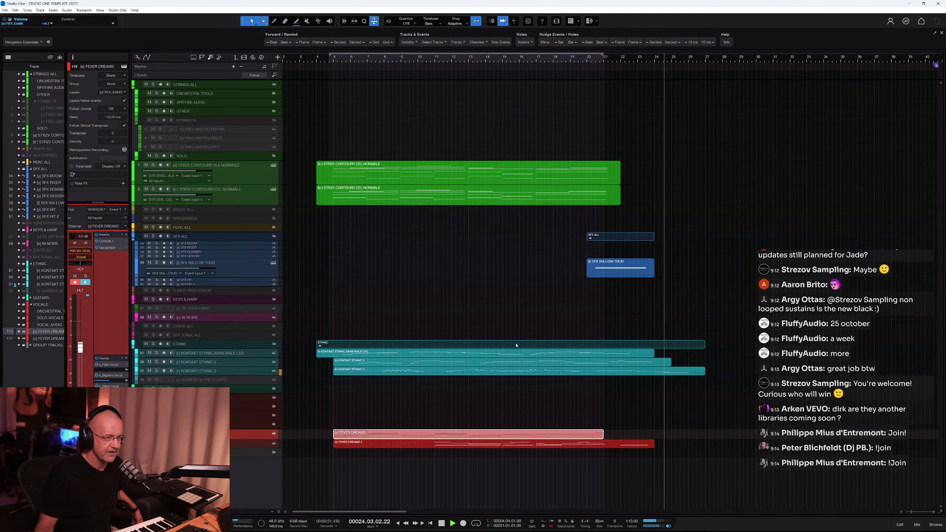
pyautogui.click(525, 360)
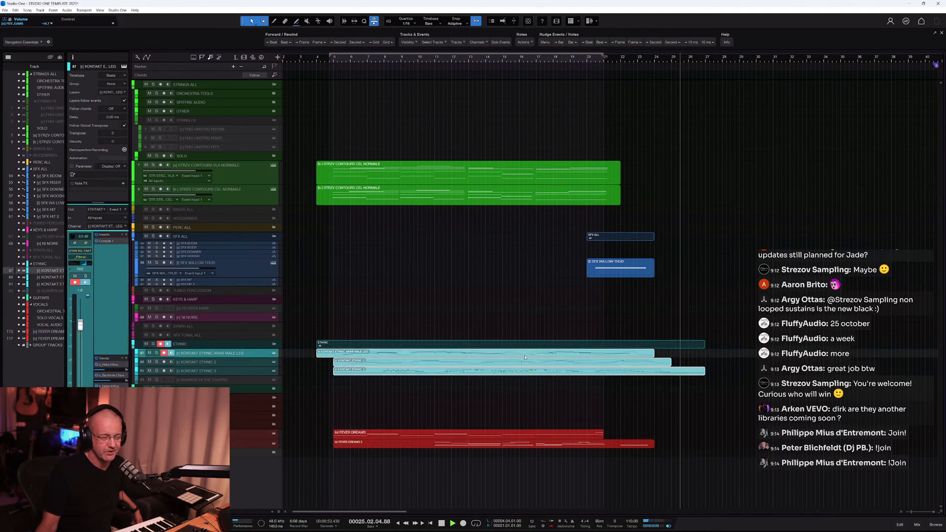
pyautogui.press('space')
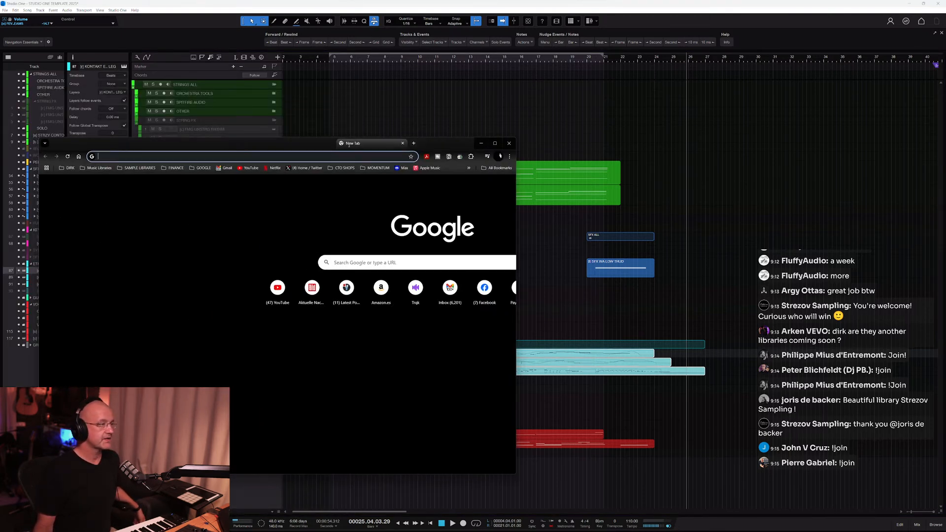
# Maximize the new web browser window and open the chat extension's Wait List / Winner Draw controls.
pyautogui.moveTo(380, 180); pyautogui.dragTo(473, 5)
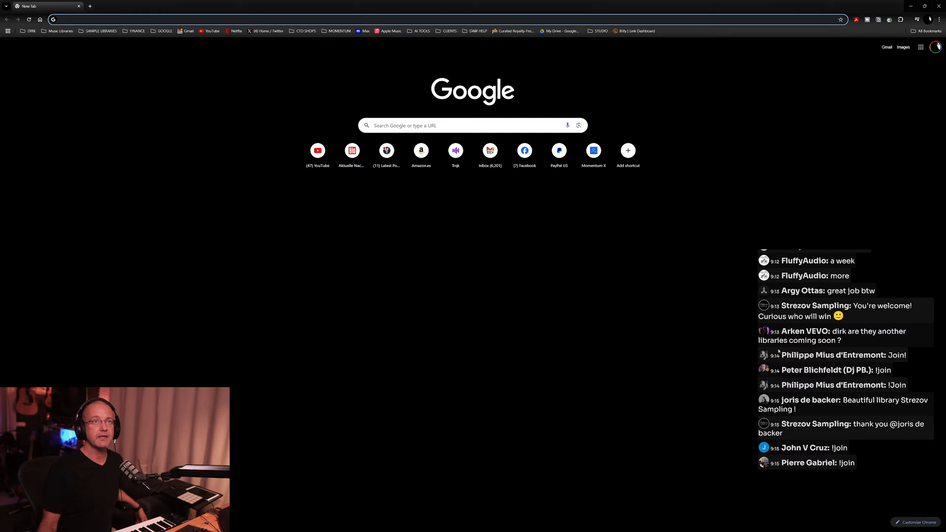
pyautogui.click(890, 20)
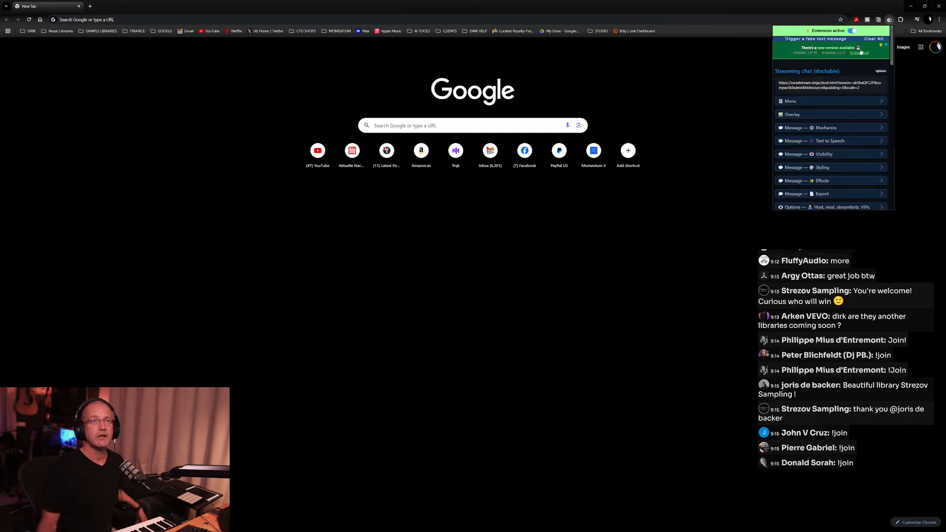
pyautogui.scroll(-10, 809, 64)
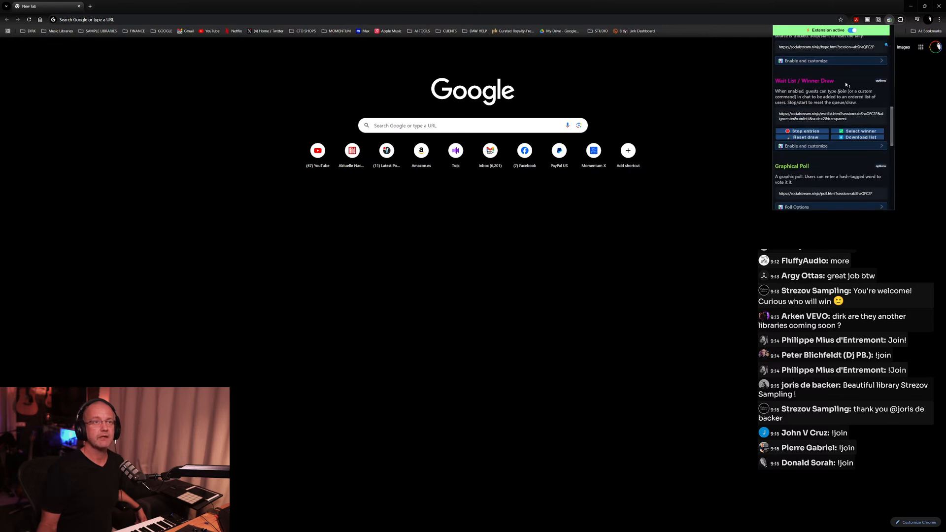
# Stop new entries to the giveaway draw, select a winner and minimize the browser to return to Studio One.
pyautogui.click(864, 131)
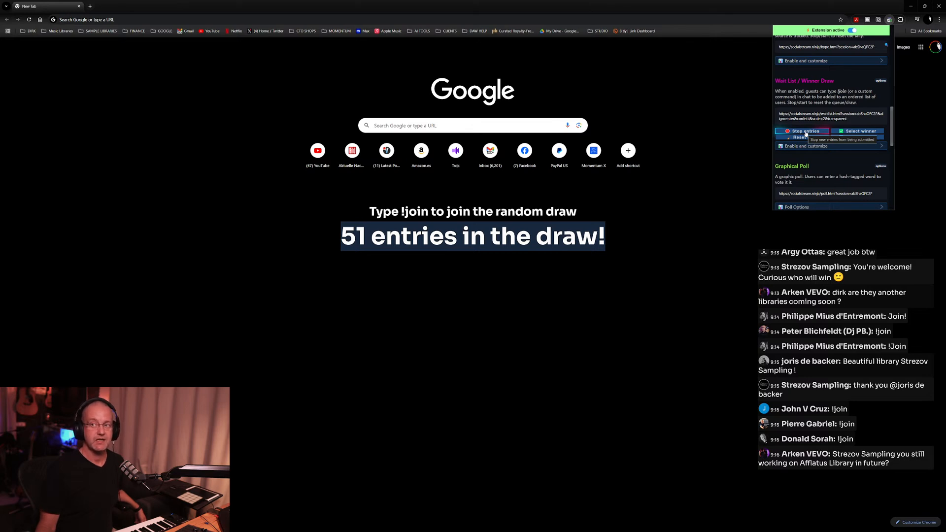
pyautogui.click(806, 132)
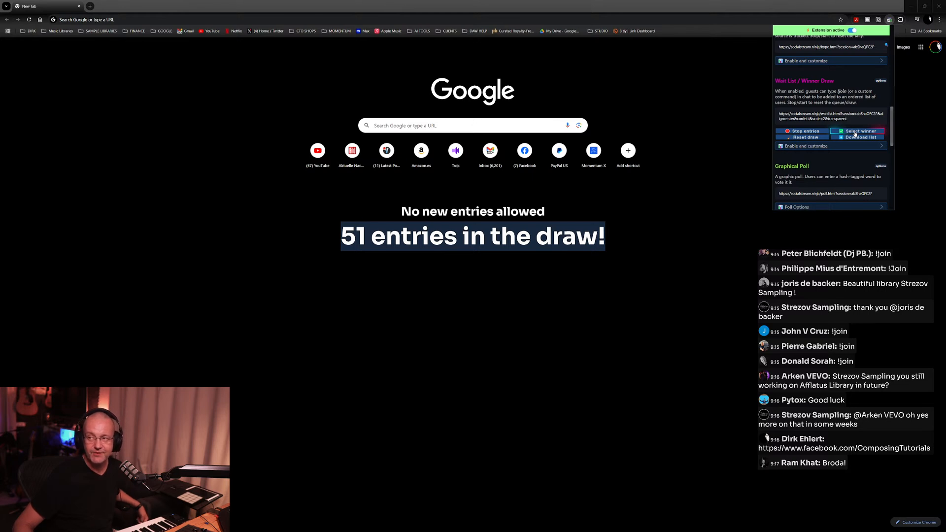
pyautogui.click(856, 132)
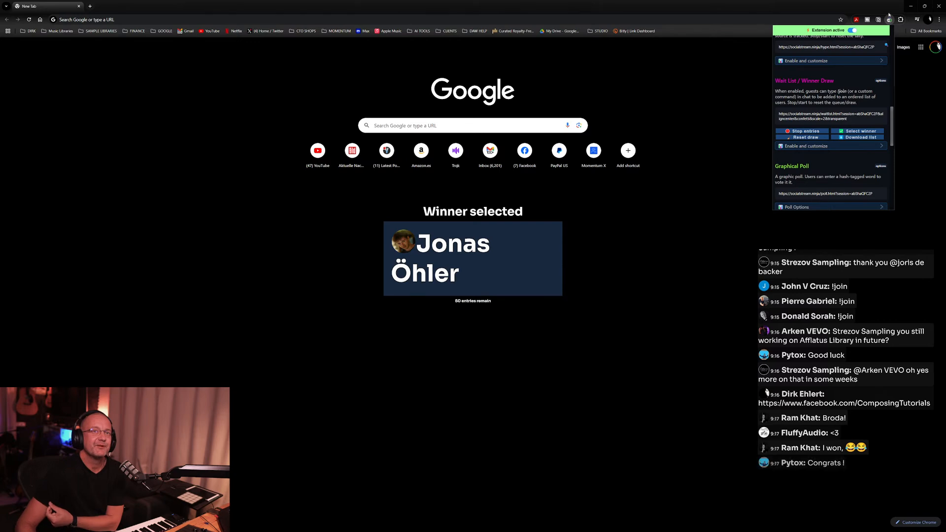
pyautogui.click(910, 6)
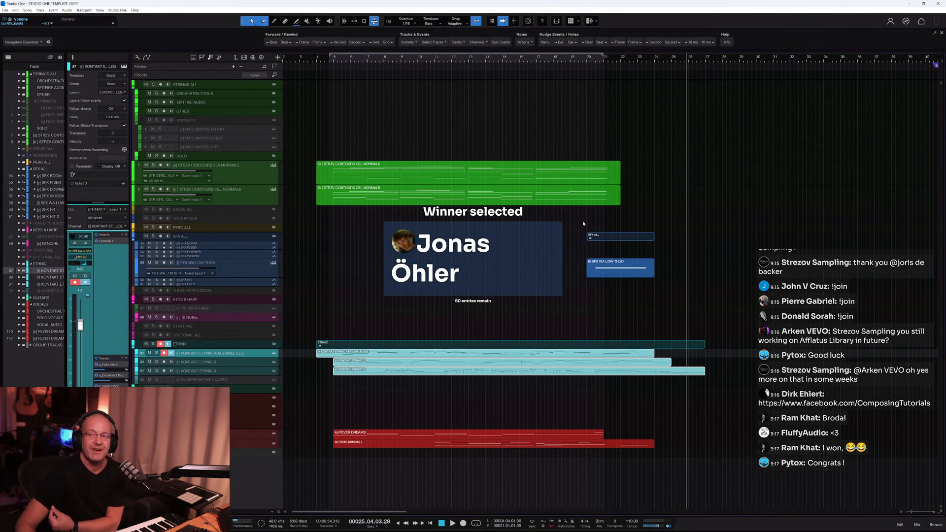